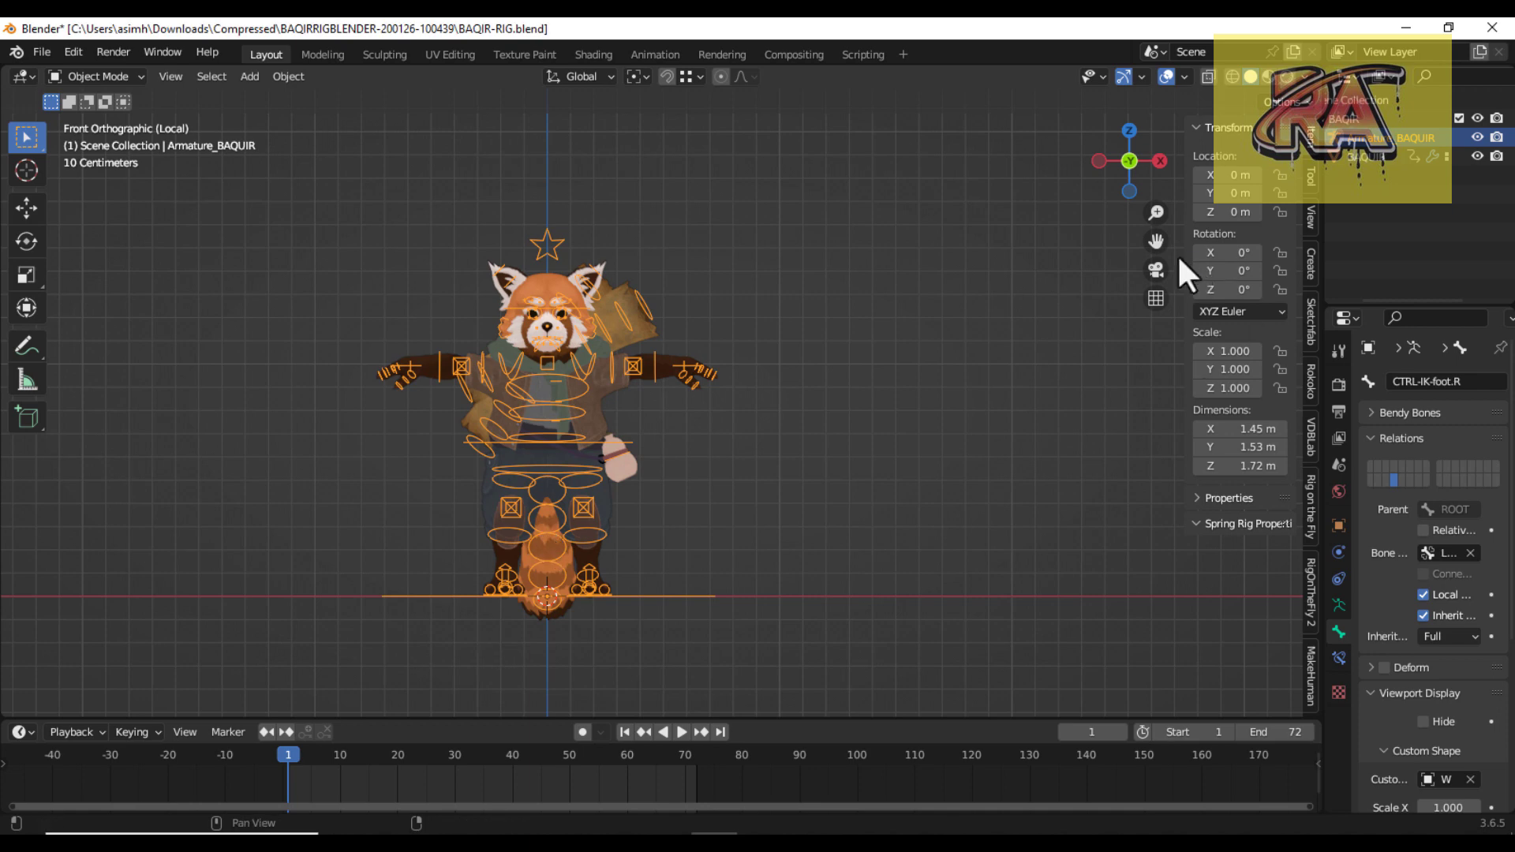
From the right side view, start adding rw_jump_poses.jpg as a reference image, then cancel.
shift+middle_drag(1180, 262, 1265, 242)
click(251, 76)
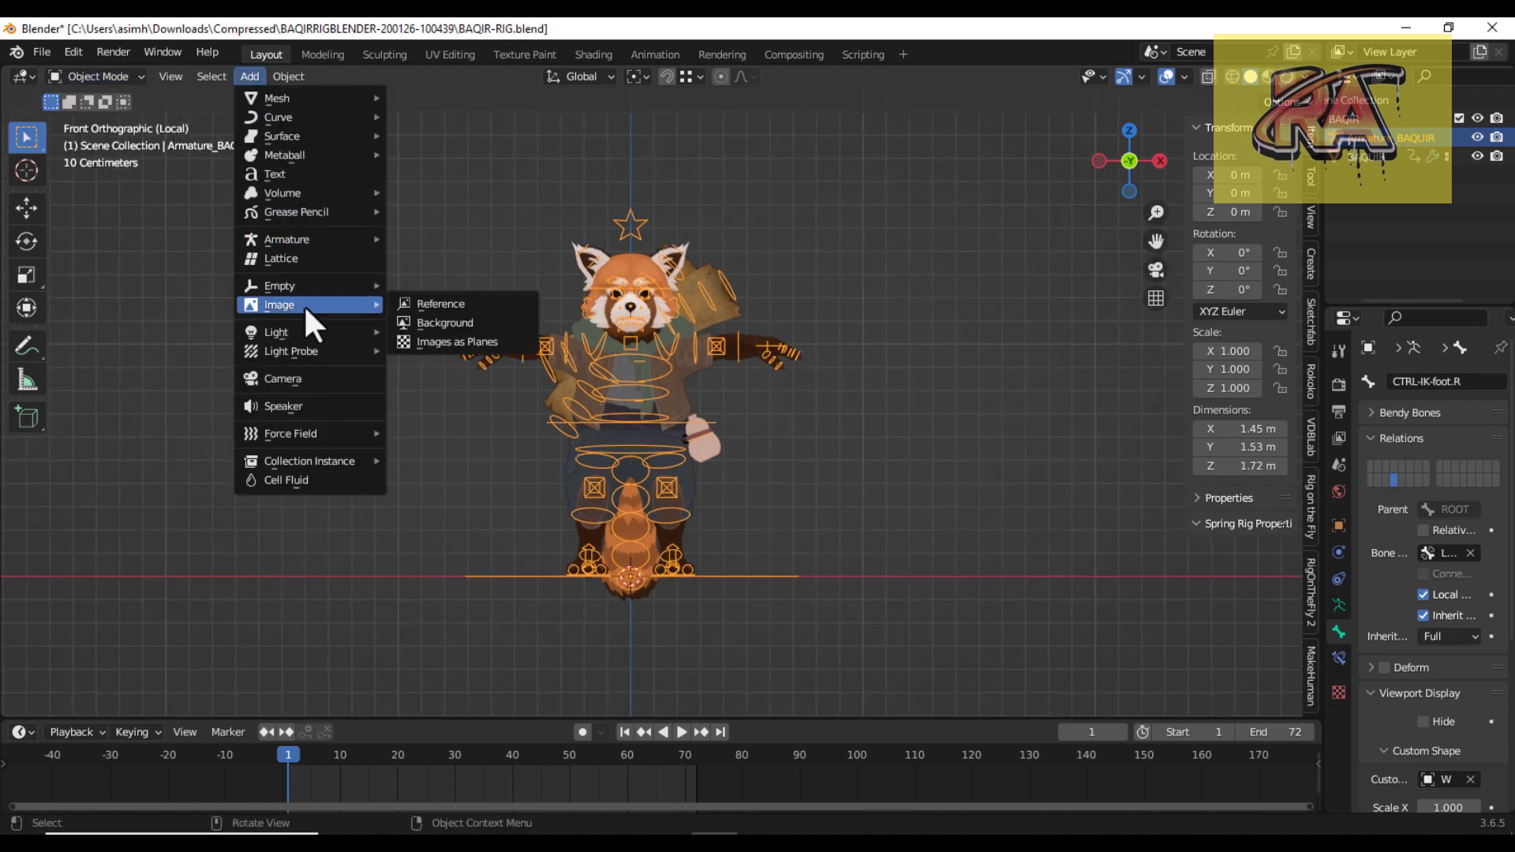
key(KP_3)
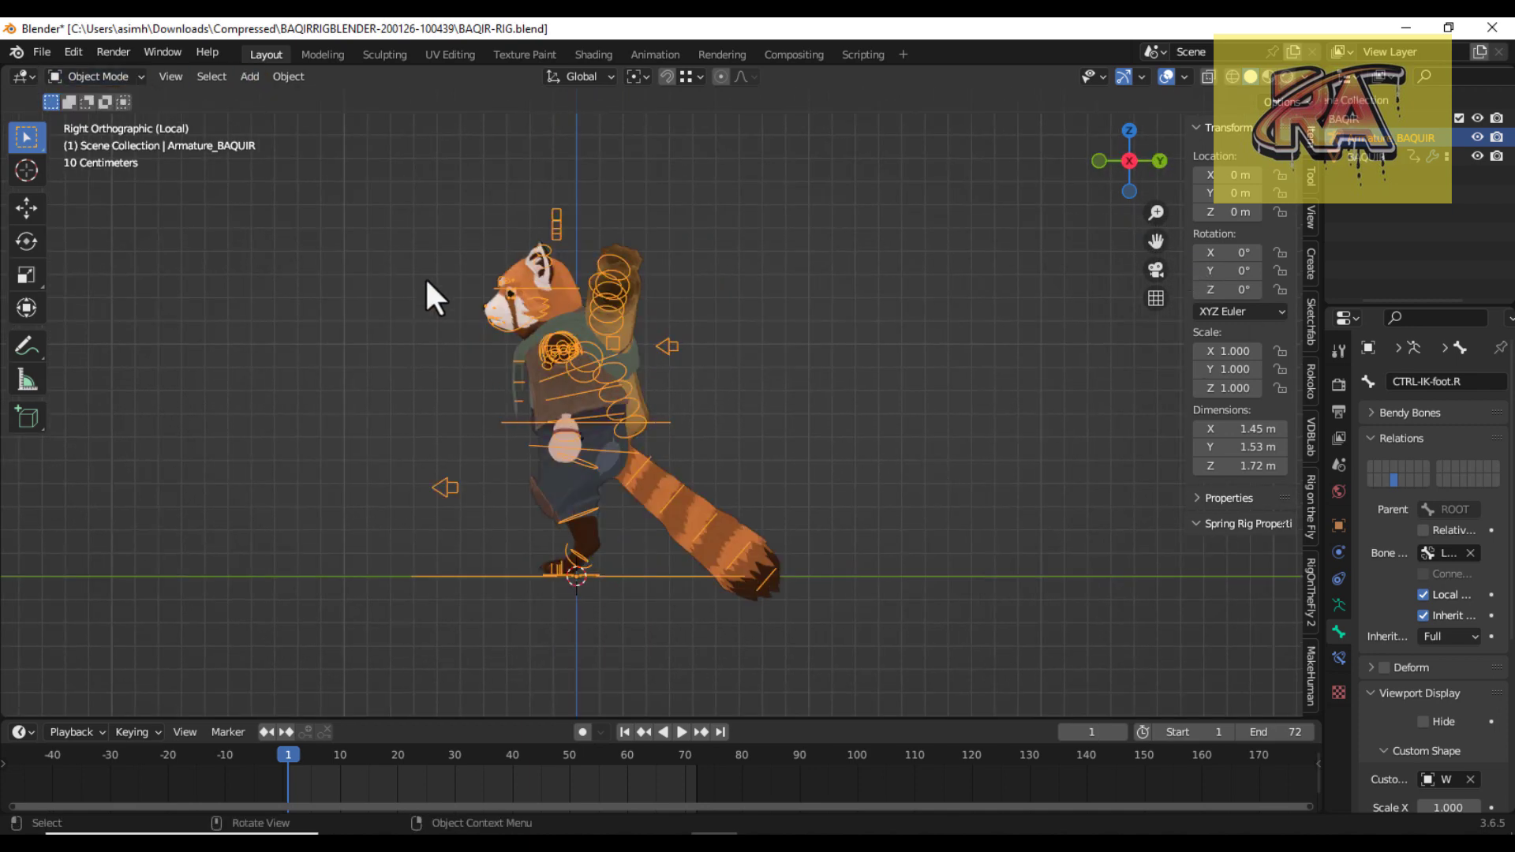
drag(1156, 241, 1303, 300)
click(249, 76)
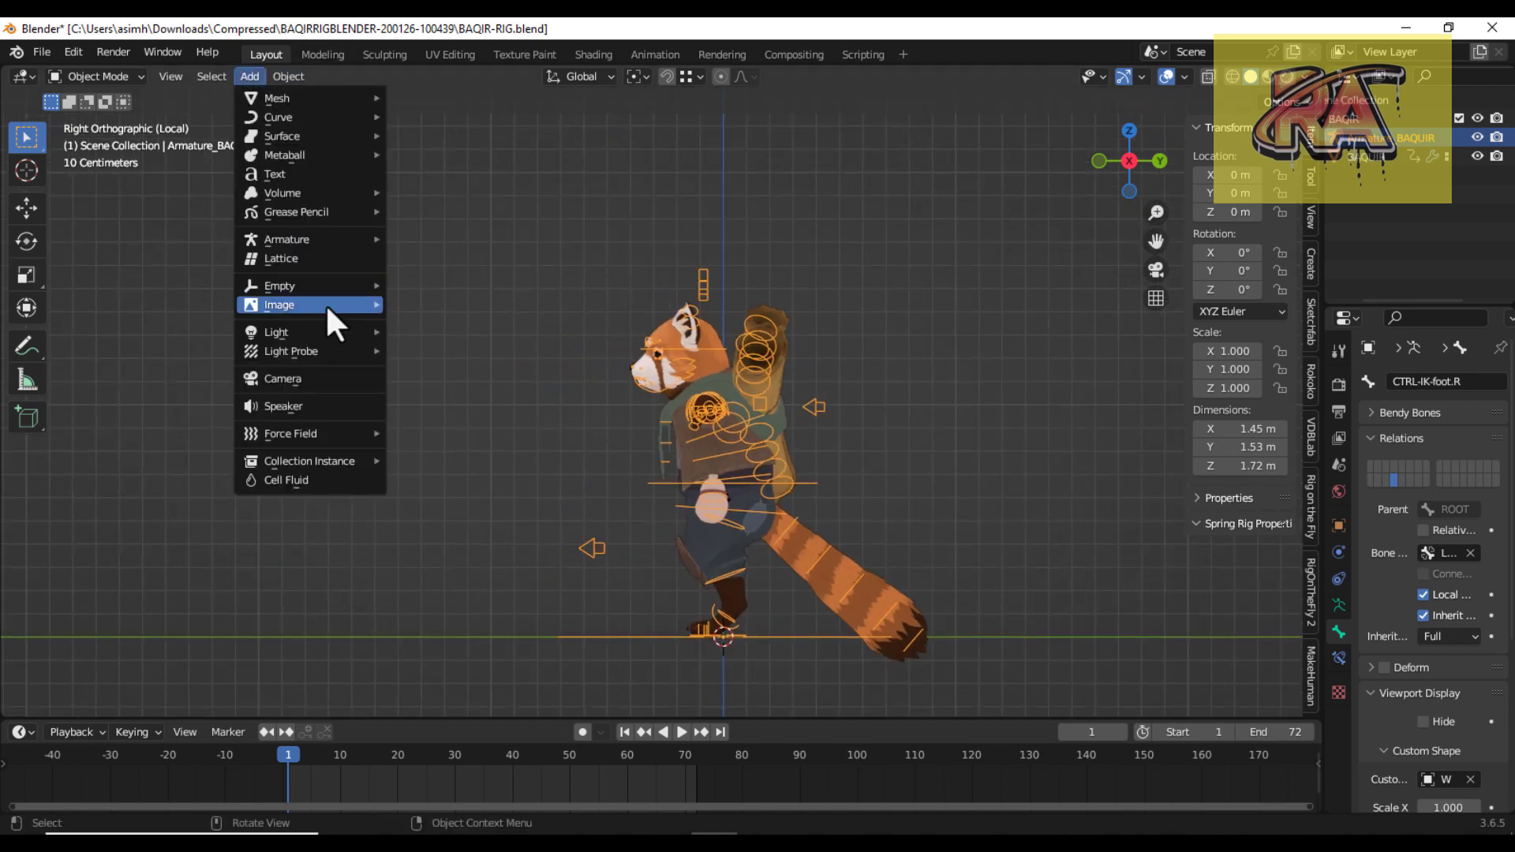
mouse_move(280, 304)
click(441, 306)
click(371, 481)
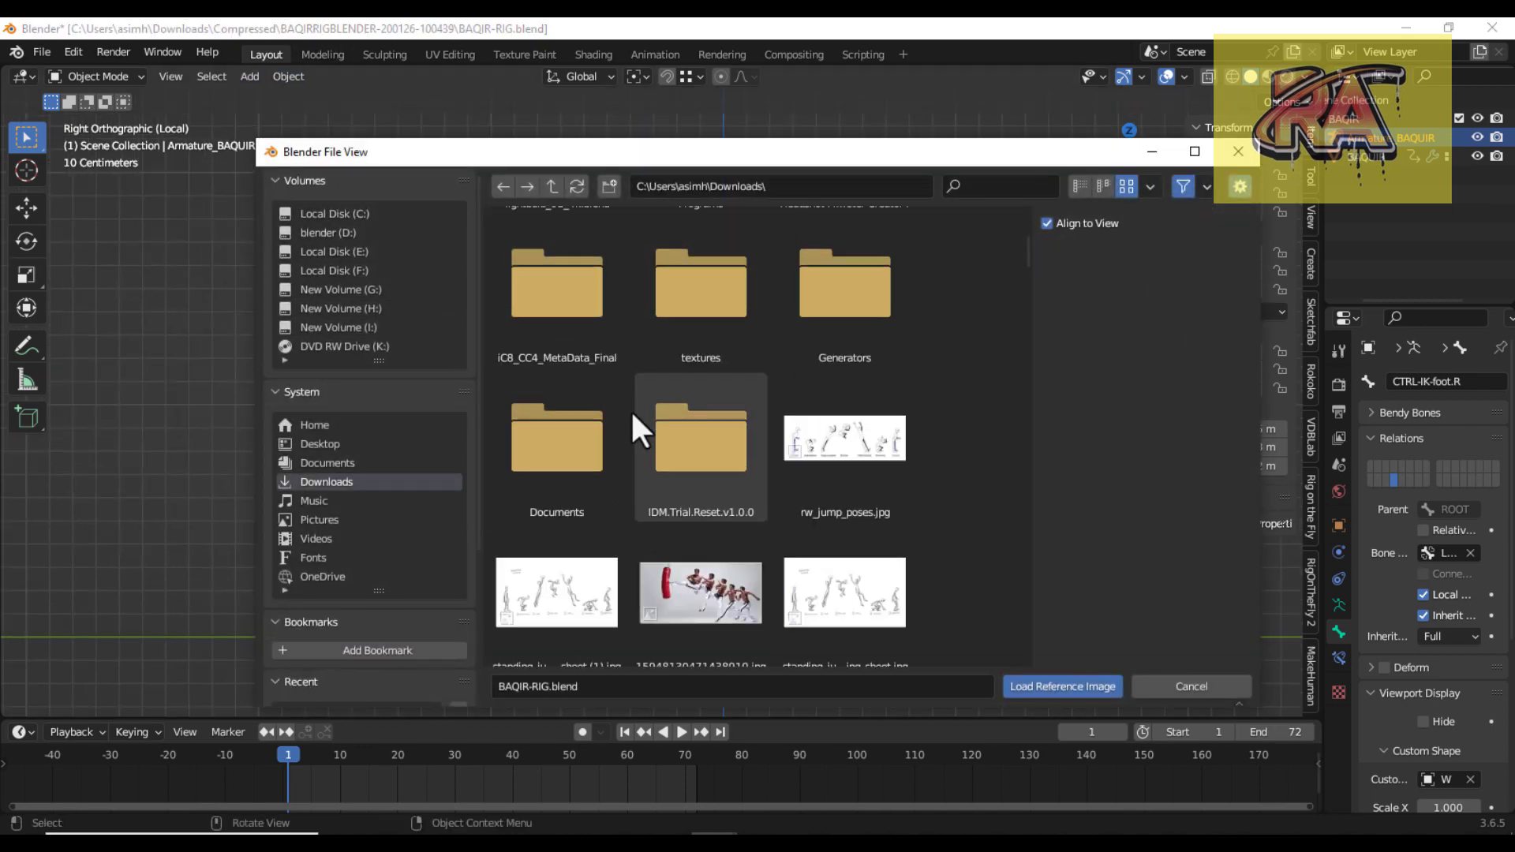
click(845, 441)
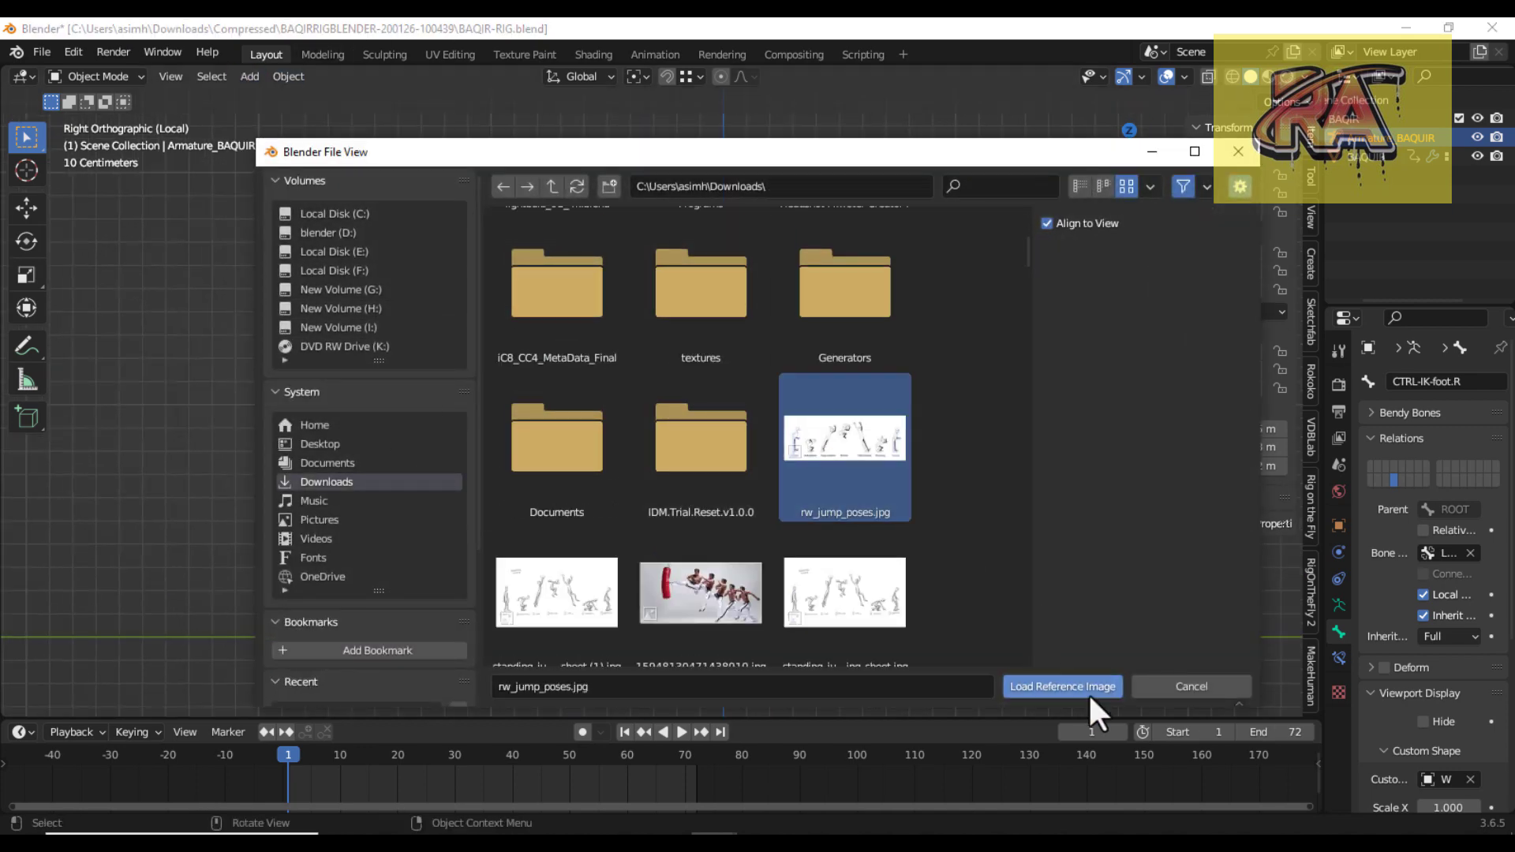
click(1165, 687)
From the opposite side view, load rw_jump_poses.jpg as a reference image.
key(ctrl+KP_3)
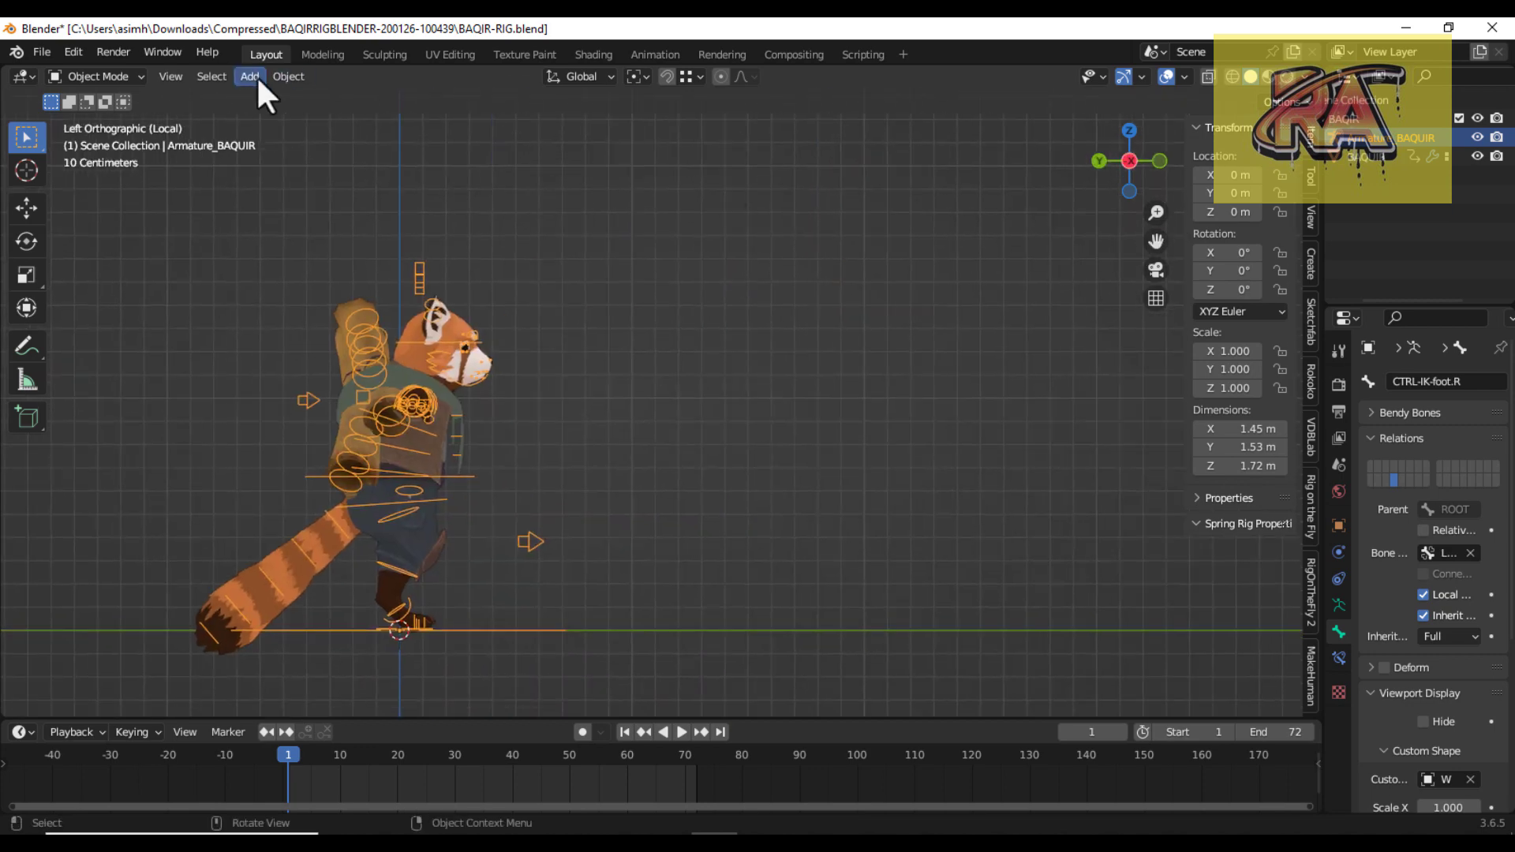
click(250, 75)
click(423, 303)
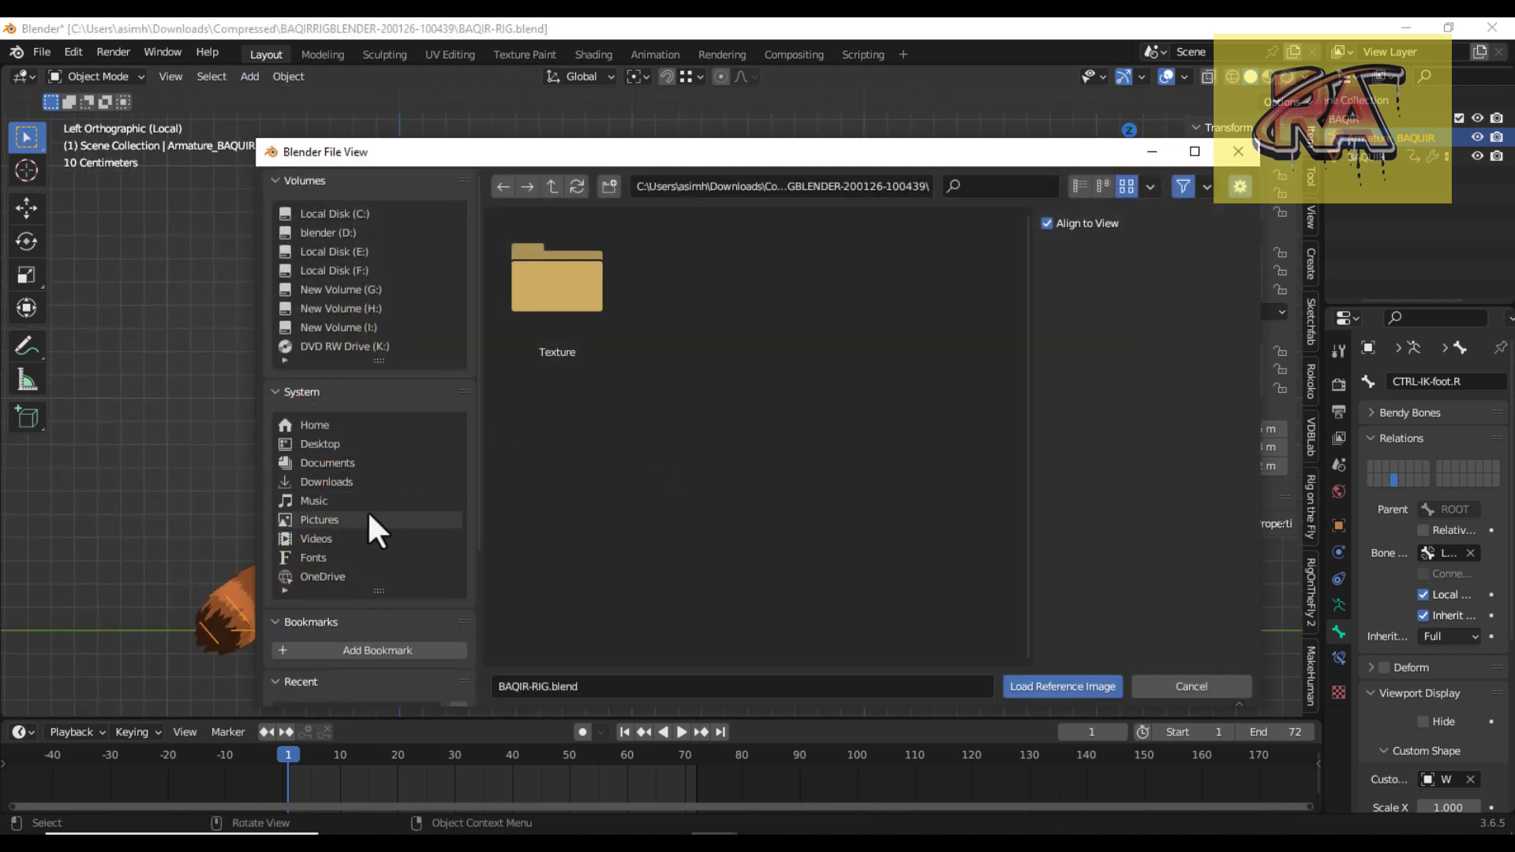
click(332, 477)
click(846, 541)
click(1063, 684)
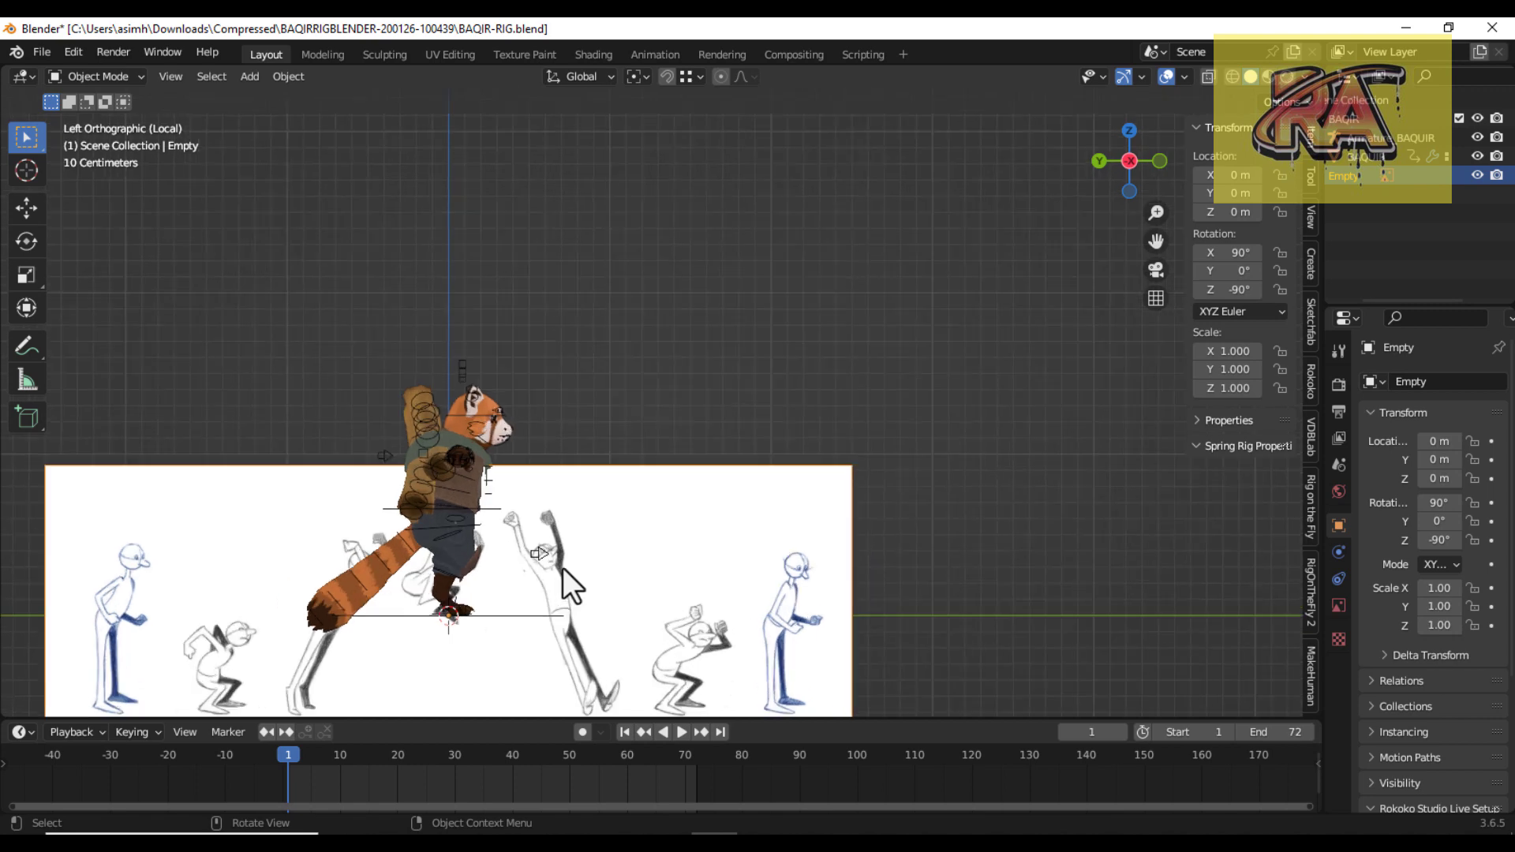
Move the reference image up above the panda and try circling Neutral with Annotate.
drag(562, 567, 639, 193)
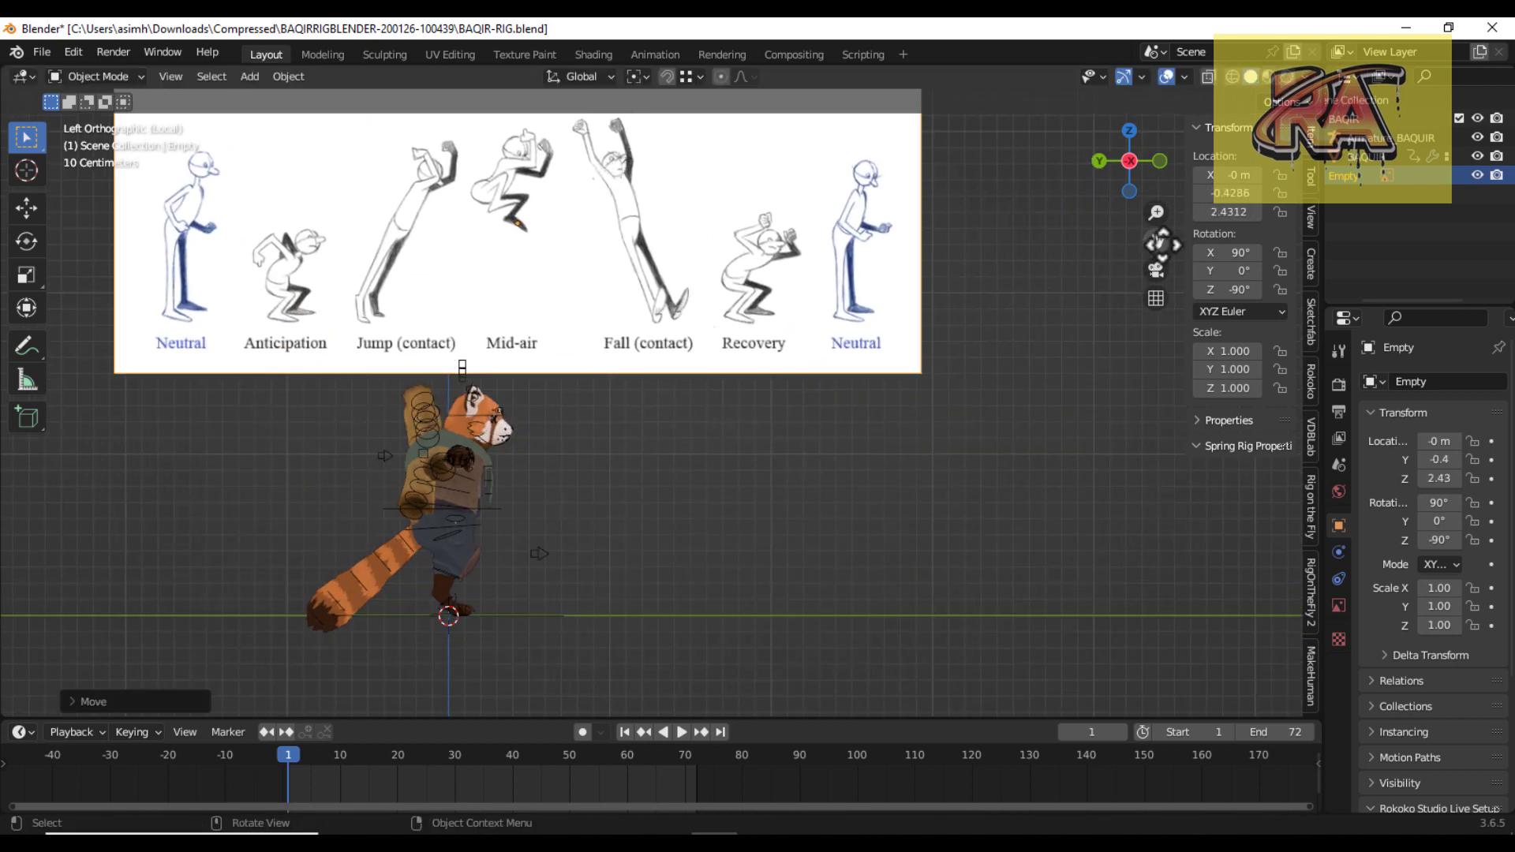
shift+middle_drag(324, 280, 511, 314)
click(26, 346)
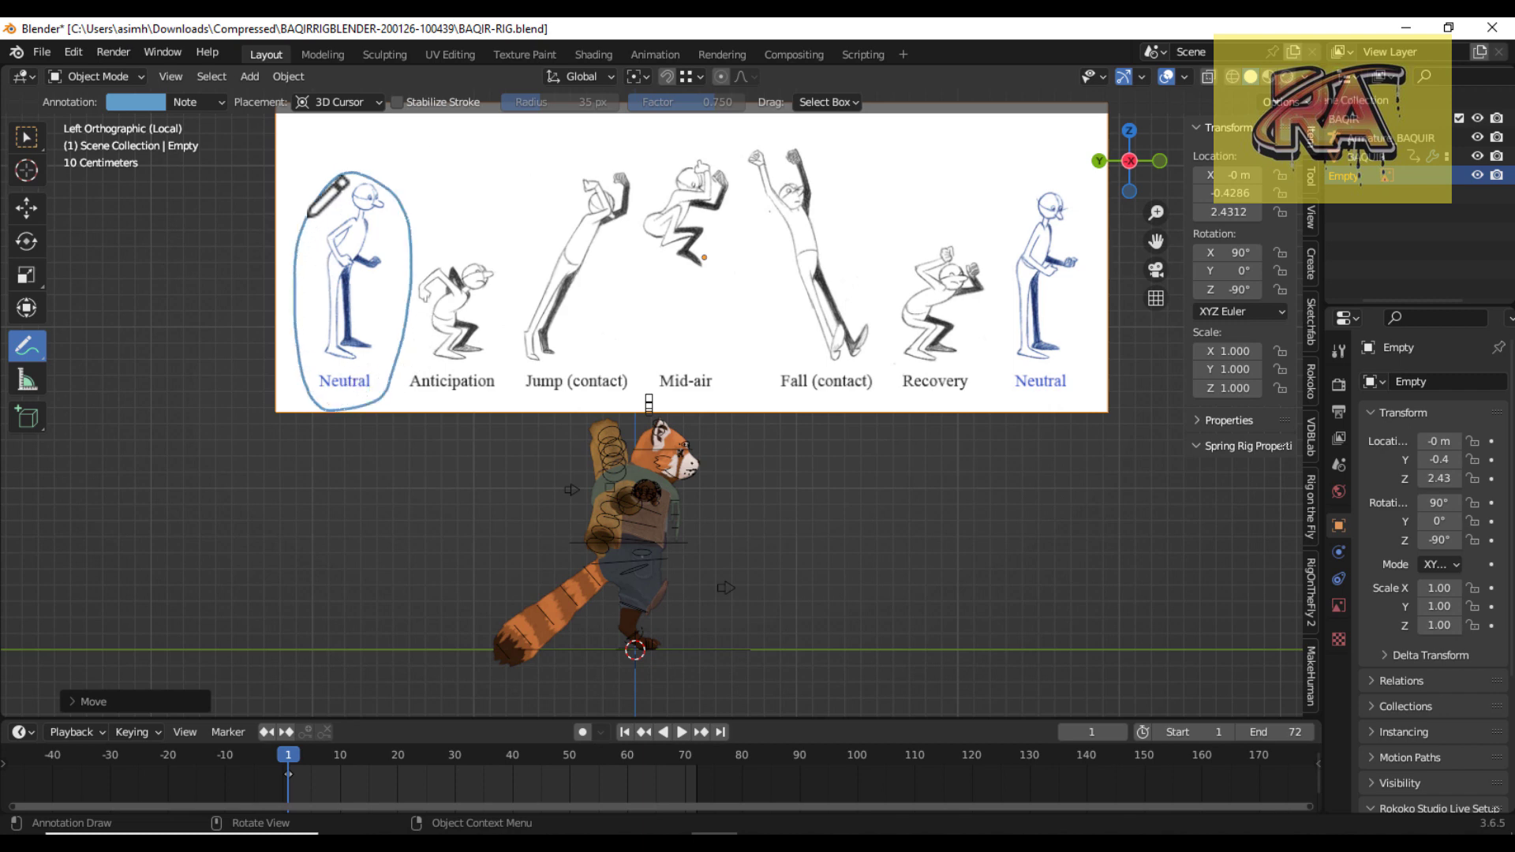
click(31, 148)
Move the reference image with G and erase the annotation using Annotate Eraser.
scroll(868, 323, down, 1)
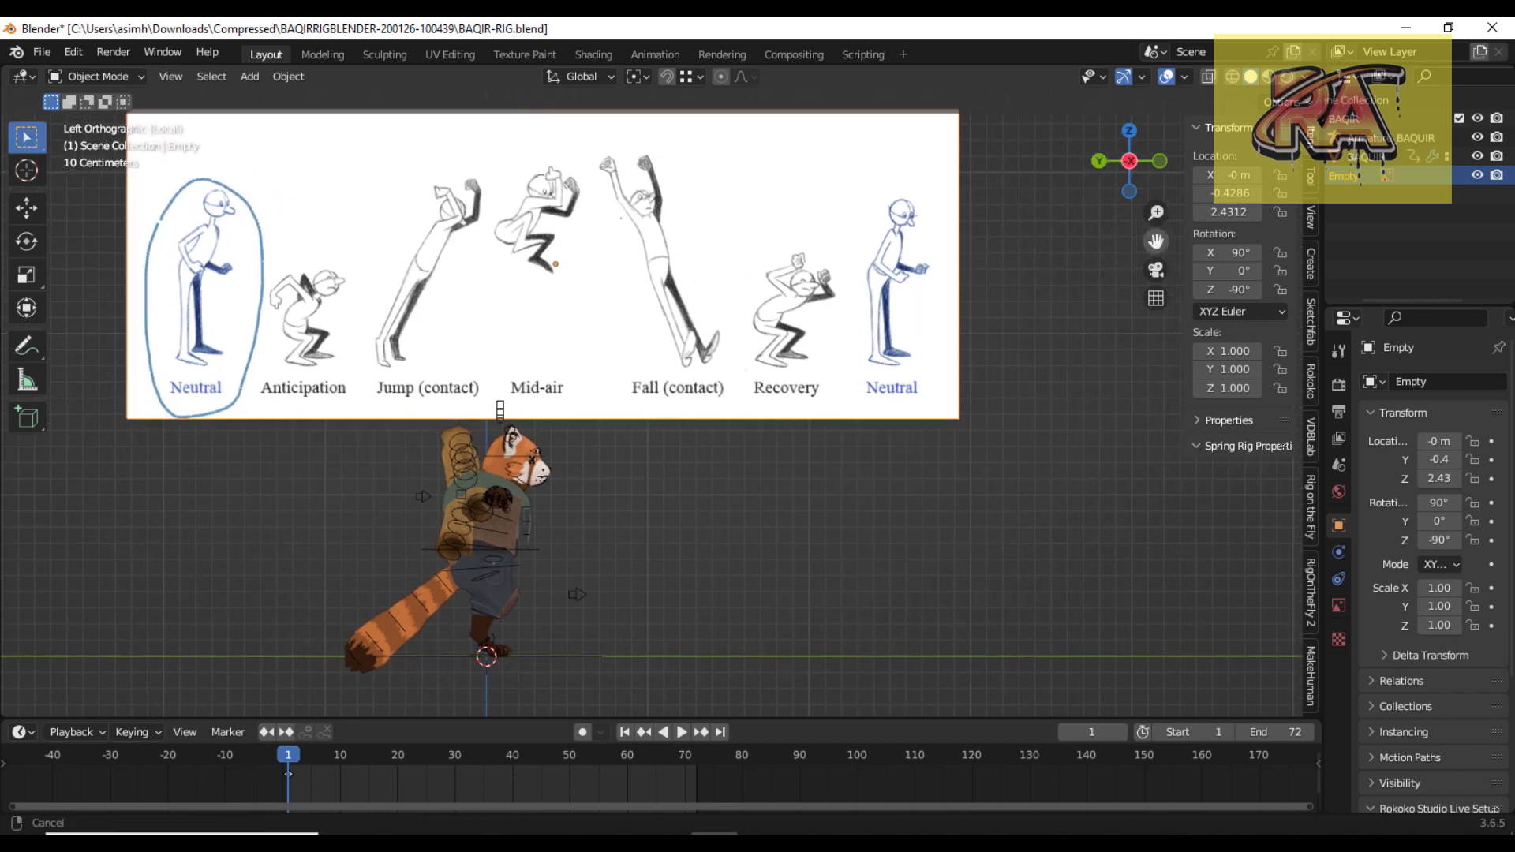
scroll(699, 376, down, 1)
key(g)
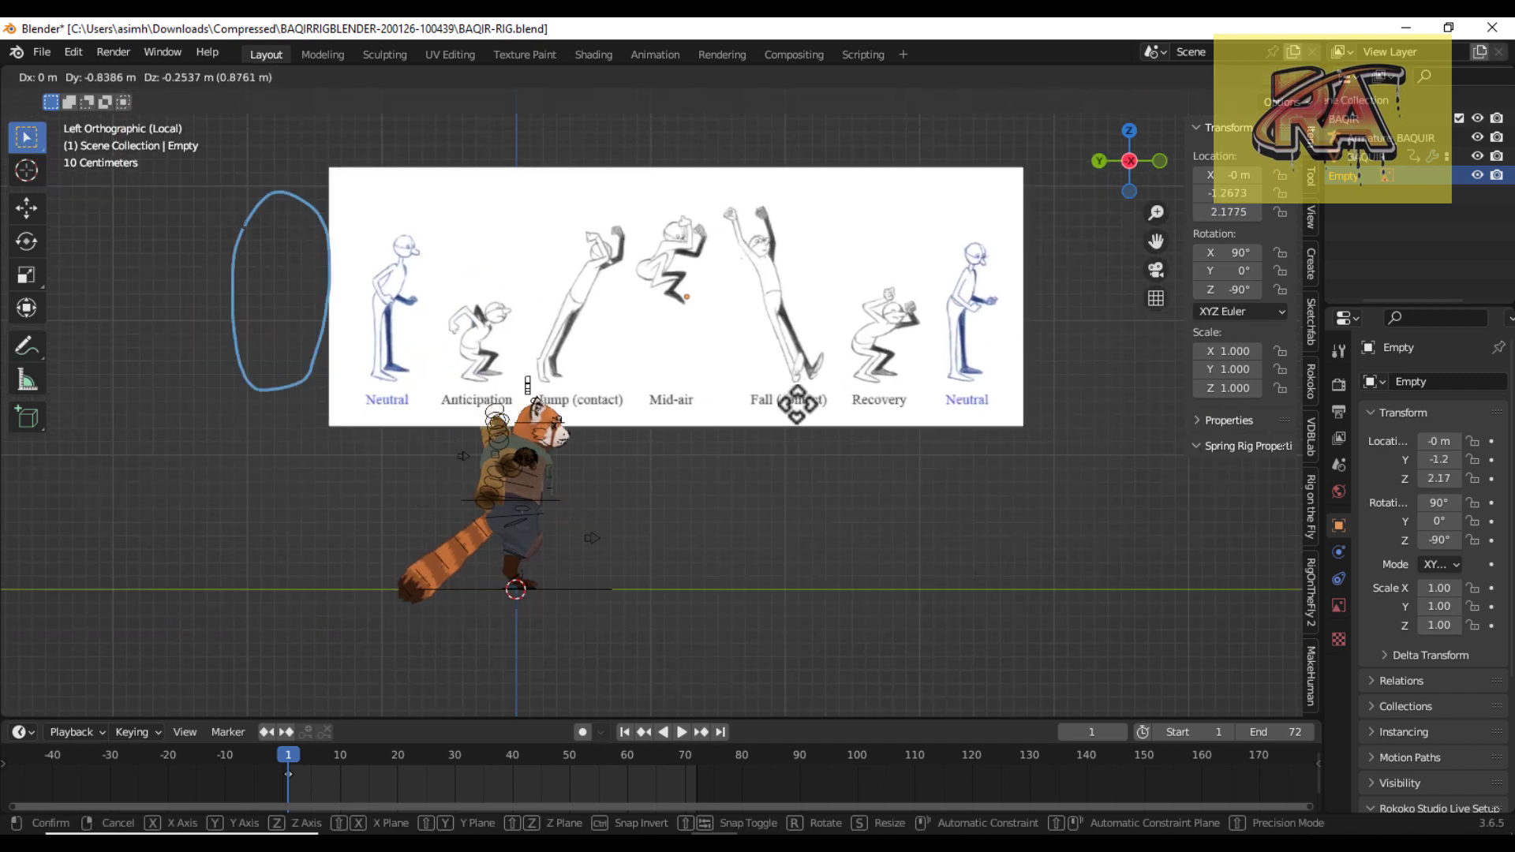
click(687, 384)
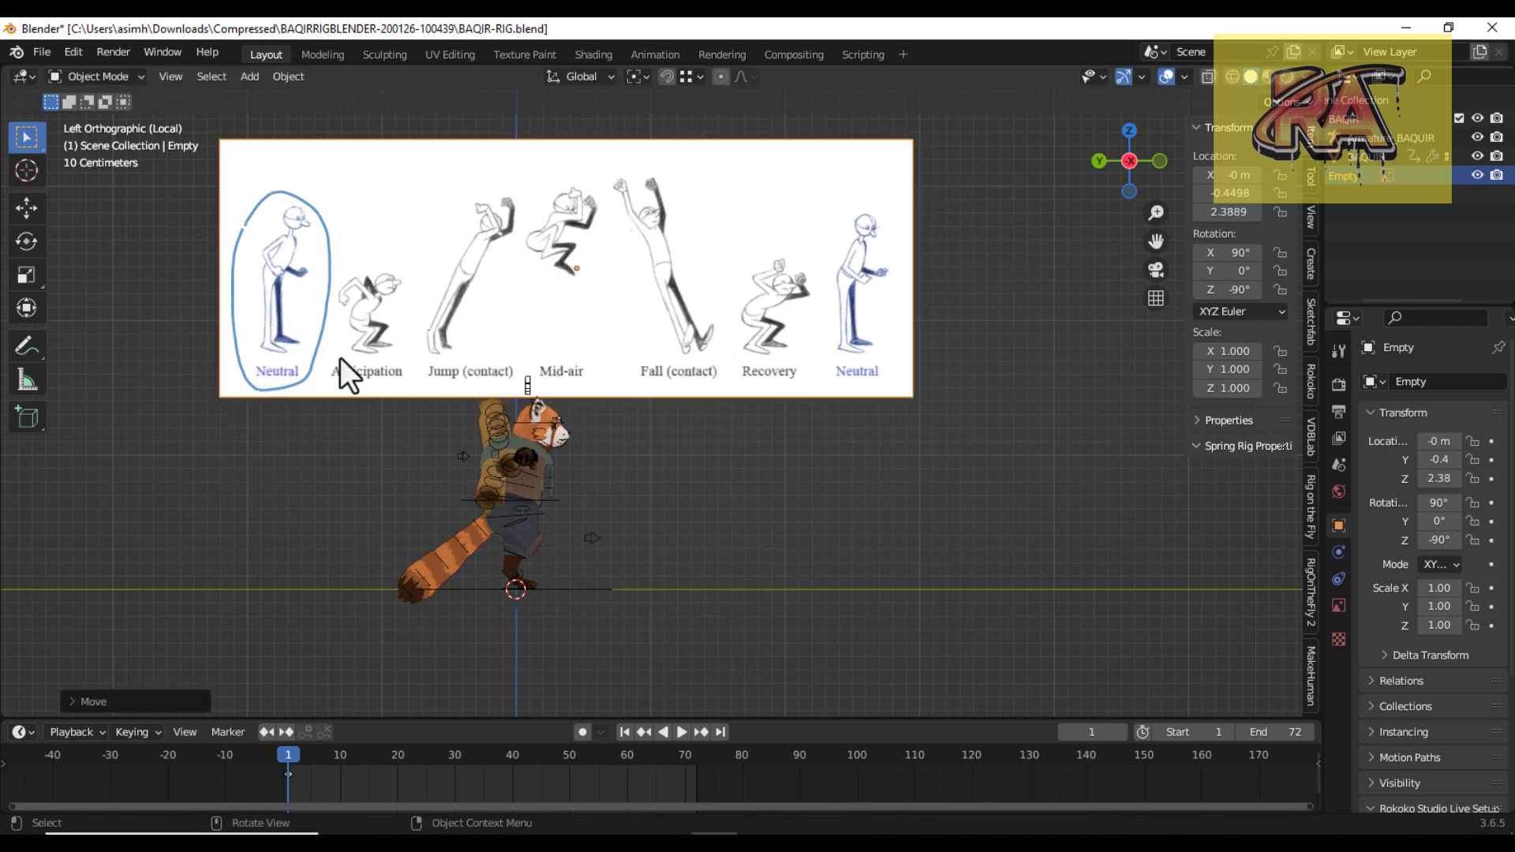
click(33, 352)
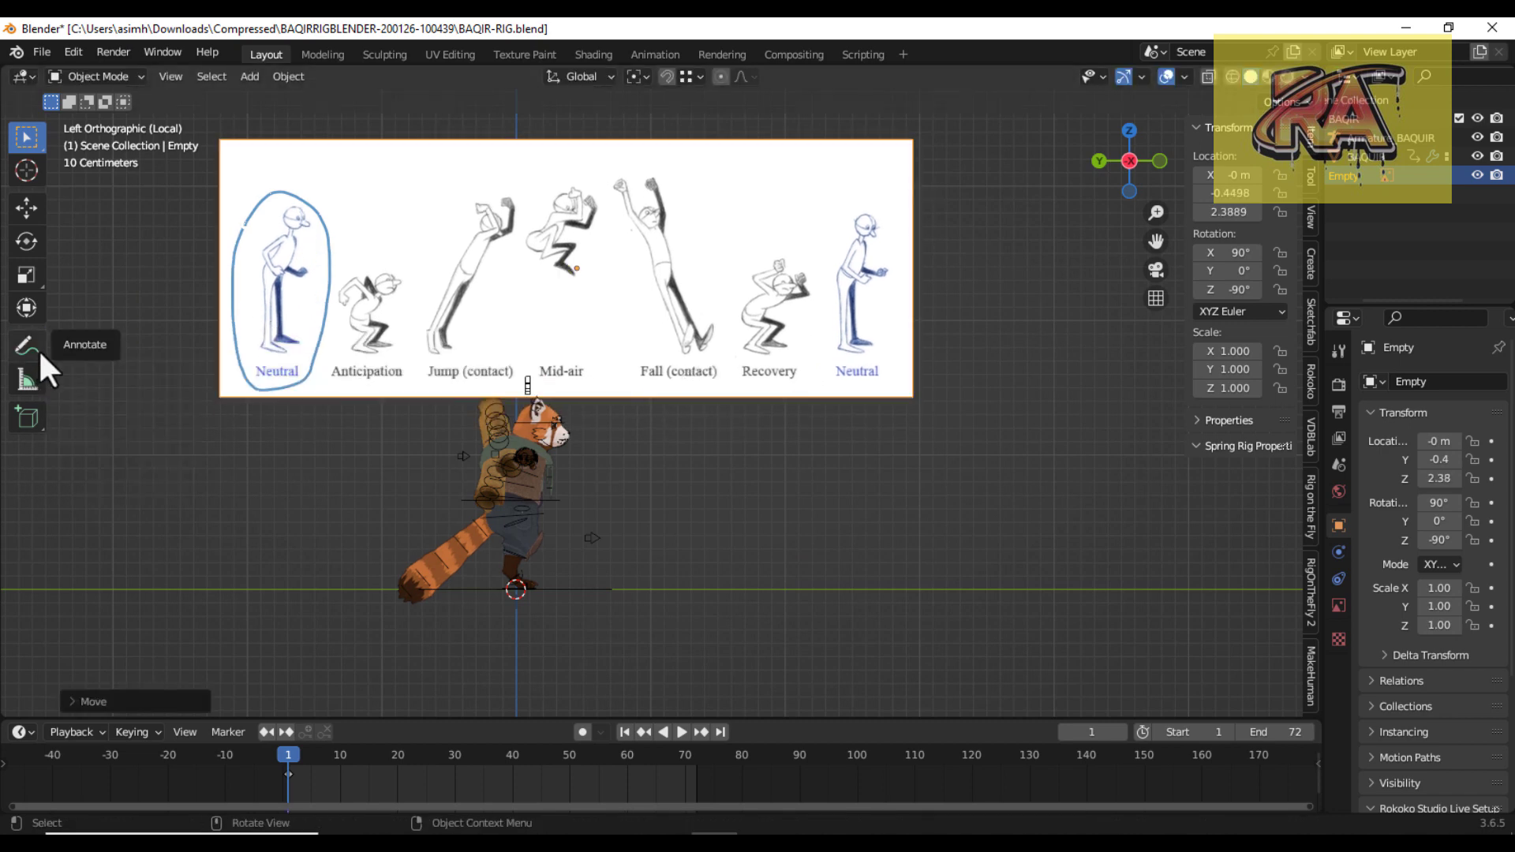
drag(38, 348, 88, 467)
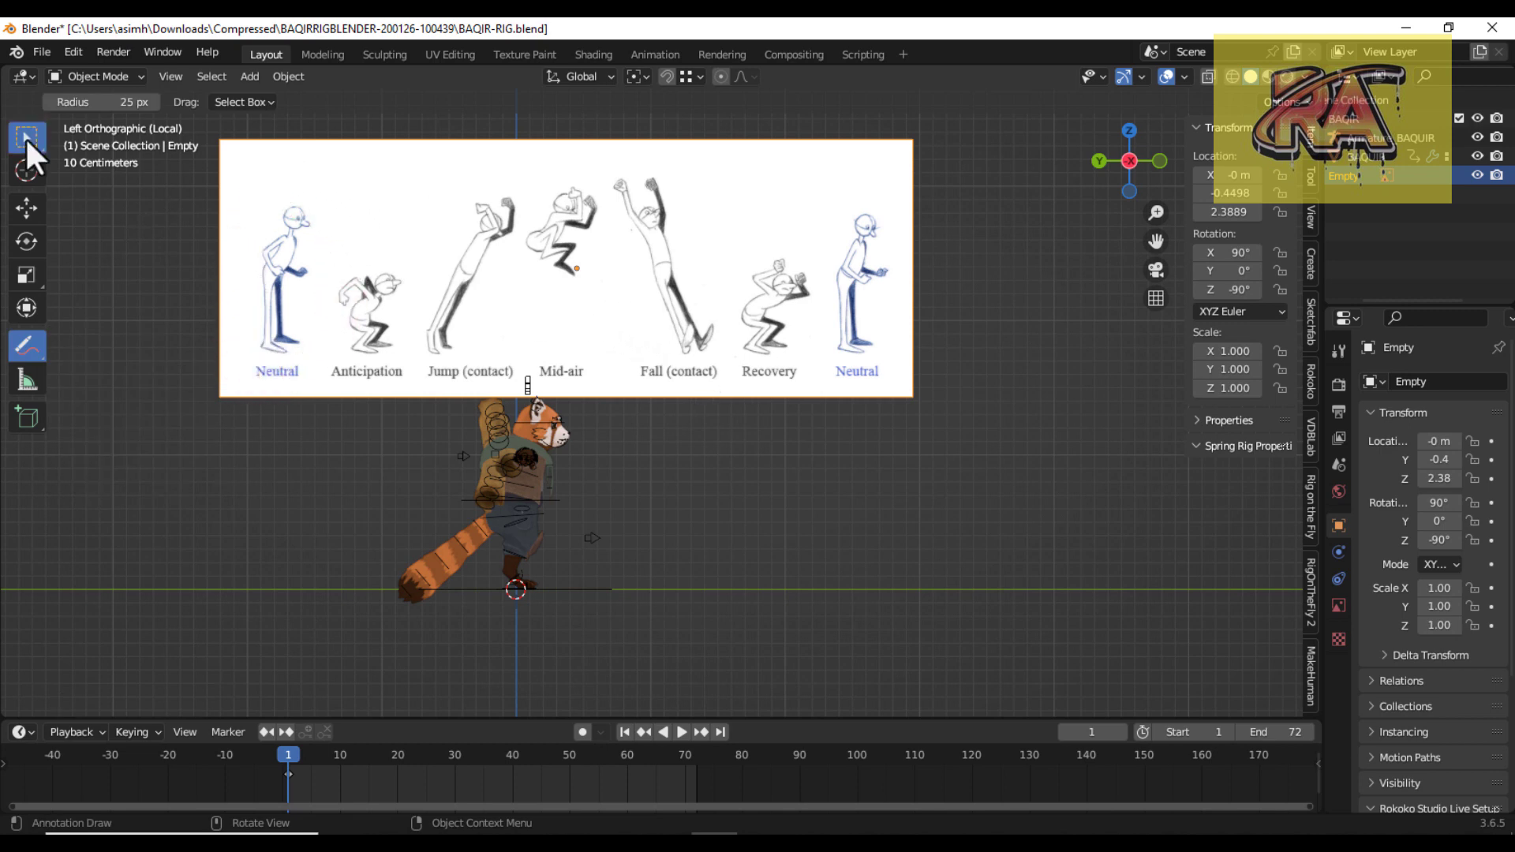
Place the reference beside the panda at Y -3.4, Z 0.96 and redraw the Neutral circle.
key(g)
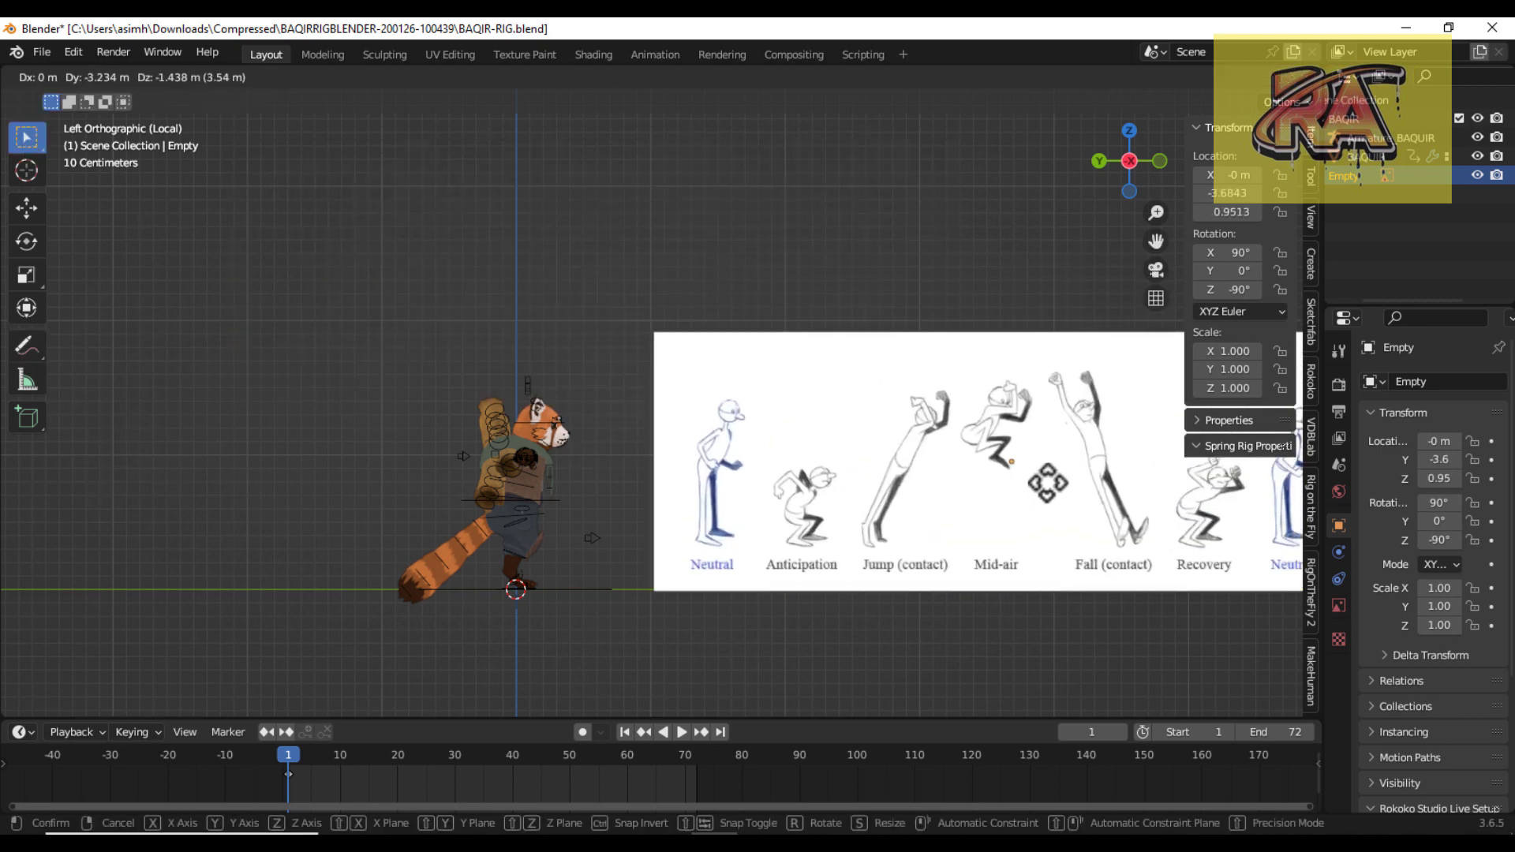
click(1048, 490)
scroll(931, 505, up, 3)
shift+middle_drag(923, 517, 811, 412)
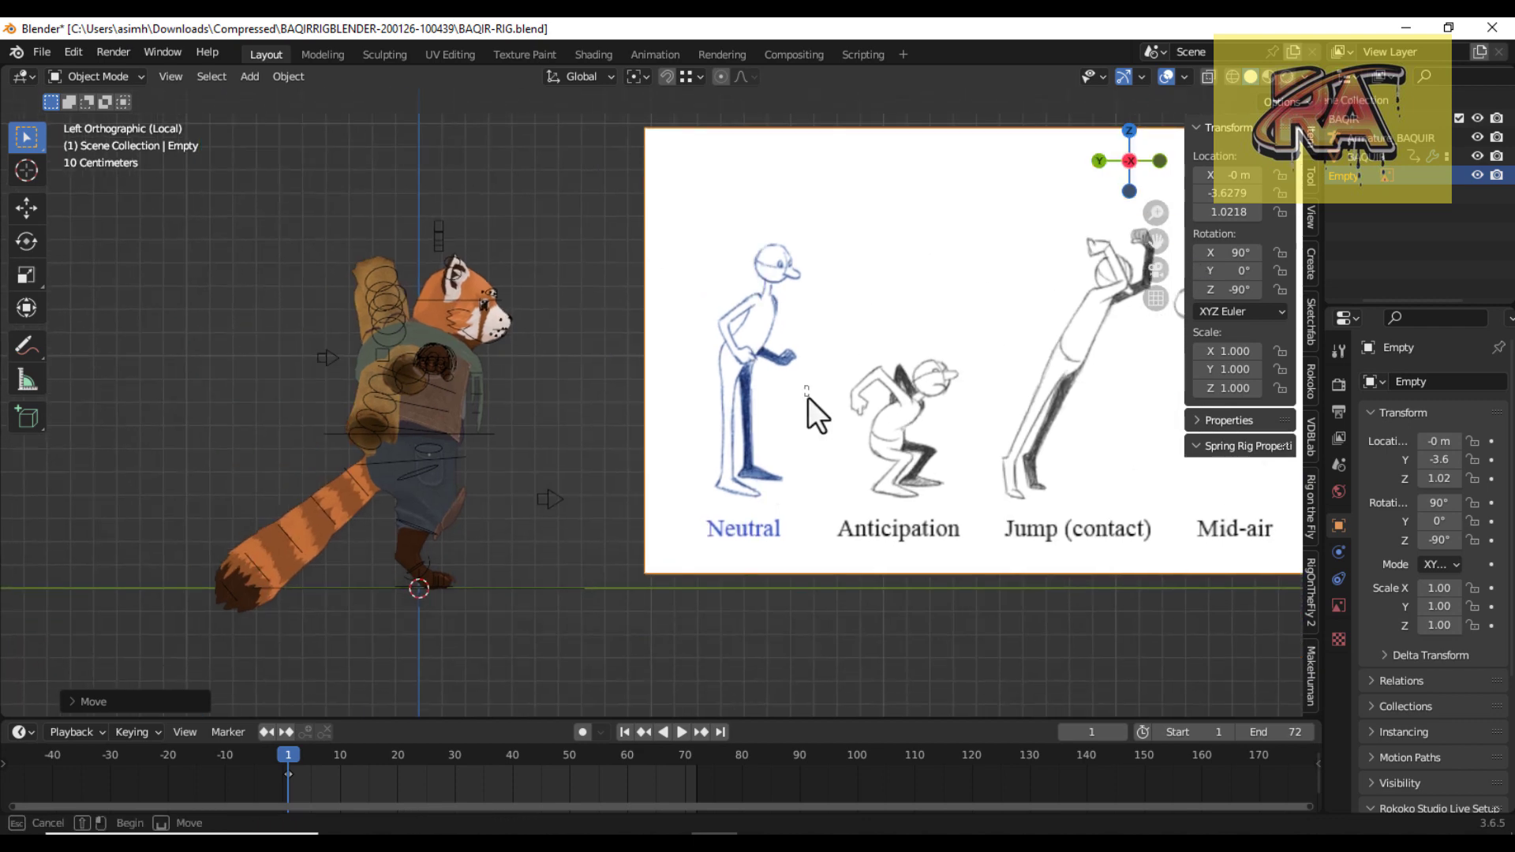
key(g)
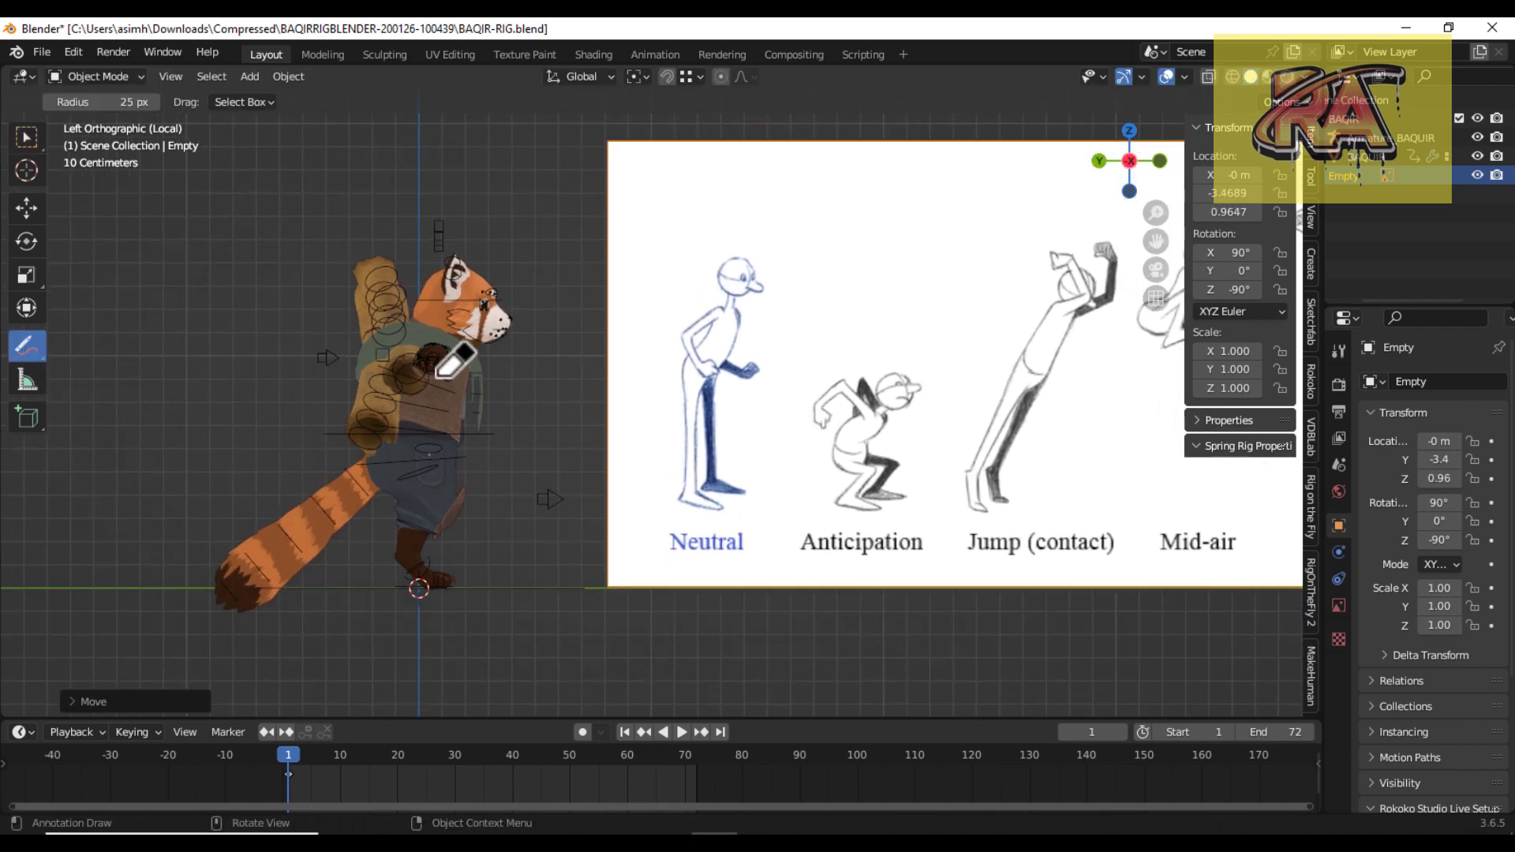
drag(26, 345, 95, 348)
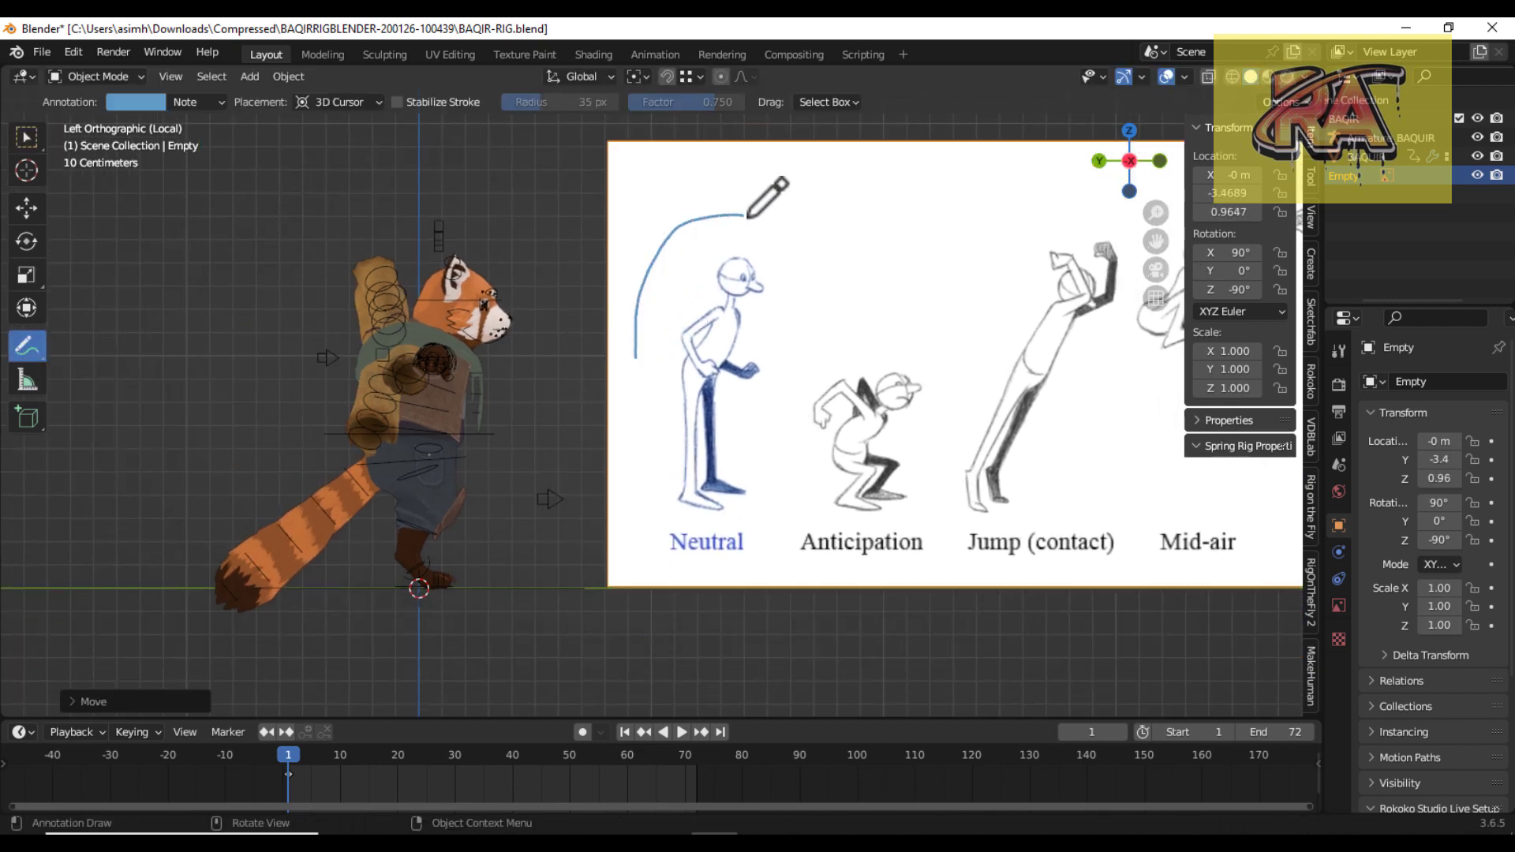
click(30, 142)
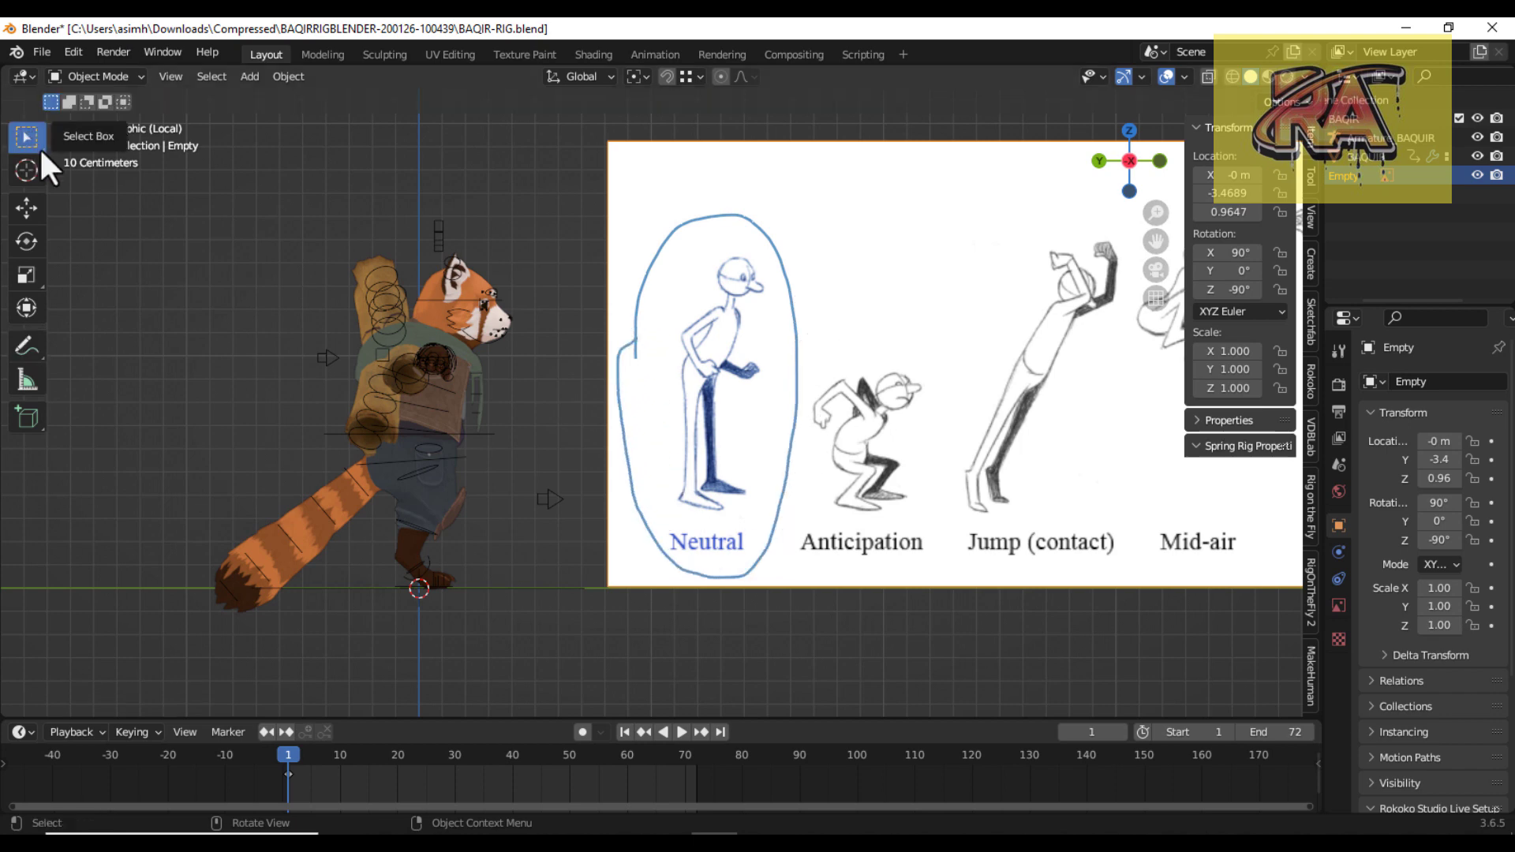
Select the panda armature, enter Pose Mode and rotate the neck control toward Neutral.
click(380, 361)
key(ctrl+Tab)
scroll(380, 362, up, 1)
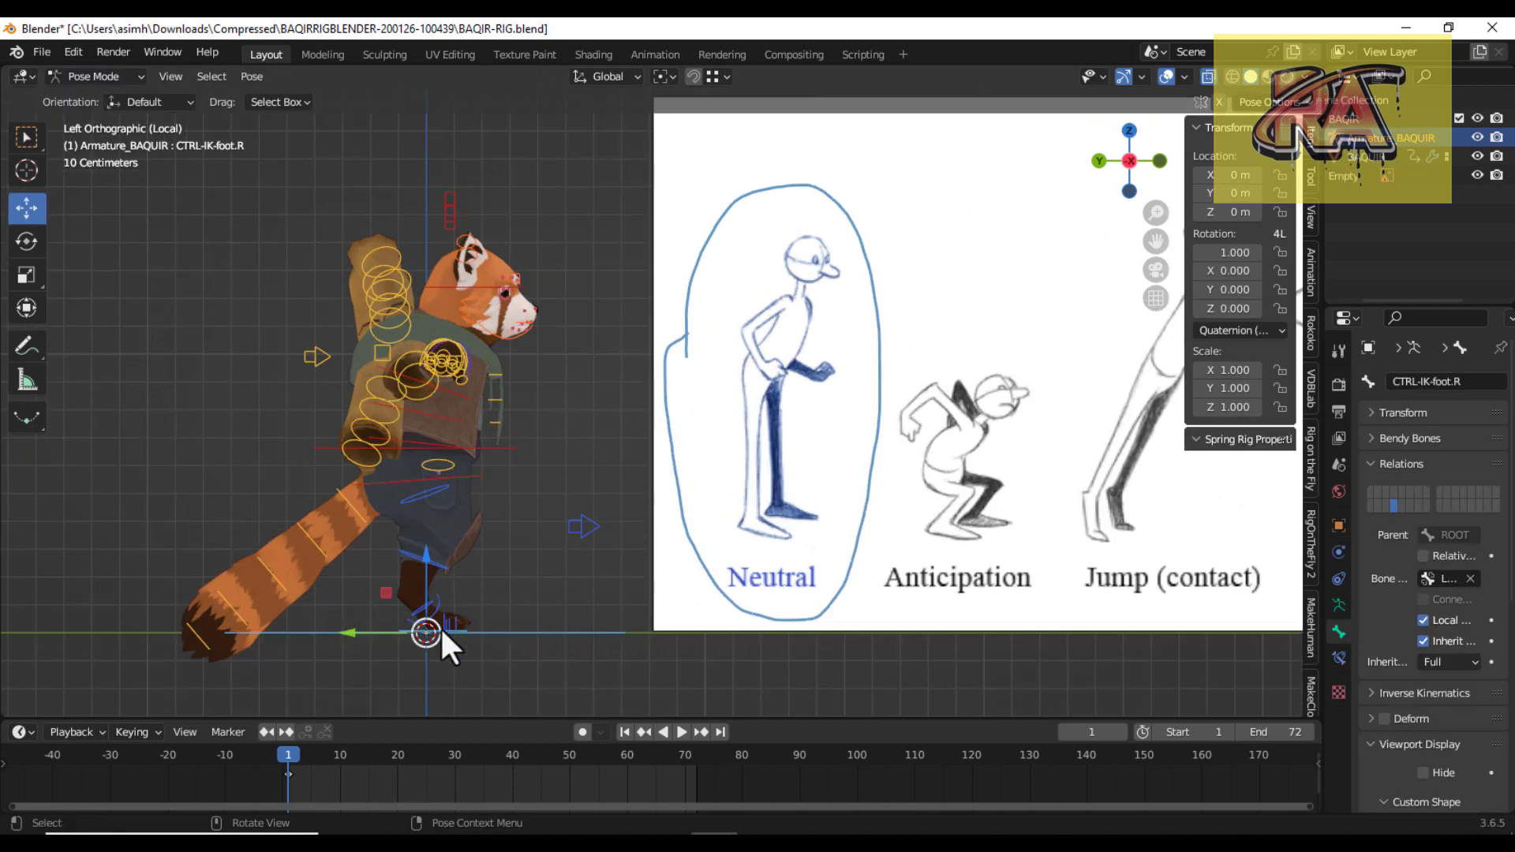
scroll(442, 629, up, 1)
click(489, 412)
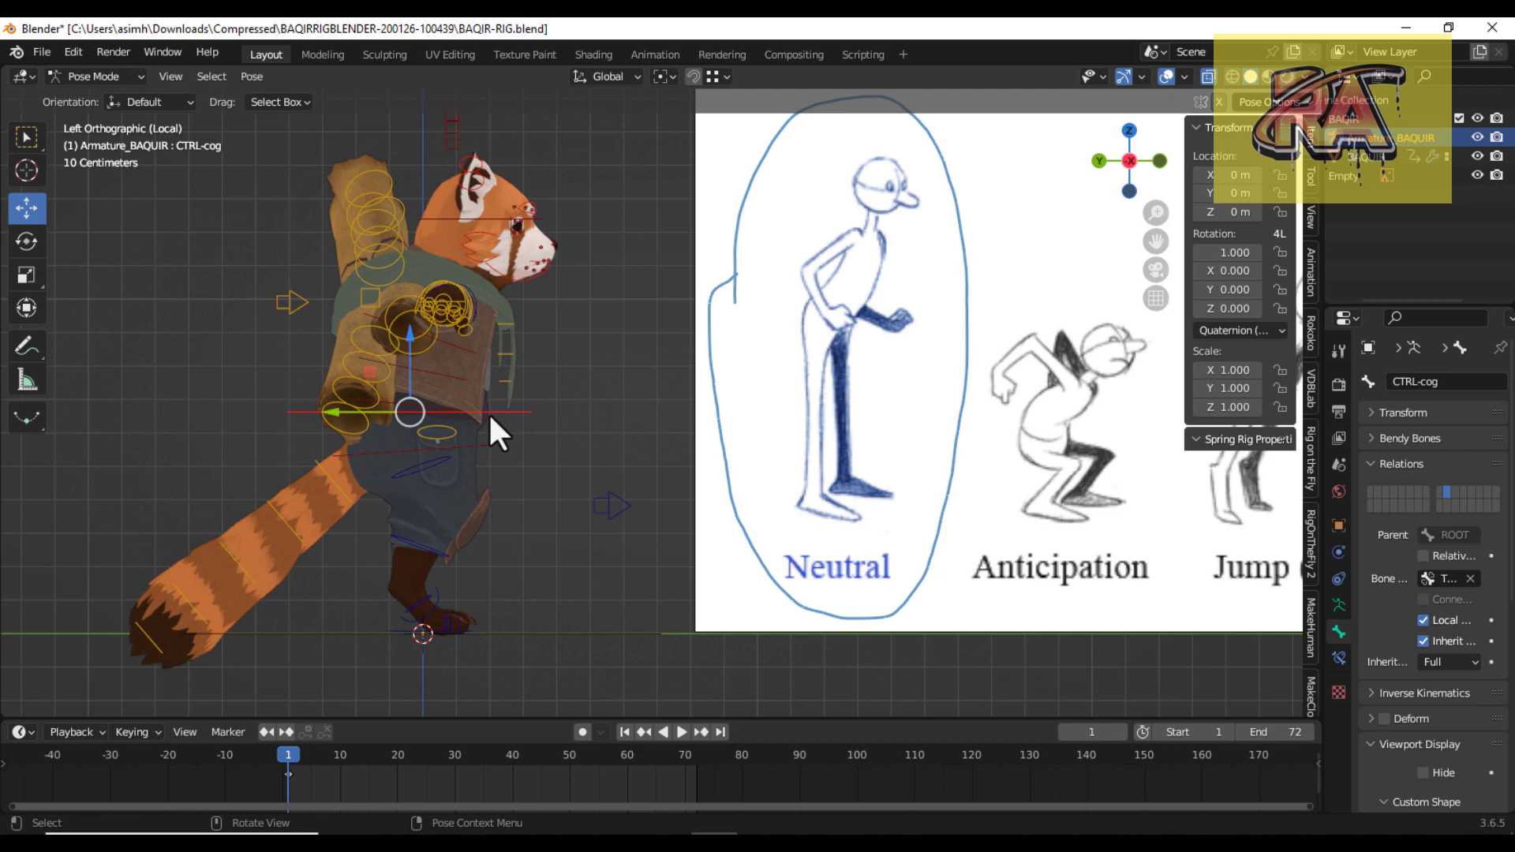
click(491, 239)
key(r)
key(Return)
Rotate the body's centre control and tilt the tail downward to match Neutral.
click(339, 411)
key(r)
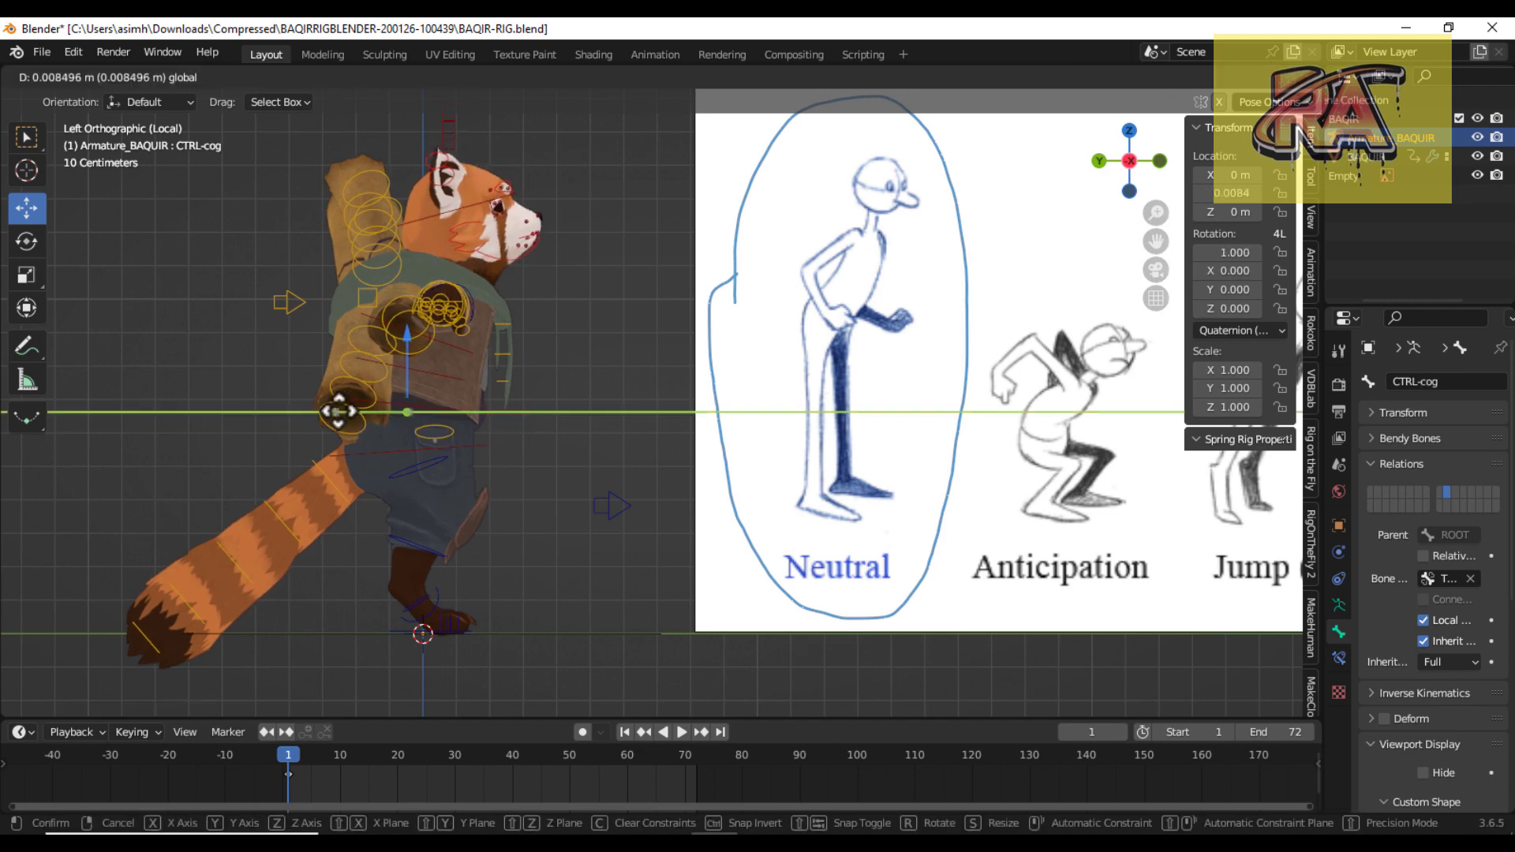
click(324, 412)
key(r)
click(298, 513)
key(r)
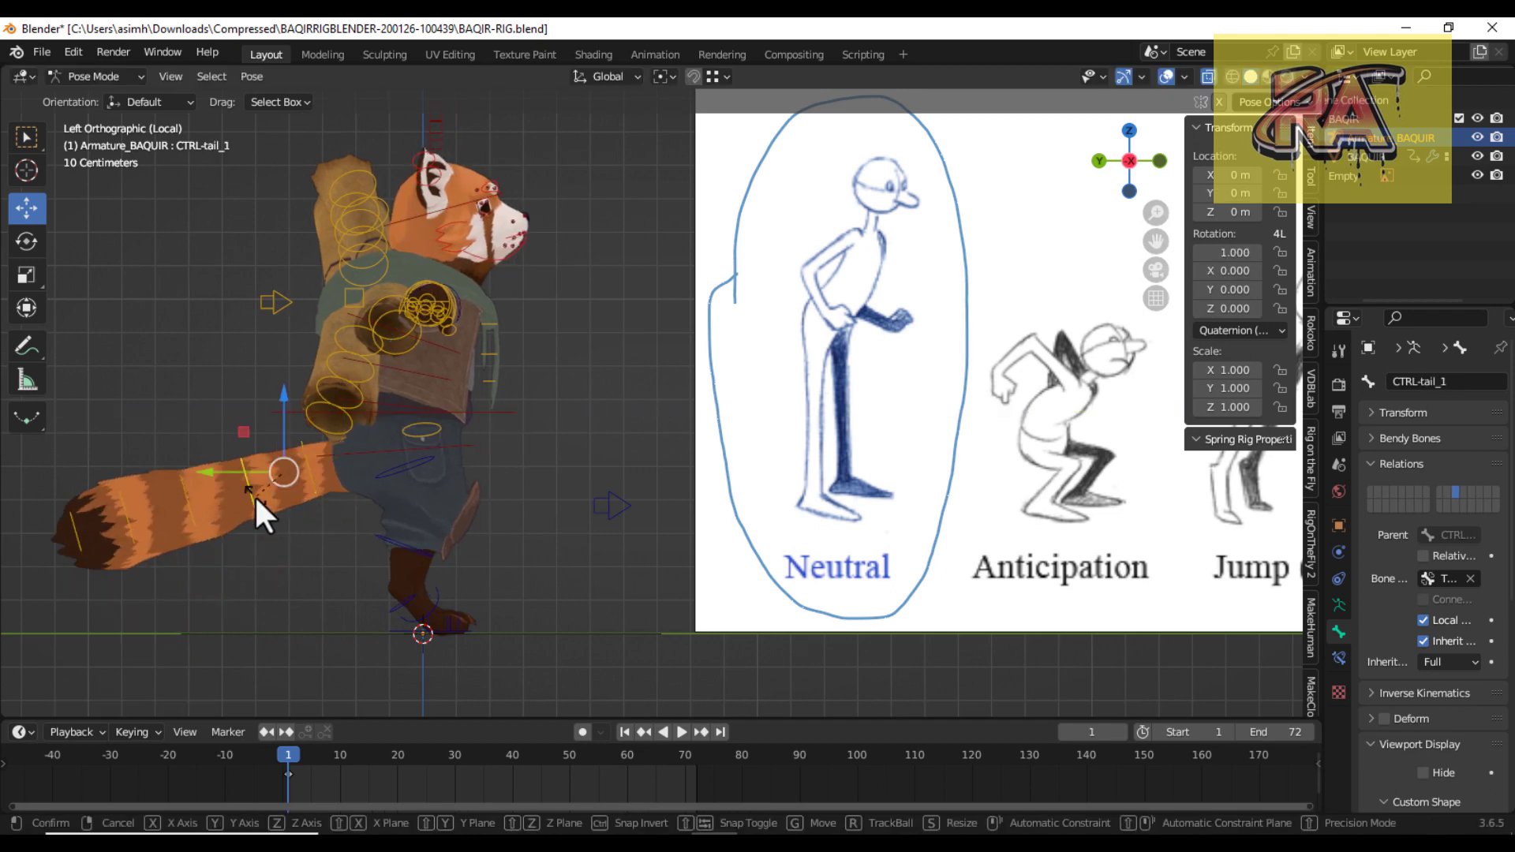
click(379, 576)
Move the right foot IK control back and up into position.
scroll(322, 560, up, 3)
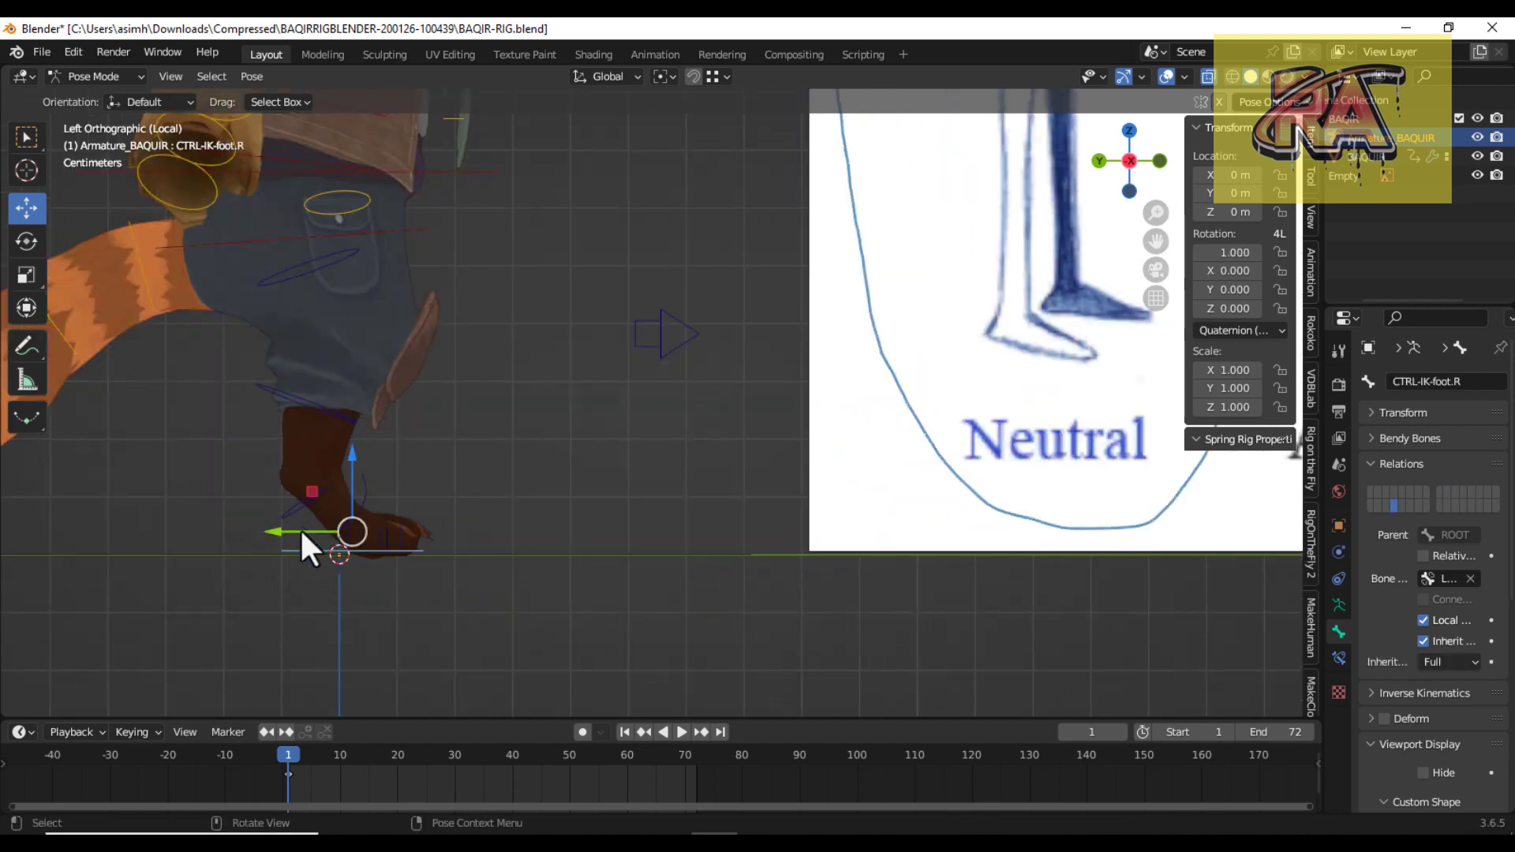
drag(301, 532, 189, 533)
drag(189, 473, 191, 455)
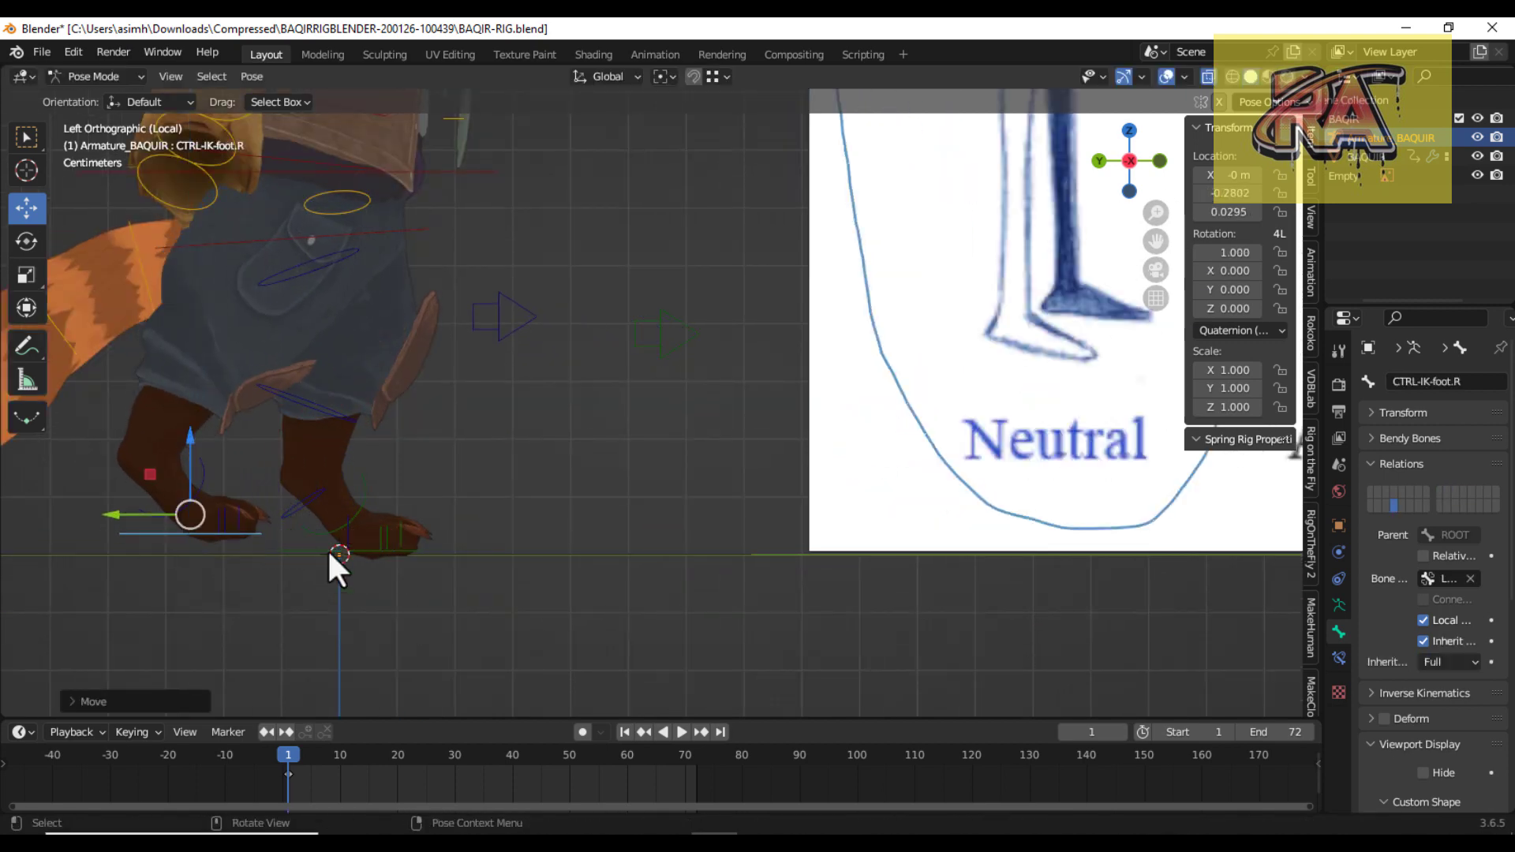
key(alt+g)
Move the left foot IK control slightly forward to Y 0.095, Z -0.0022.
click(292, 166)
scroll(296, 158, down, 2)
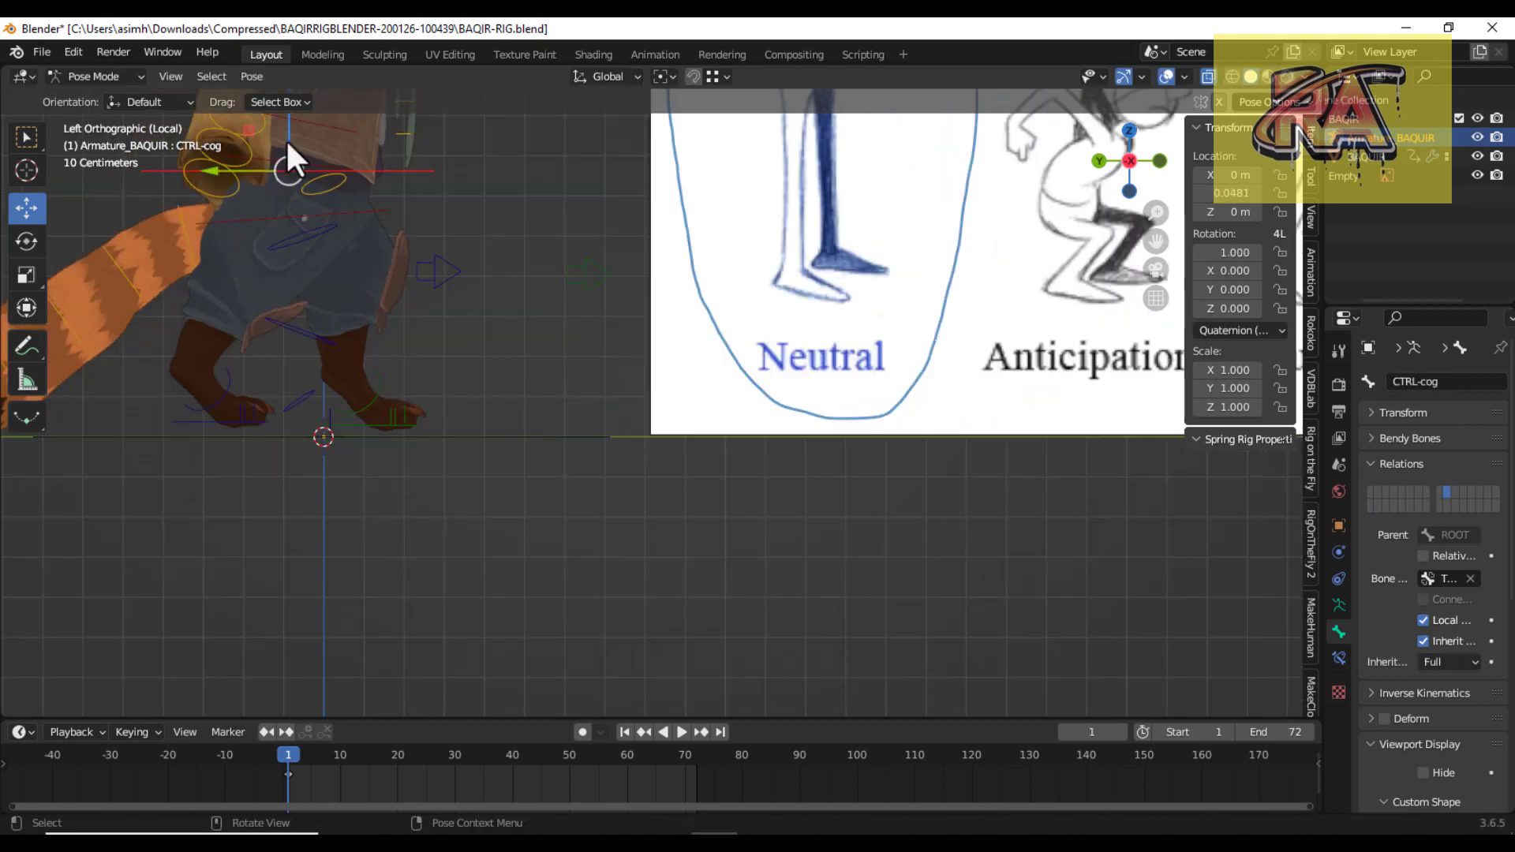
drag(217, 352, 368, 358)
shift+middle_drag(369, 359, 360, 550)
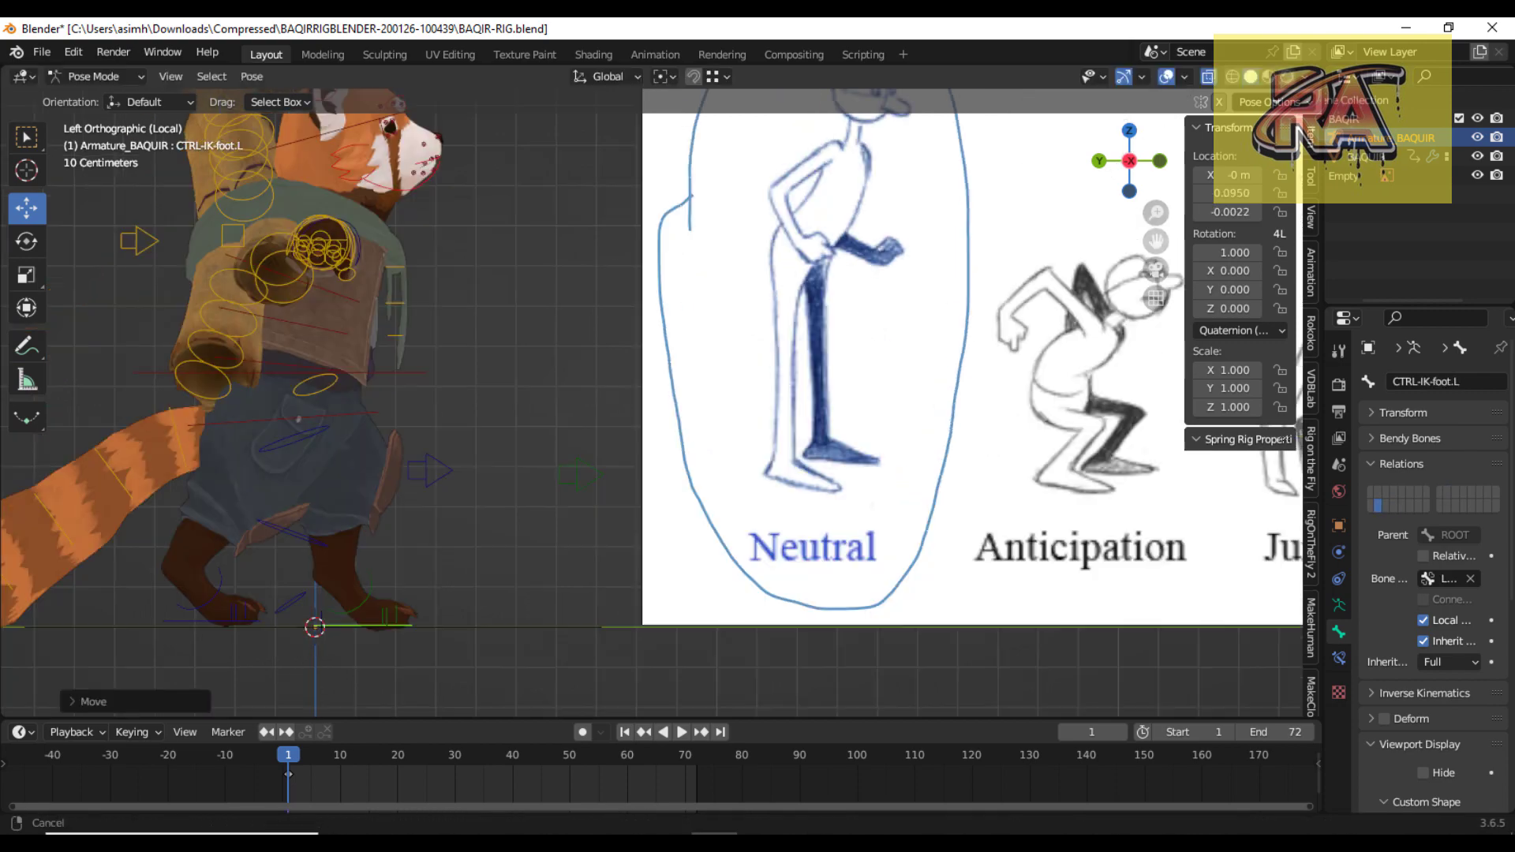
shift+middle_drag(360, 395, 359, 505)
key(KP_1)
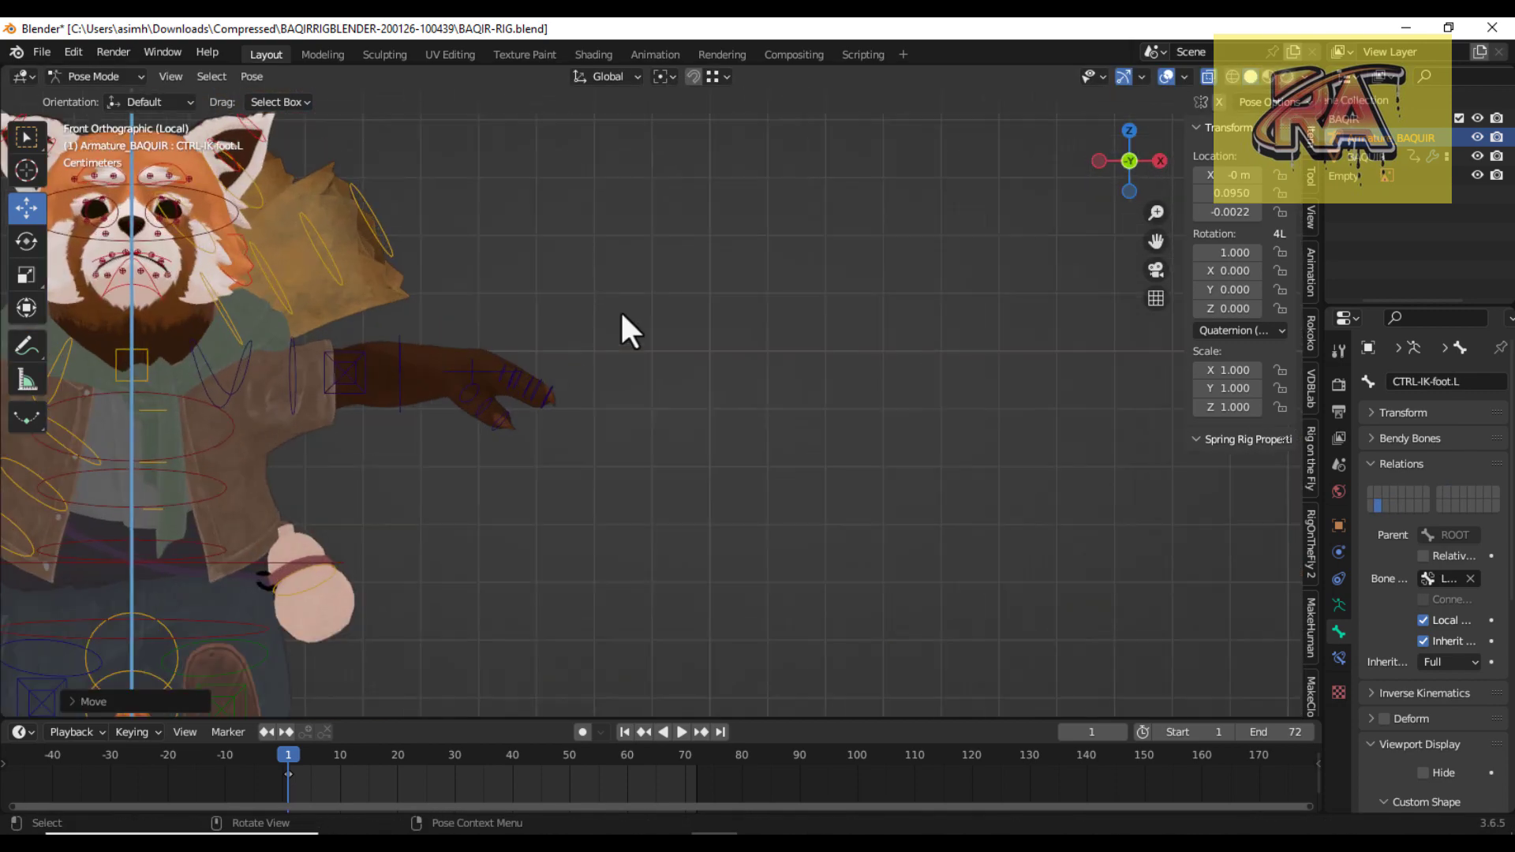
Bring the right hand down, then move and rotate the left hand IK control.
drag(223, 407, 352, 602)
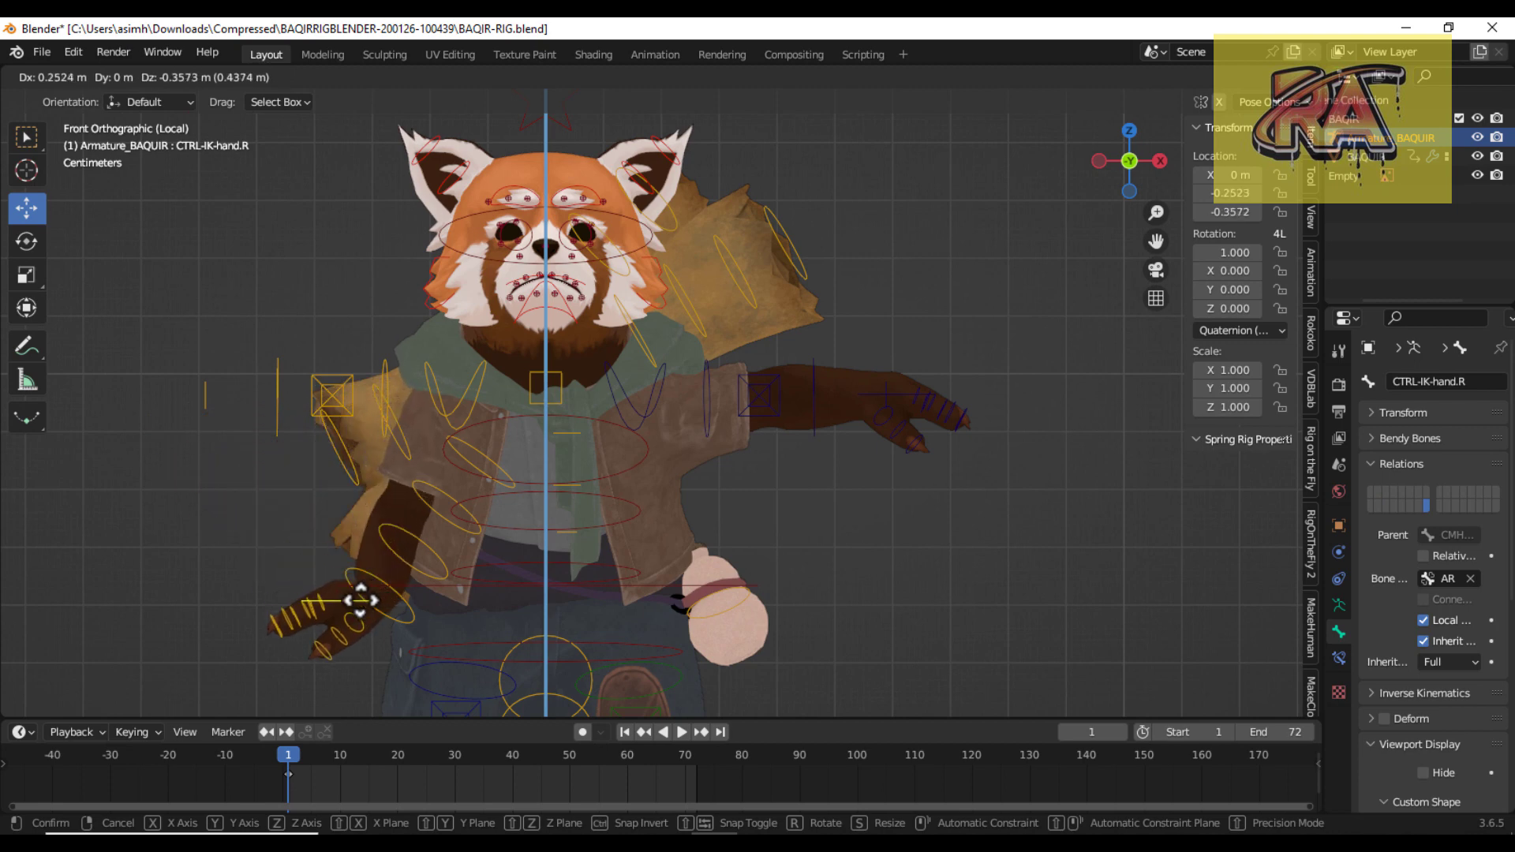
click(906, 412)
drag(906, 412, 740, 532)
click(781, 604)
key(KP_3)
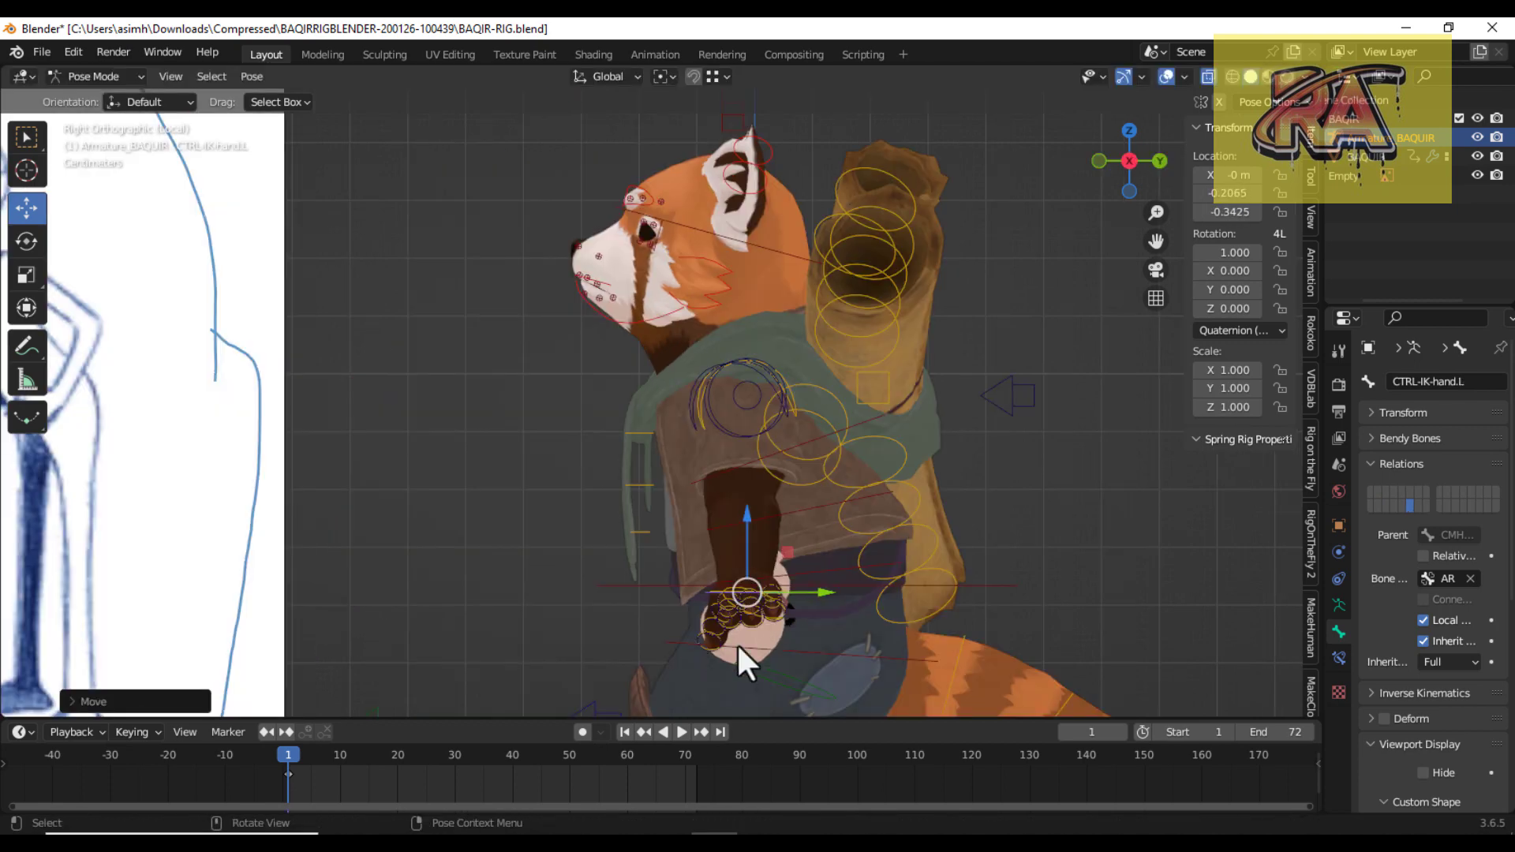
key(g)
click(738, 609)
key(r)
key(KP_7)
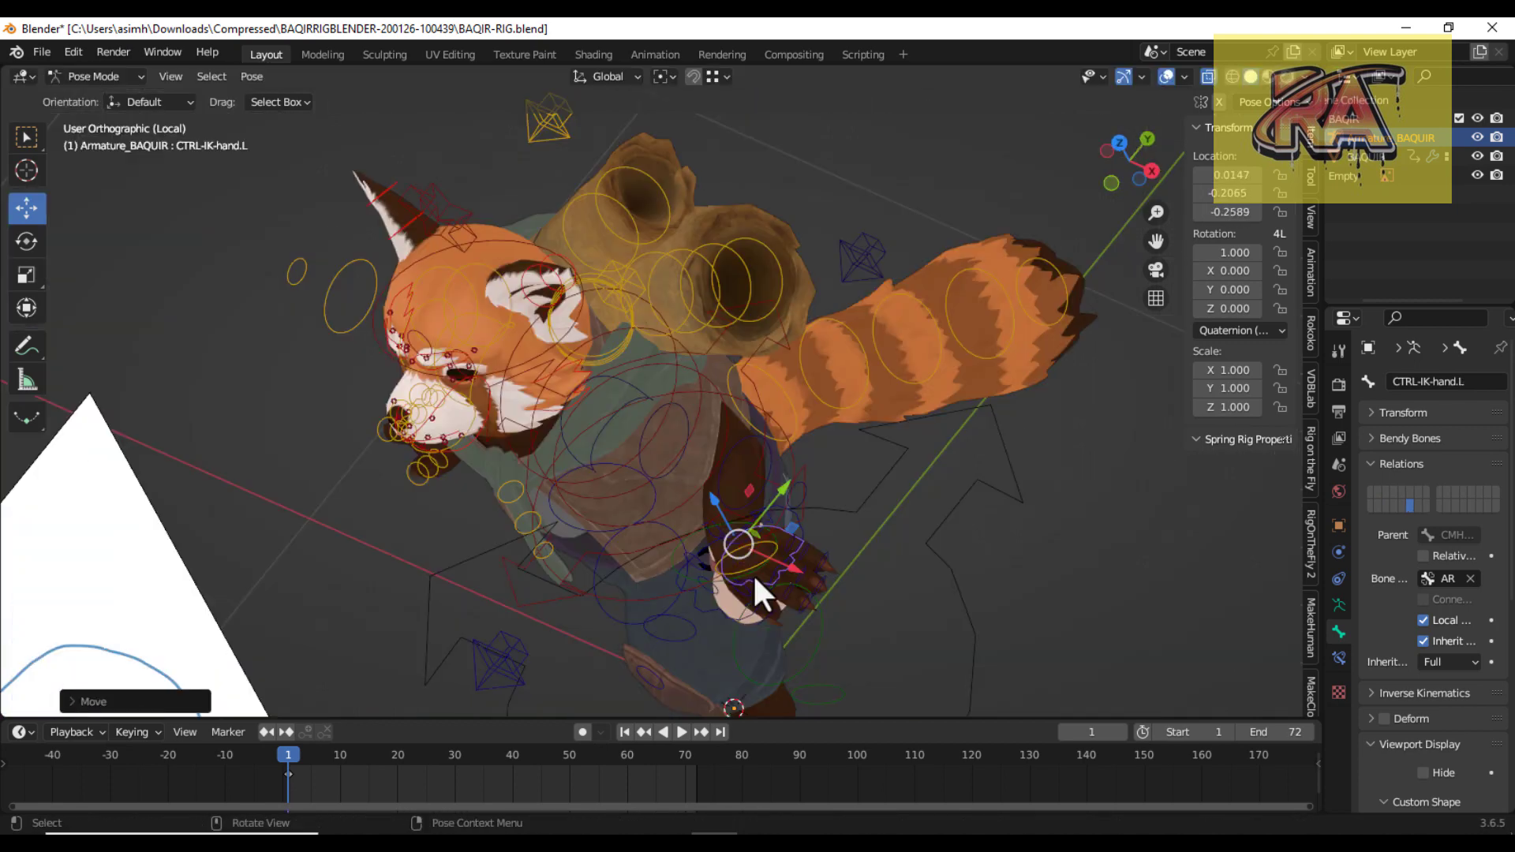
Move the right hand IK control down and outward, checking from both side views.
click(328, 580)
drag(352, 626, 368, 669)
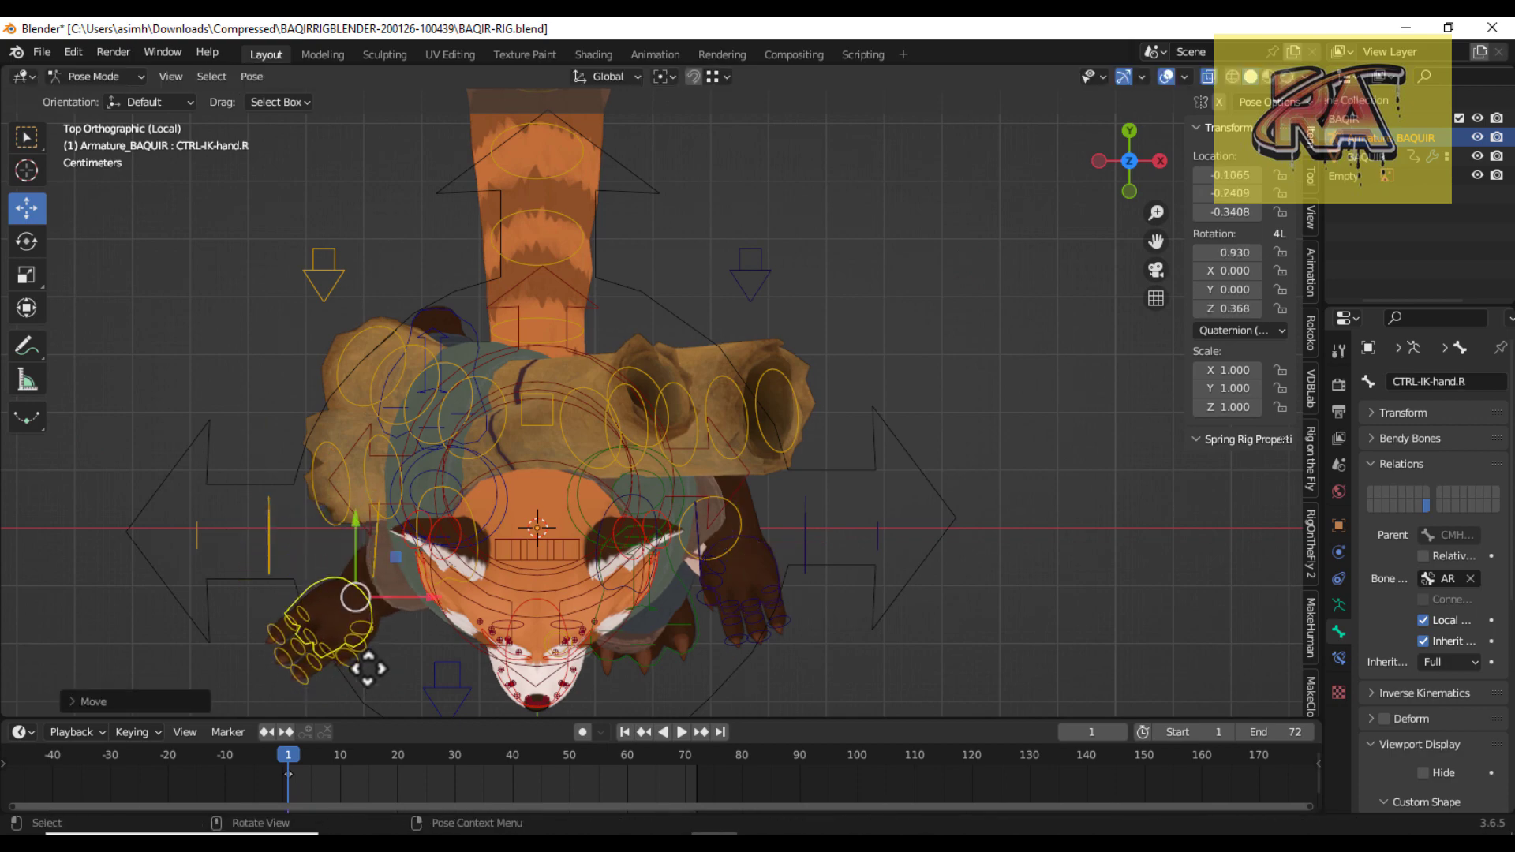
click(399, 669)
key(KP_3)
key(ctrl+KP_3)
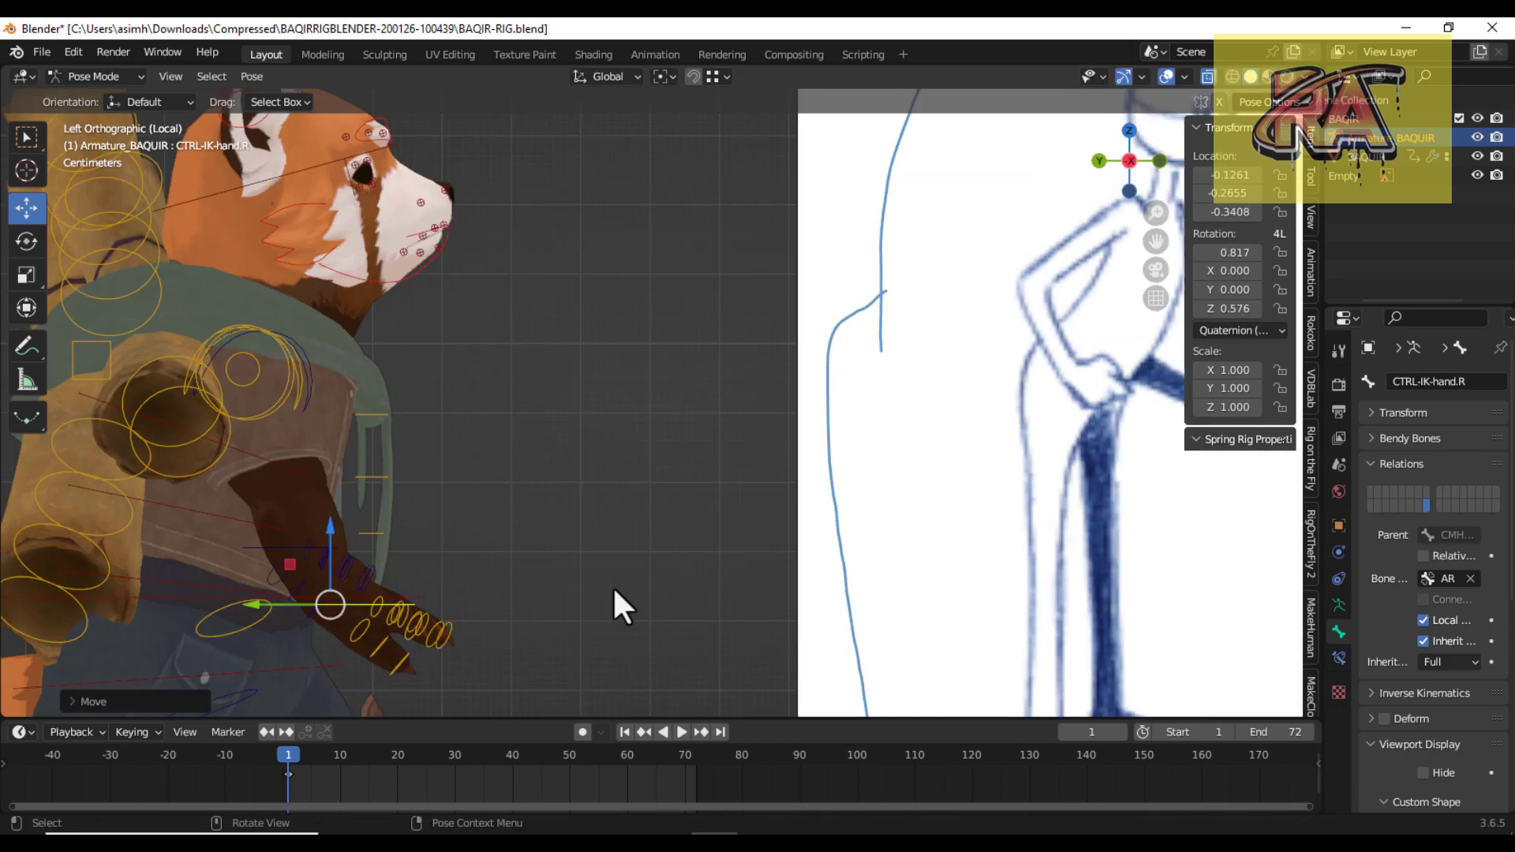
scroll(392, 626, up, 2)
scroll(392, 626, up, 1)
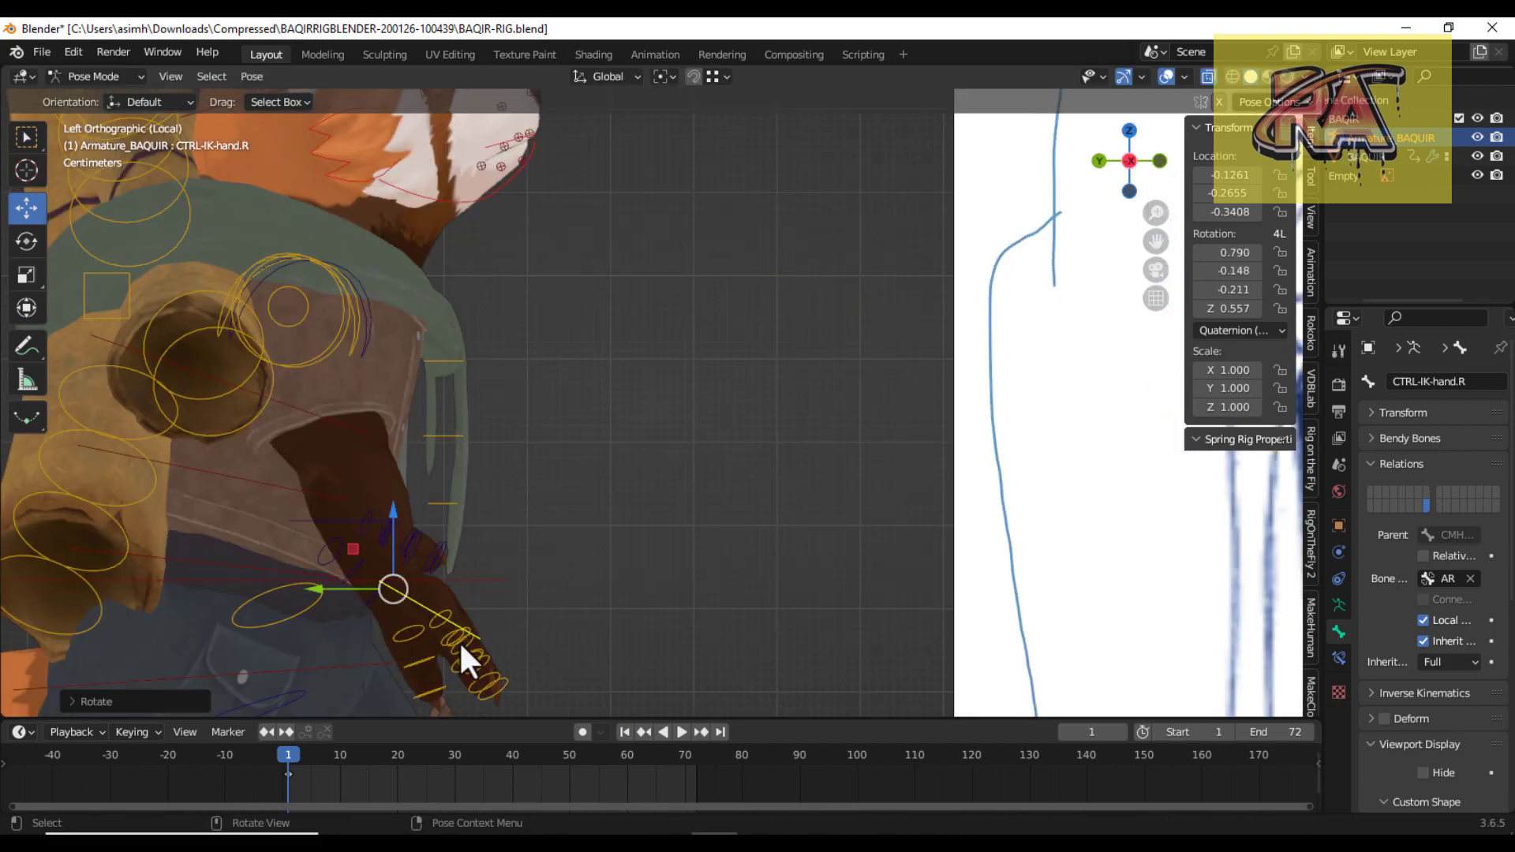
Raise and rotate the right hand, then slide it along the Y axis.
key(g)
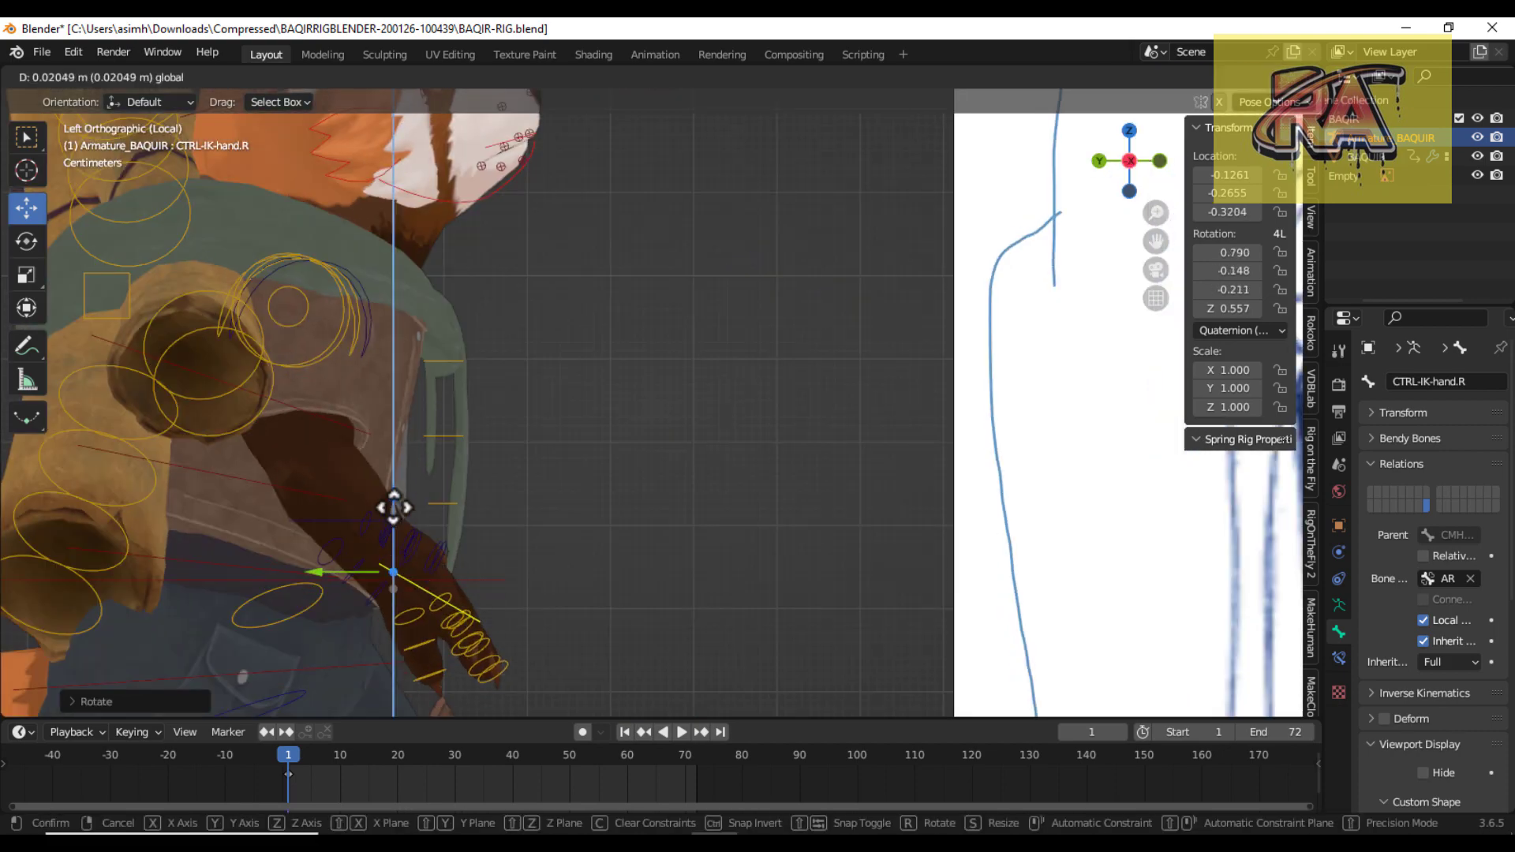
click(395, 506)
key(r)
click(363, 536)
key(g)
key(y)
click(623, 532)
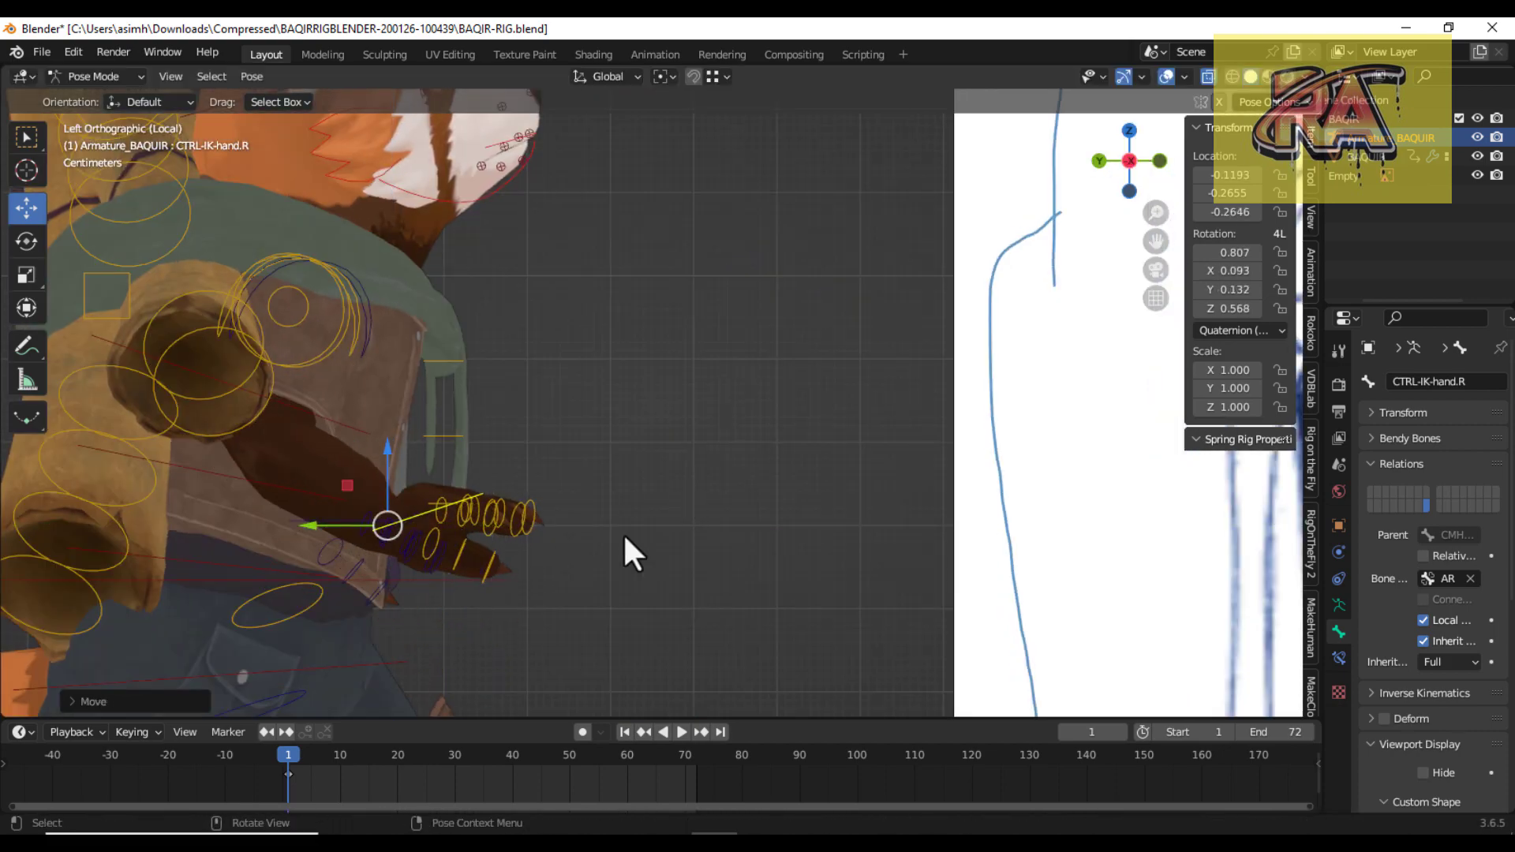
Refine the right hand's rotation from top and front views to match Neutral.
key(KP_7)
key(r)
key(KP_1)
key(r)
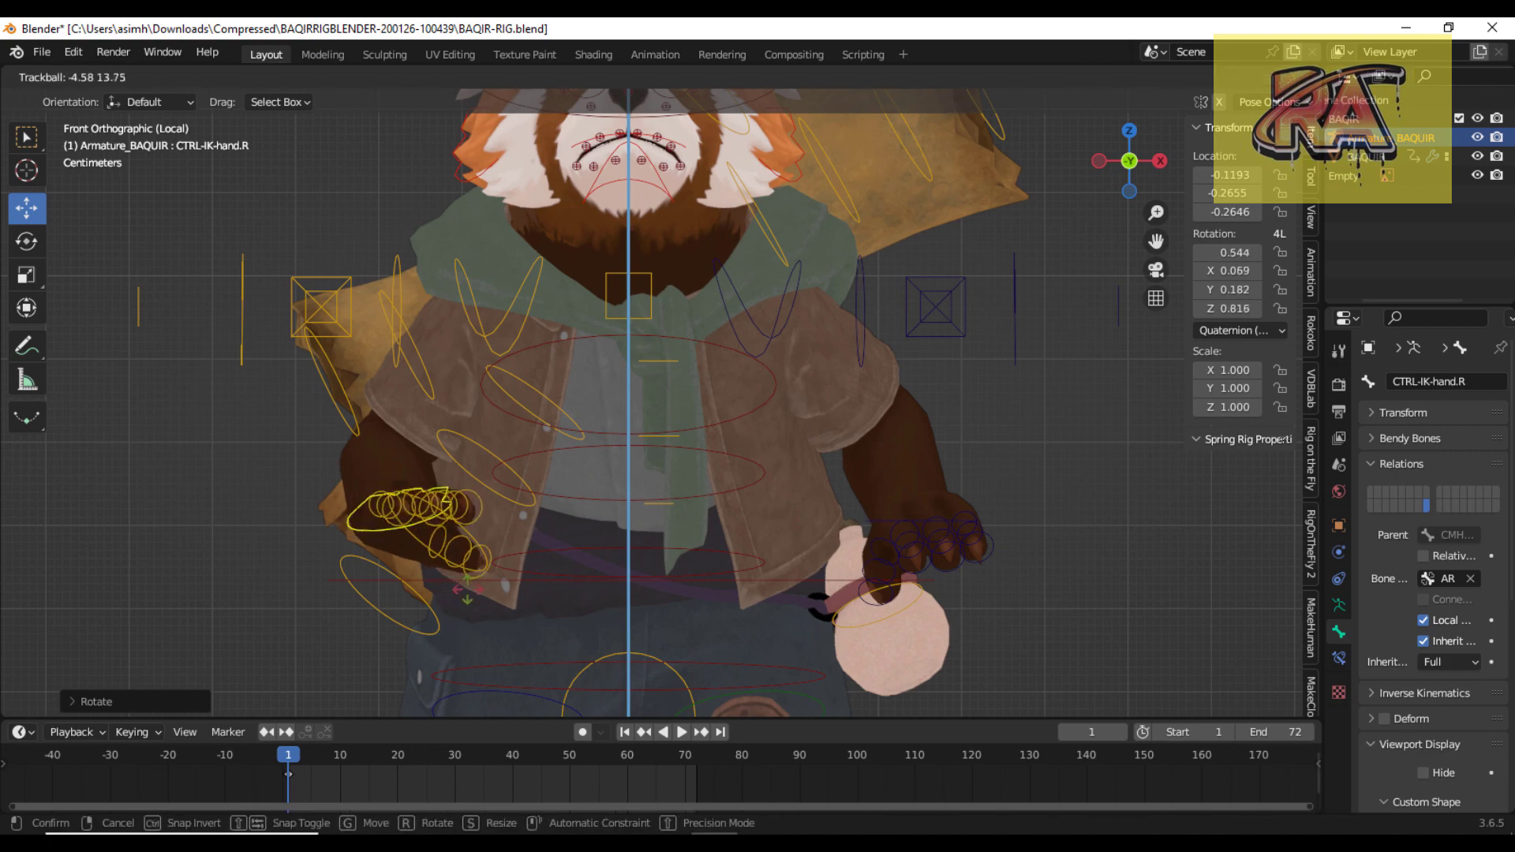
click(493, 594)
key(r)
click(507, 515)
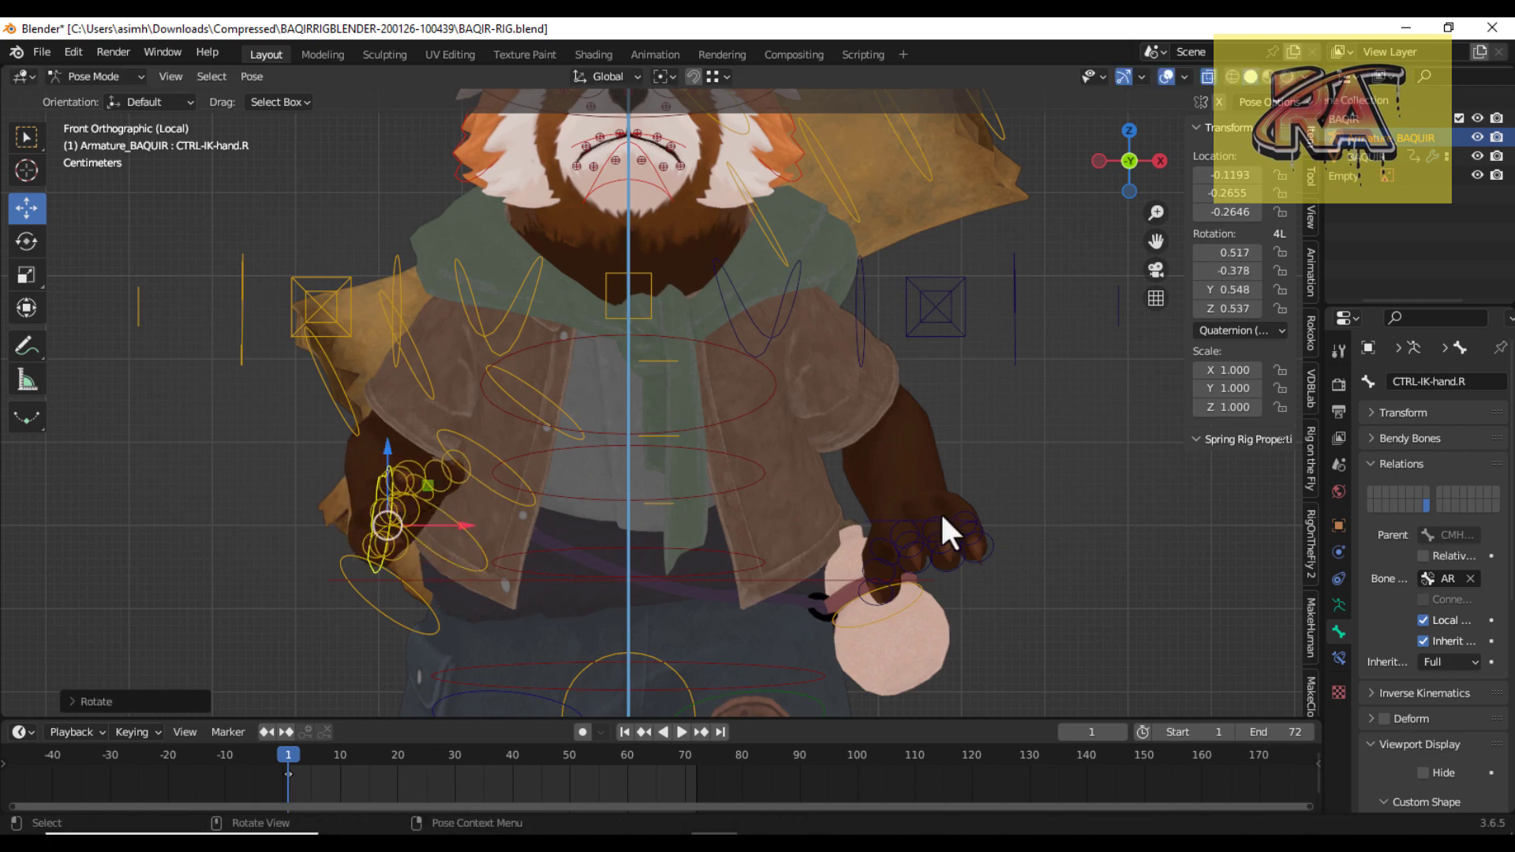
key(r)
click(977, 543)
Adjust the left hand along X, then move it up and forward to Z -0.1556.
key(g)
key(x)
click(693, 576)
key(ctrl+KP_1)
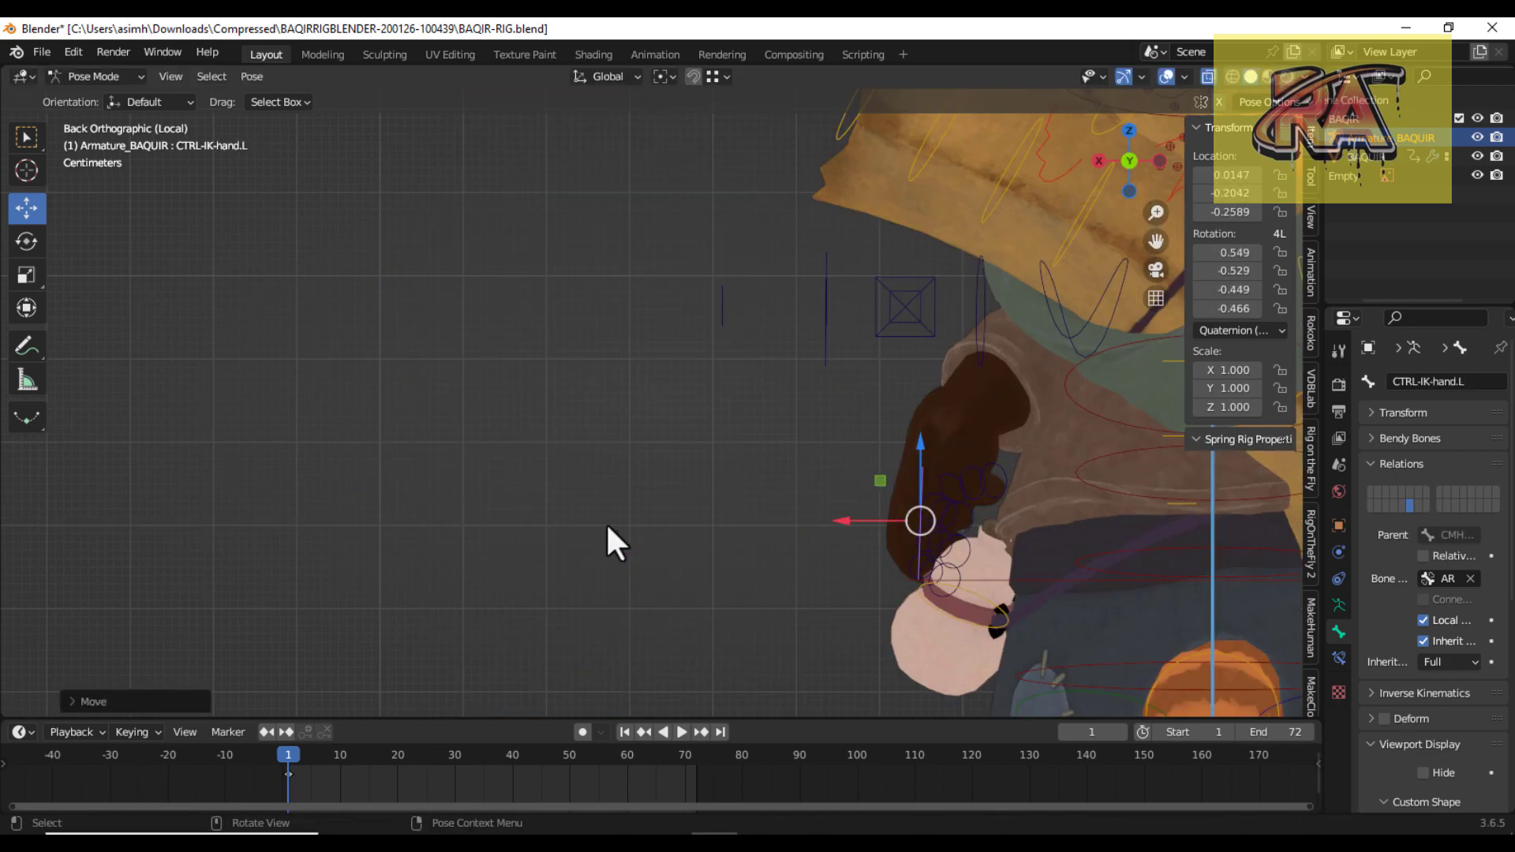
middle_drag(606, 522, 491, 543)
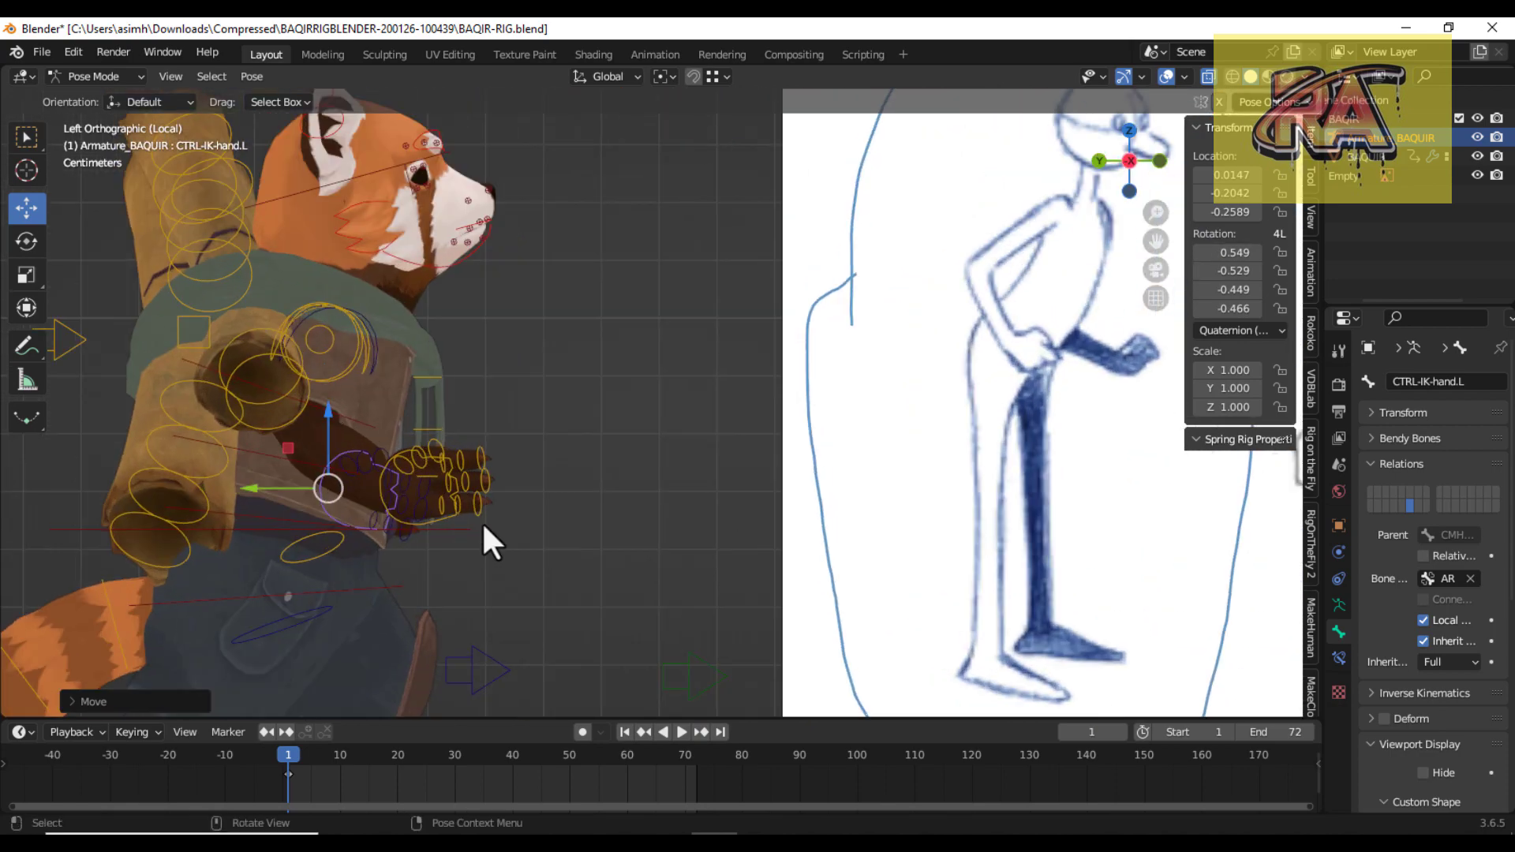
drag(254, 489, 432, 438)
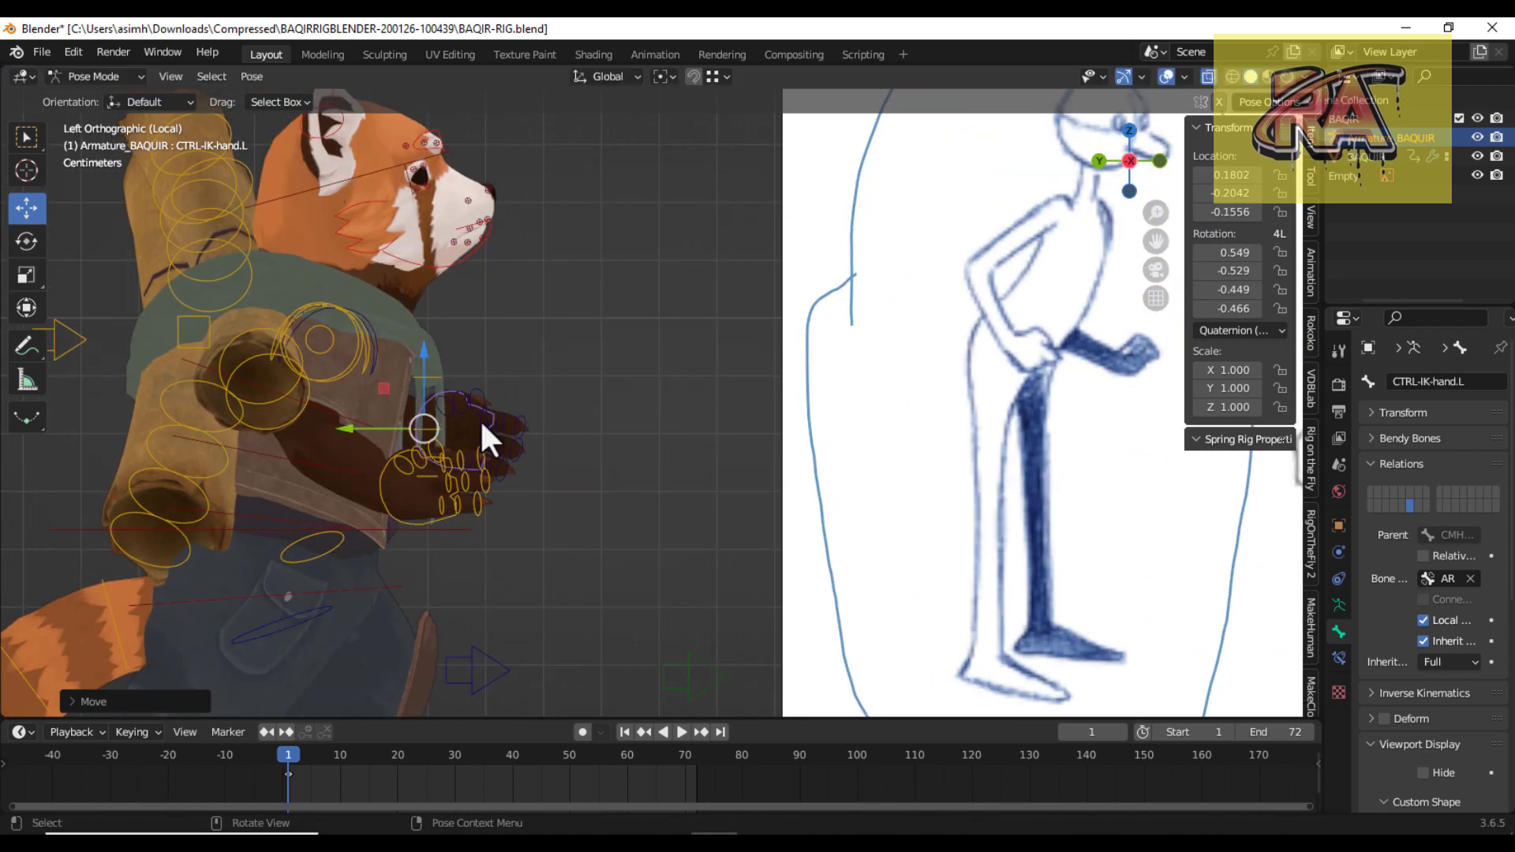
key(r)
click(537, 448)
key(ctrl+z)
scroll(499, 495, down, 2)
scroll(499, 496, down, 2)
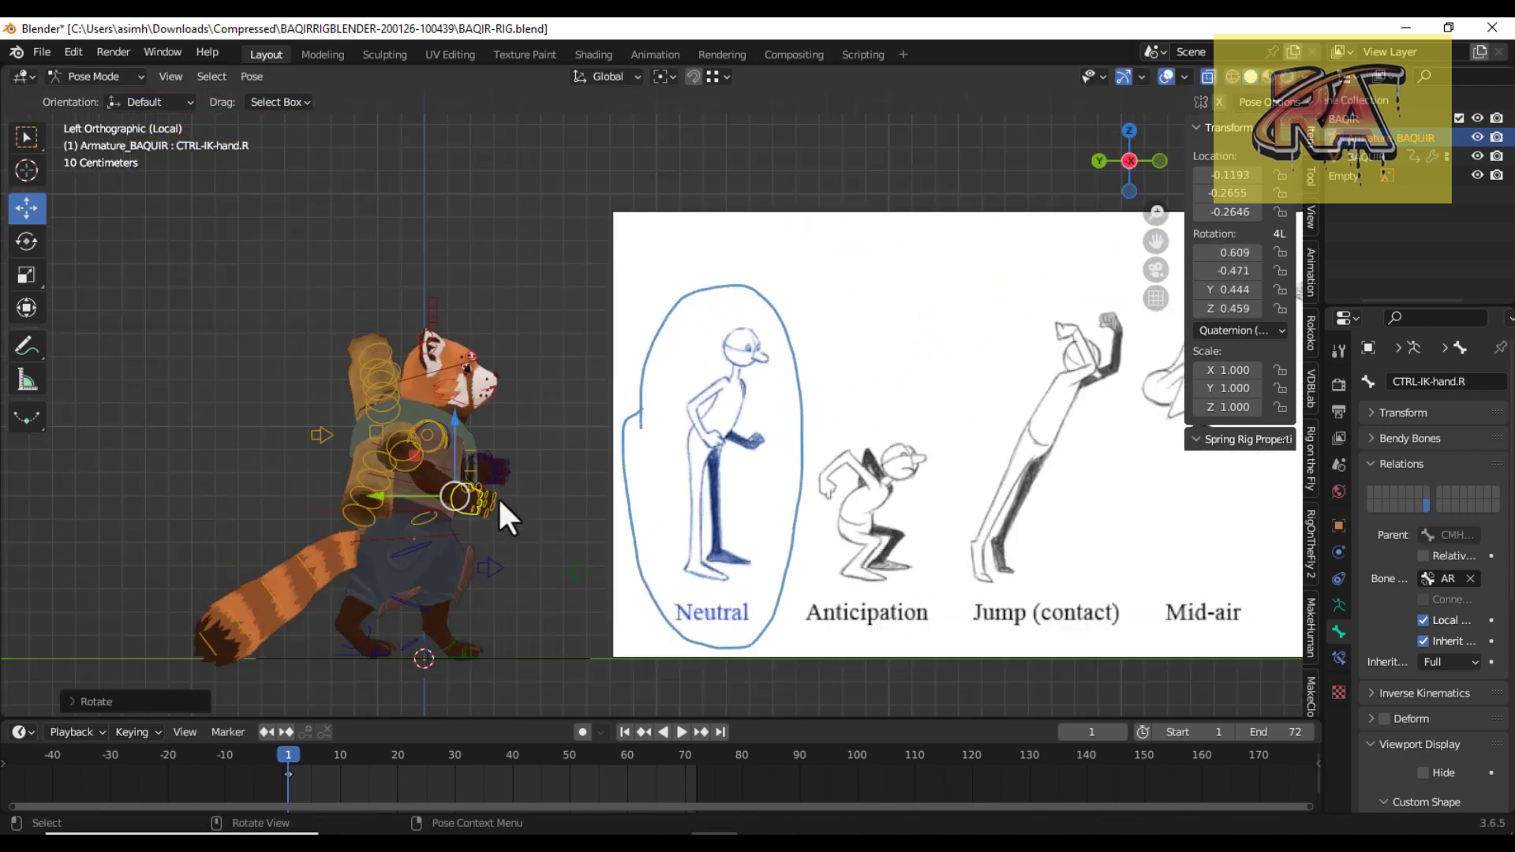
scroll(499, 496, down, 1)
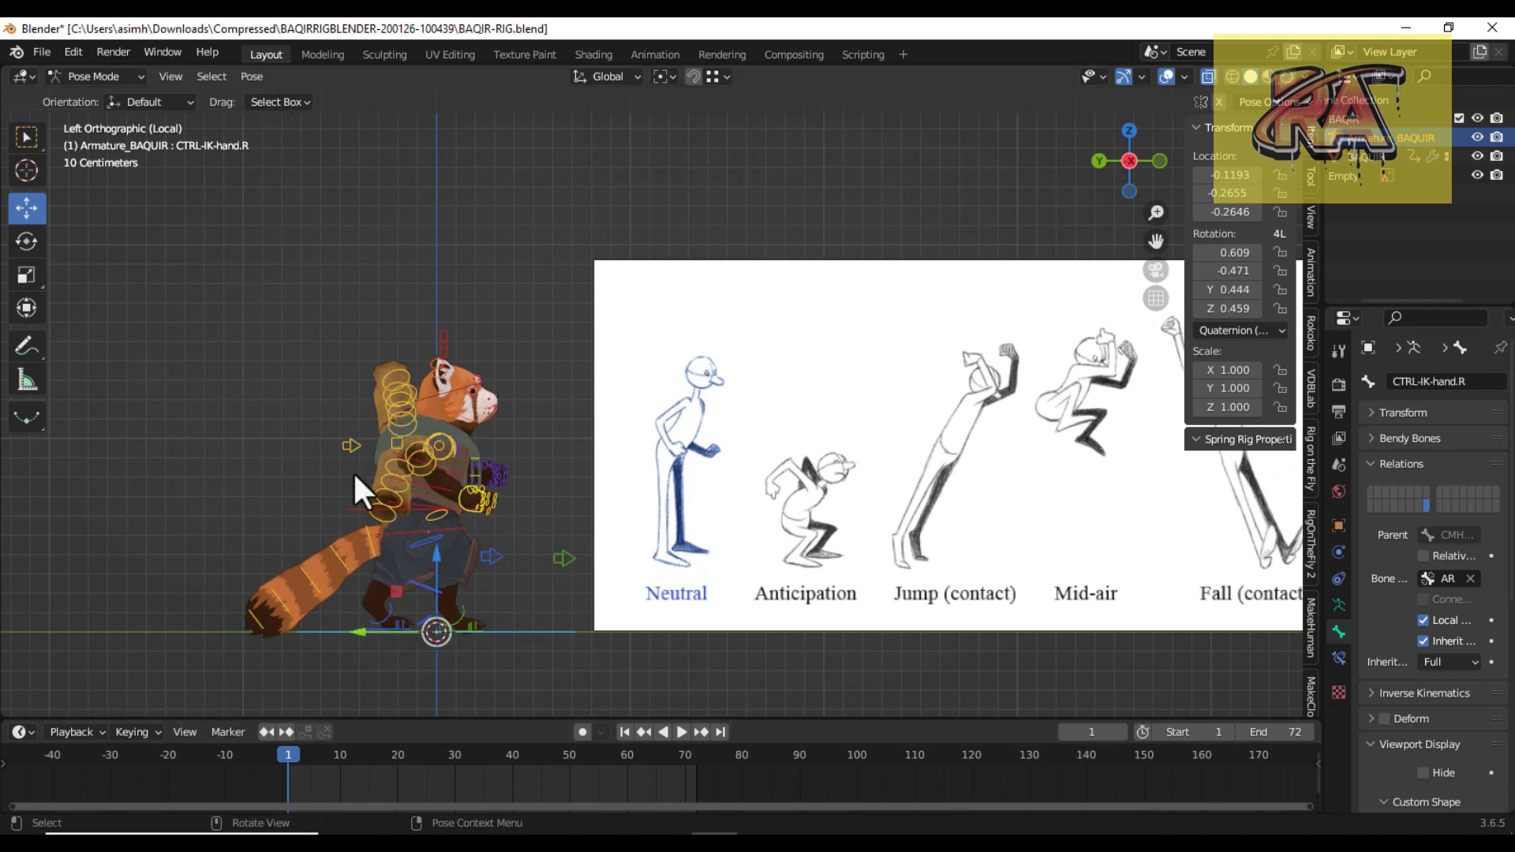
Insert Neutral pose keyframes at frames 1 and 72, stopping playback at frame 36.
key(i)
click(373, 483)
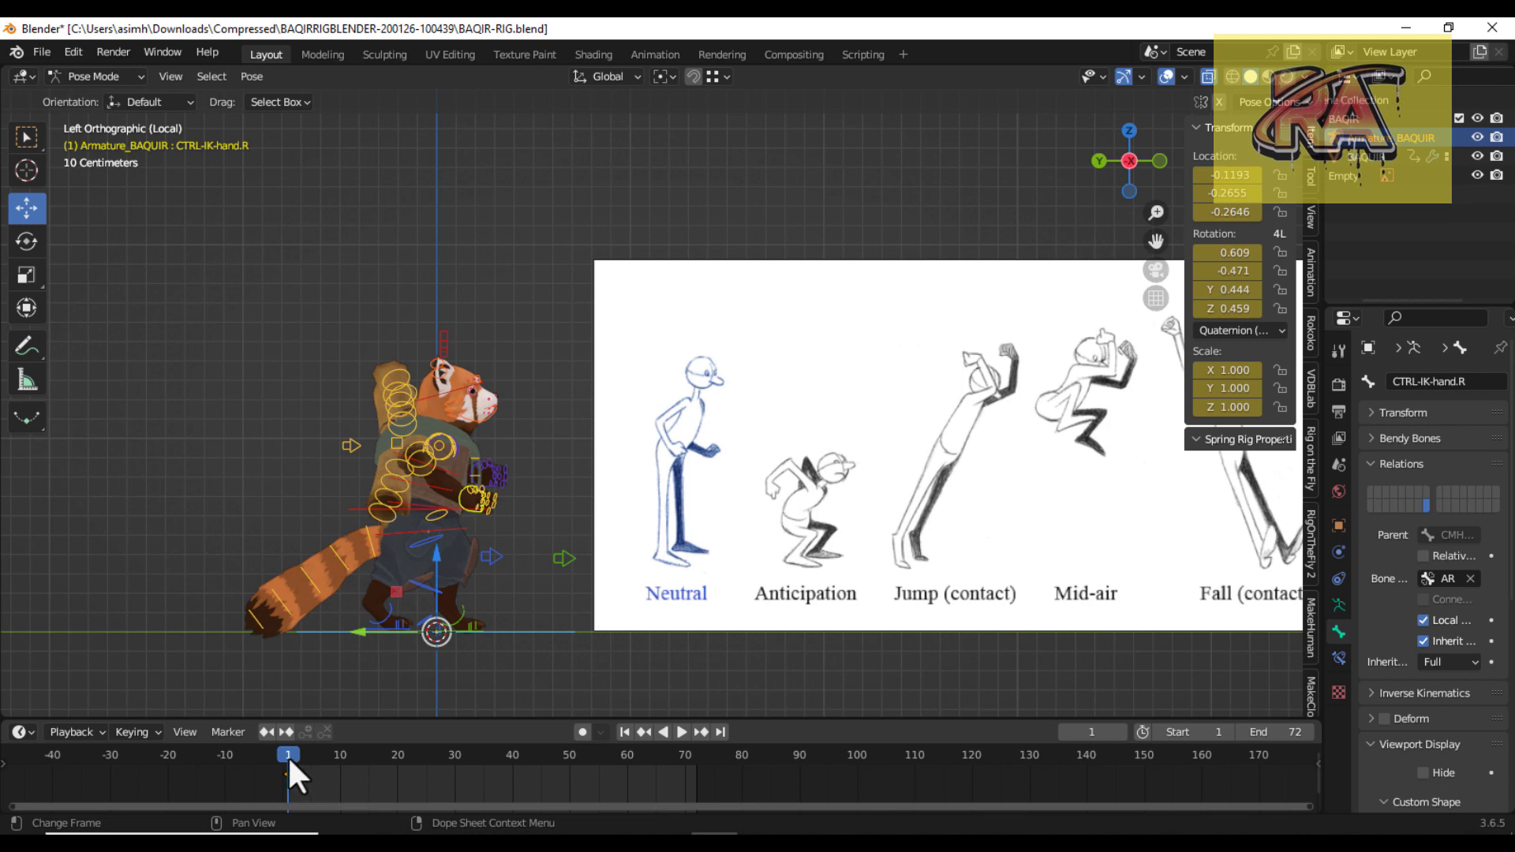
drag(288, 760, 644, 770)
key(i)
click(363, 309)
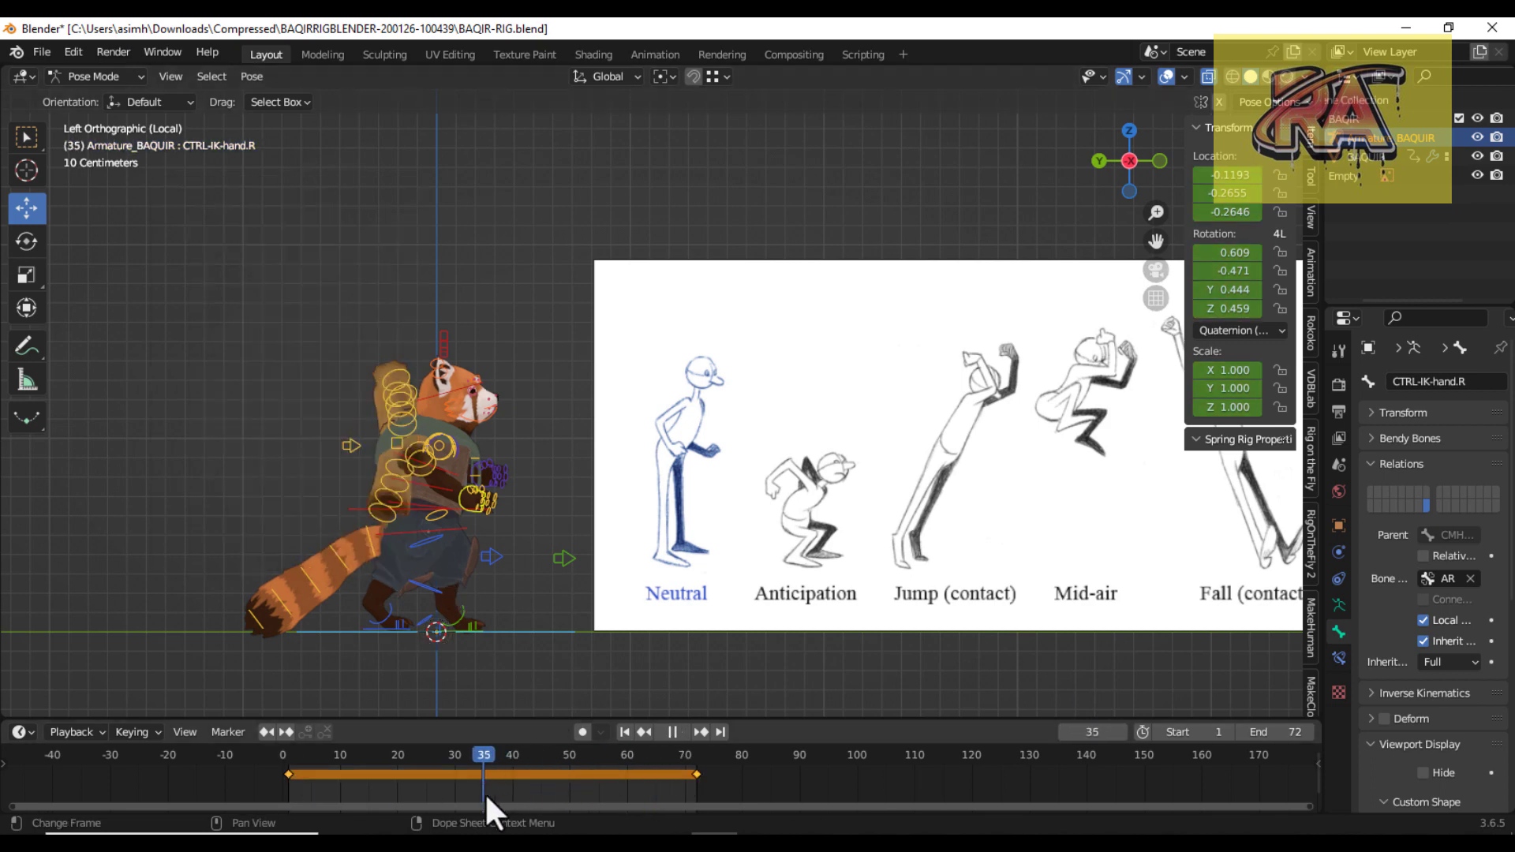
key(space)
scroll(484, 749, up, 2)
drag(1156, 241, 429, 584)
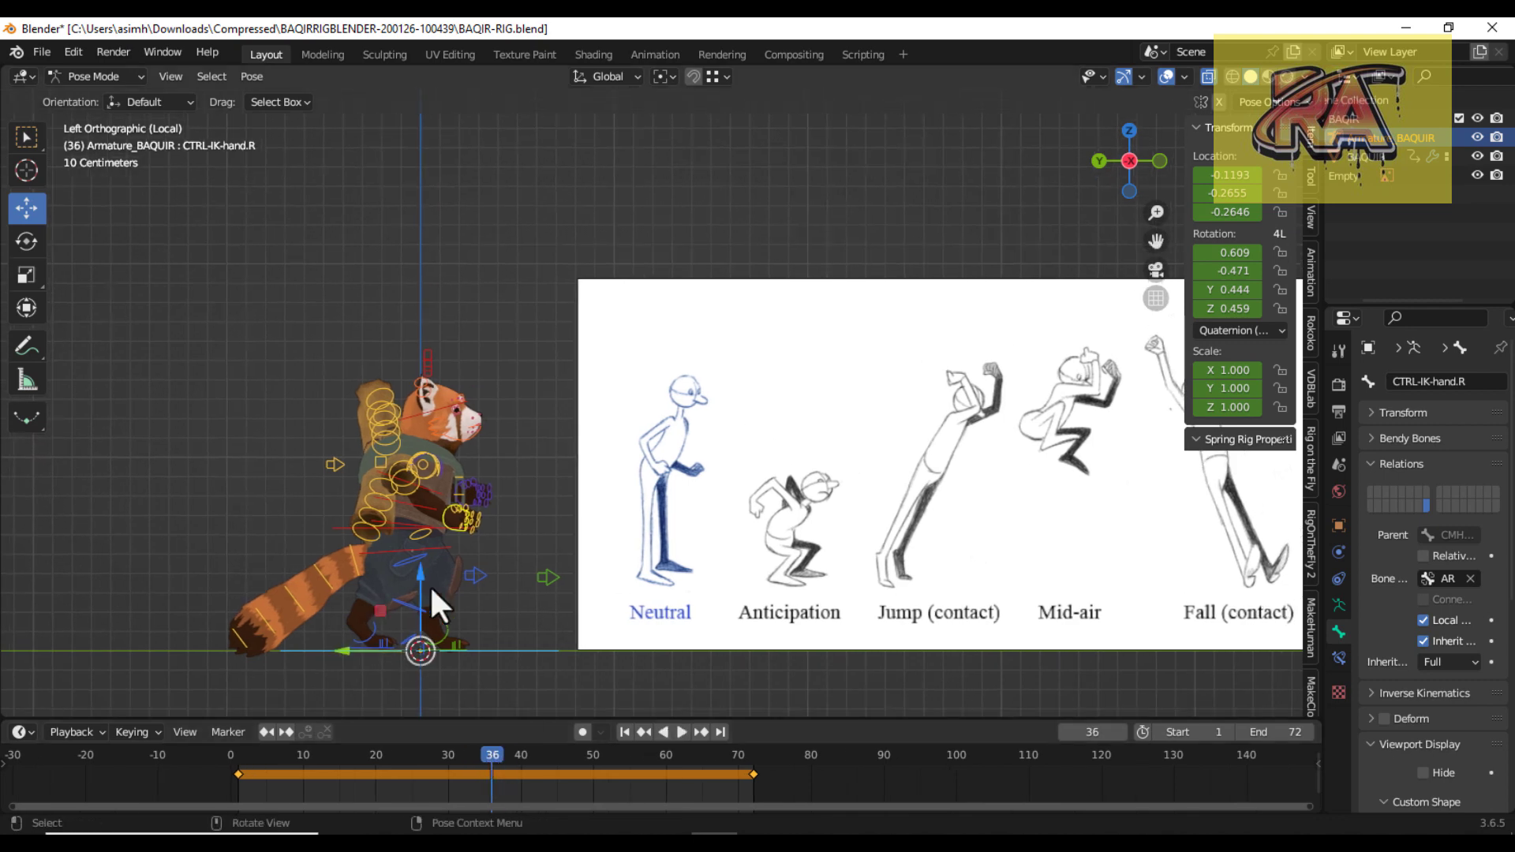
Select the centre-of-gravity control and raise the panda's body into the air.
scroll(462, 628, up, 2)
click(443, 638)
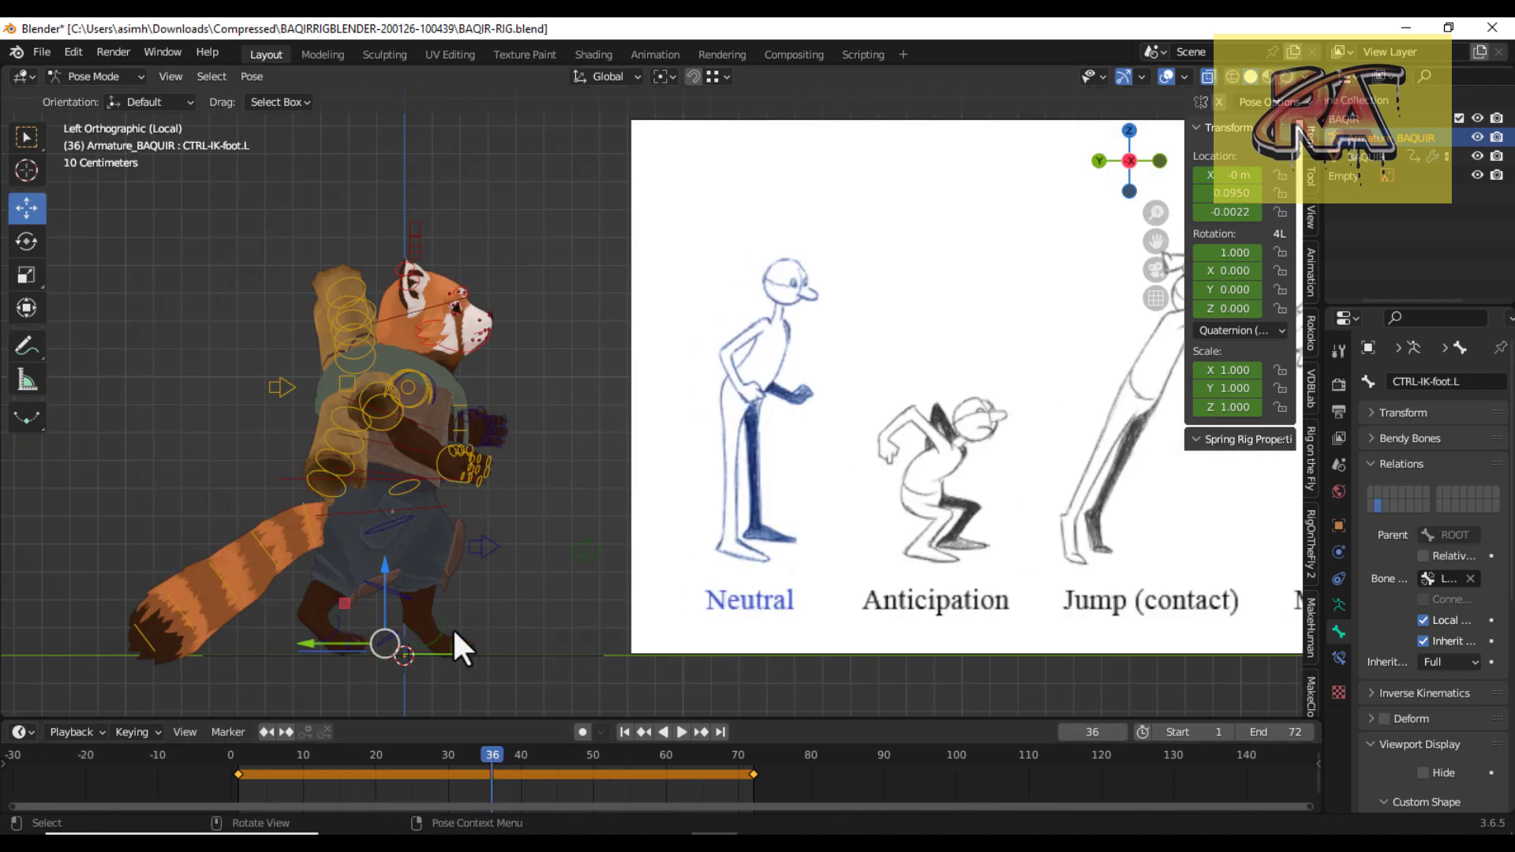
click(361, 473)
drag(361, 474, 396, 247)
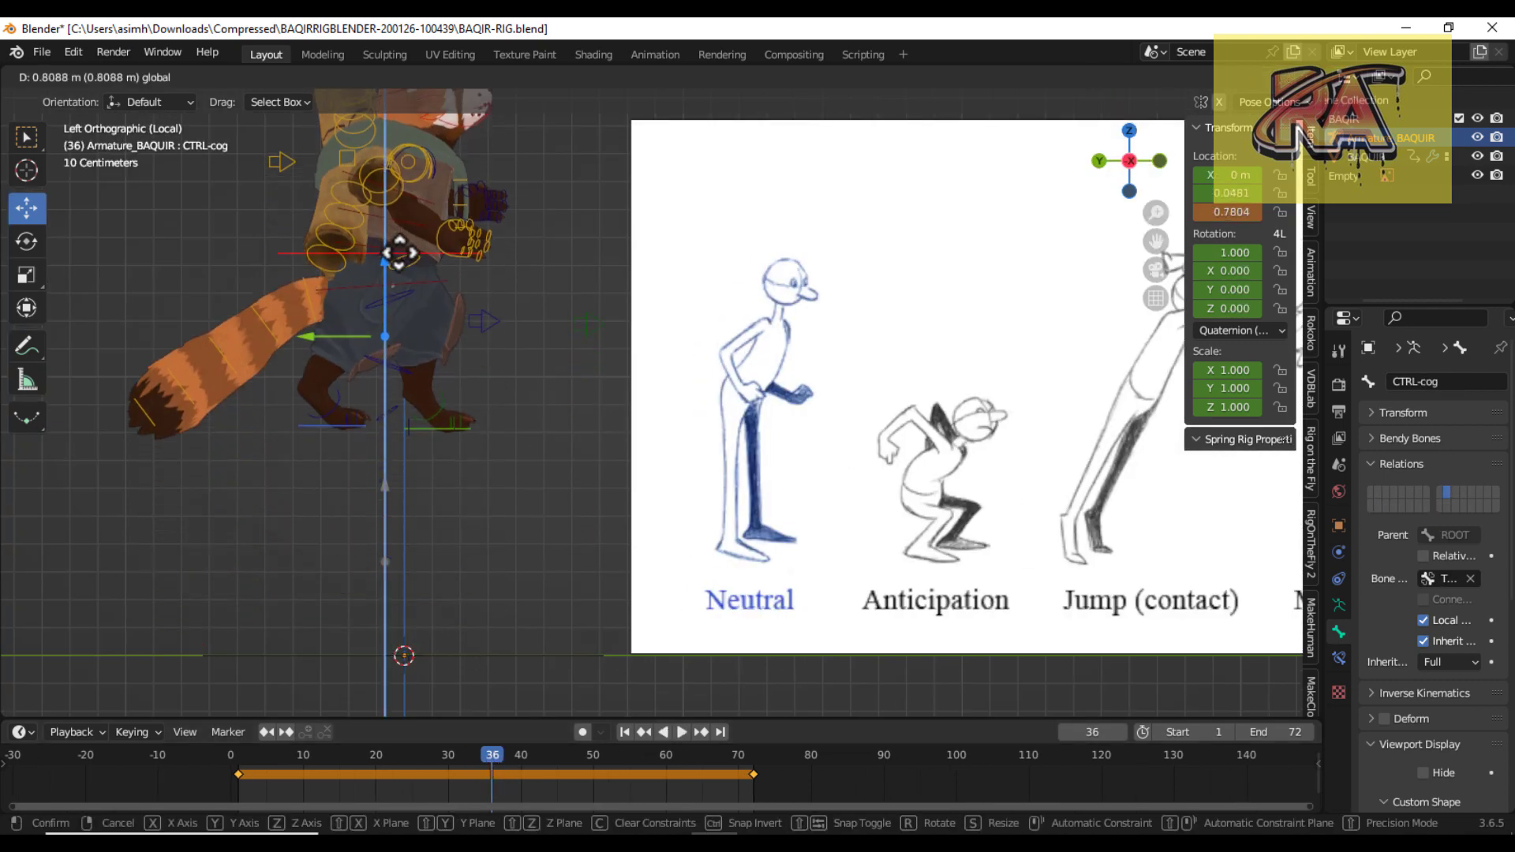
scroll(395, 247, down, 5)
drag(400, 358, 399, 260)
drag(1156, 240, 1160, 434)
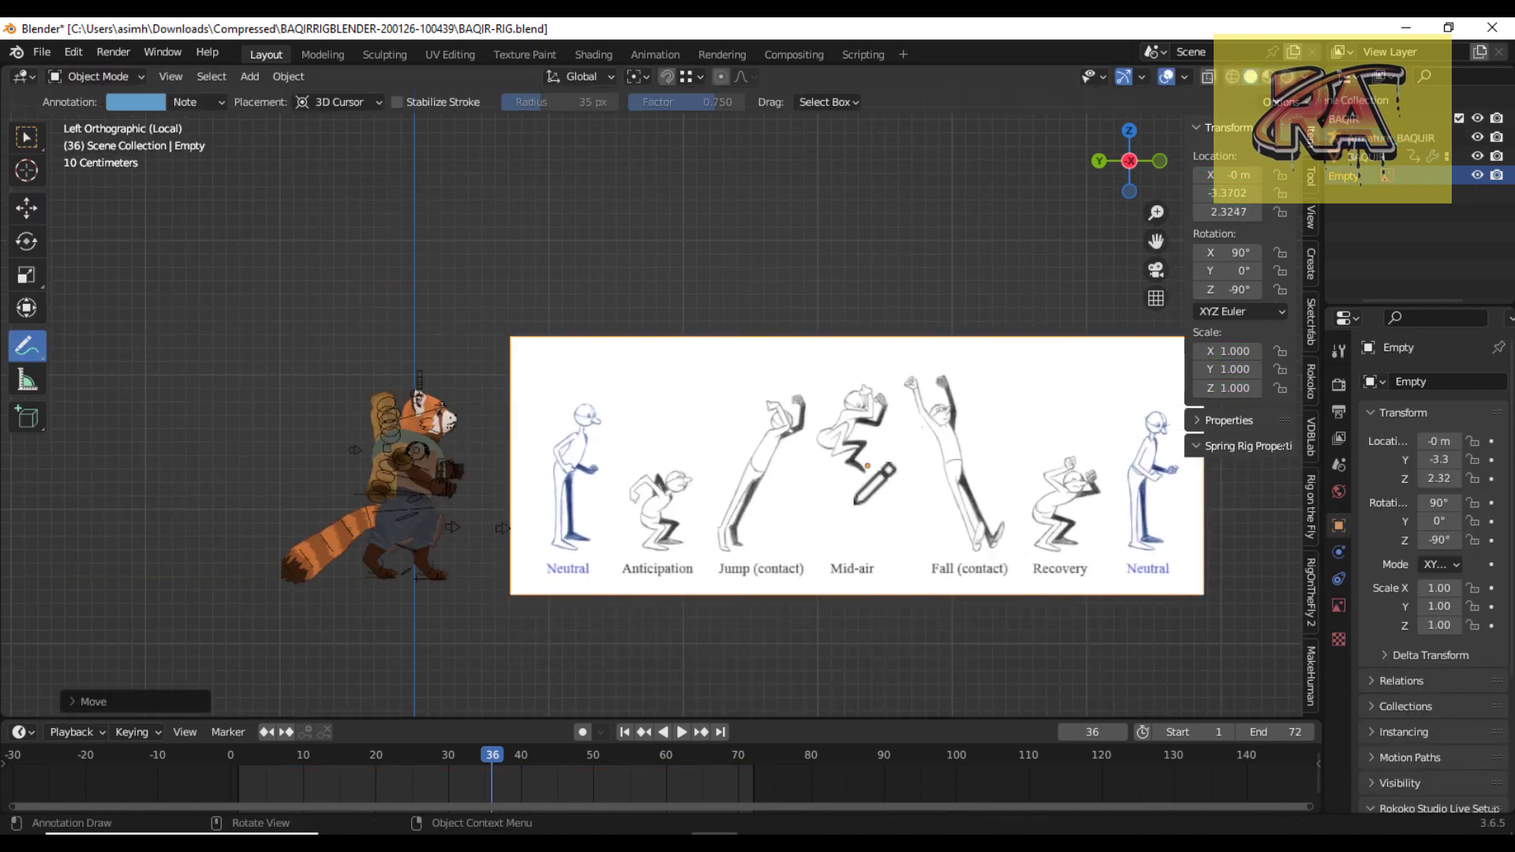
Undo a stray annotation stroke, reselect the rig and return to Pose Mode.
key(ctrl+z)
scroll(509, 511, up, 3)
mouse_move(509, 512)
shift+middle_down()
mouse_move(560, 521)
mouse_move(462, 484)
shift+middle_up()
key(w)
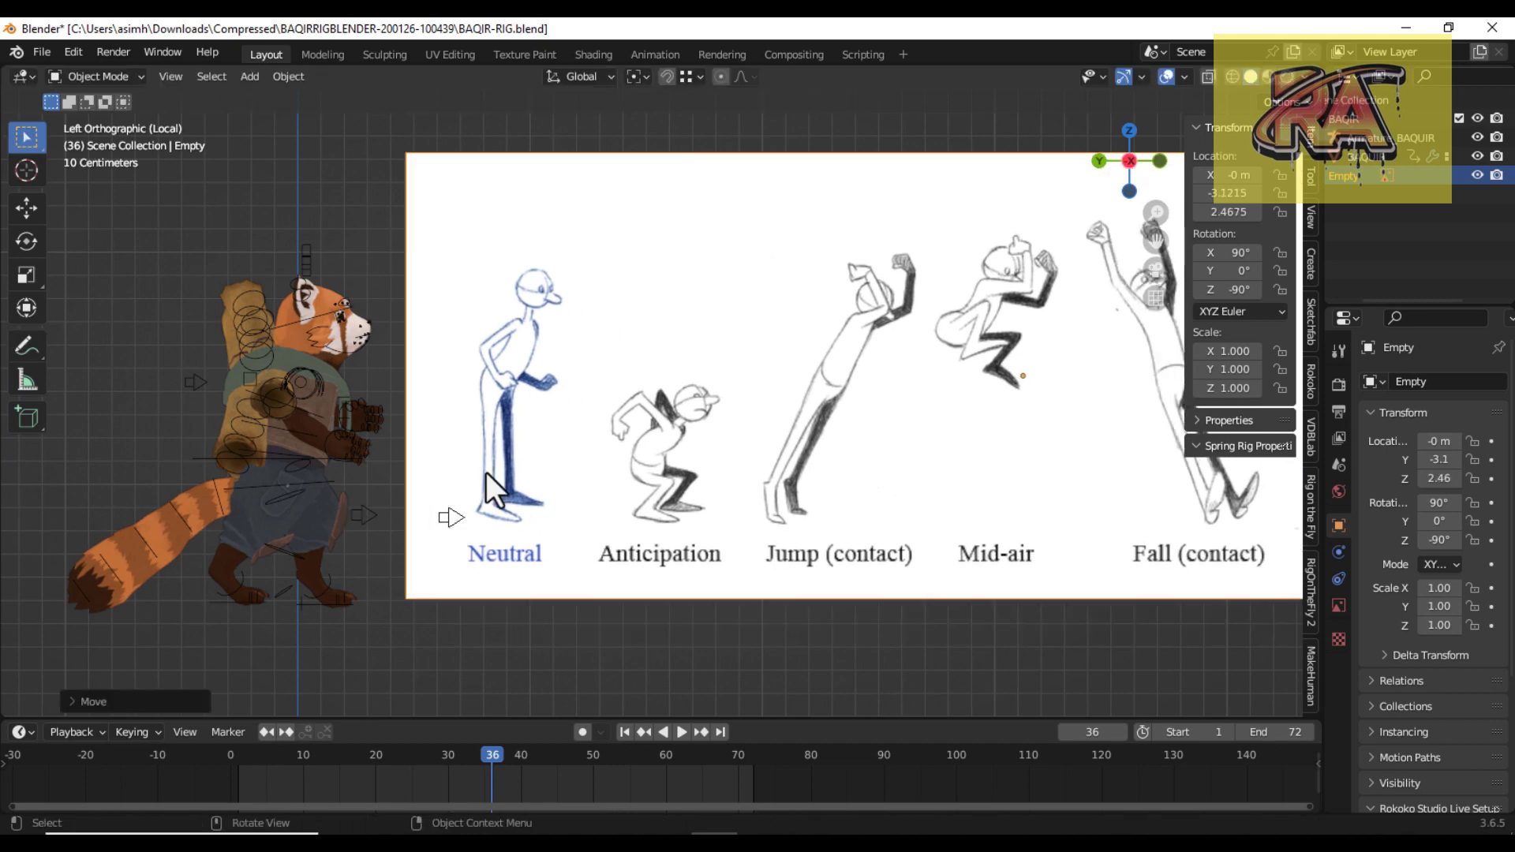
click(277, 339)
key(ctrl+Tab)
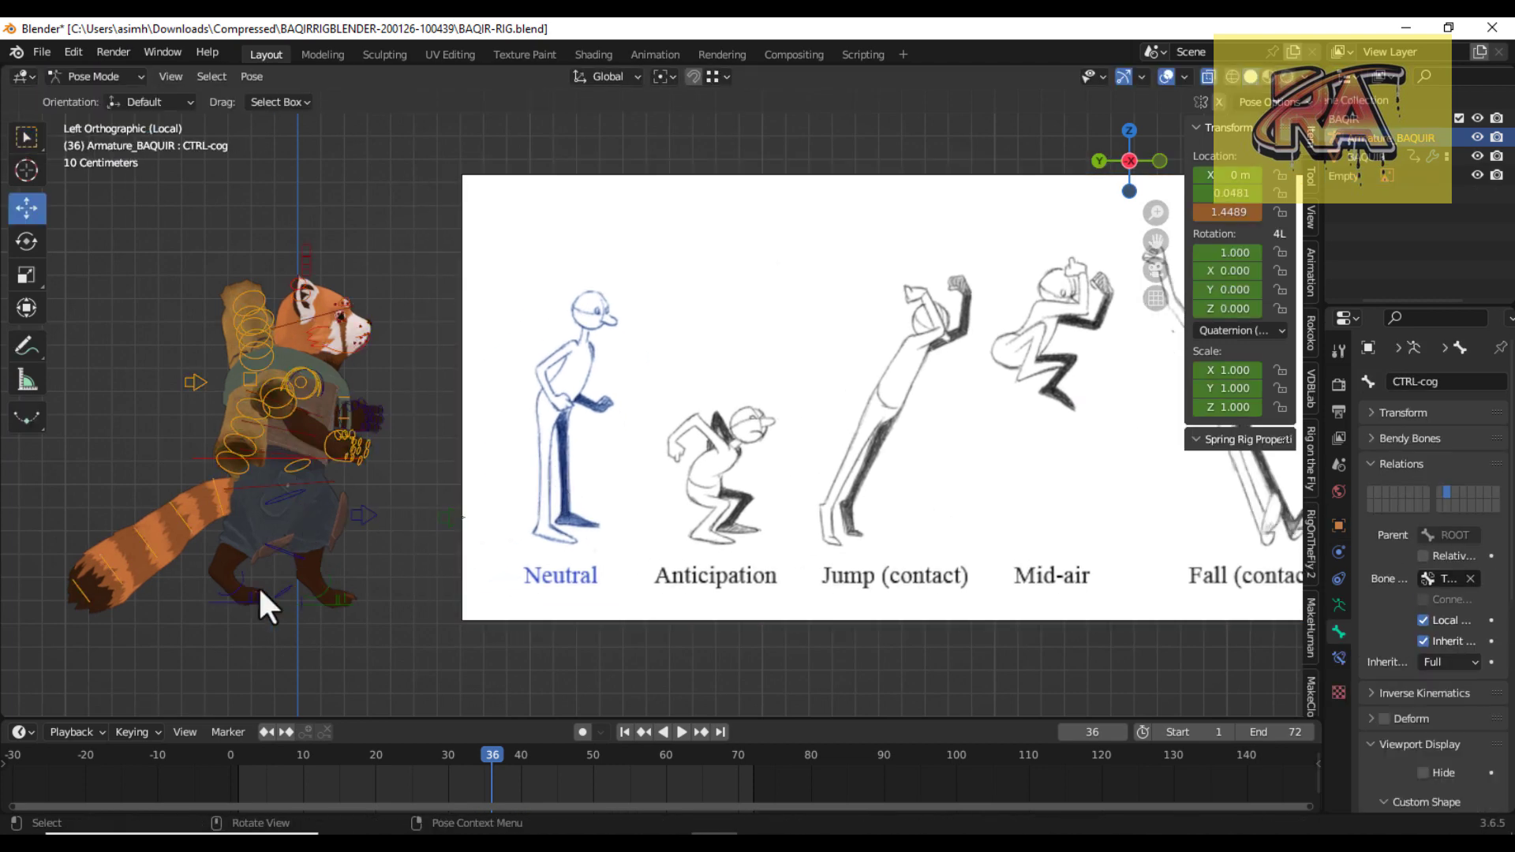
Lift the right foot IK control higher.
drag(236, 608, 193, 558)
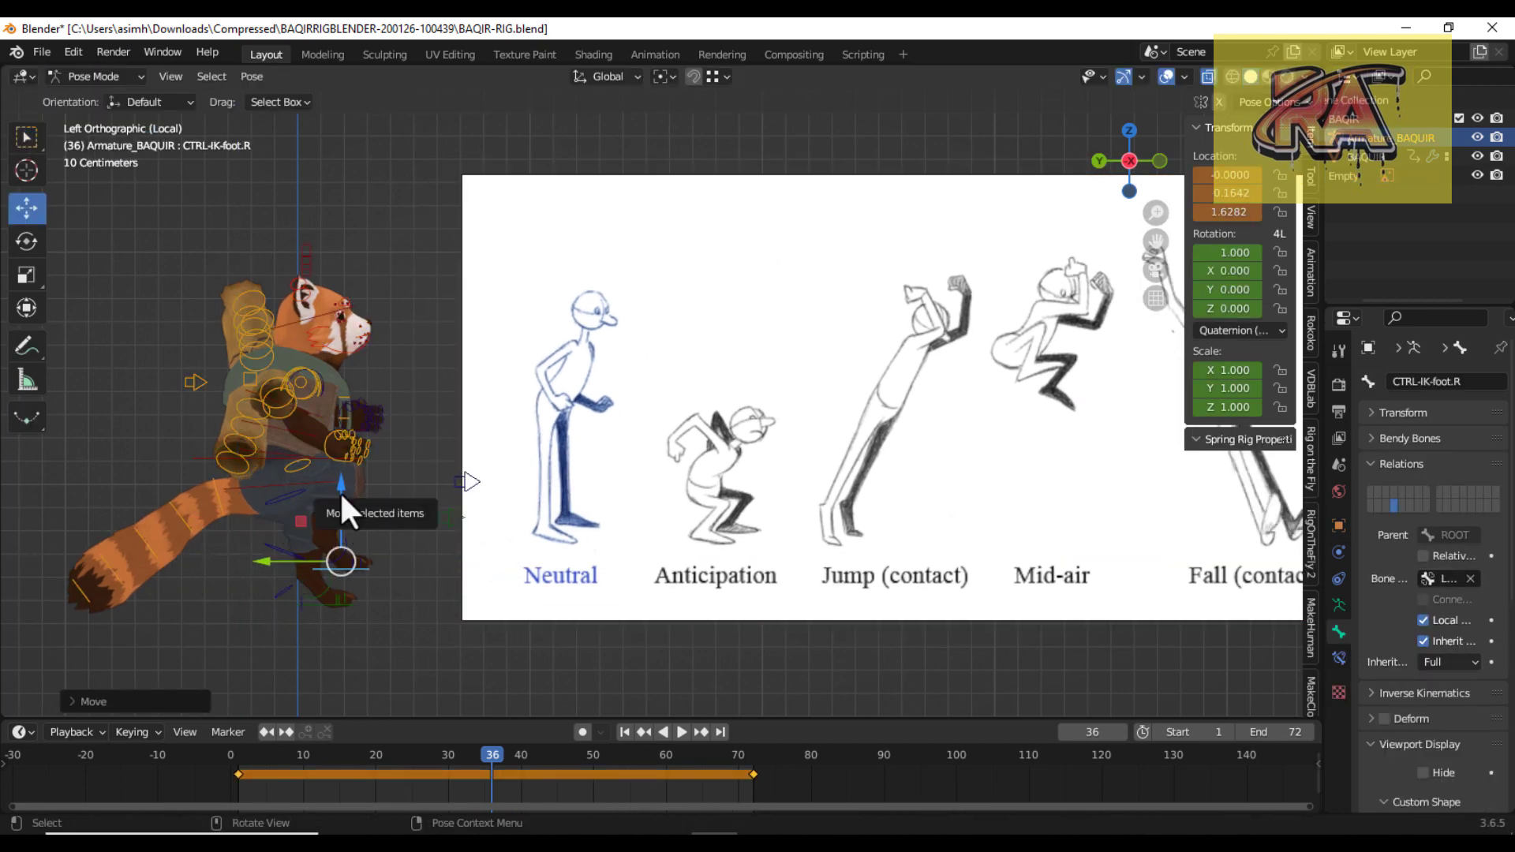
drag(338, 506, 356, 513)
scroll(347, 595, up, 1)
scroll(332, 611, up, 4)
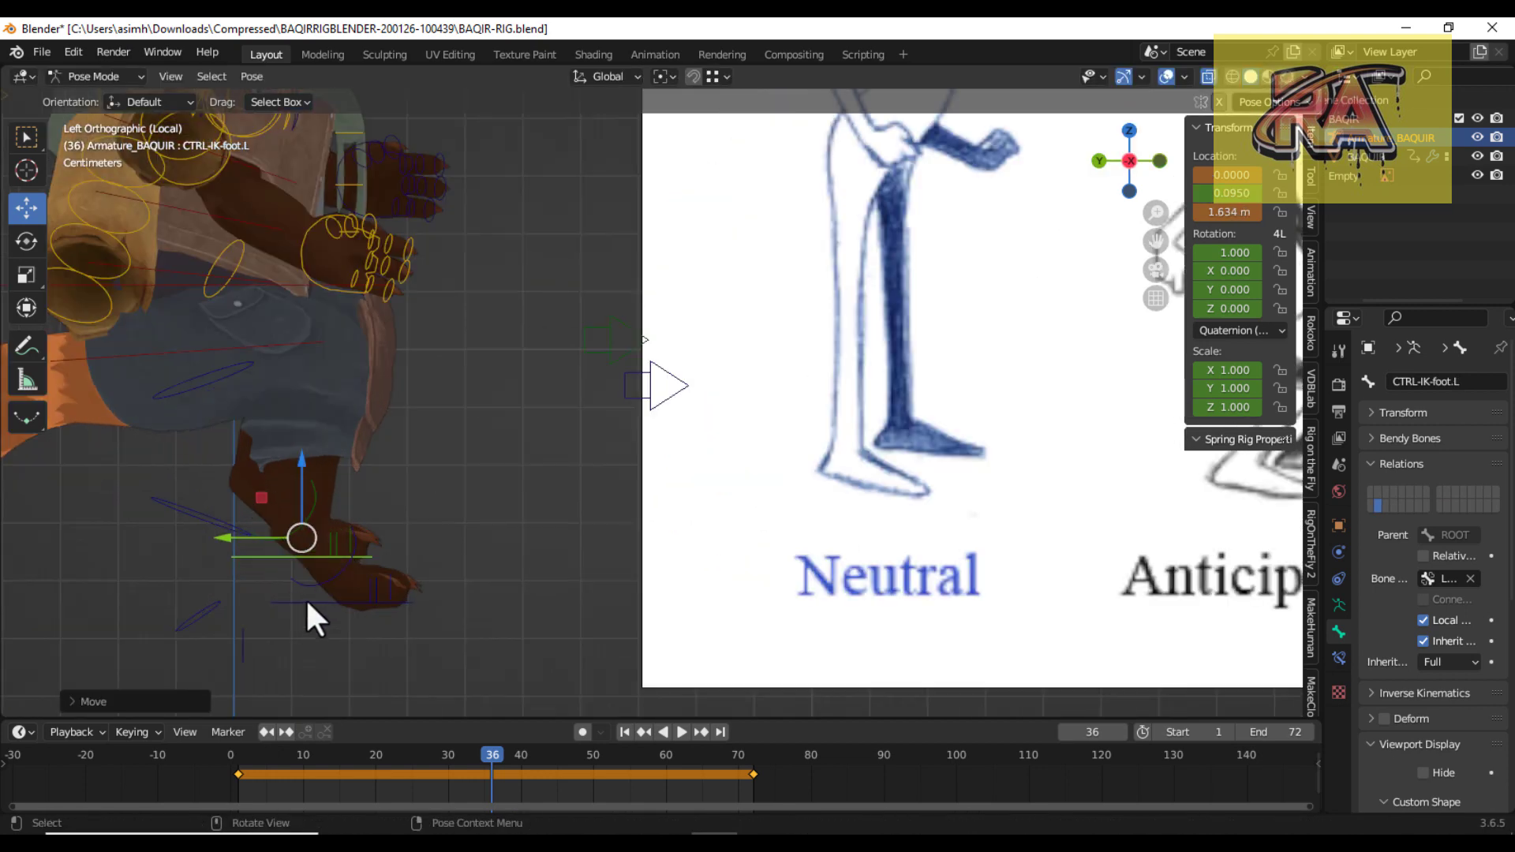
click(378, 427)
Rotate the left foot to W 0.886, X 0.463 and move it up toward the body.
click(394, 521)
key(r)
right_click(320, 557)
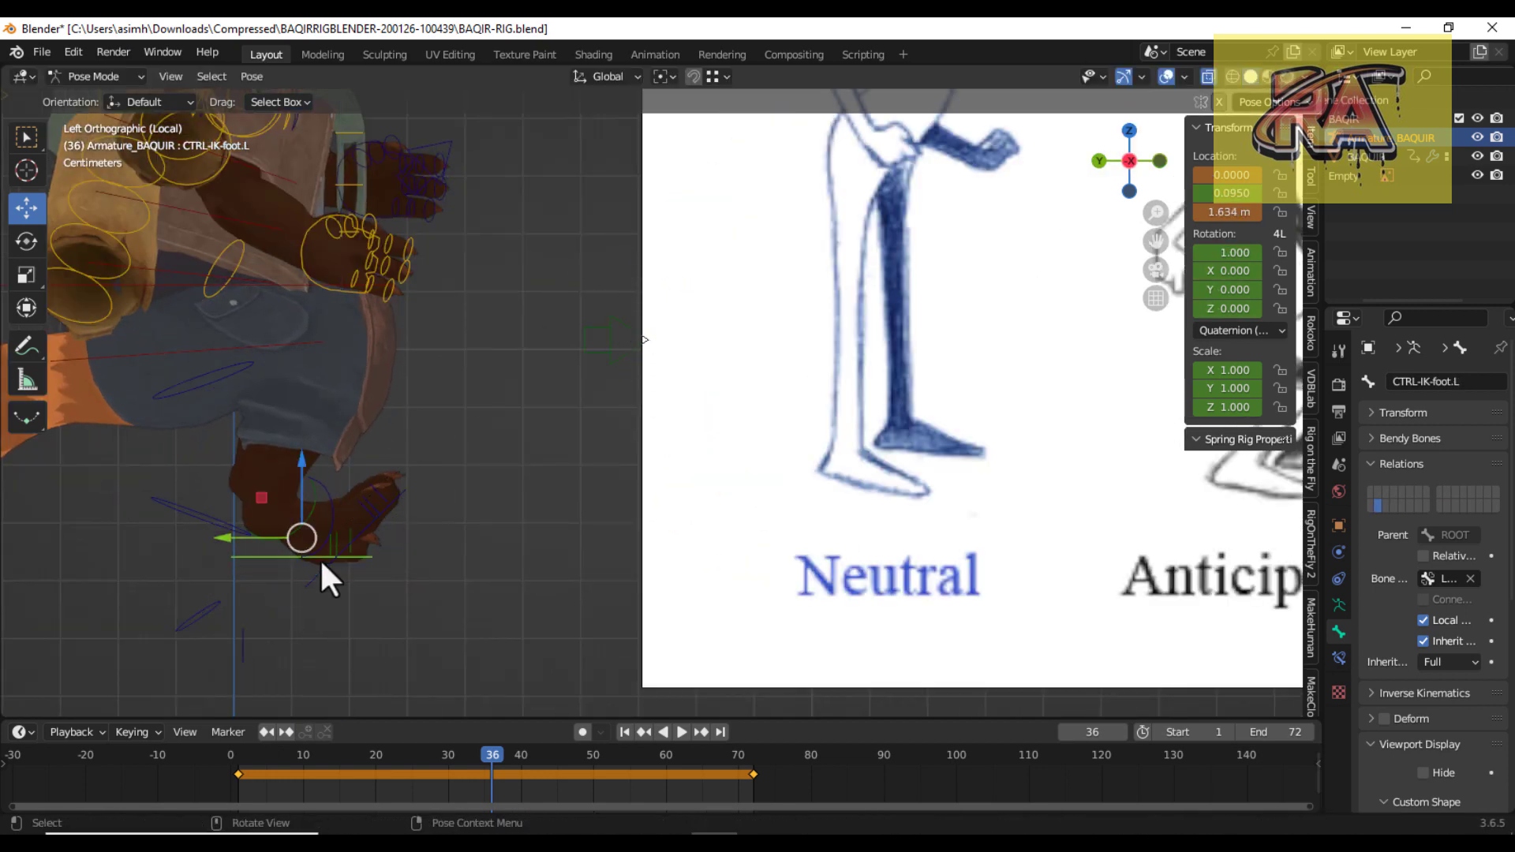
key(r)
click(352, 531)
drag(352, 531, 399, 517)
scroll(400, 517, down, 3)
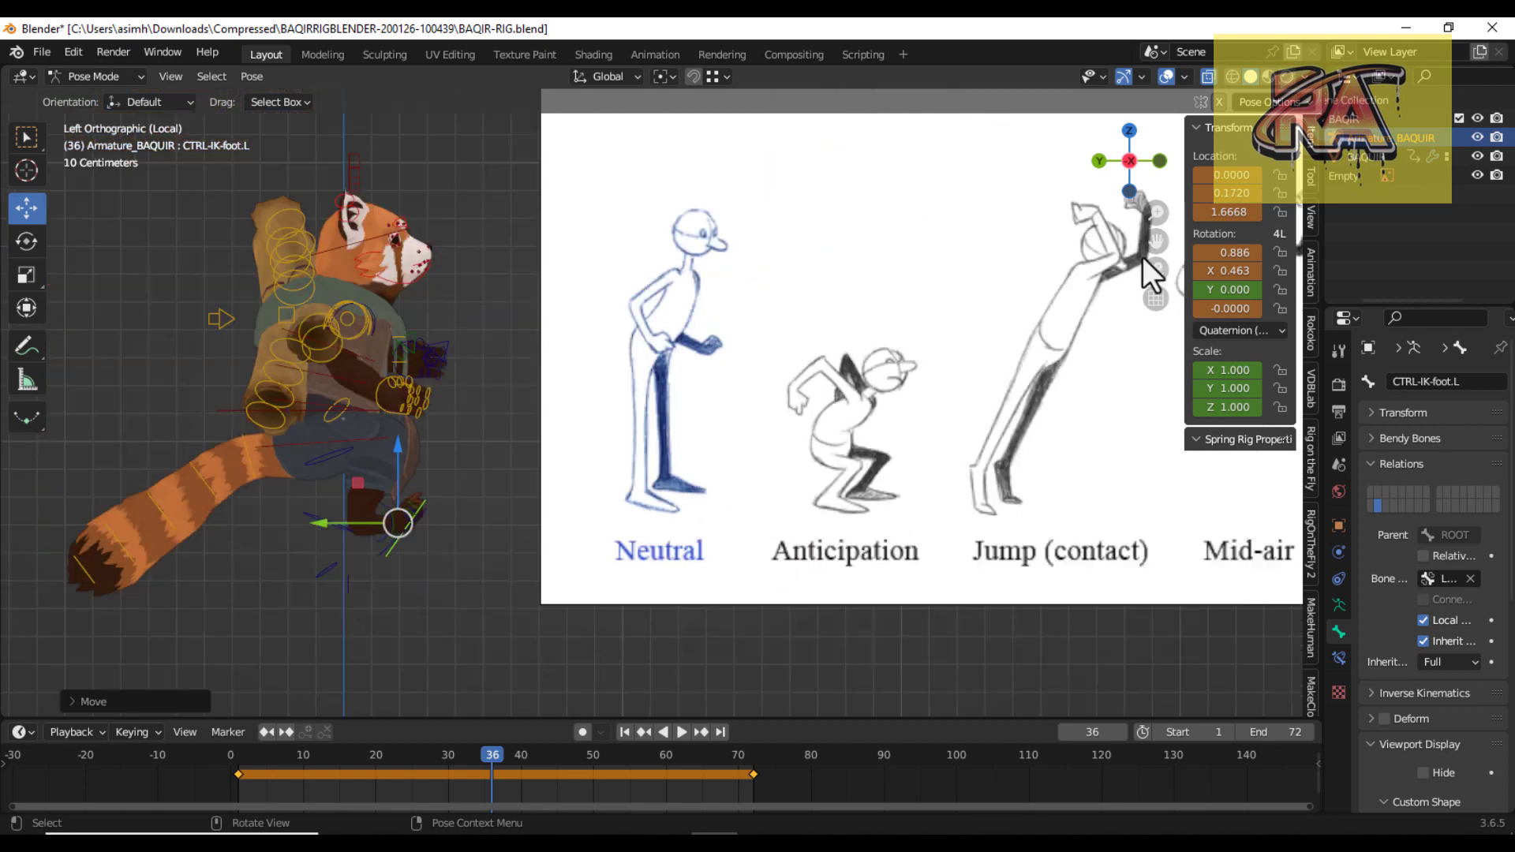
scroll(399, 518, down, 1)
shift+middle_drag(399, 518, 414, 509)
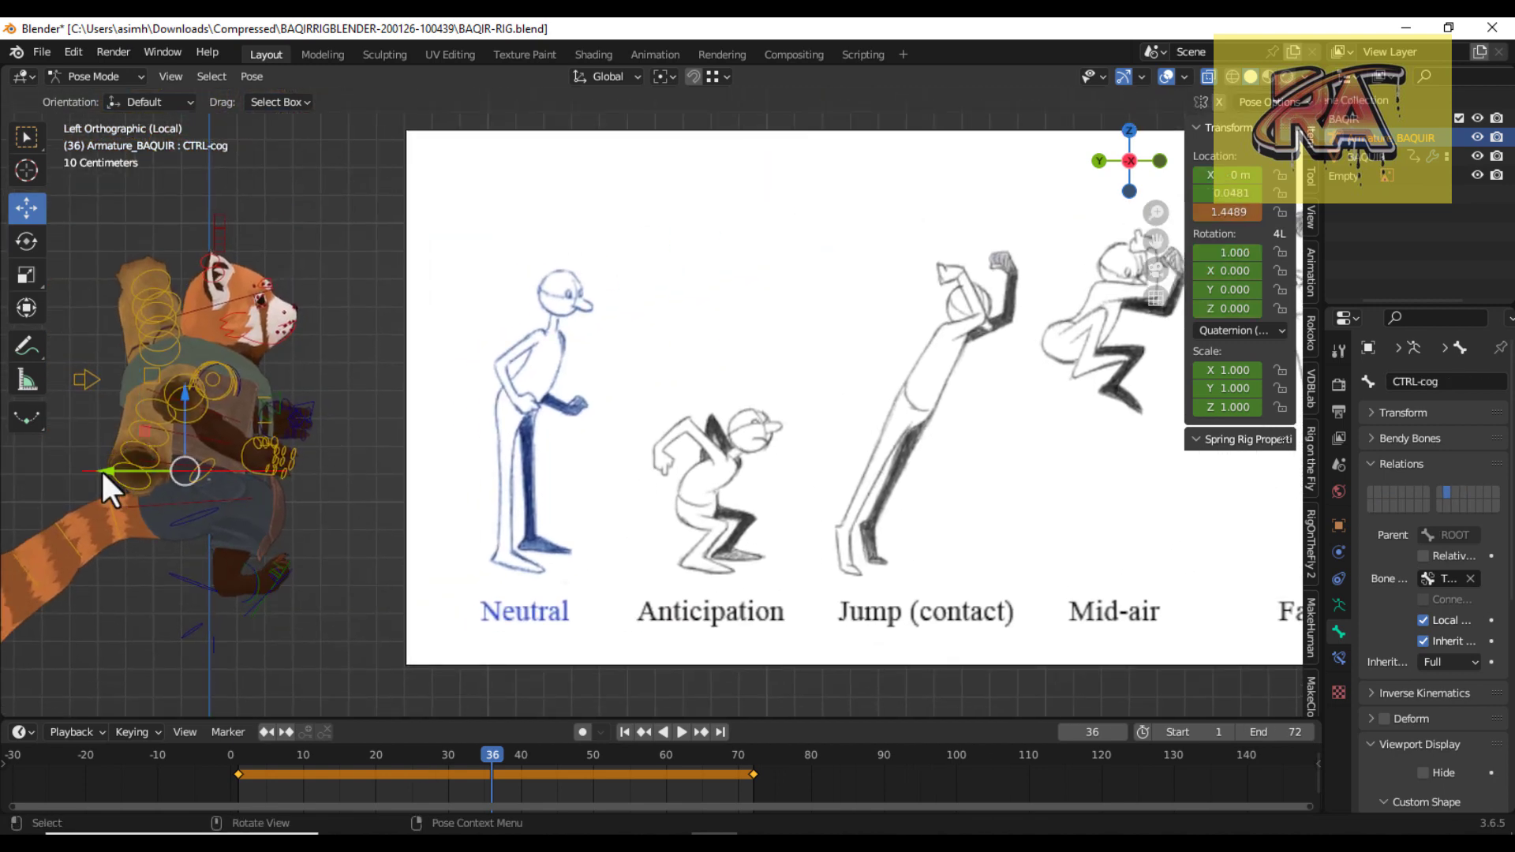
Tilt the body, lower a foot and raise the right hand control at frame 36.
key(r)
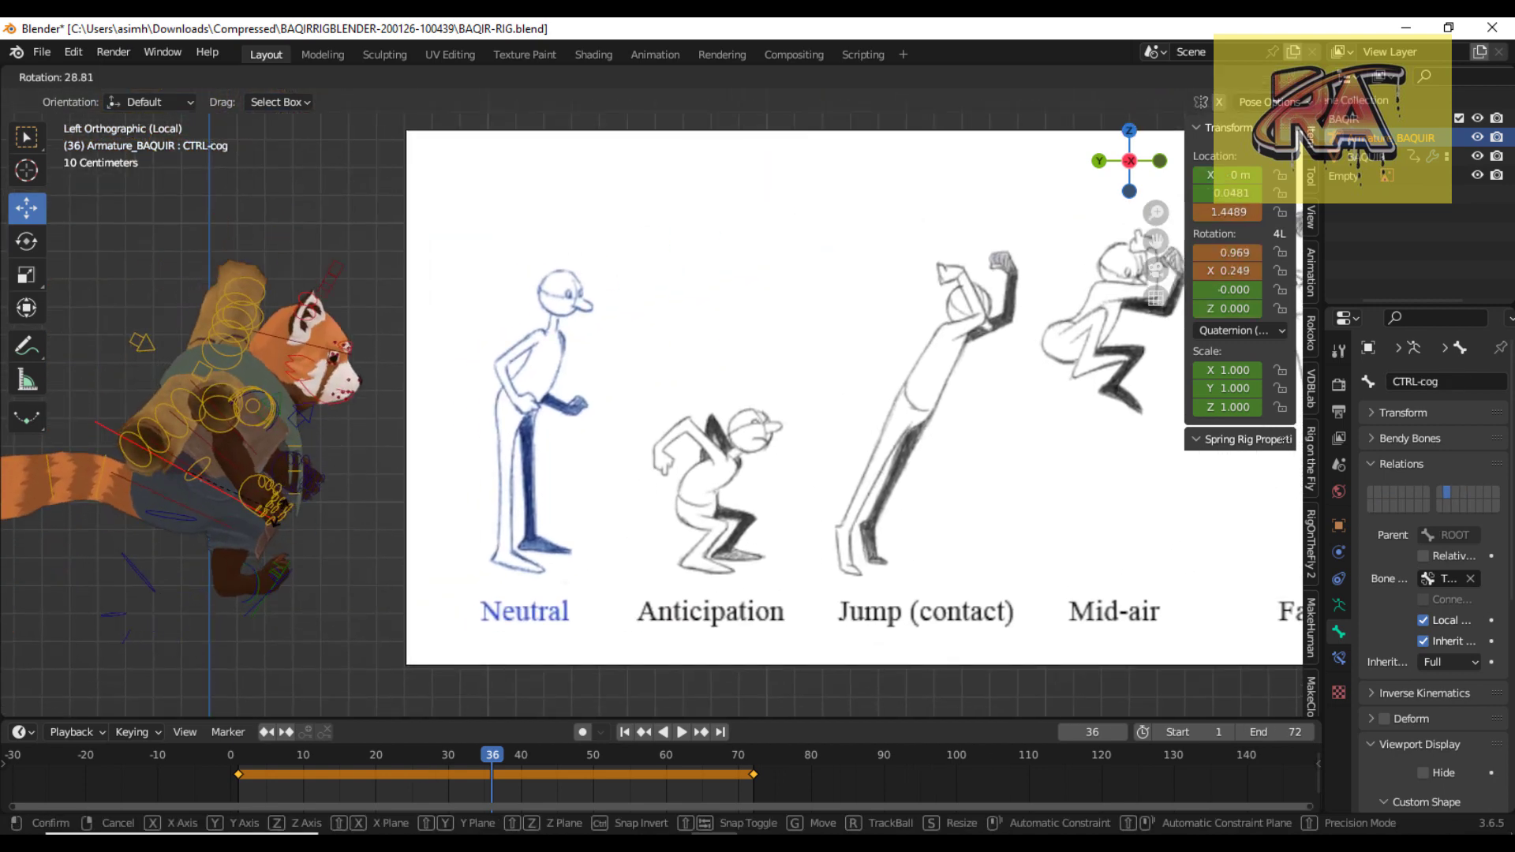
click(261, 631)
mouse_move(253, 589)
mouse_down()
mouse_move(250, 601)
mouse_move(297, 558)
mouse_up()
scroll(297, 558, up, 2)
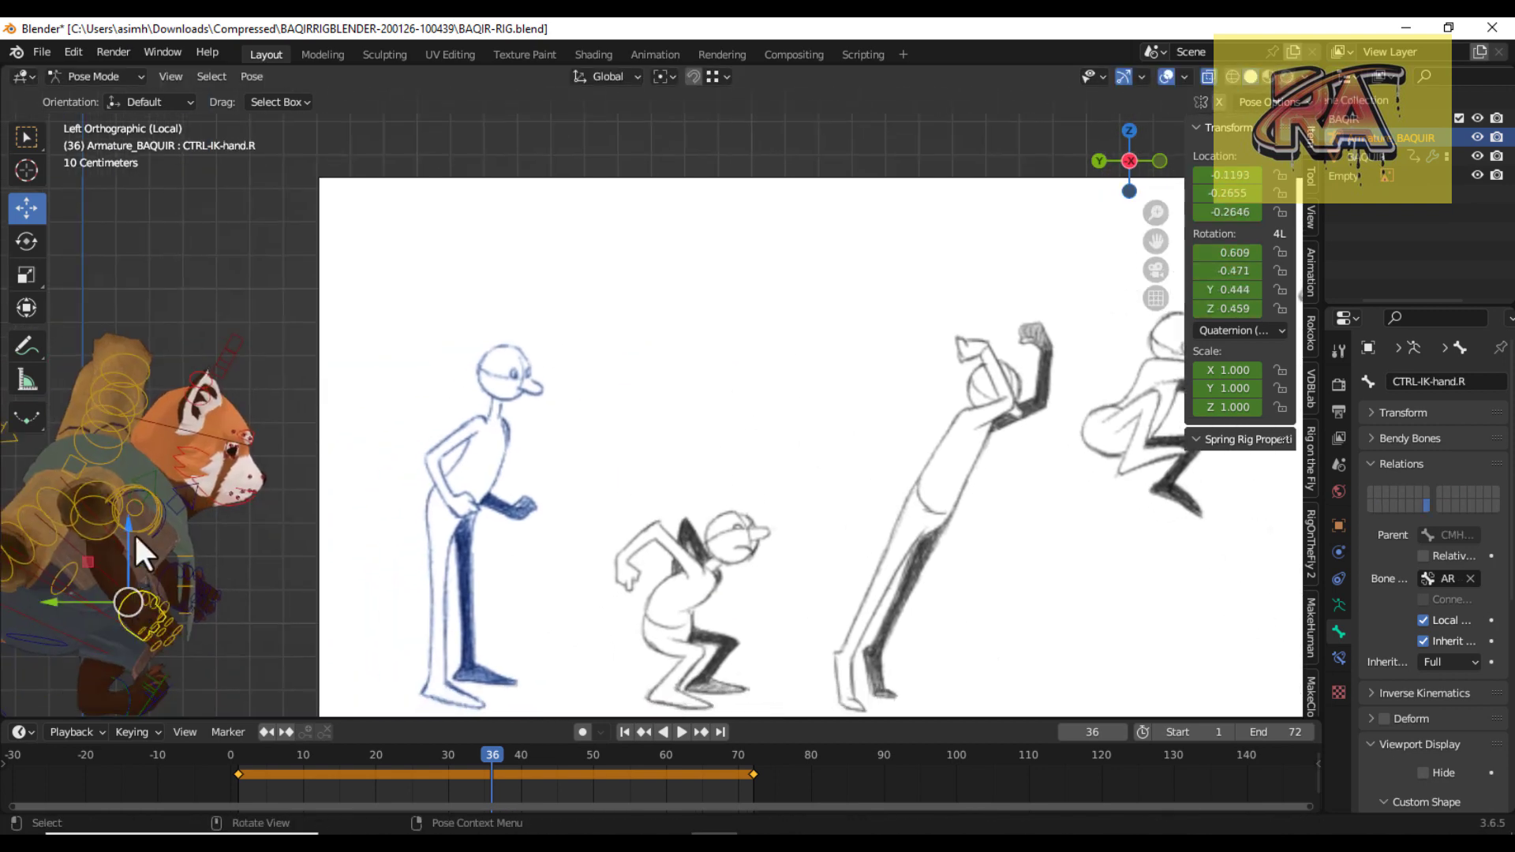
mouse_move(128, 603)
mouse_down()
mouse_move(213, 577)
mouse_move(219, 593)
mouse_move(200, 517)
mouse_up()
Inspect the raised hand from the side, then lift the left hand above the head.
key(KP_3)
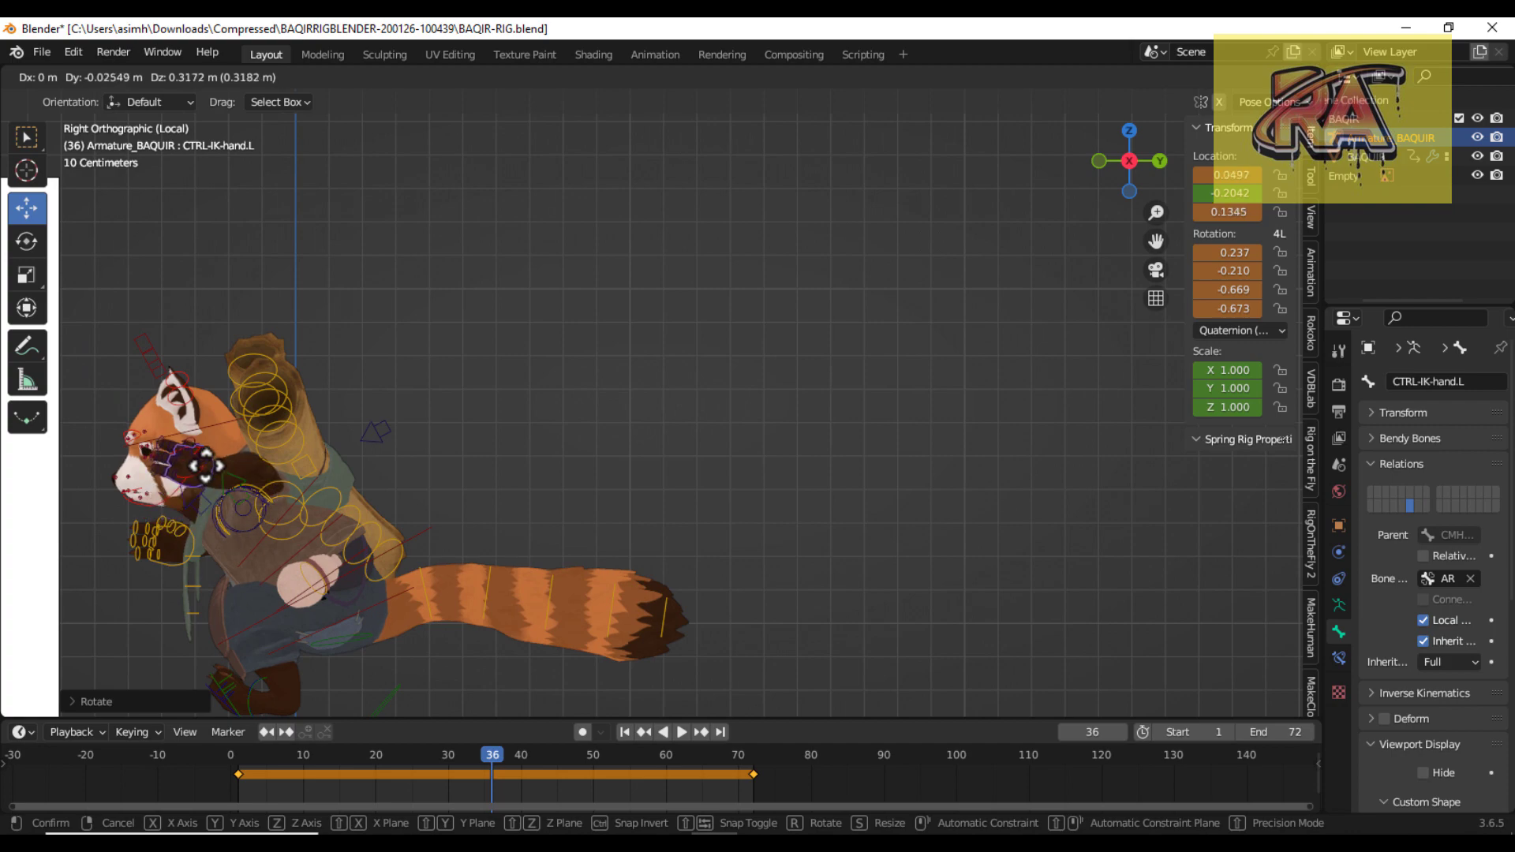
drag(205, 465, 255, 480)
scroll(192, 472, up, 3)
middle_drag(193, 472, 1168, 272)
scroll(429, 546, up, 2)
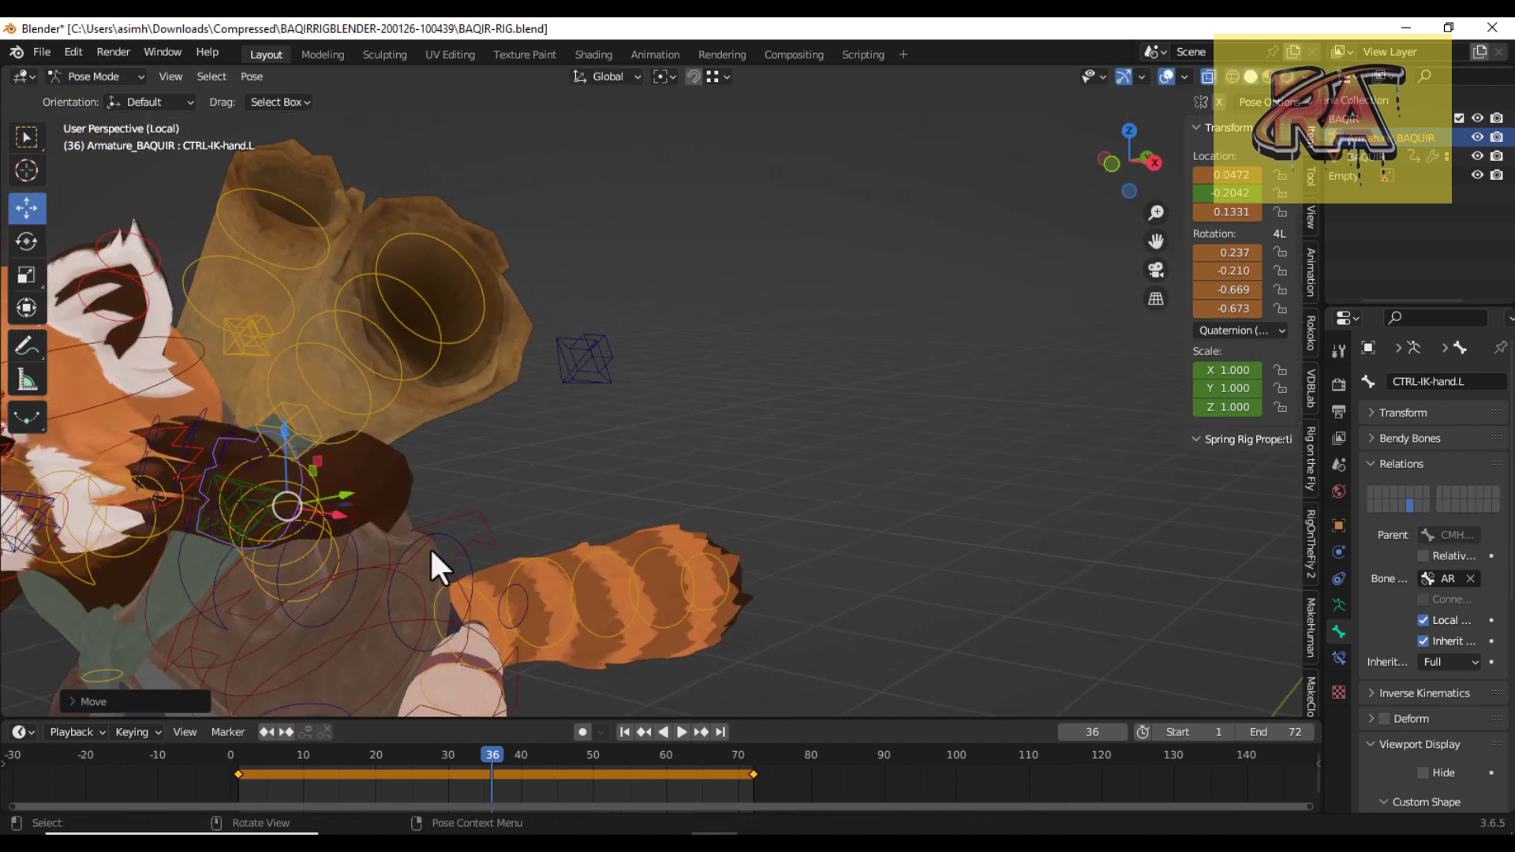
key(KP_3)
scroll(319, 585, down, 3)
drag(357, 453, 357, 313)
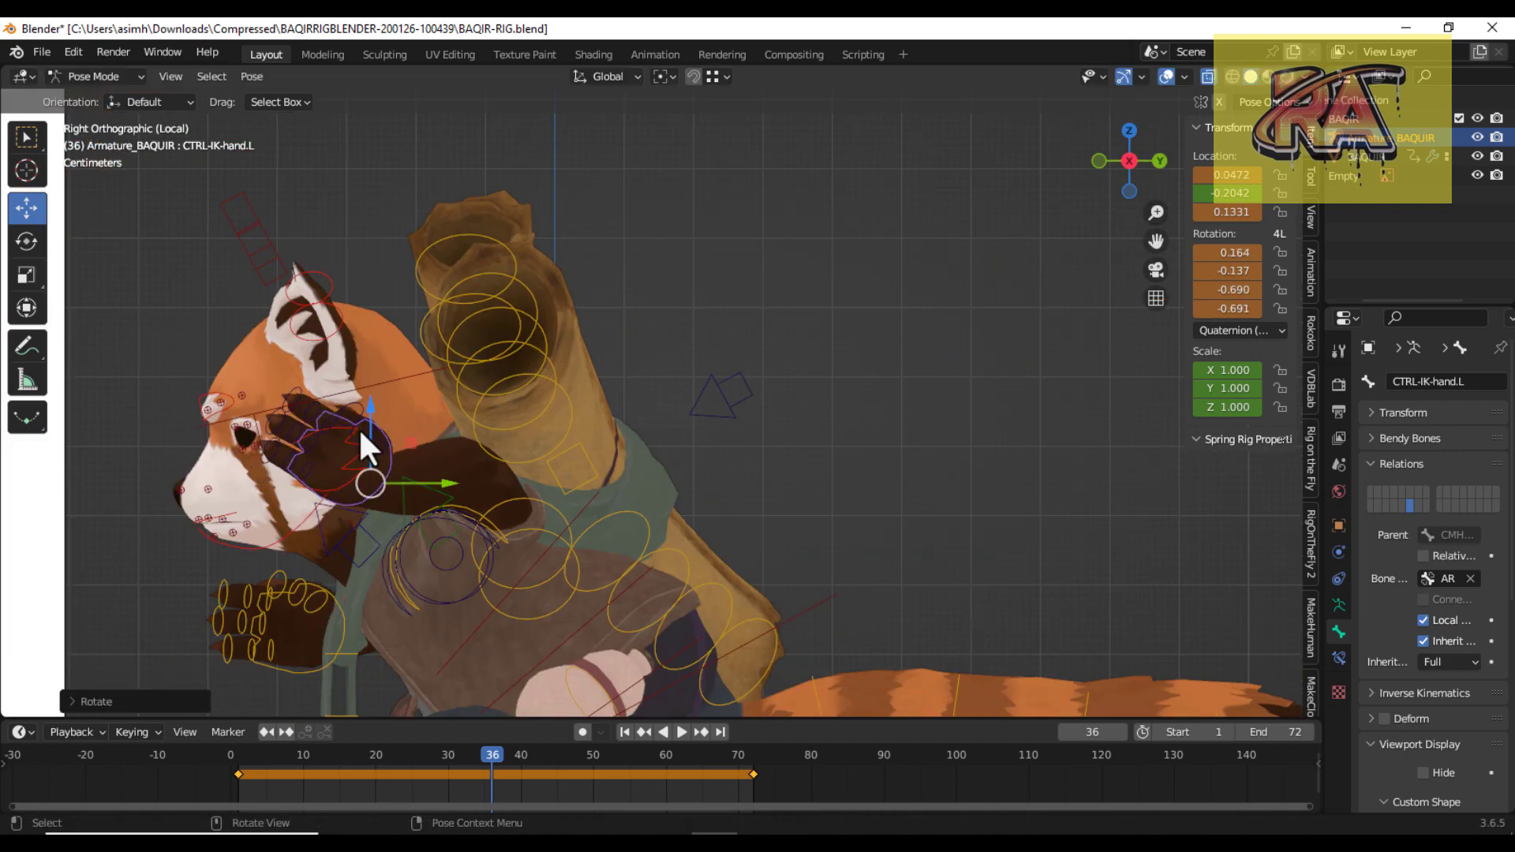
Bring the right hand up to the face, then rotate and reposition it.
drag(292, 667, 263, 542)
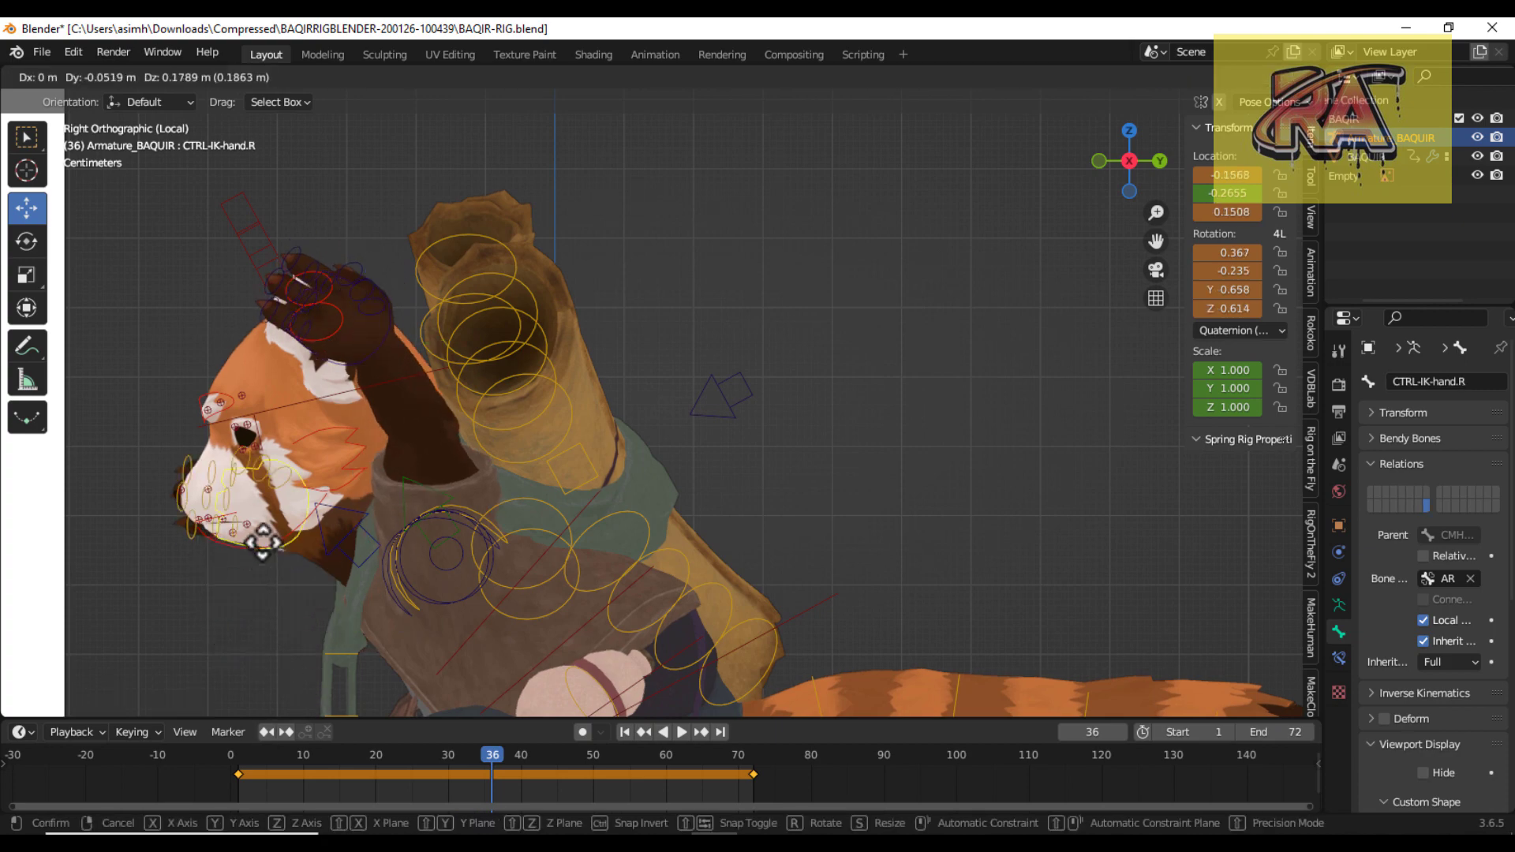
click(314, 377)
key(KP_1)
key(r)
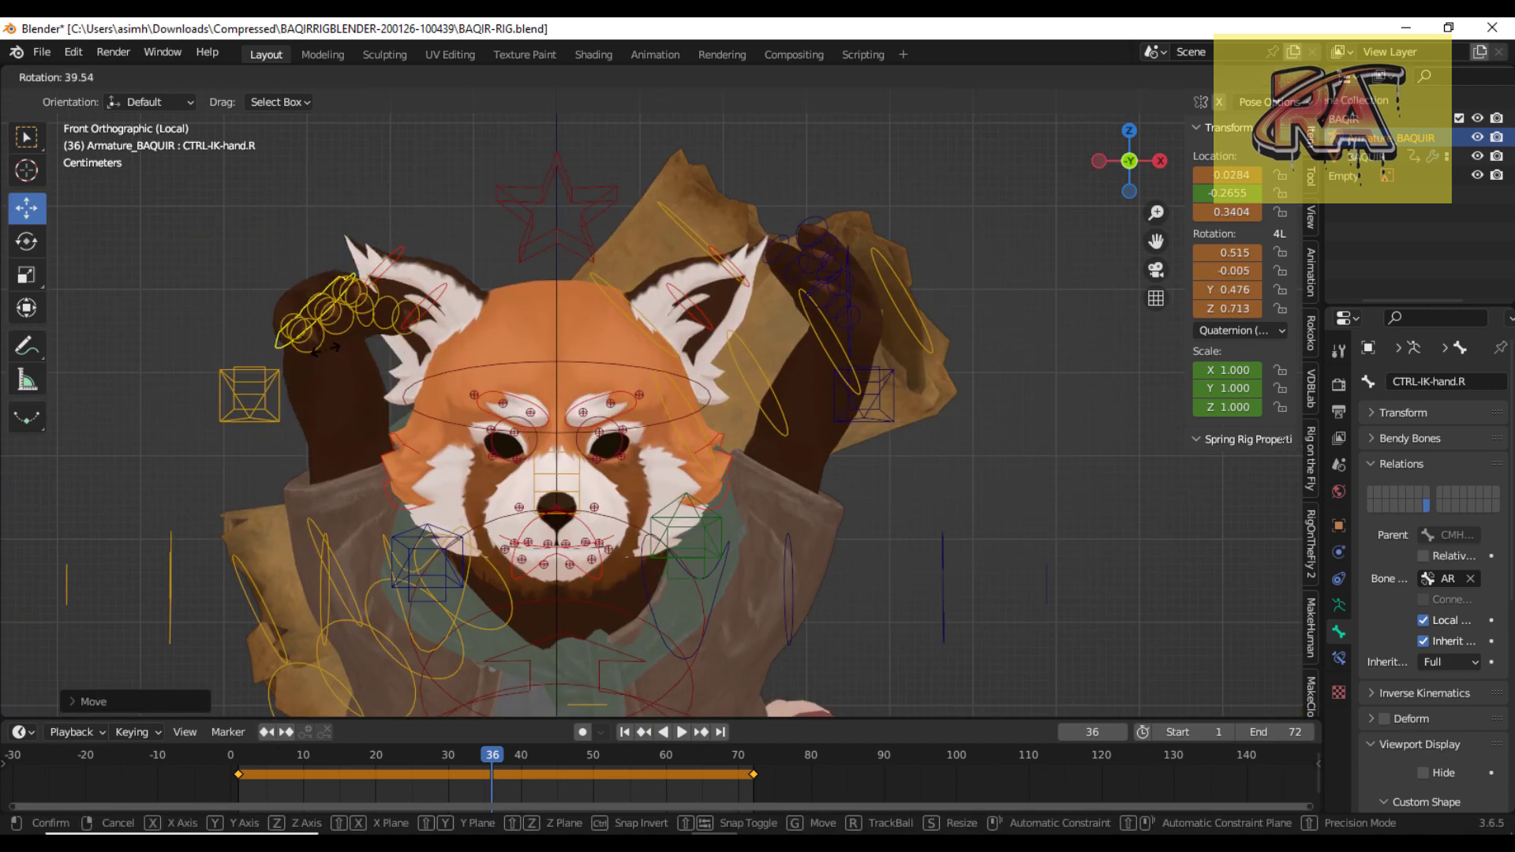
click(325, 347)
middle_drag(846, 321, 350, 363)
key(g)
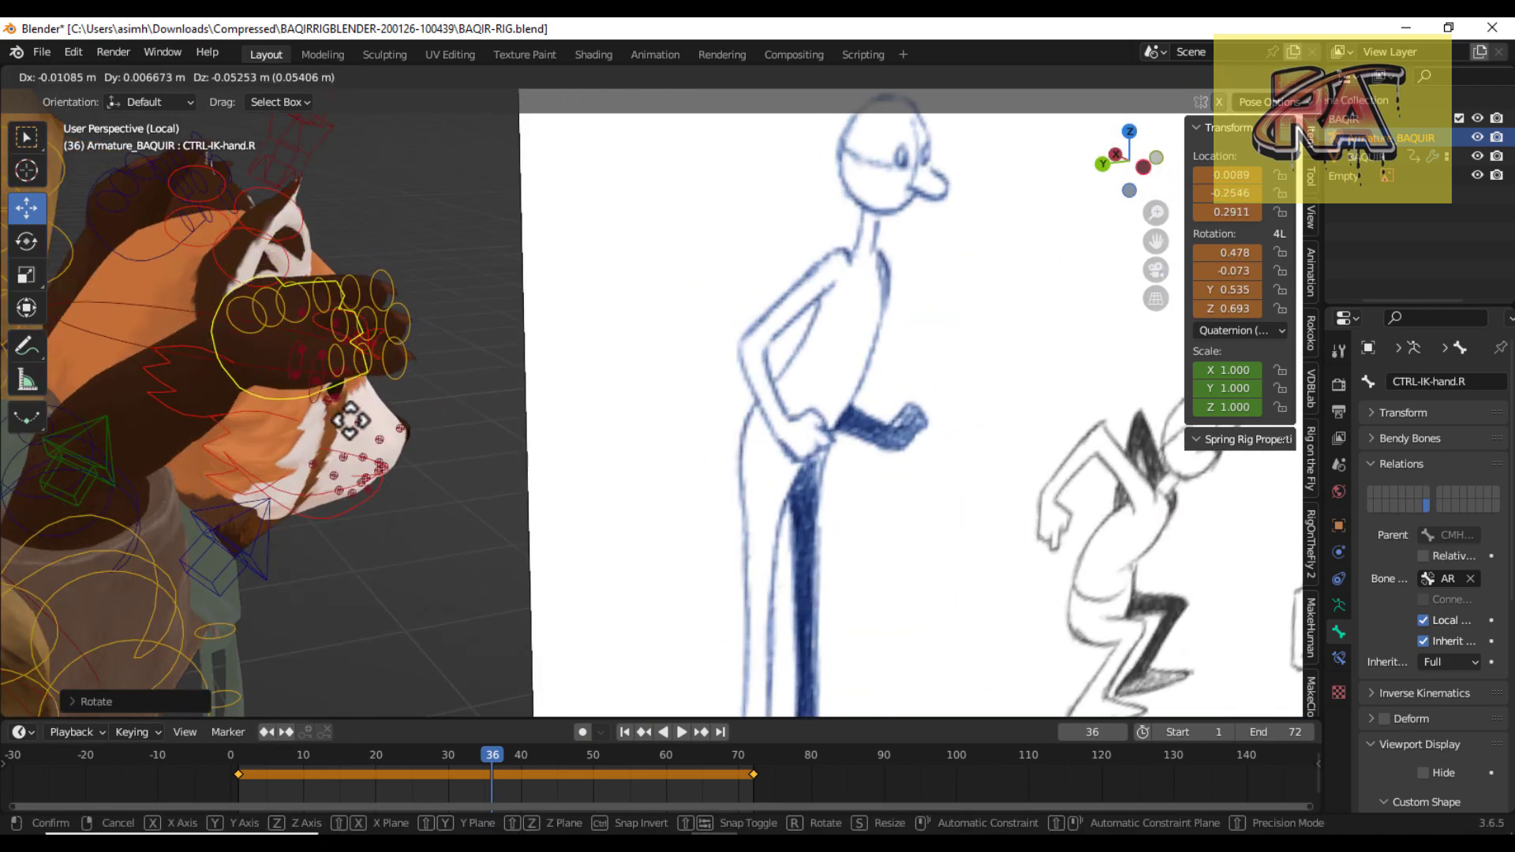
click(466, 339)
Refine the right hand control's rotation and position using side and front views.
key(KP_3)
key(r)
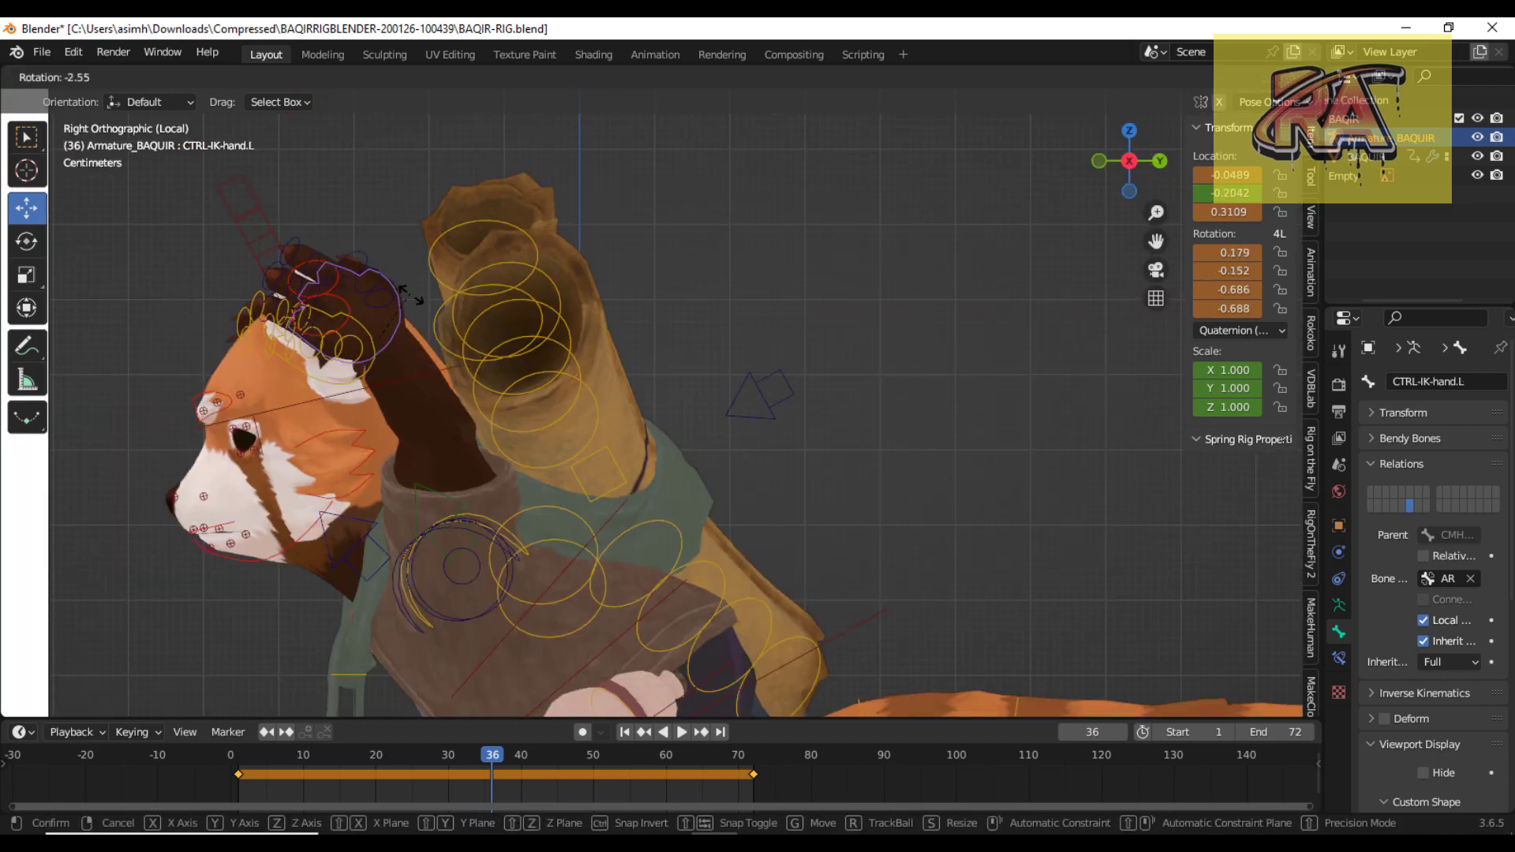
click(412, 311)
key(g)
click(396, 328)
key(KP_1)
key(Home)
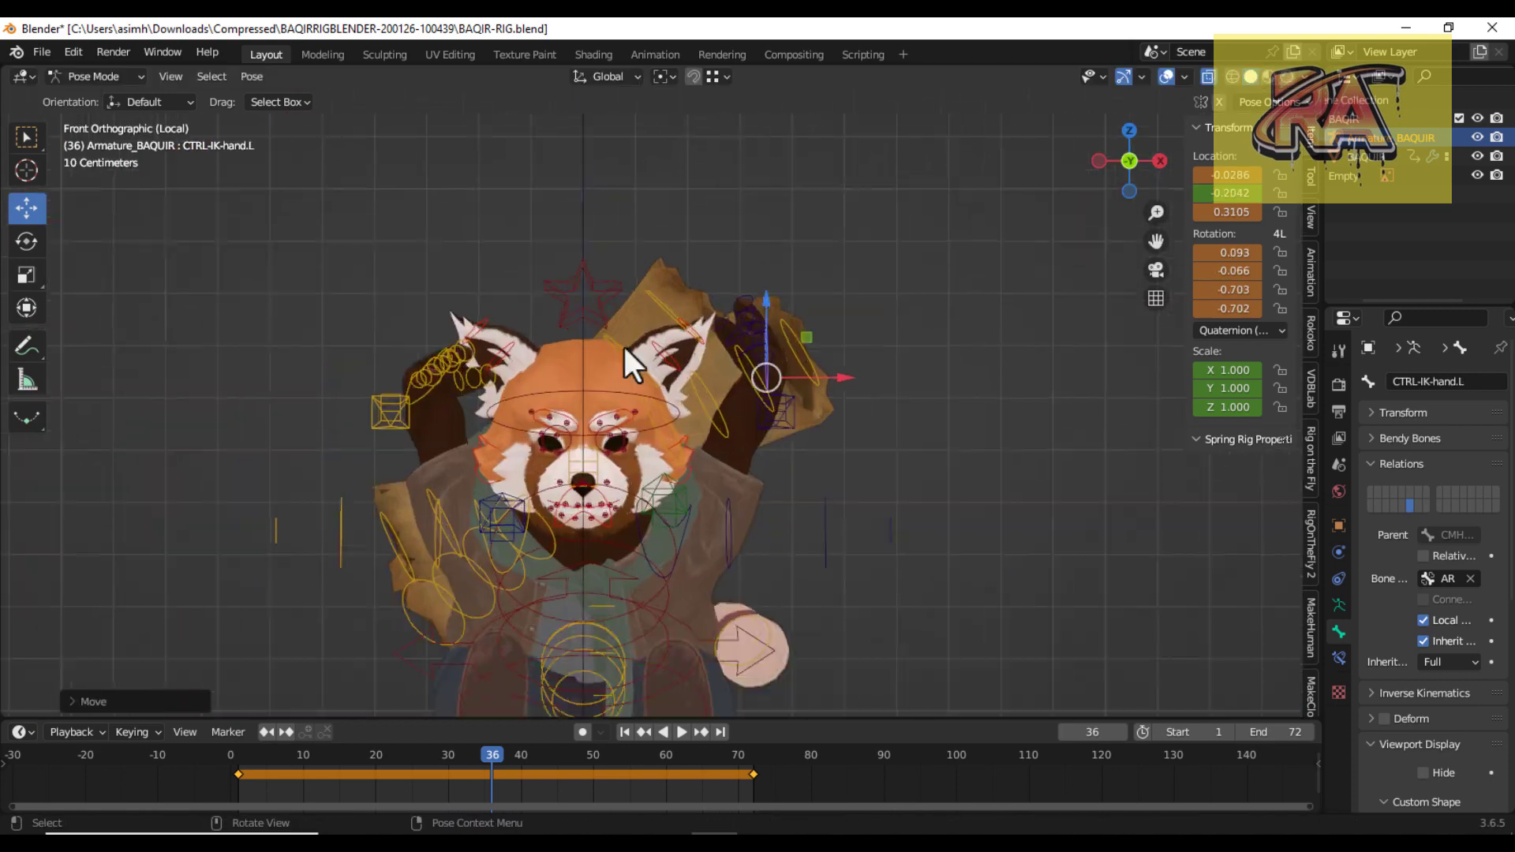
scroll(624, 347, up, 2)
click(331, 412)
key(r)
click(497, 504)
Nudge the right hand down slightly while viewing it beside the reference image.
key(KP_3)
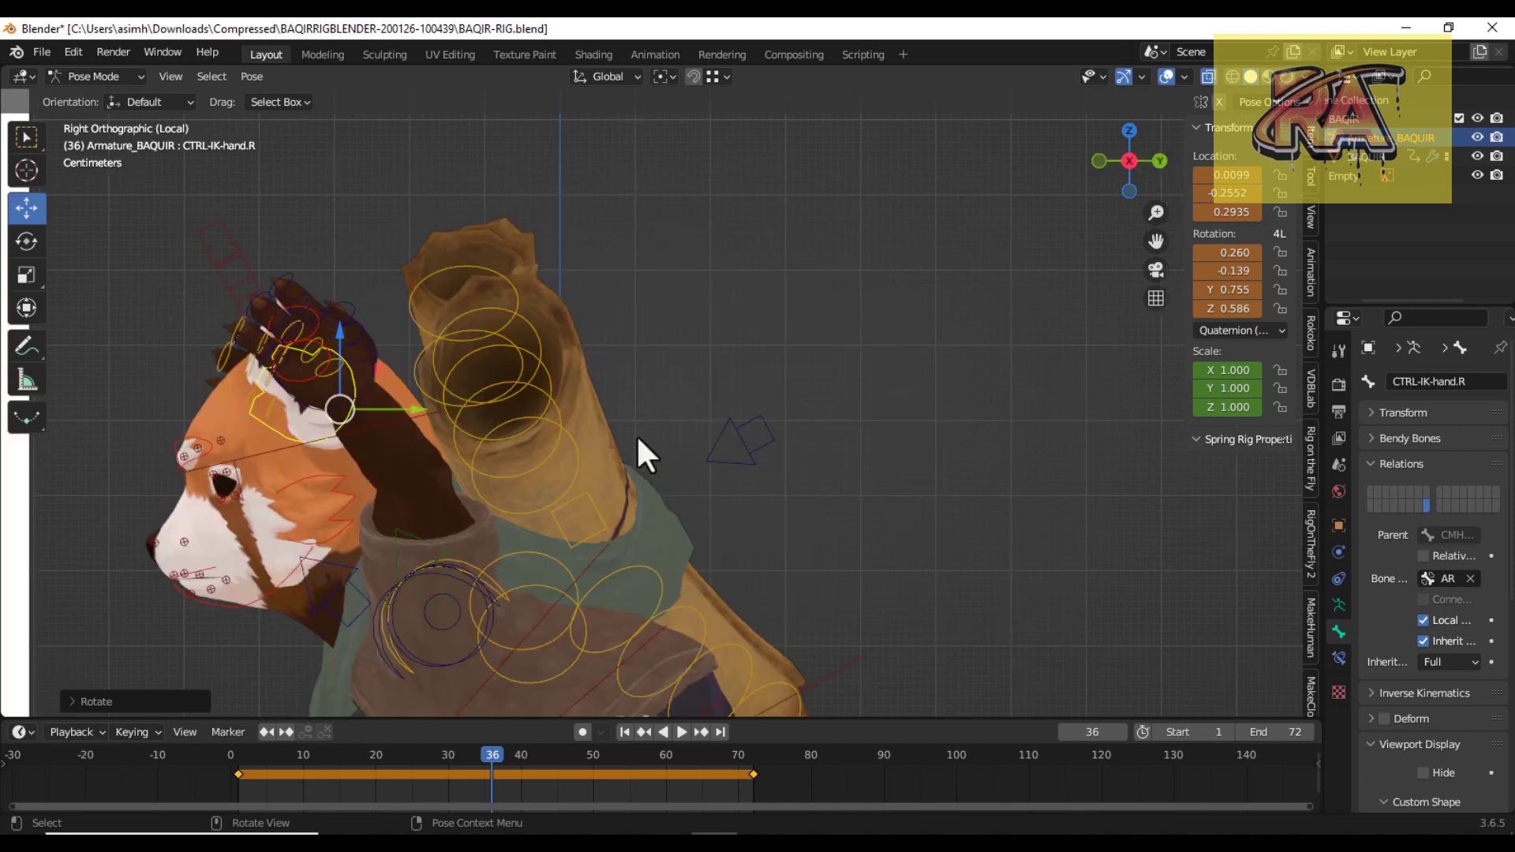
key(ctrl+KP_3)
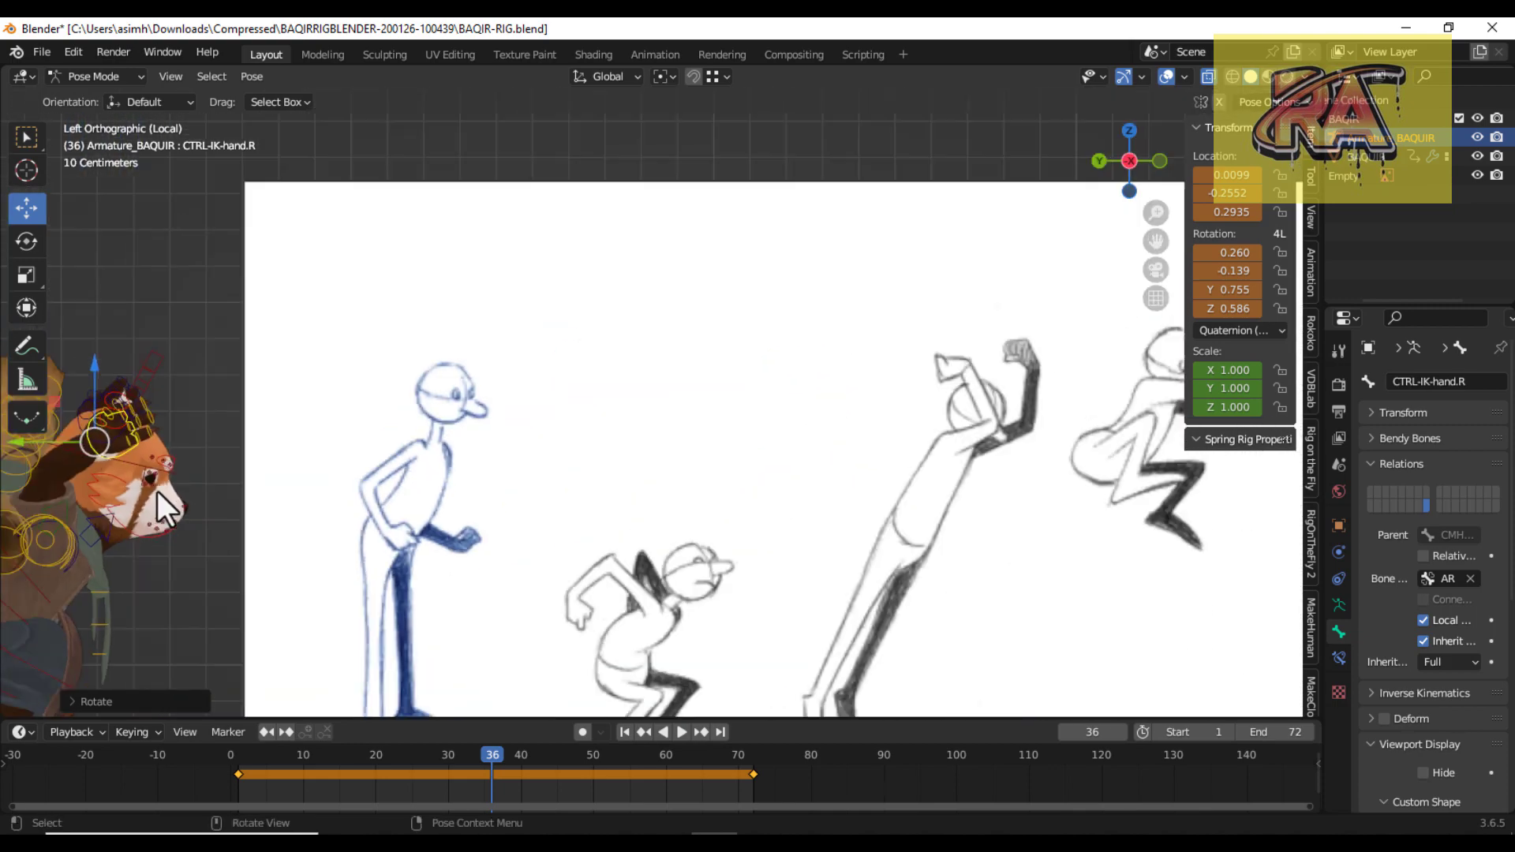
scroll(375, 452, up, 2)
scroll(375, 452, up, 3)
key(g)
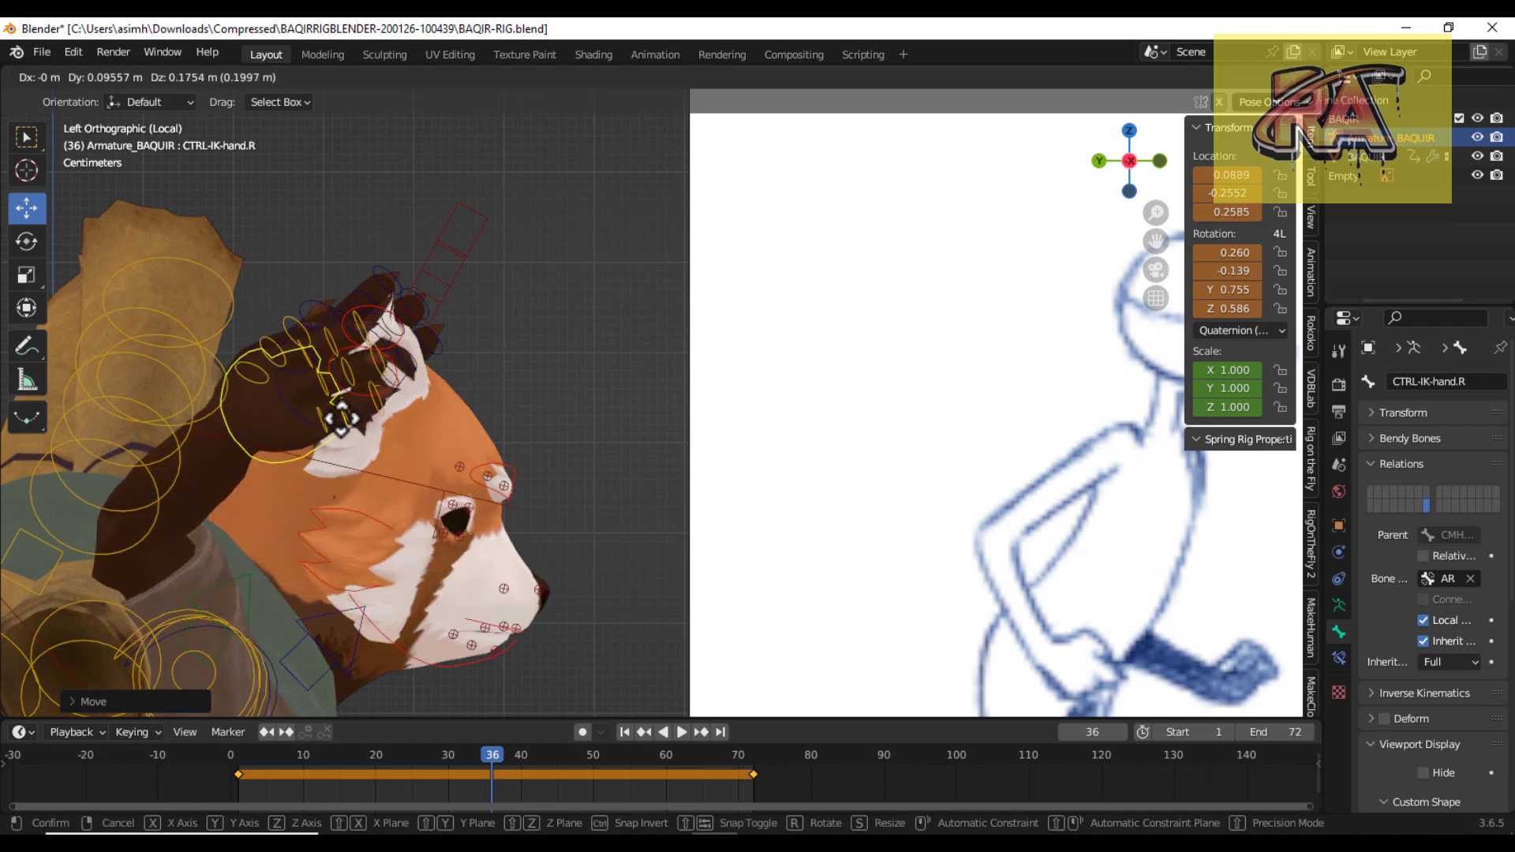
click(410, 465)
click(1130, 161)
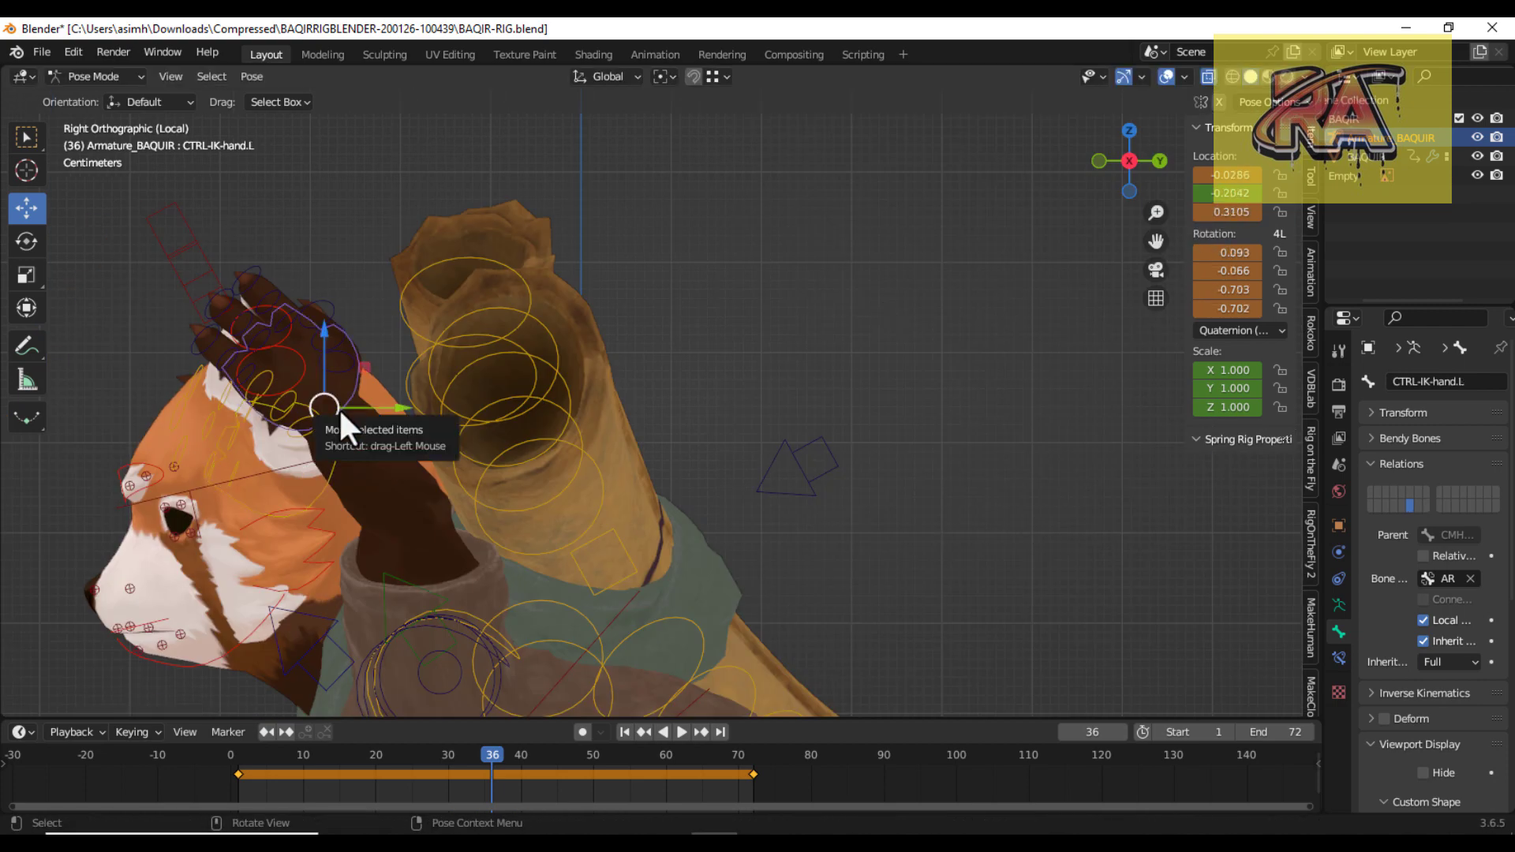
Turn the left hand control and select a tail control, checking against the reference.
click(336, 473)
key(r)
click(340, 449)
scroll(367, 519, down, 5)
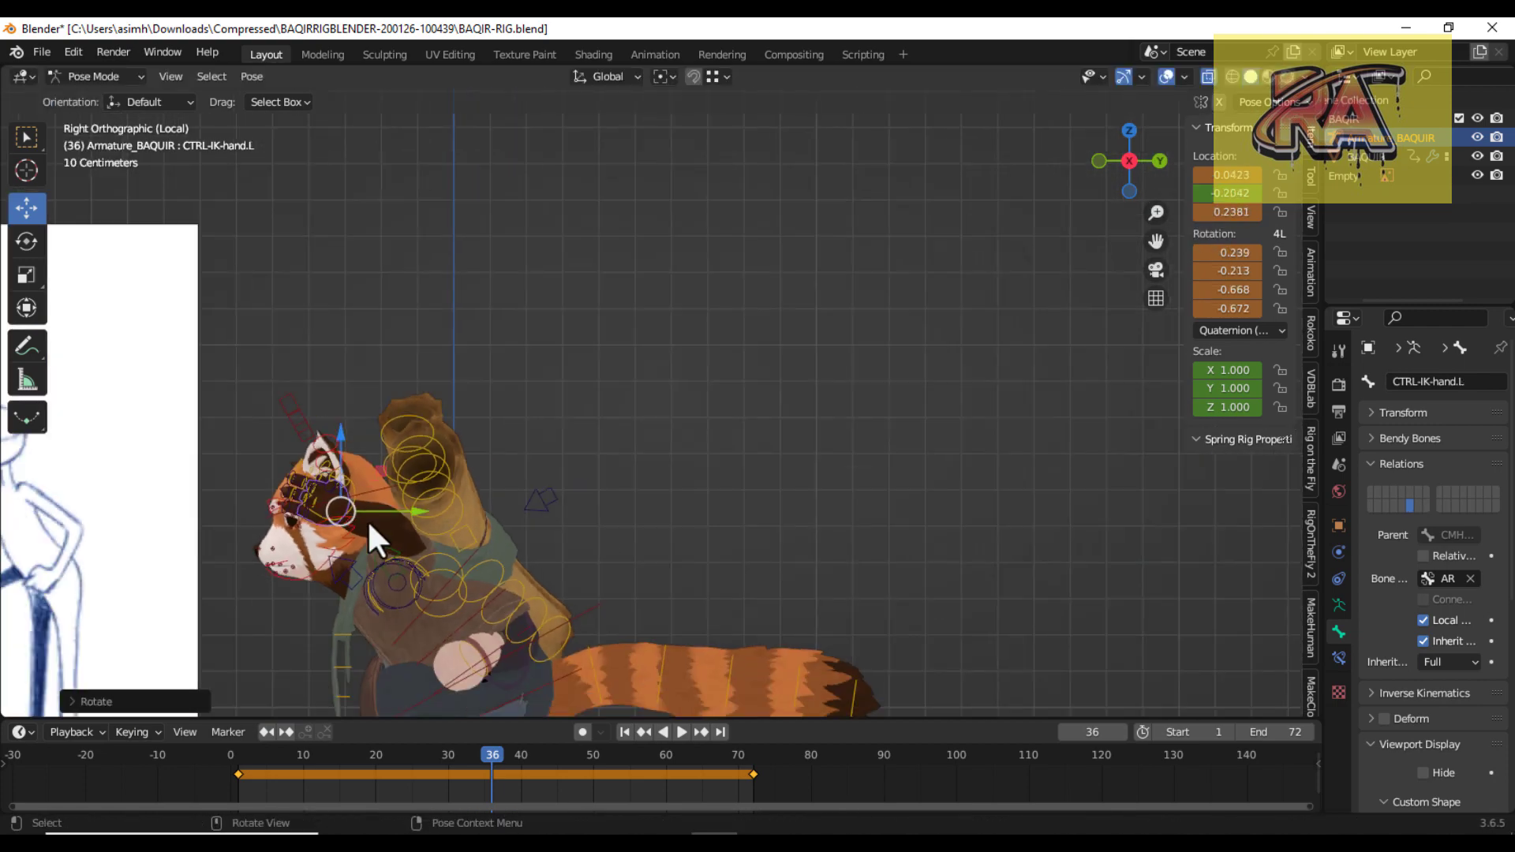
key(KP_1)
key(ctrl+KP_3)
scroll(385, 548, up, 4)
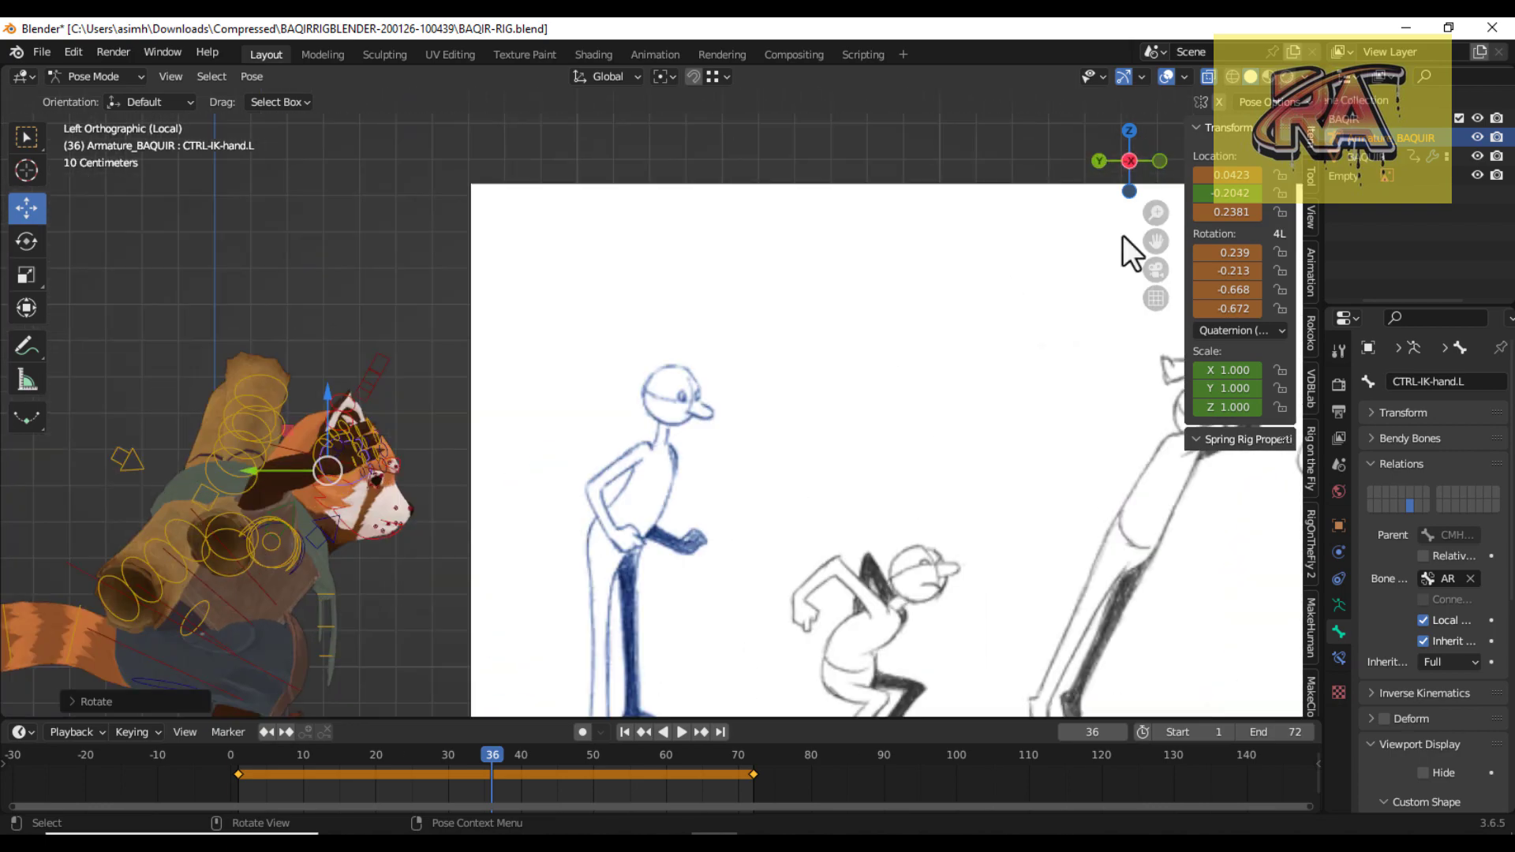
click(172, 365)
Swing the tail and keyframe the raised-arms pose at frame 36.
key(r)
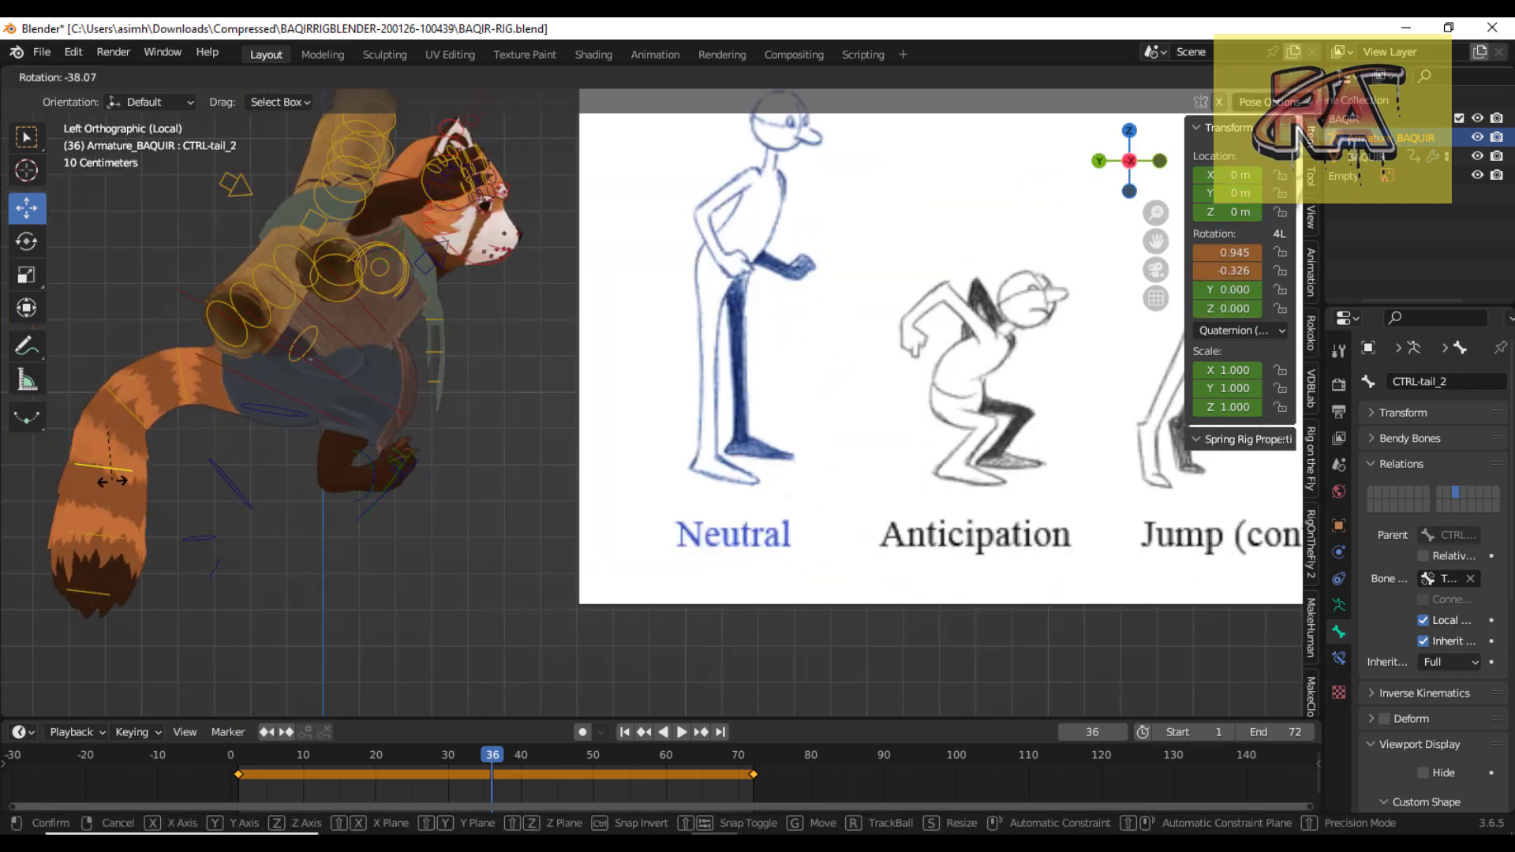
click(296, 504)
scroll(297, 503, down, 4)
key(i)
click(296, 497)
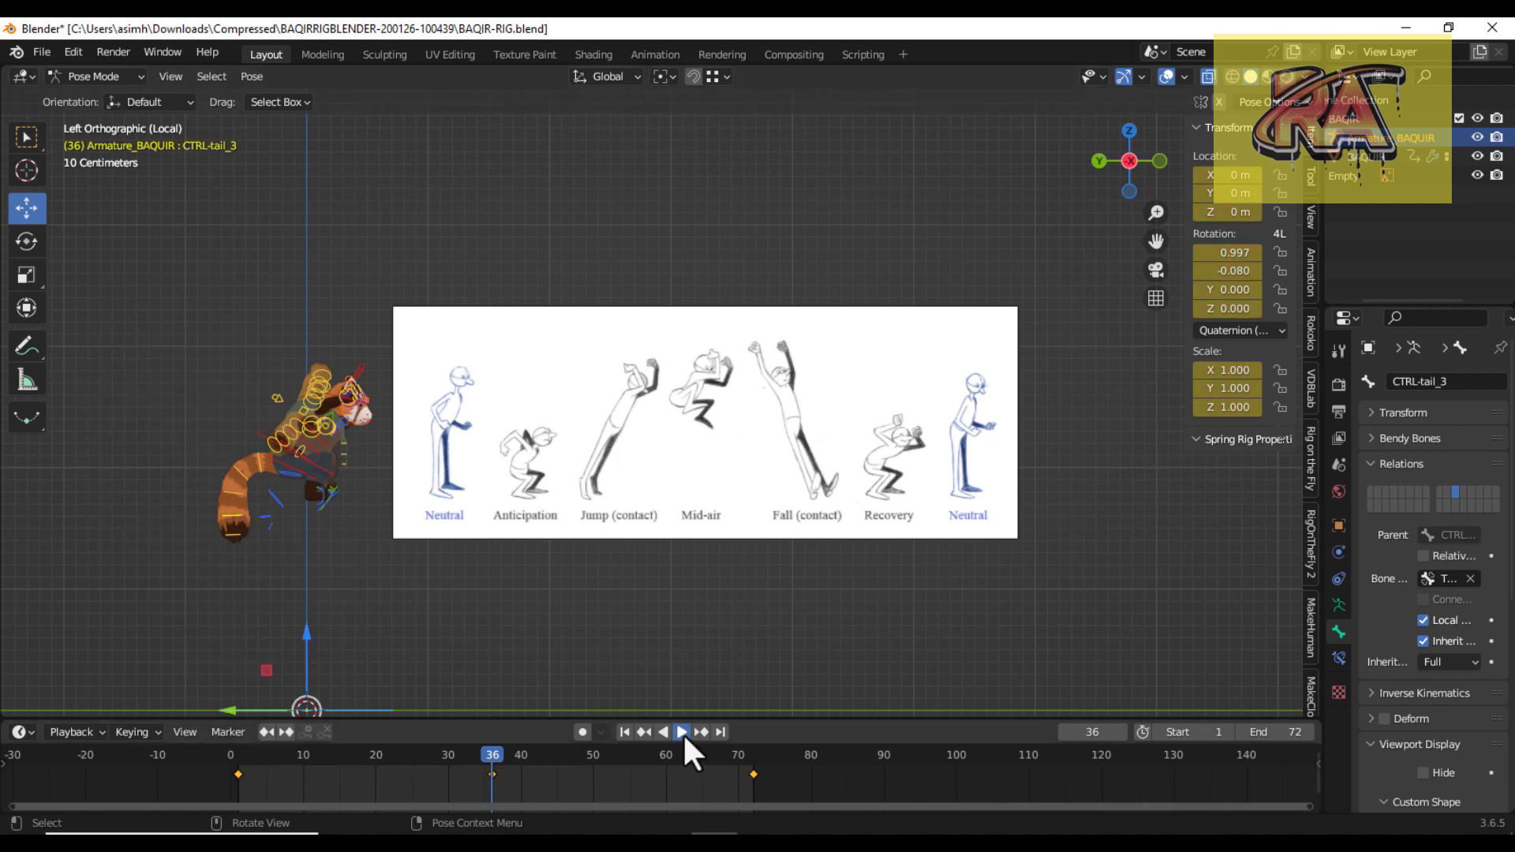
Play the jump back, scrub to around frame 40, and replay it while orbiting.
click(683, 733)
scroll(783, 438, up, 3)
middle_drag(783, 438, 789, 442)
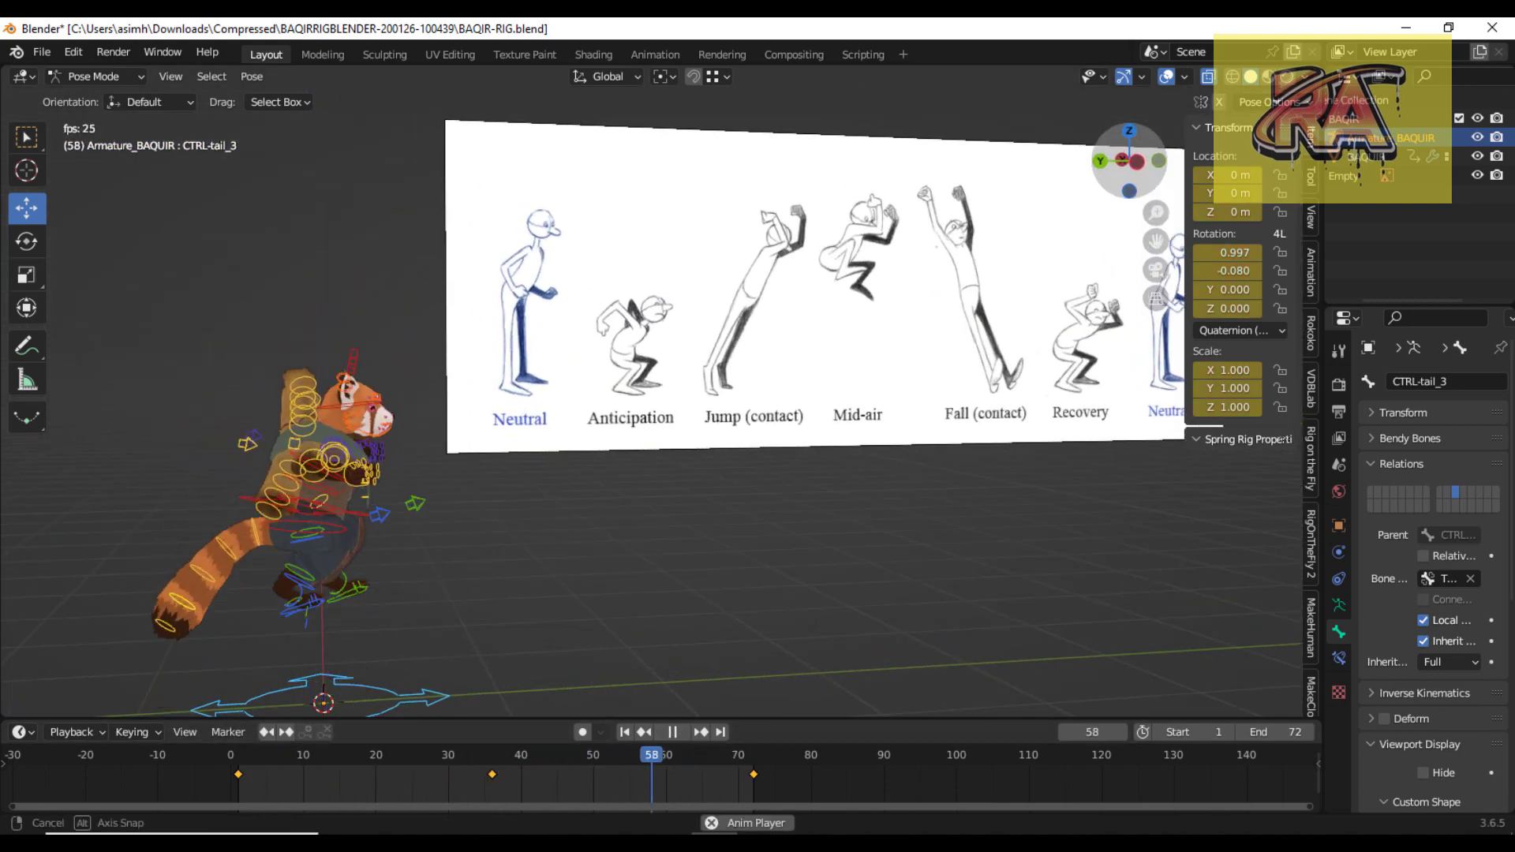
key(space)
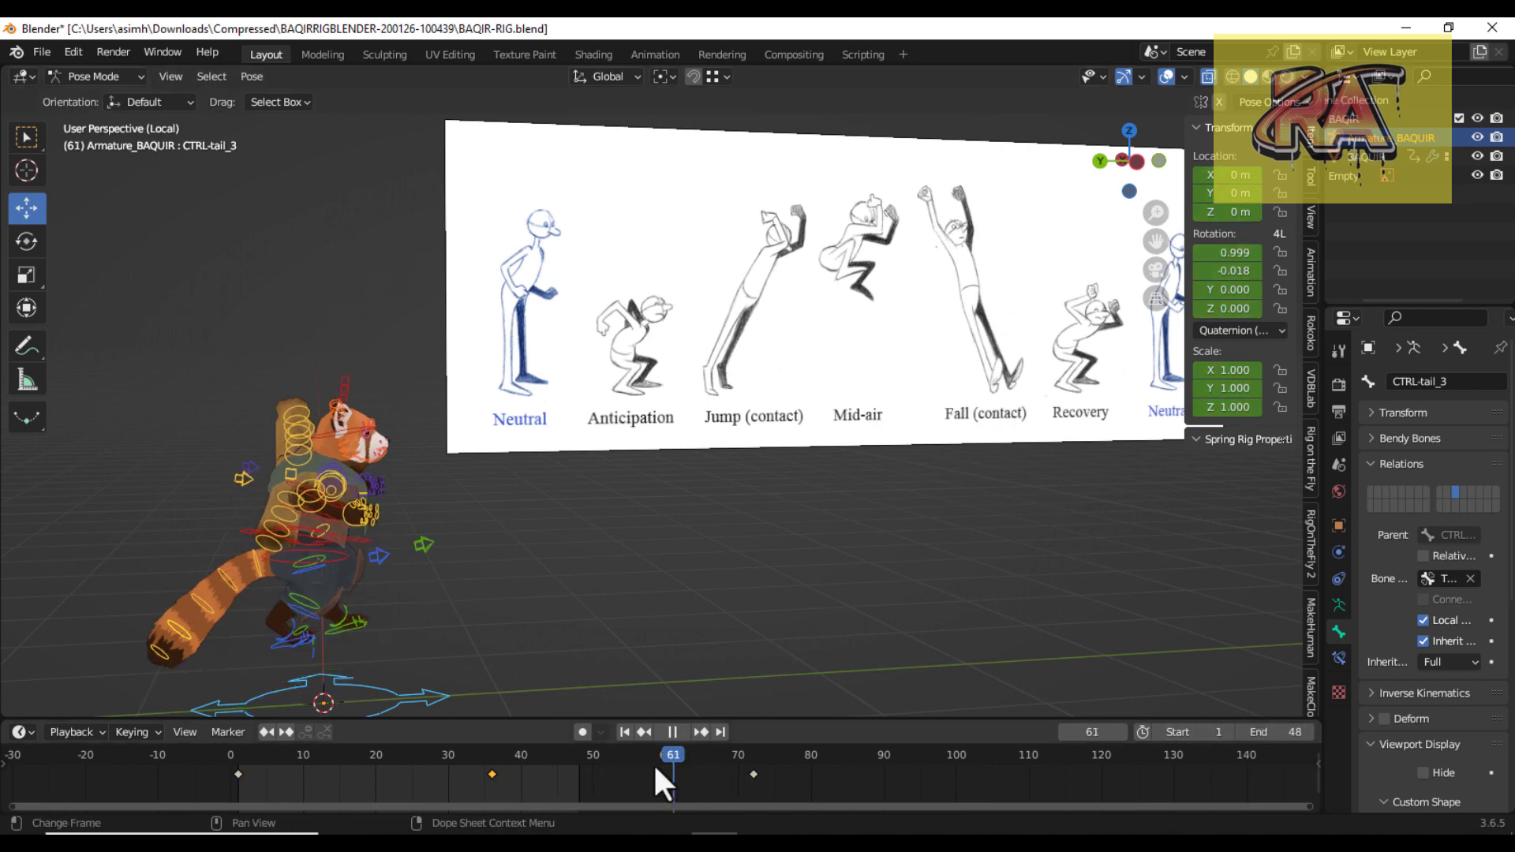
mouse_move(670, 783)
mouse_down()
mouse_move(517, 788)
mouse_move(940, 791)
mouse_up()
scroll(460, 781, up, 3)
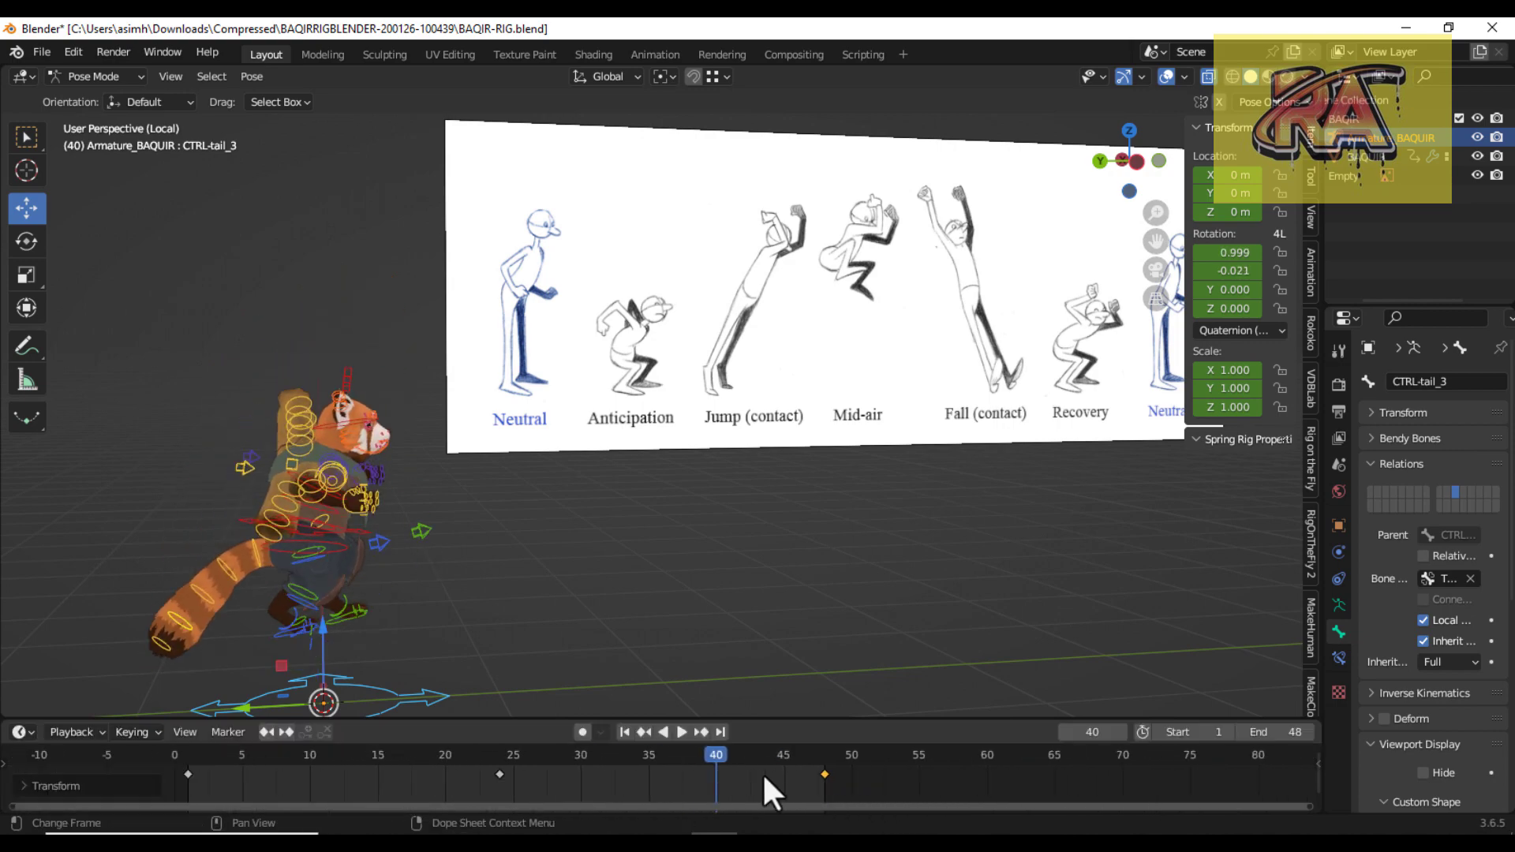
key(space)
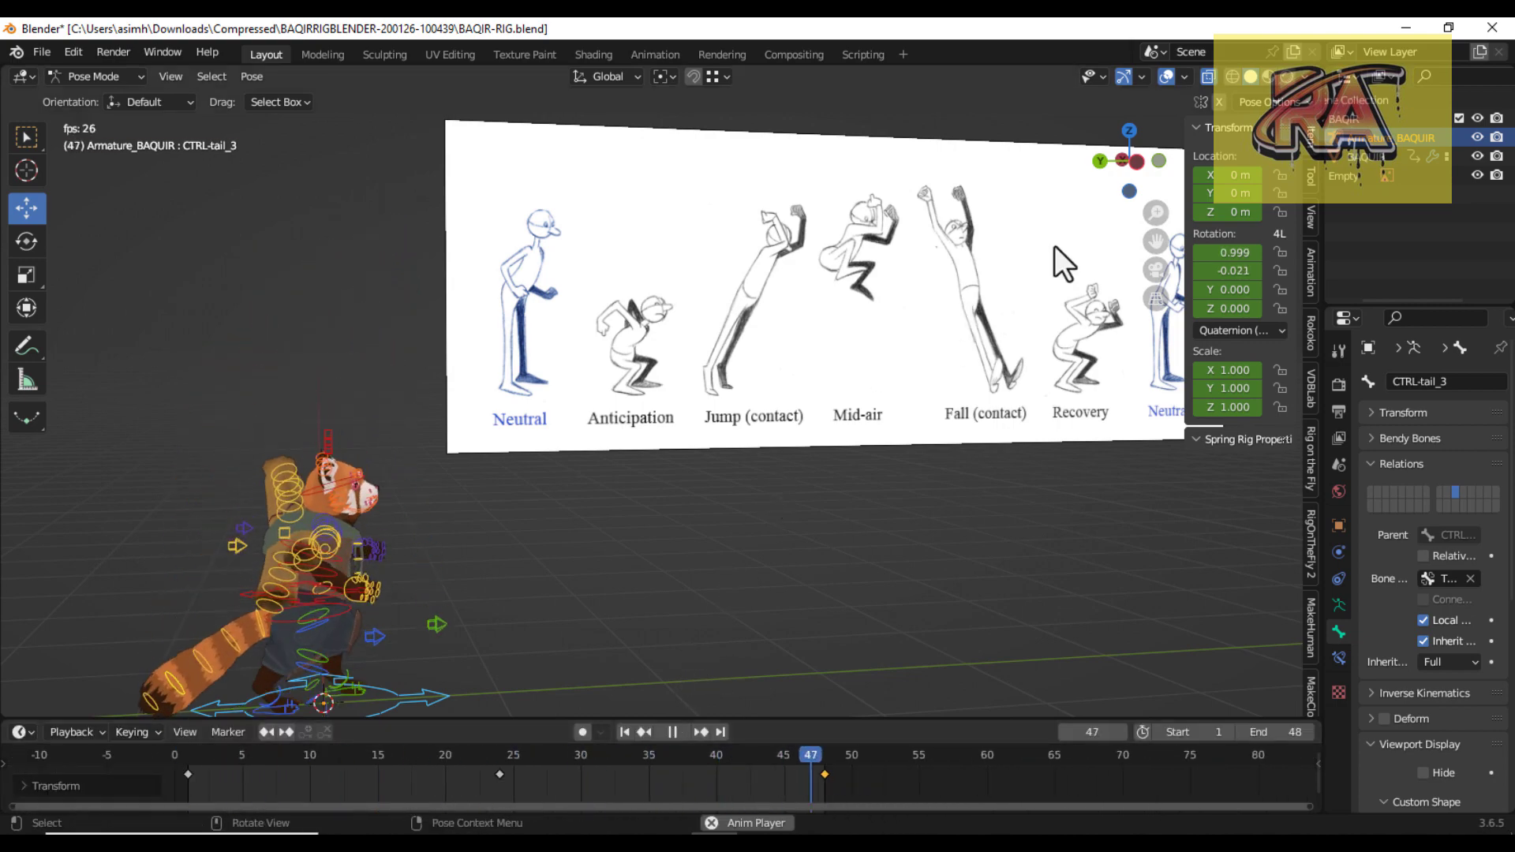
mouse_move(1055, 245)
middle_down()
mouse_move(978, 253)
mouse_move(389, 476)
middle_up()
scroll(388, 476, up, 3)
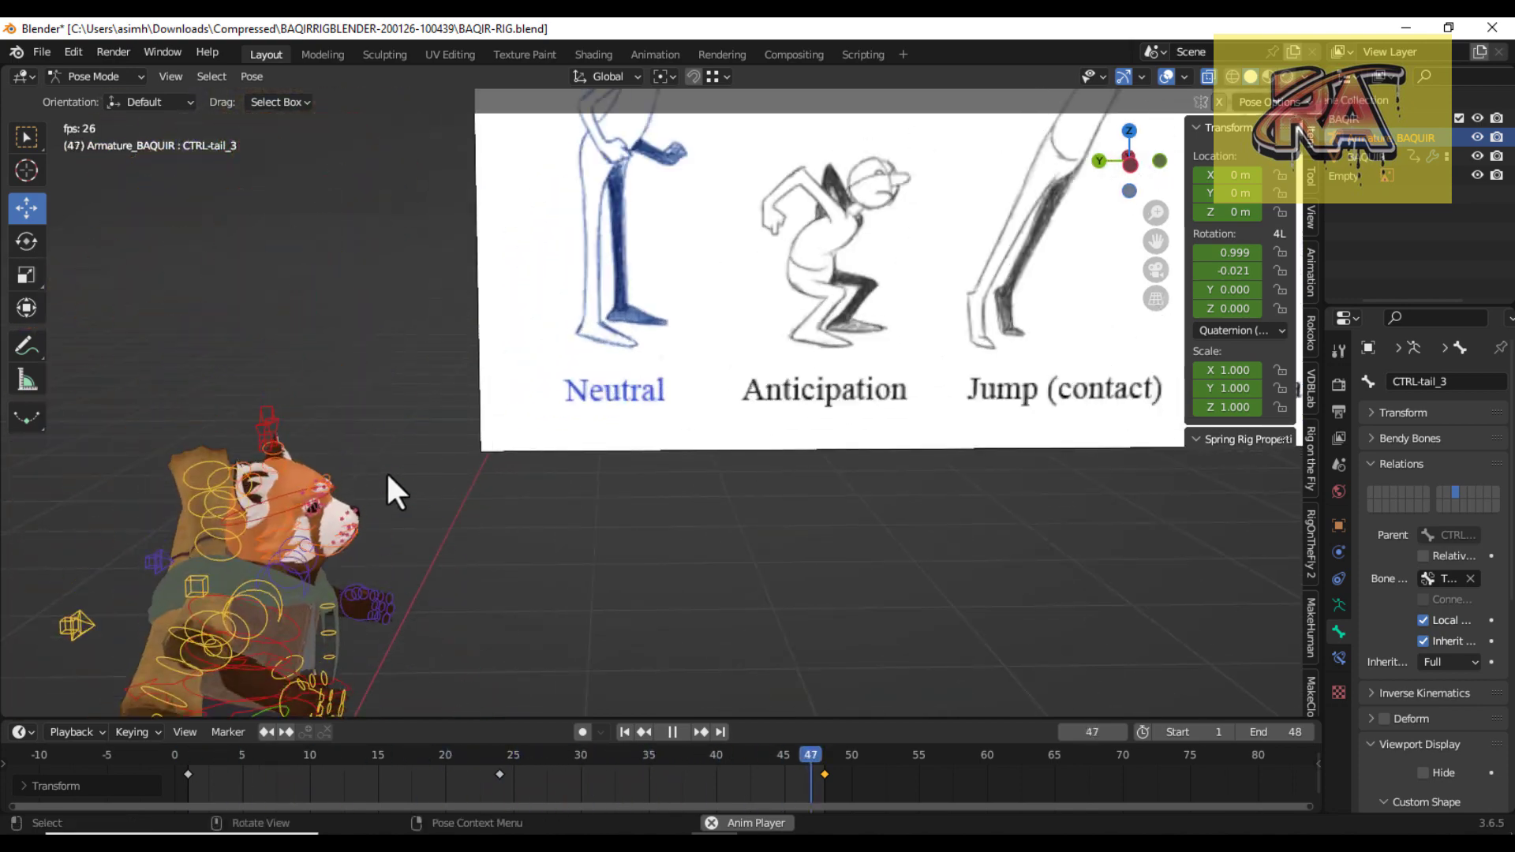
key(space)
key(KP_3)
key(KP_1)
Switch to the left side view and scrub back to frame 8 with rig and reference framed.
key(ctrl+KP_1)
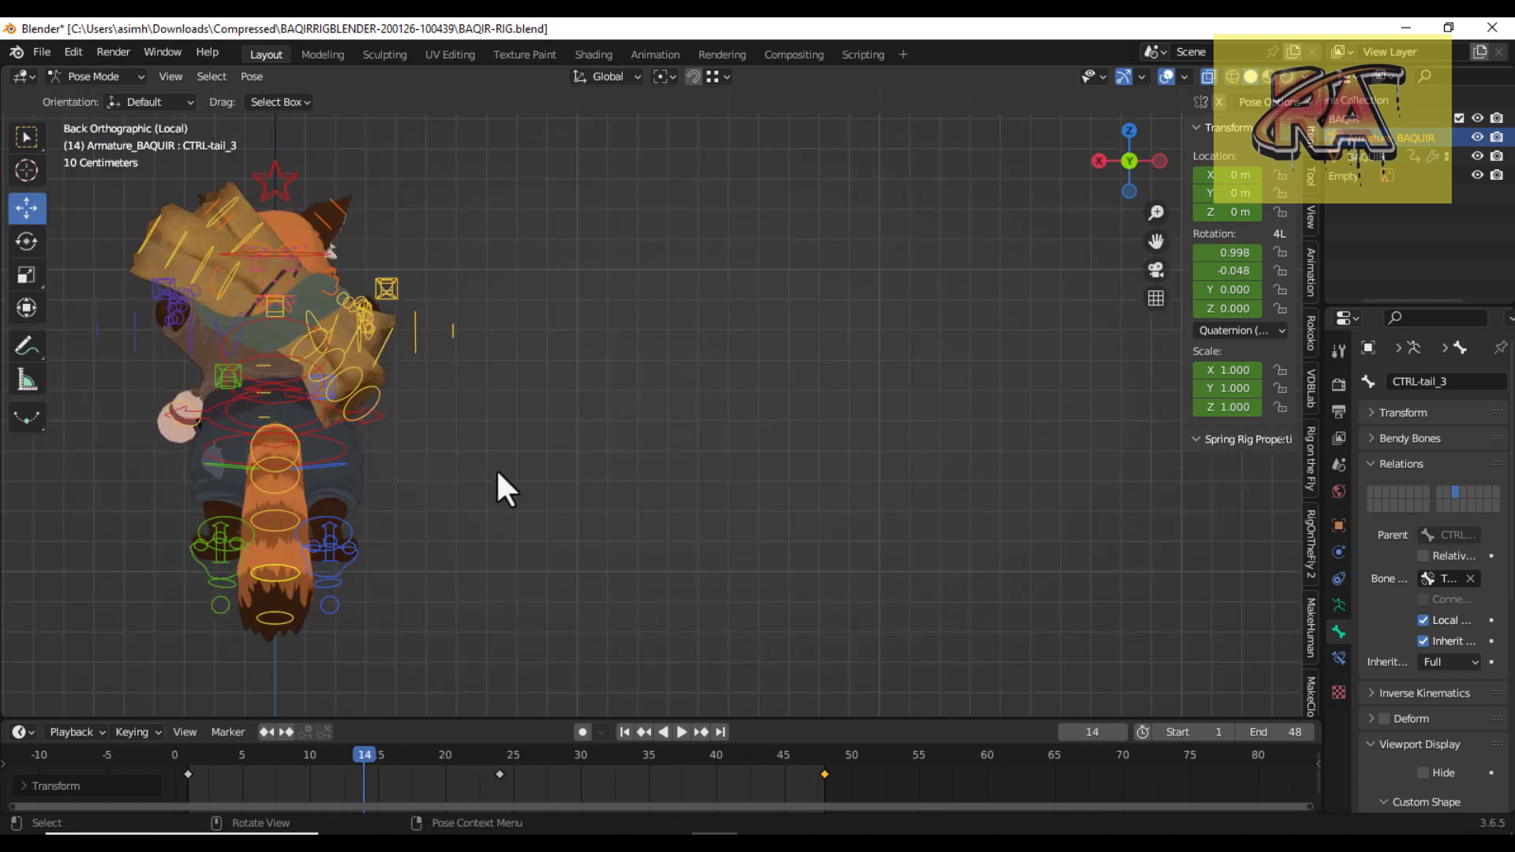
key(KP_1)
key(ctrl+KP_1)
key(KP_3)
key(ctrl+KP_3)
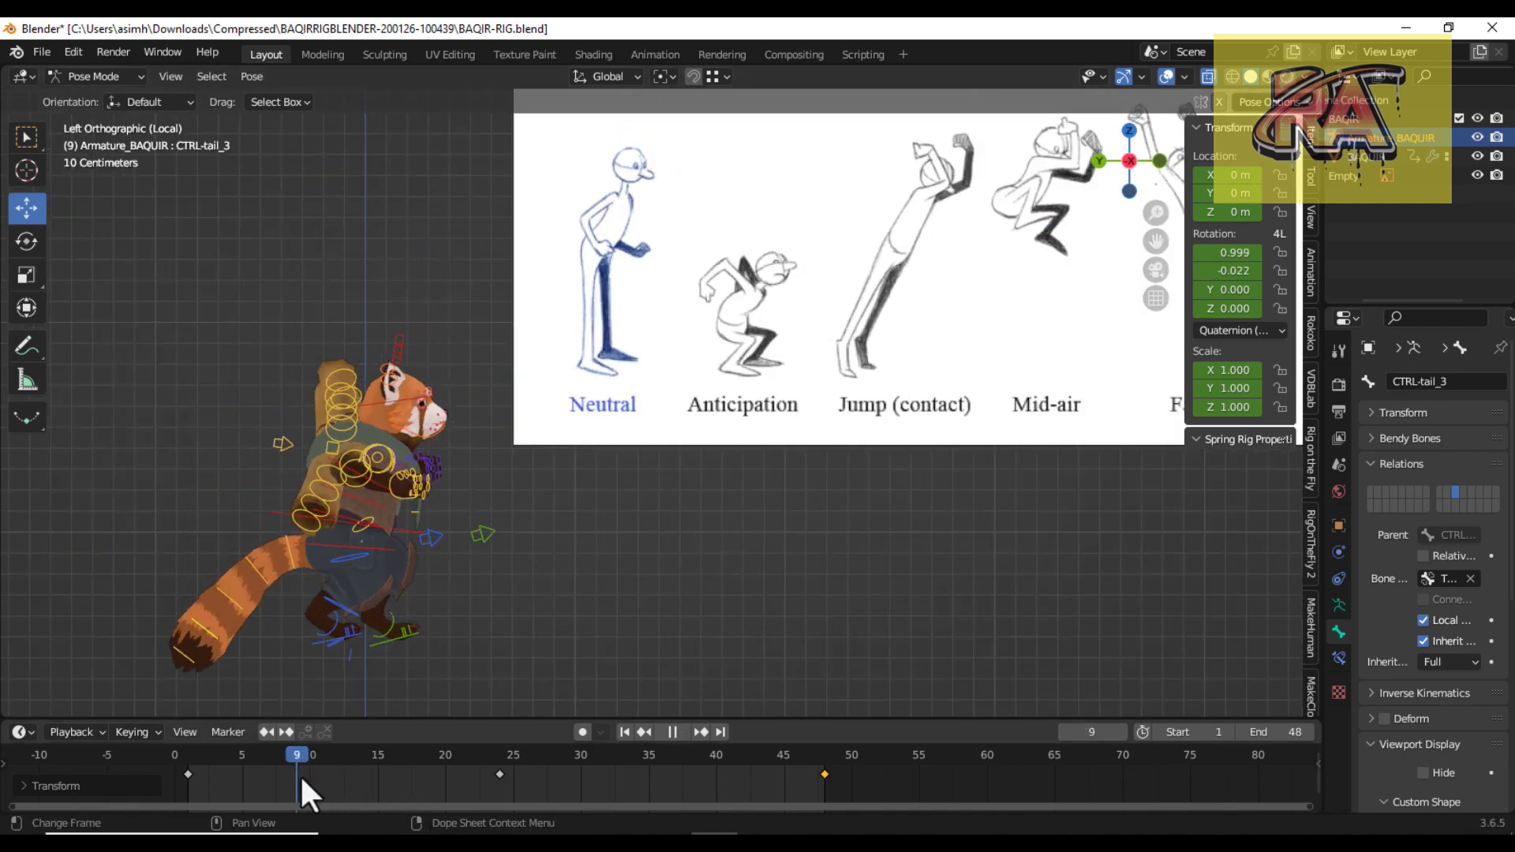
drag(306, 770, 250, 804)
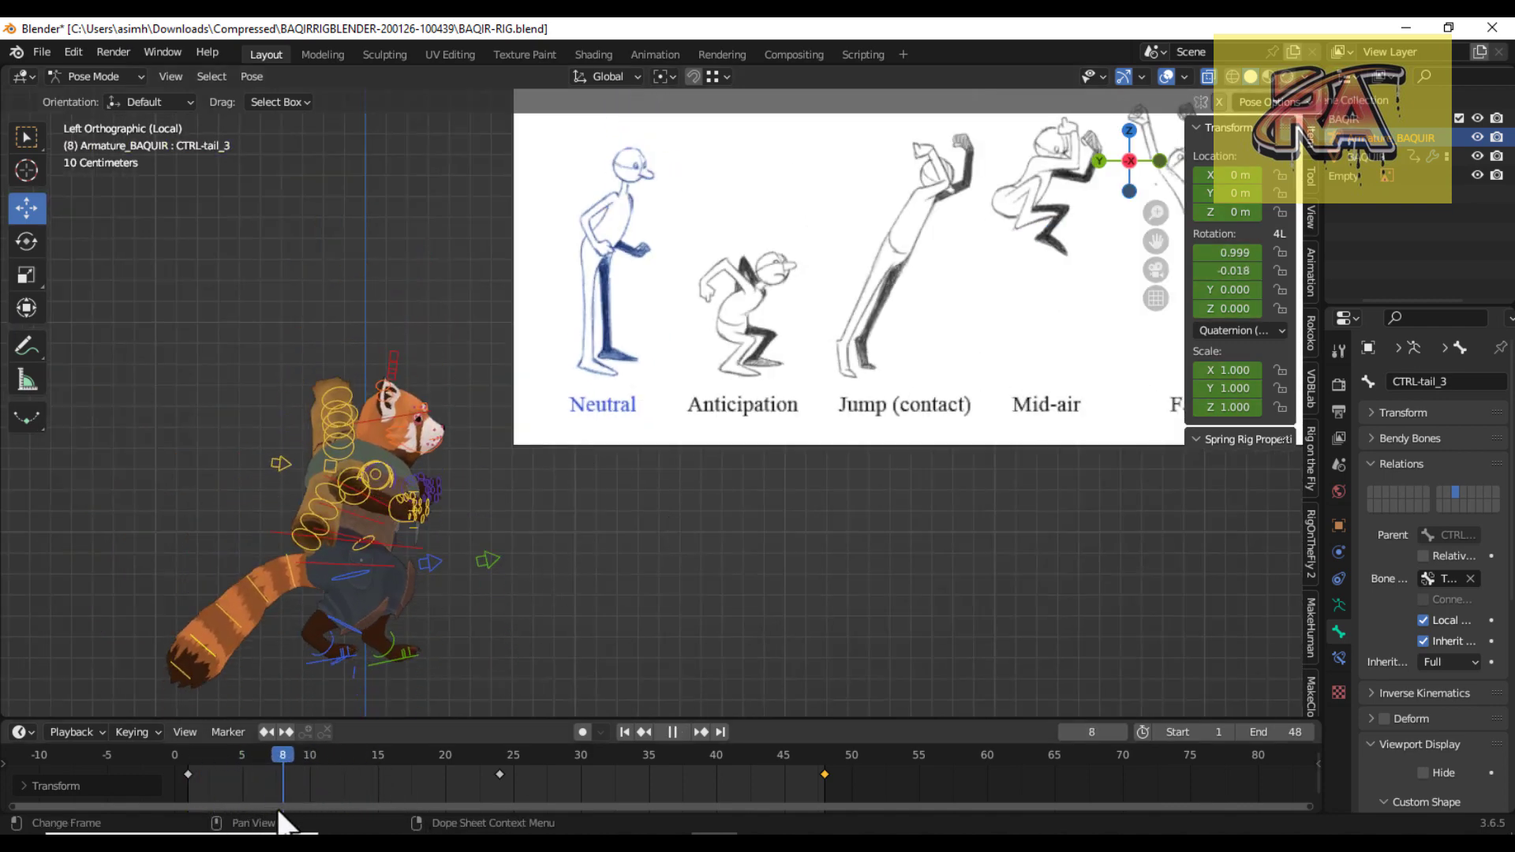
shift+middle_drag(378, 632, 485, 580)
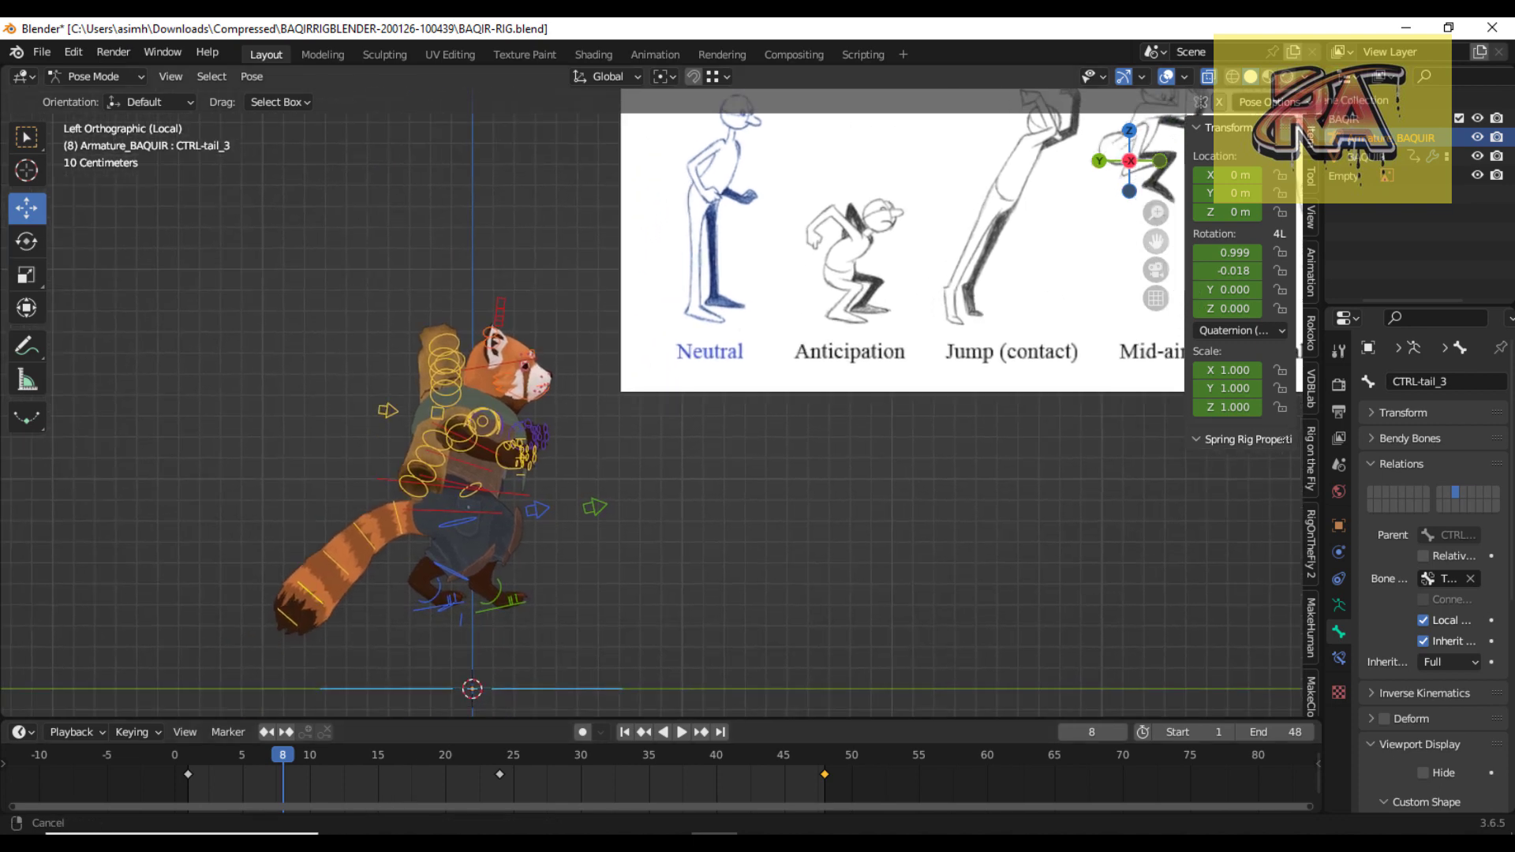
scroll(527, 610, up, 1)
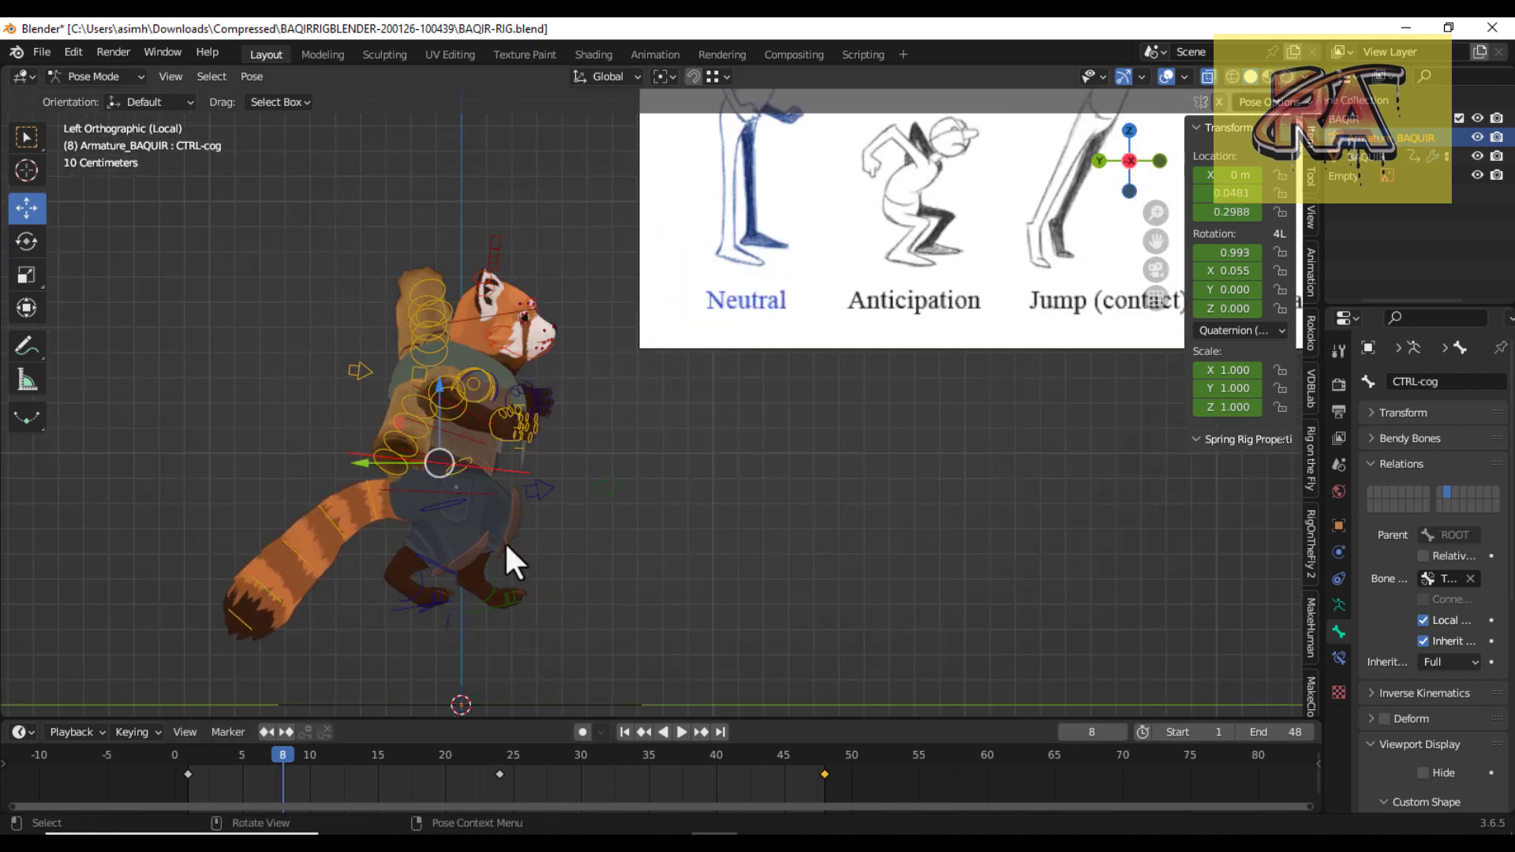
Cancel lowering the body, then rotate the tail root to about W 0.957, X 0.276.
click(480, 609)
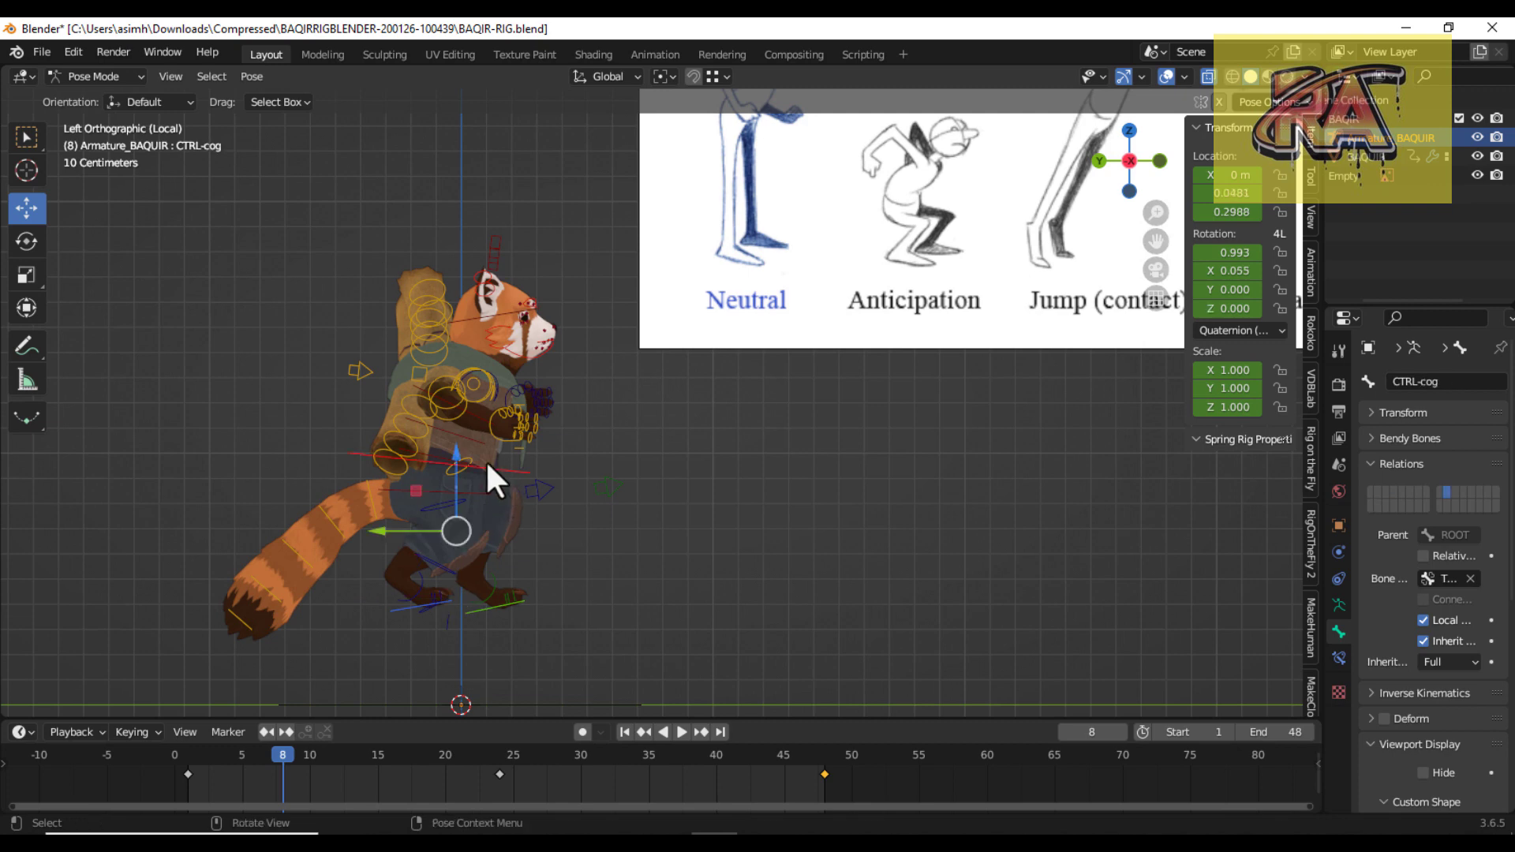
key(g)
key(z)
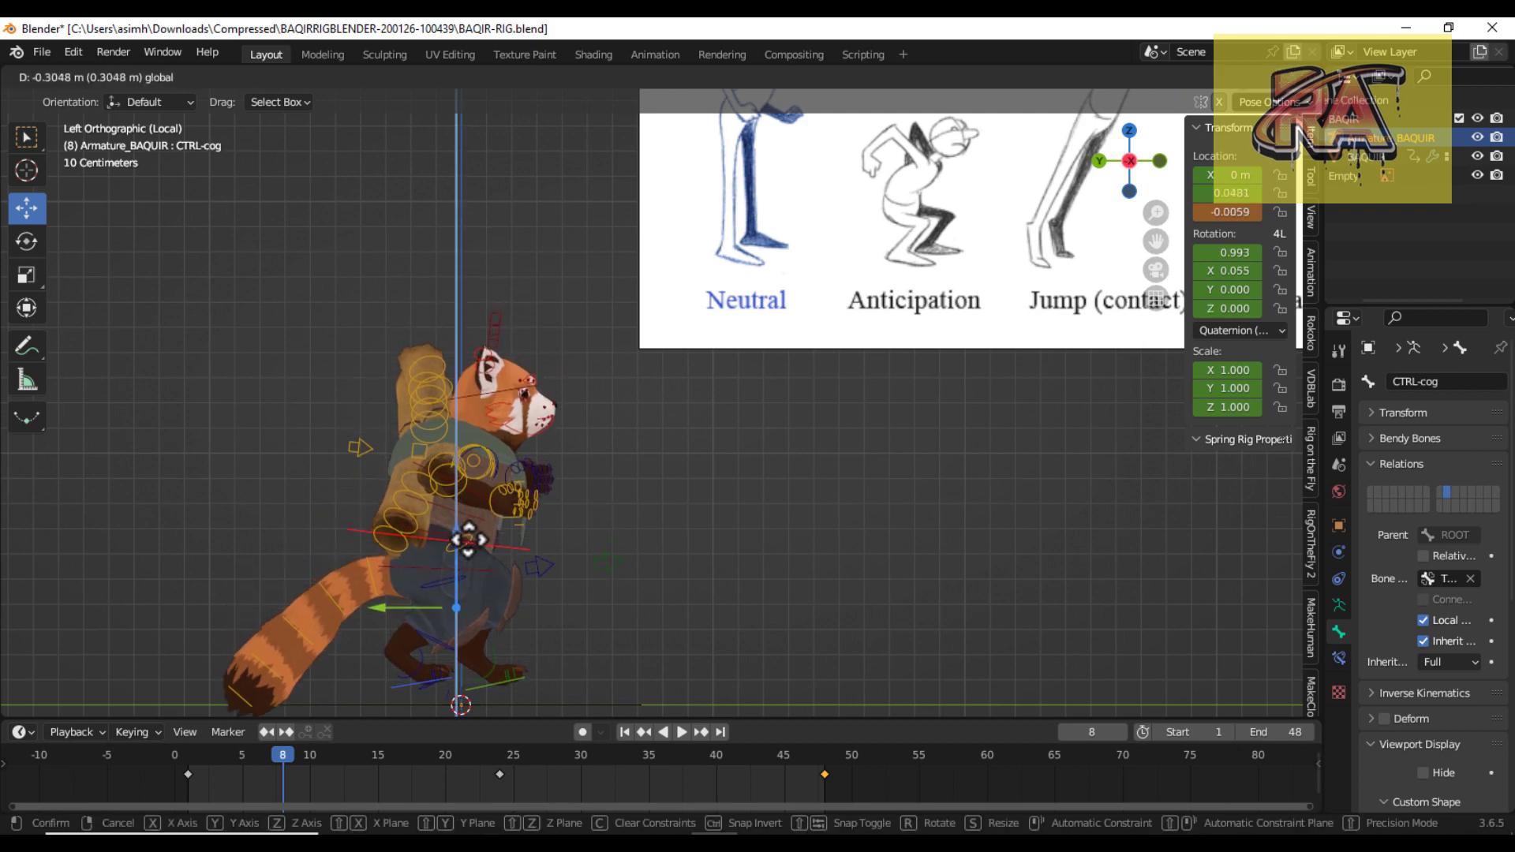
key(Escape)
click(377, 609)
key(r)
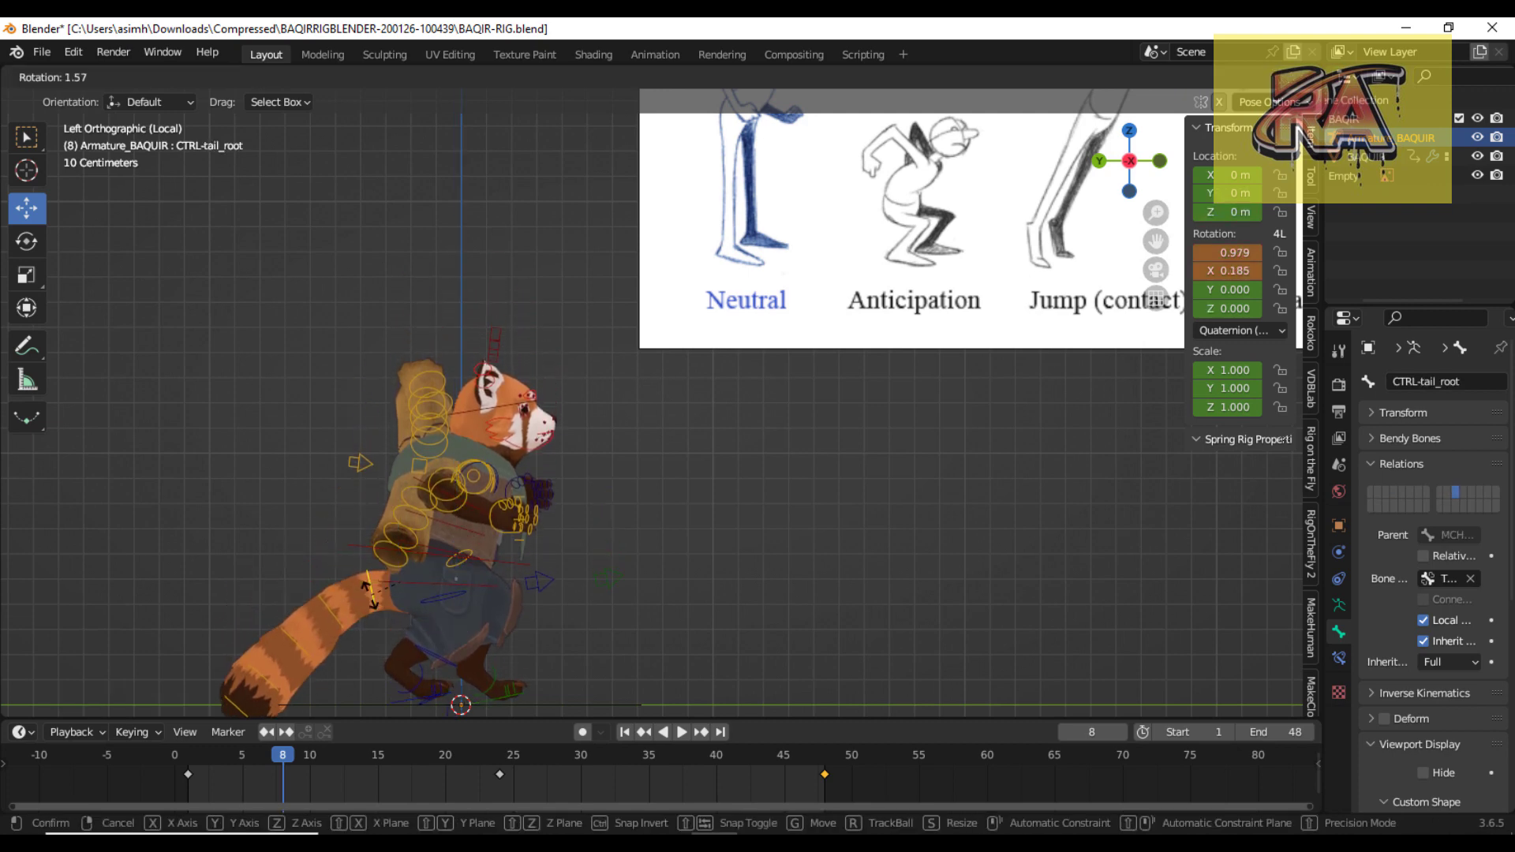
click(1086, 357)
scroll(1085, 357, up, 3)
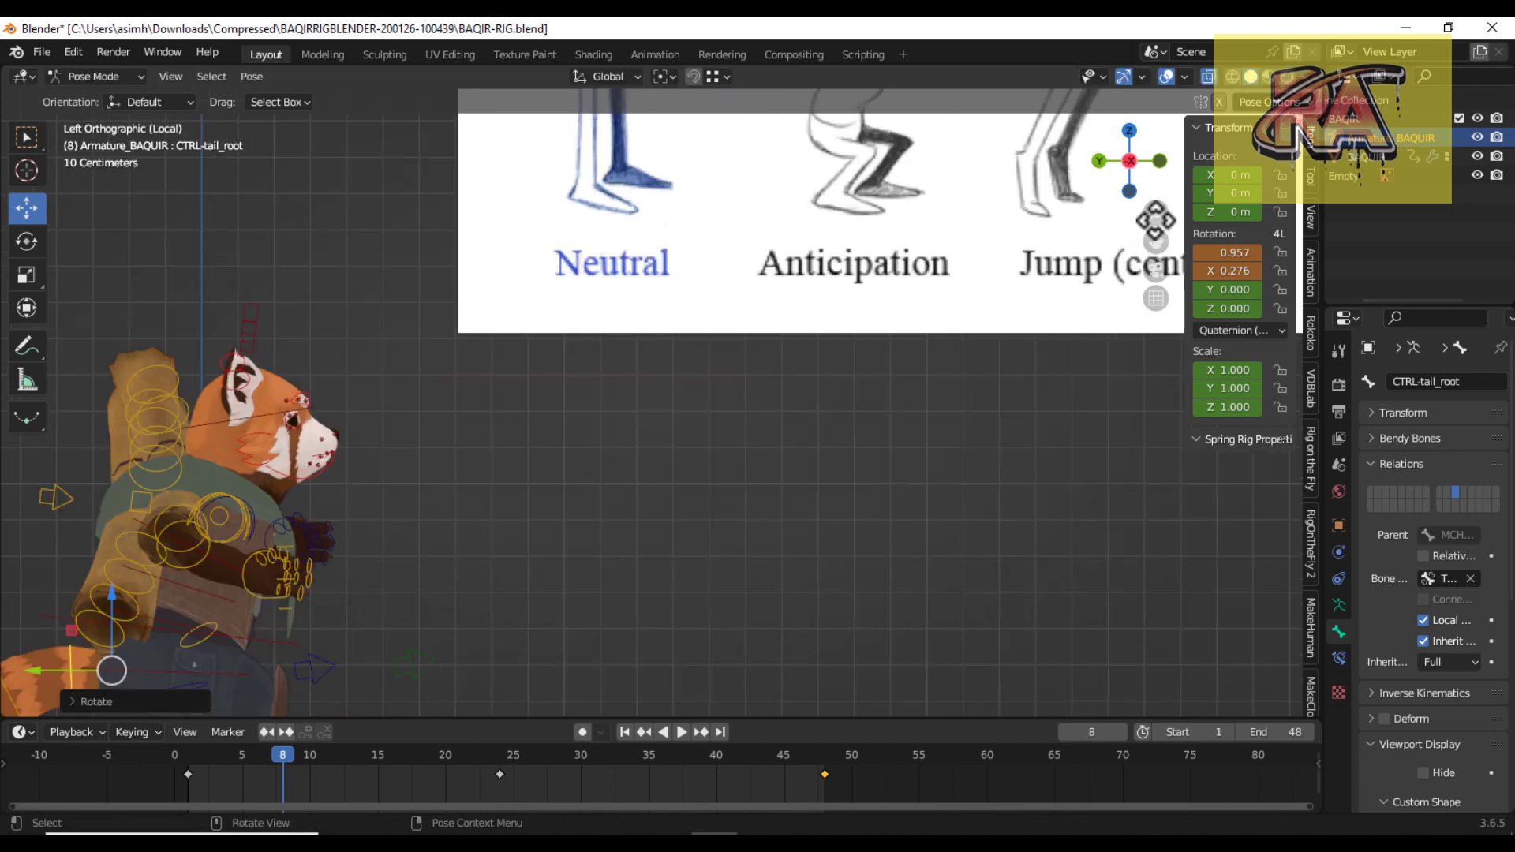
Move the reference image down in Object Mode to Y -3.4, Z 0.95 beside the panda.
key(ctrl+Tab)
click(655, 272)
key(g)
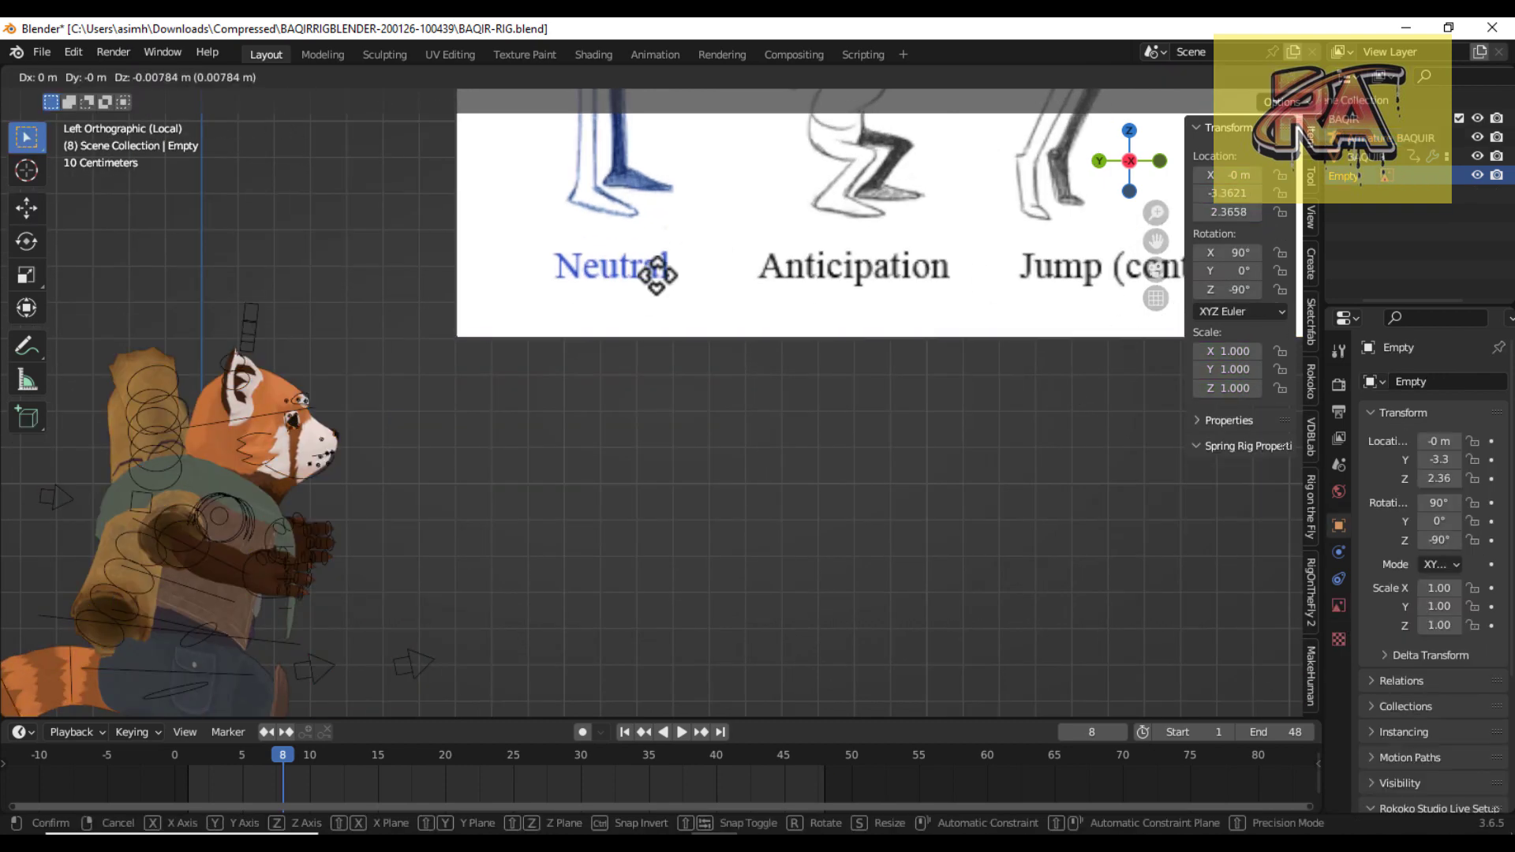
click(648, 643)
scroll(873, 514, down, 2)
key(g)
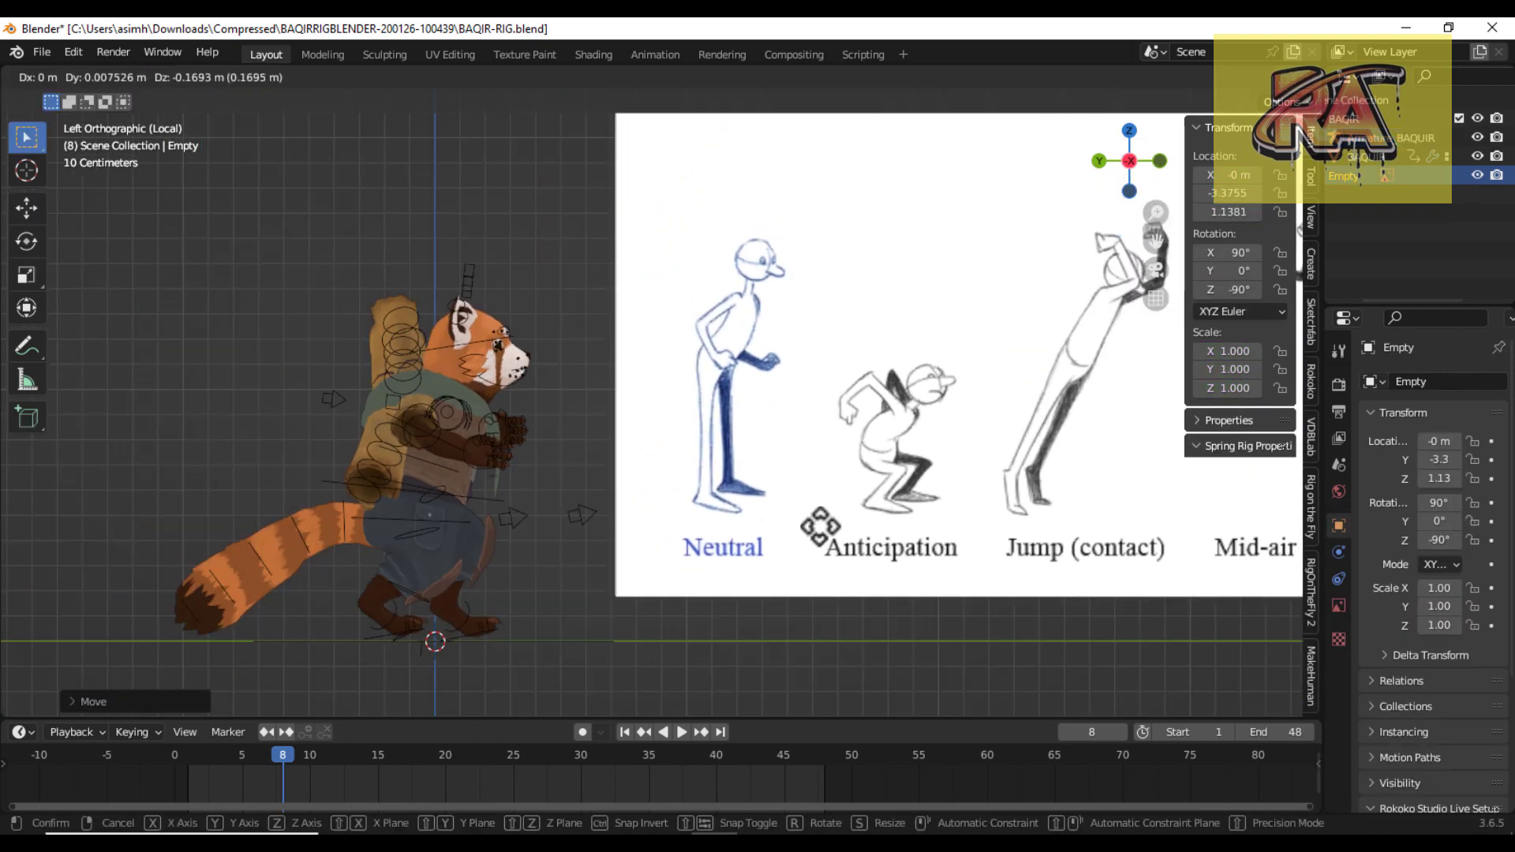
click(838, 568)
Try an annotation circle, undo it, and reselect the red panda rig.
click(17, 352)
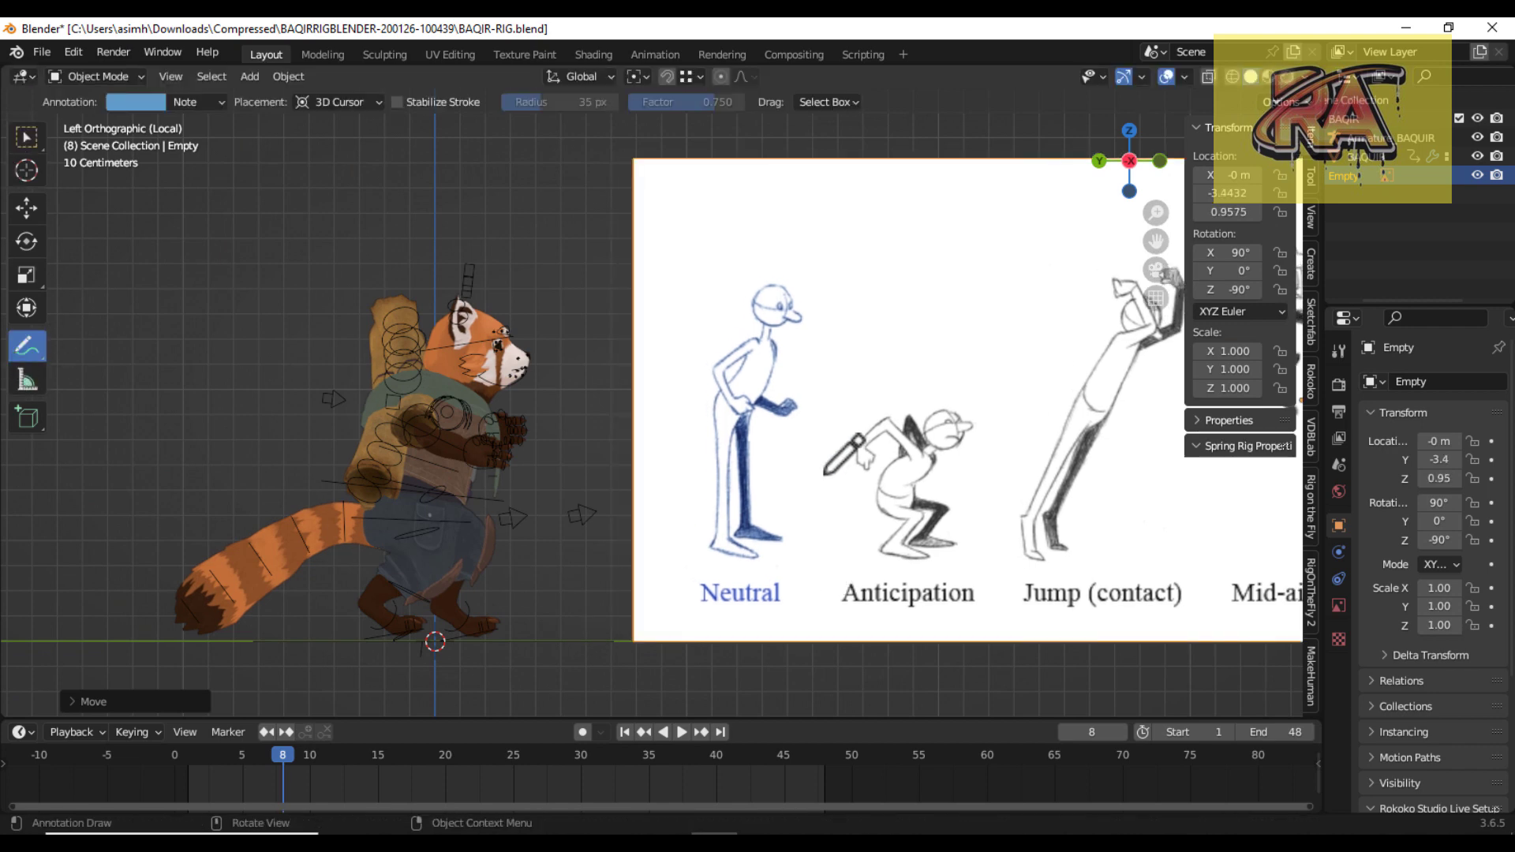
key(ctrl+z)
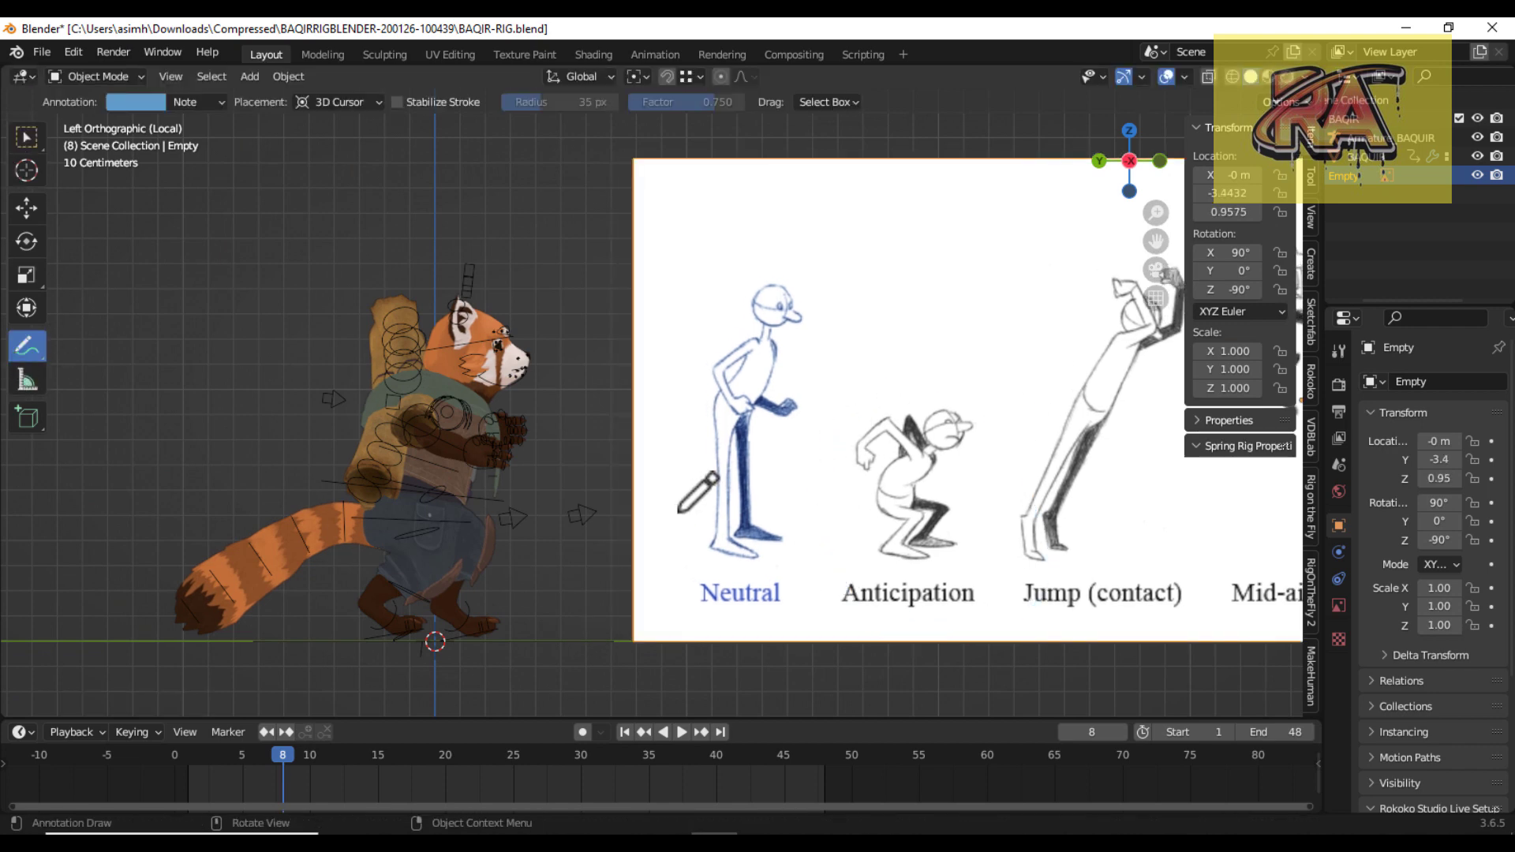
click(26, 138)
scroll(442, 624, up, 1)
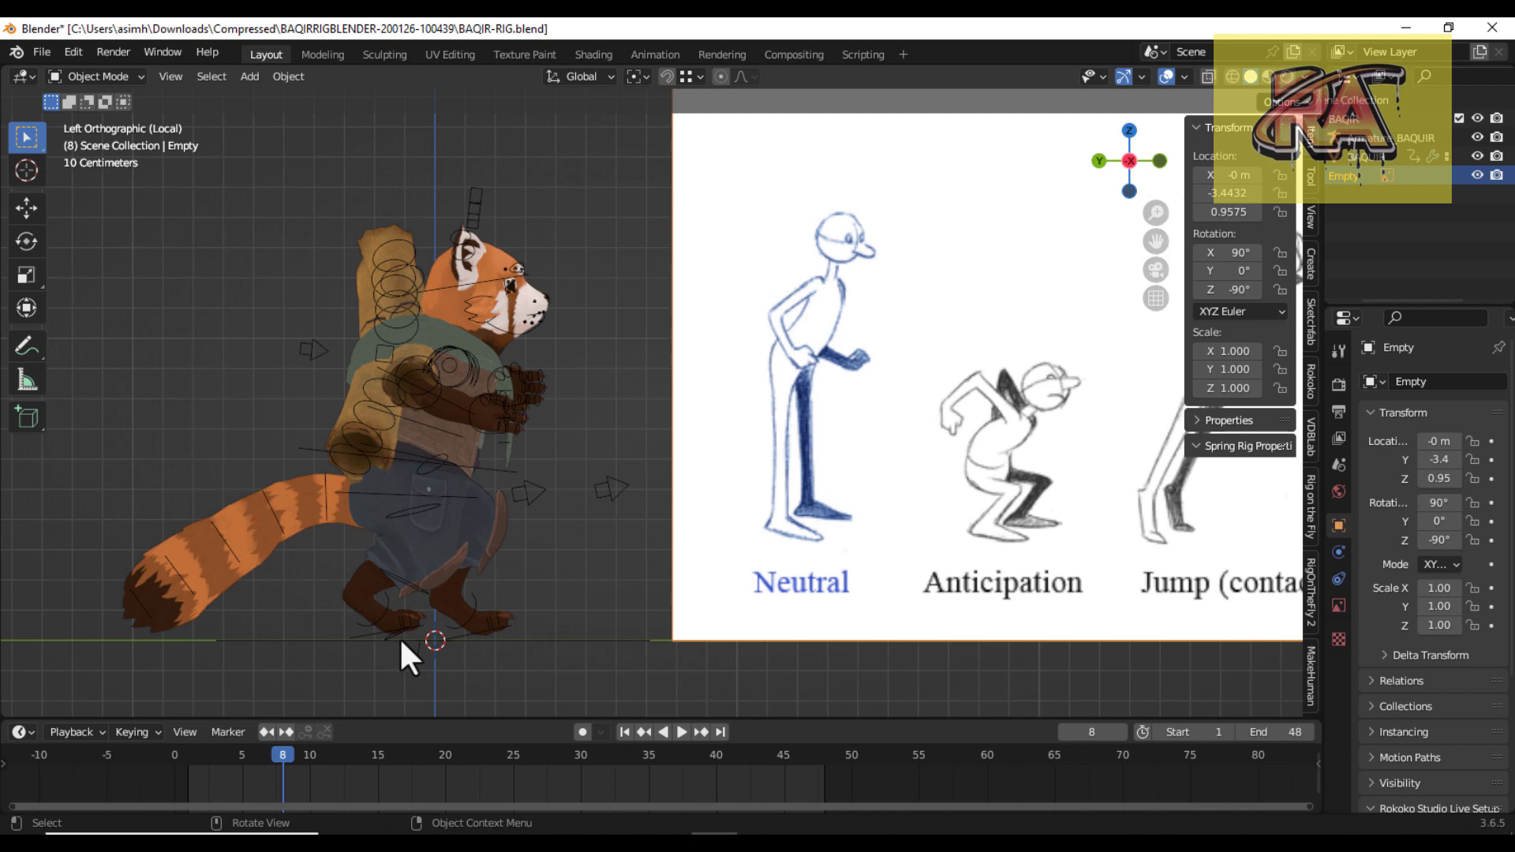
click(390, 634)
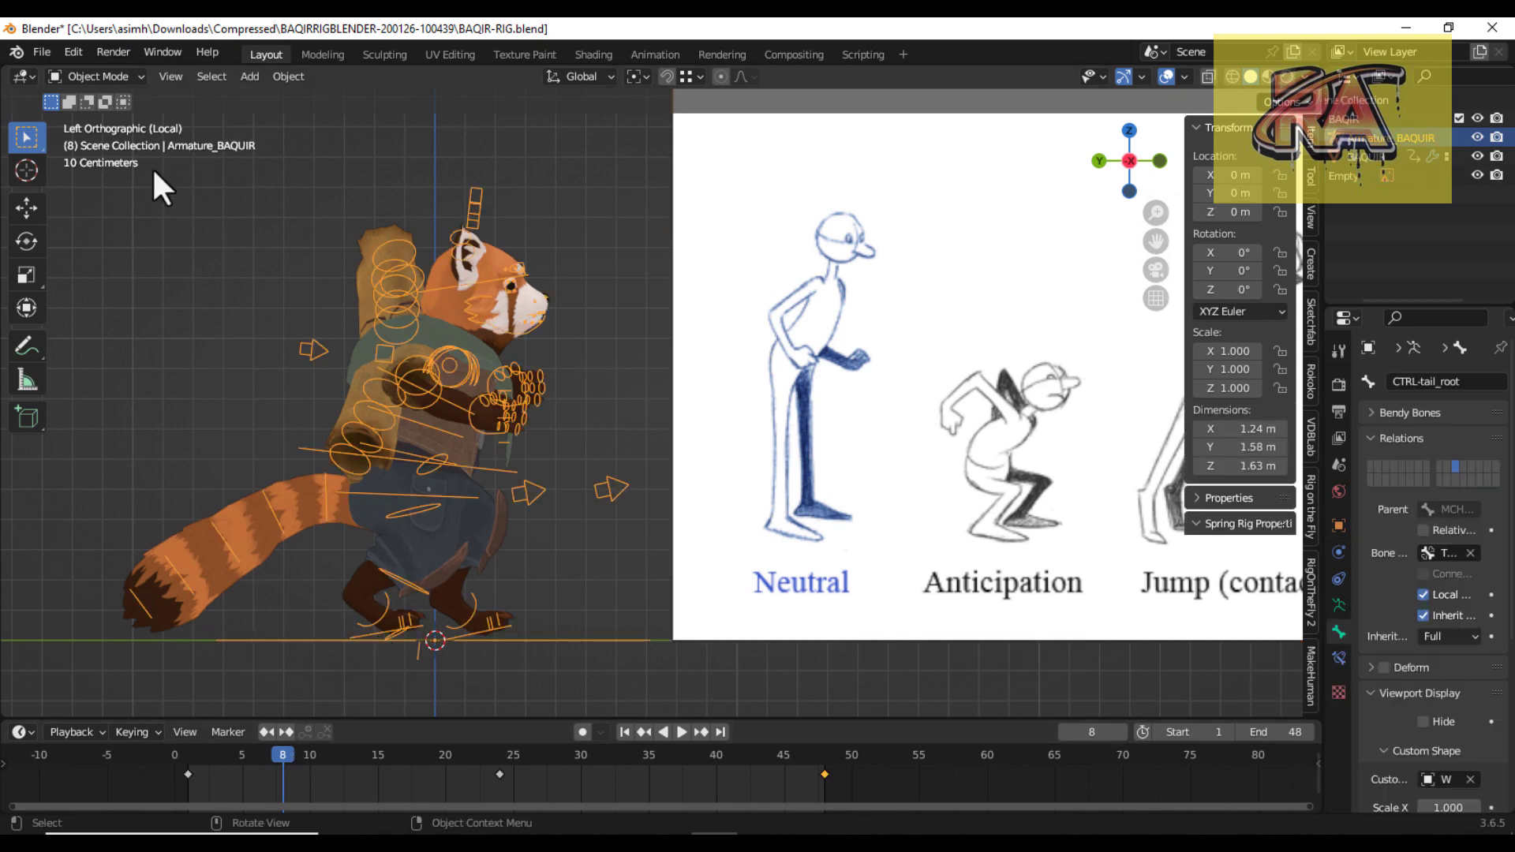
In Pose Mode, adjust the right foot's height and rotate and reposition the left foot.
click(118, 140)
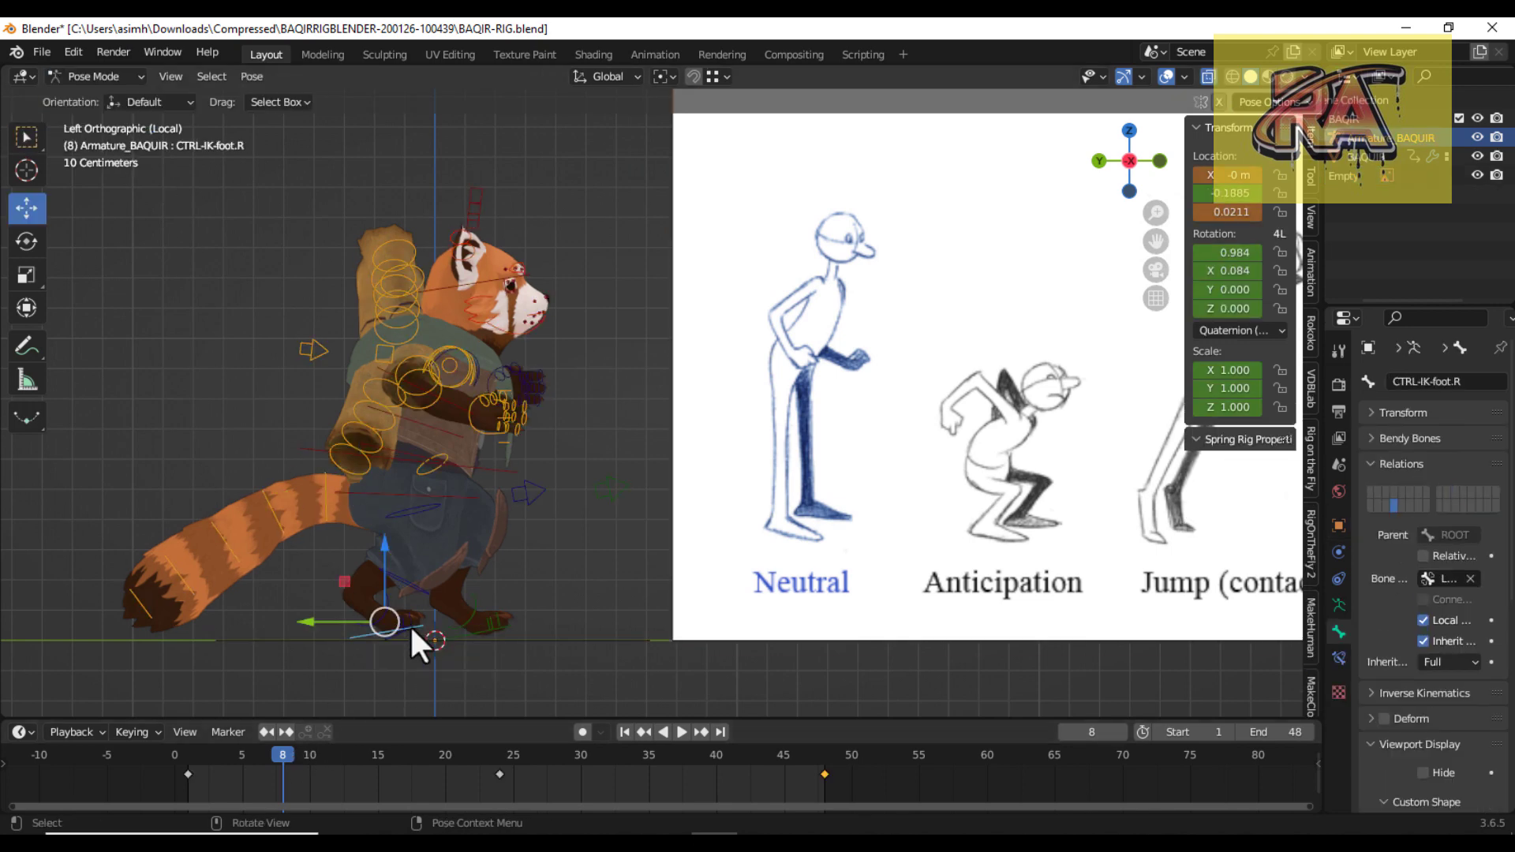
key(r)
key(Escape)
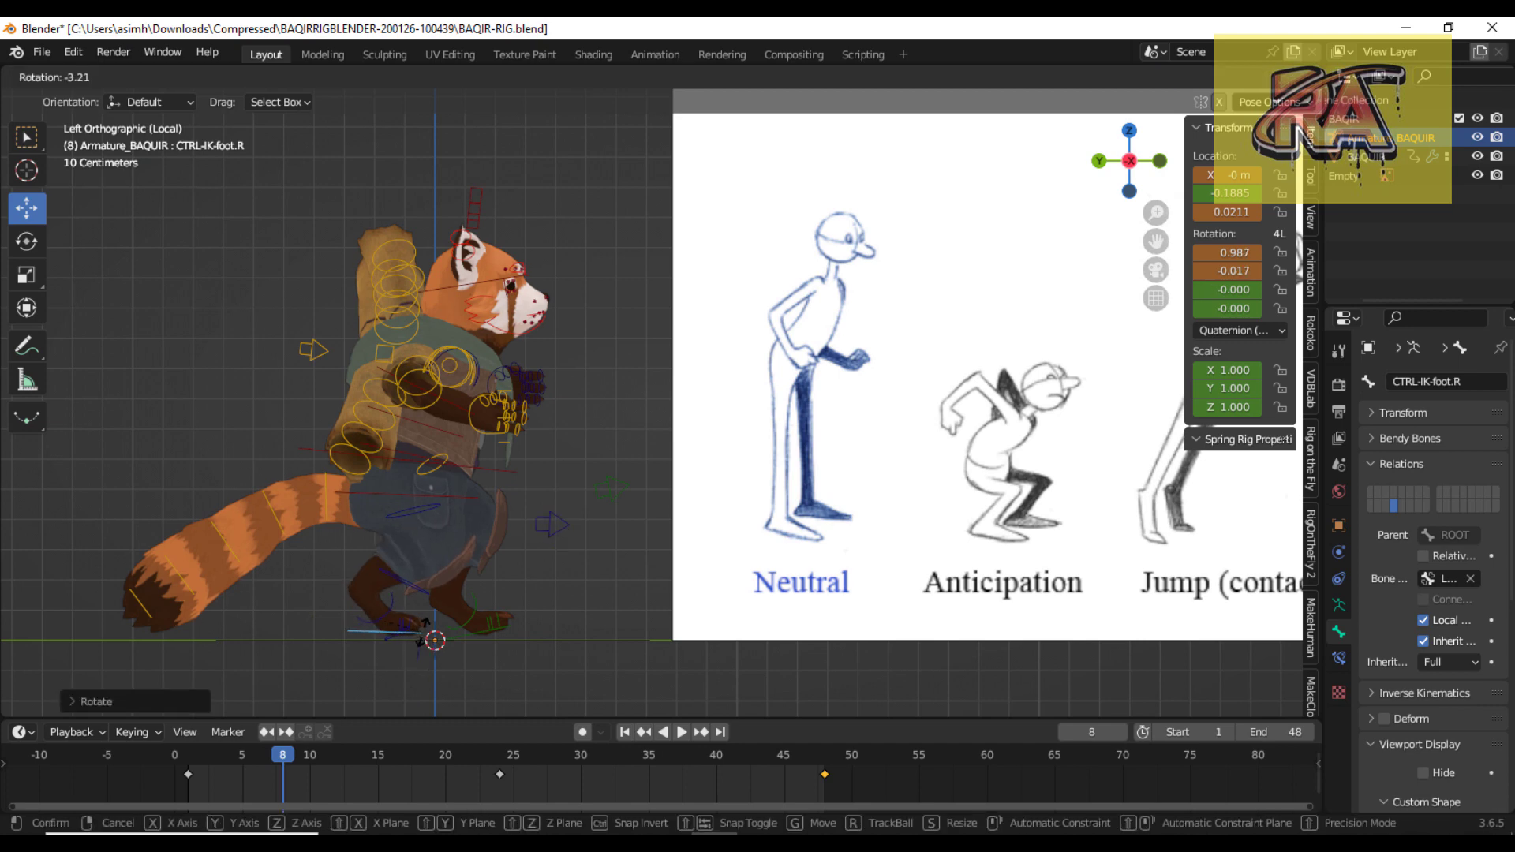
drag(394, 584, 389, 552)
click(485, 633)
key(r)
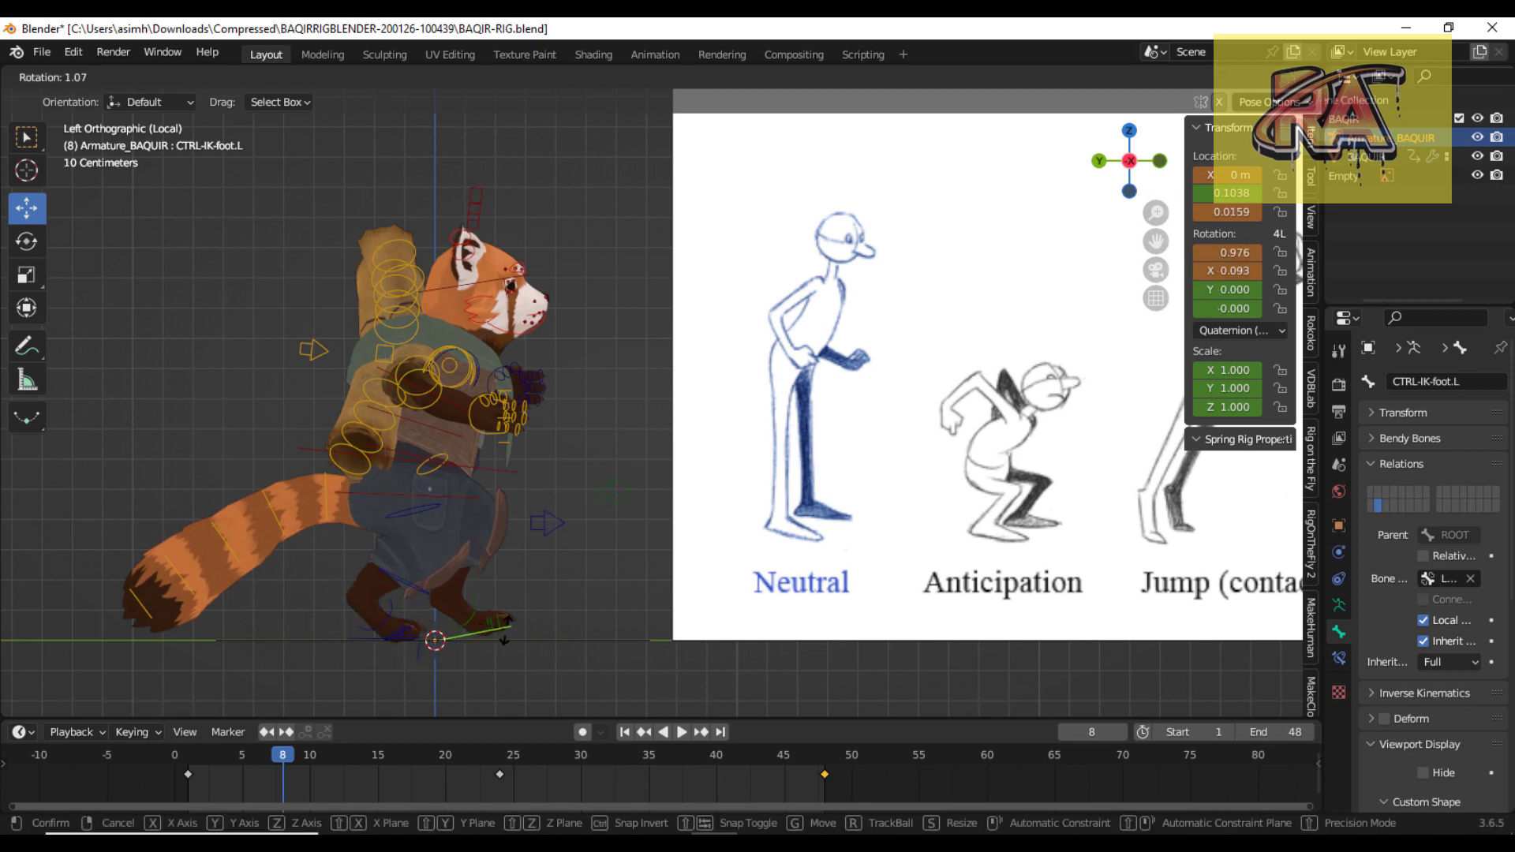
click(504, 631)
key(r)
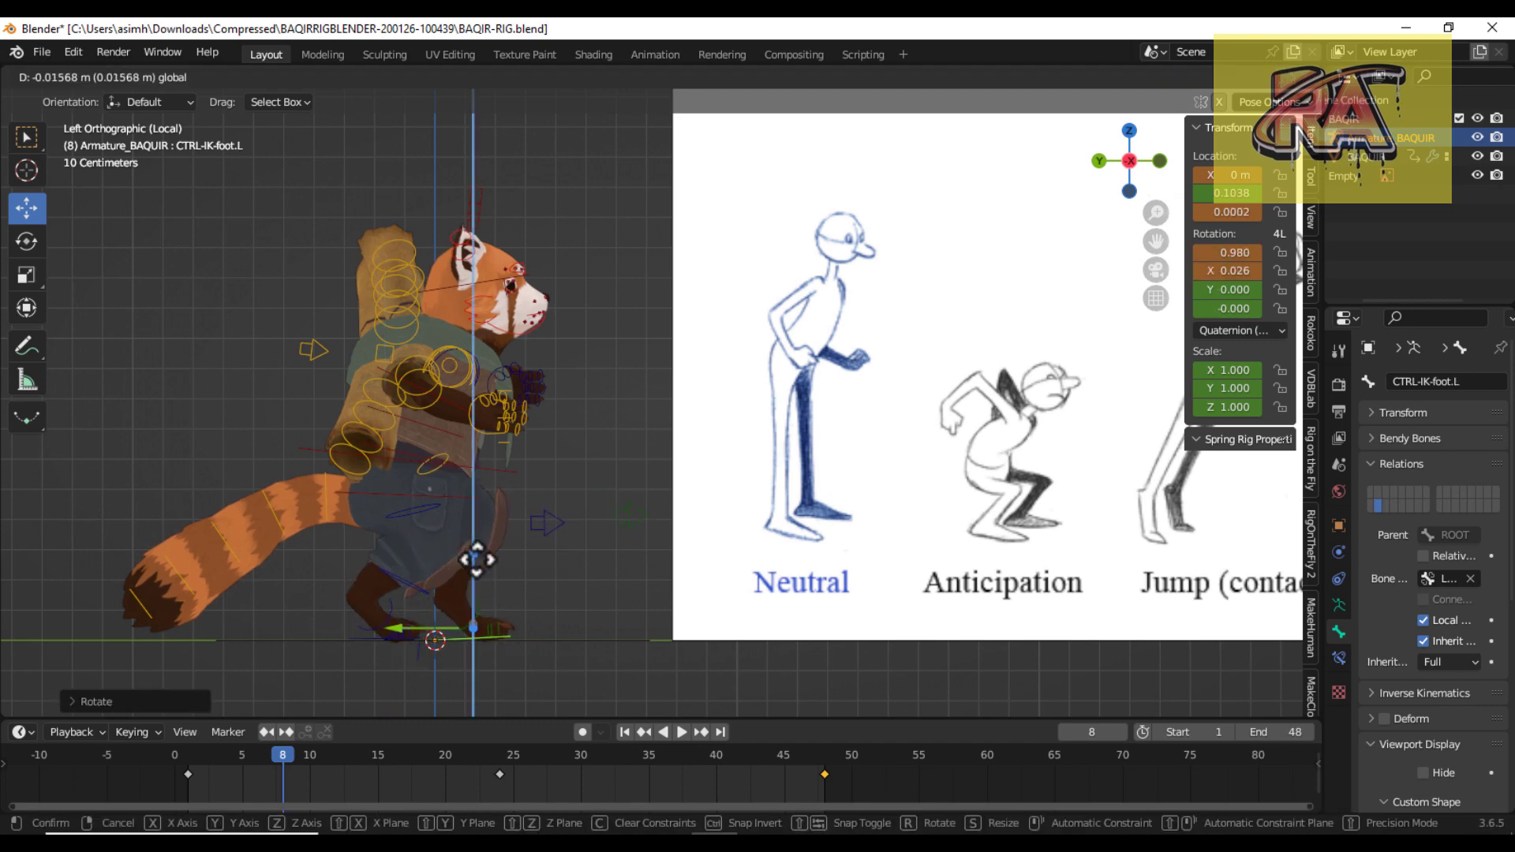
click(507, 626)
Lower the hips to Z -0.2448 and re-tilt the first tail control.
click(404, 466)
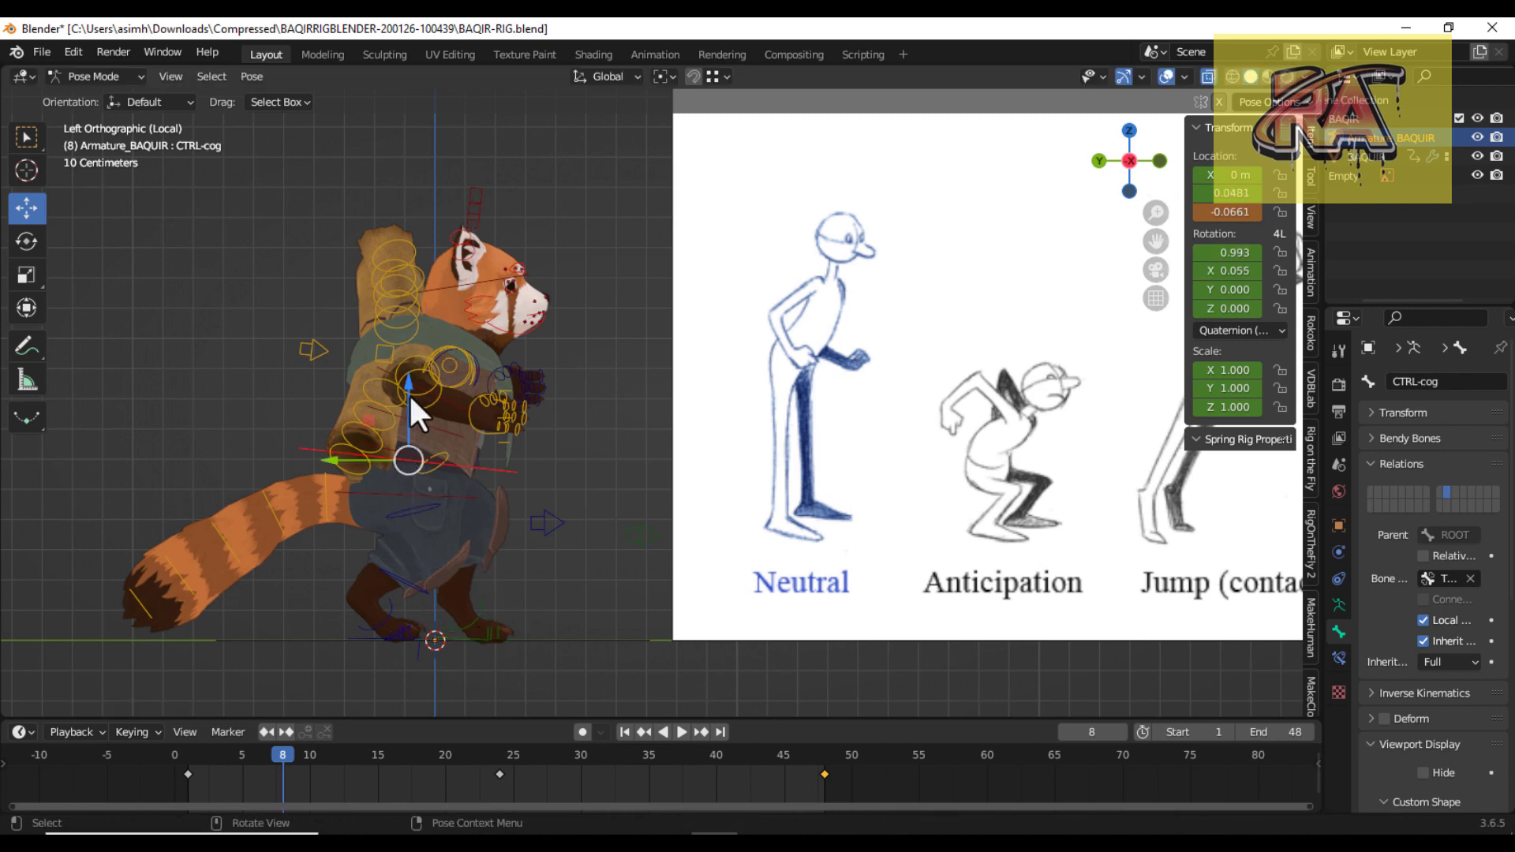
drag(410, 397, 413, 442)
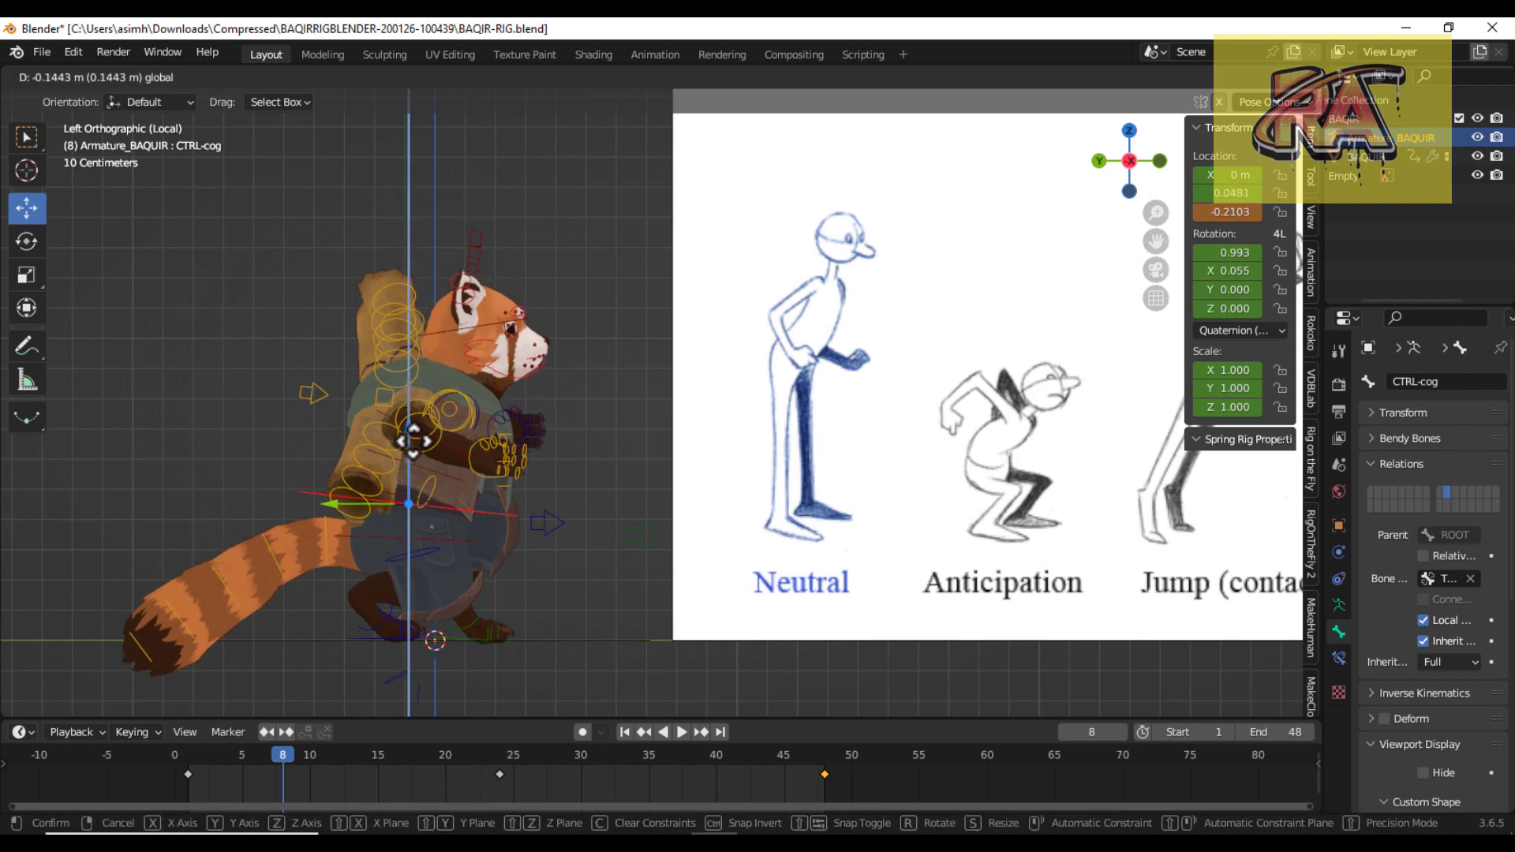
drag(413, 442, 409, 443)
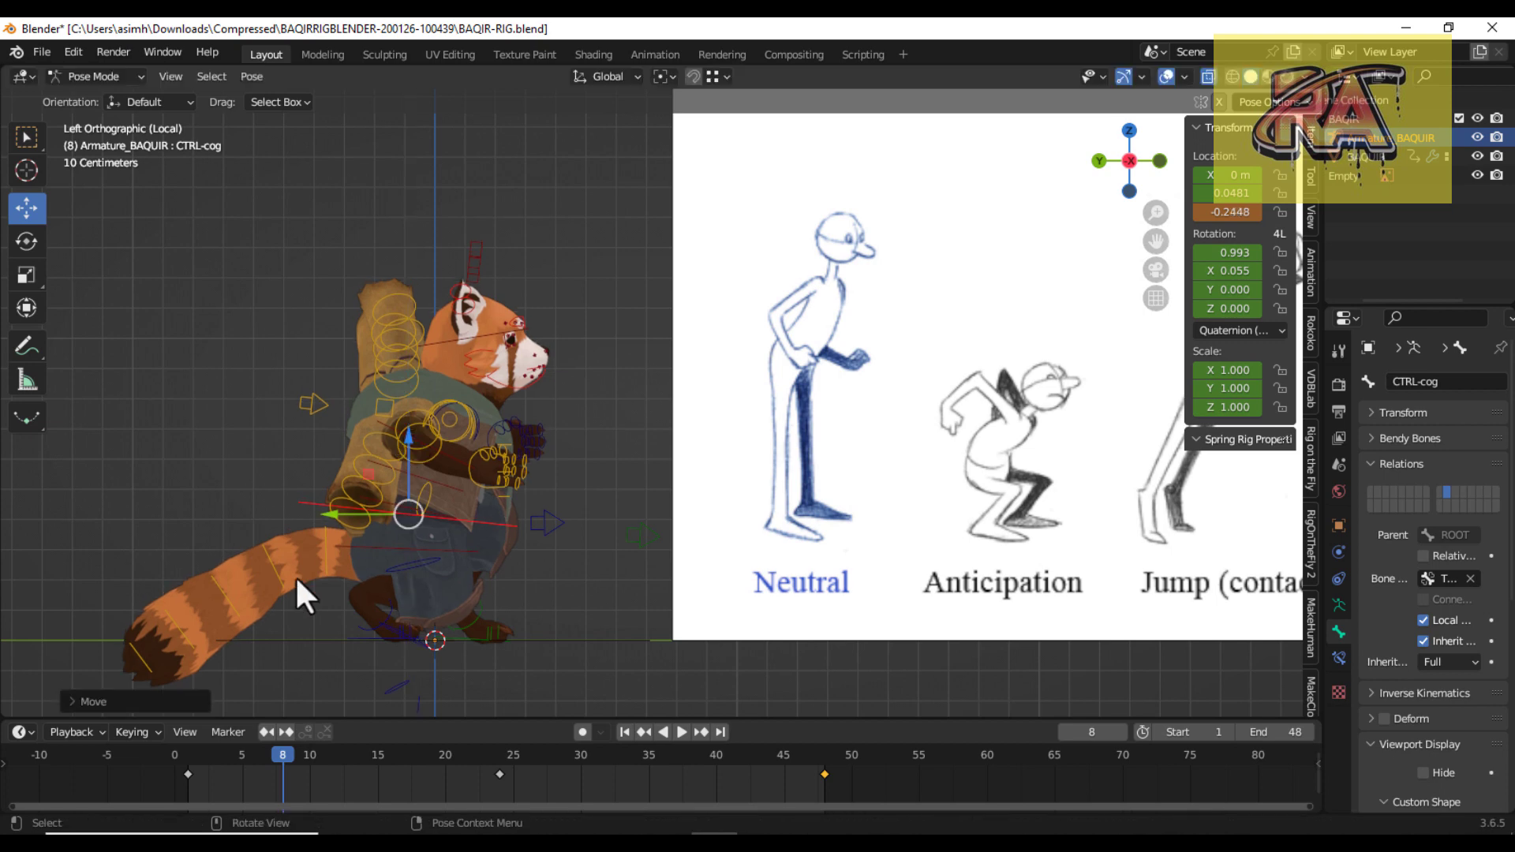
click(295, 594)
key(r)
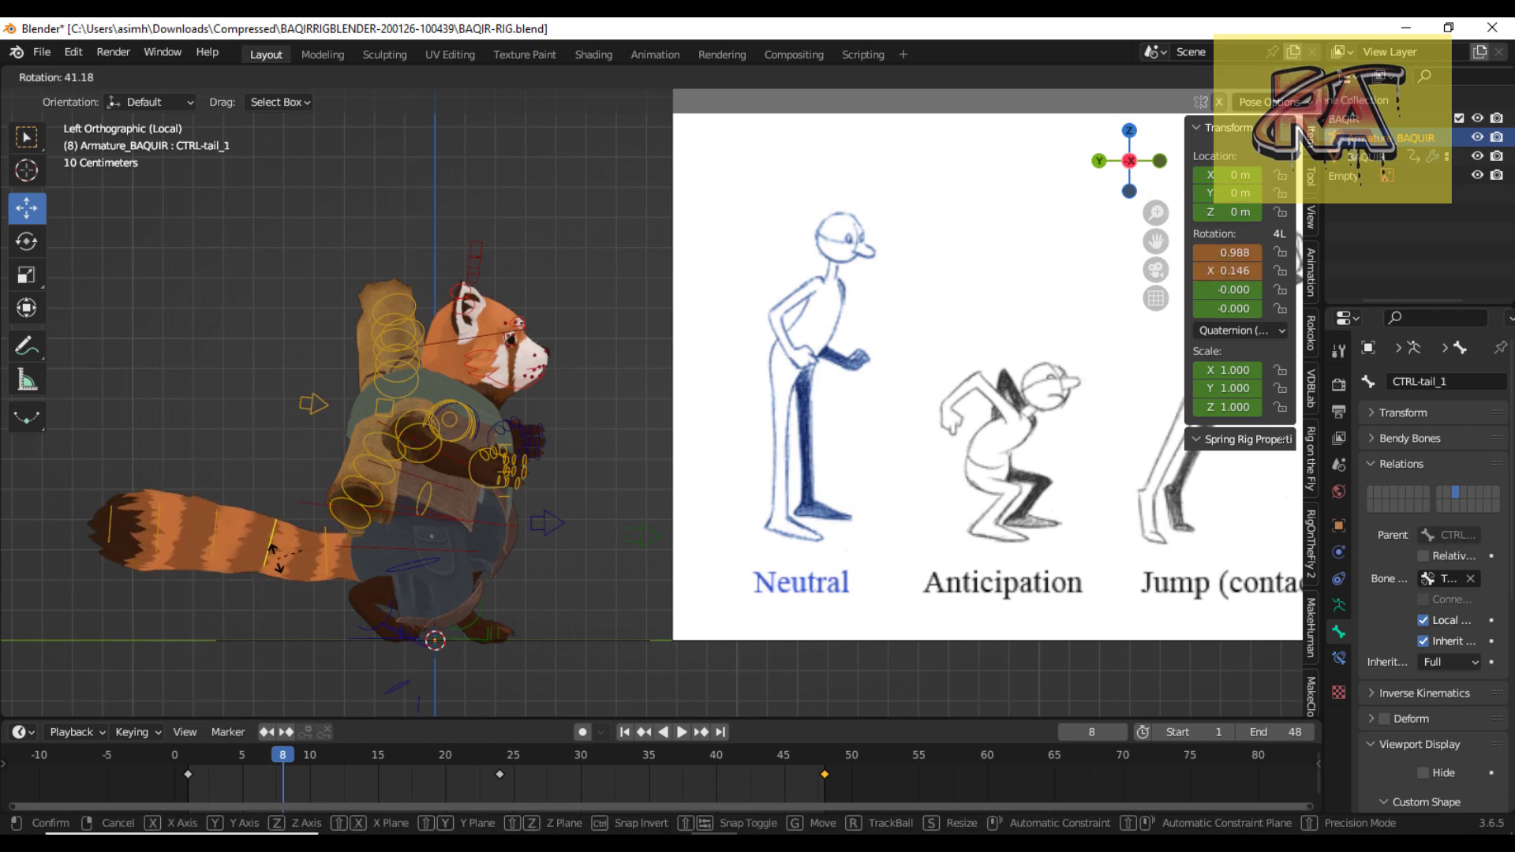
click(268, 550)
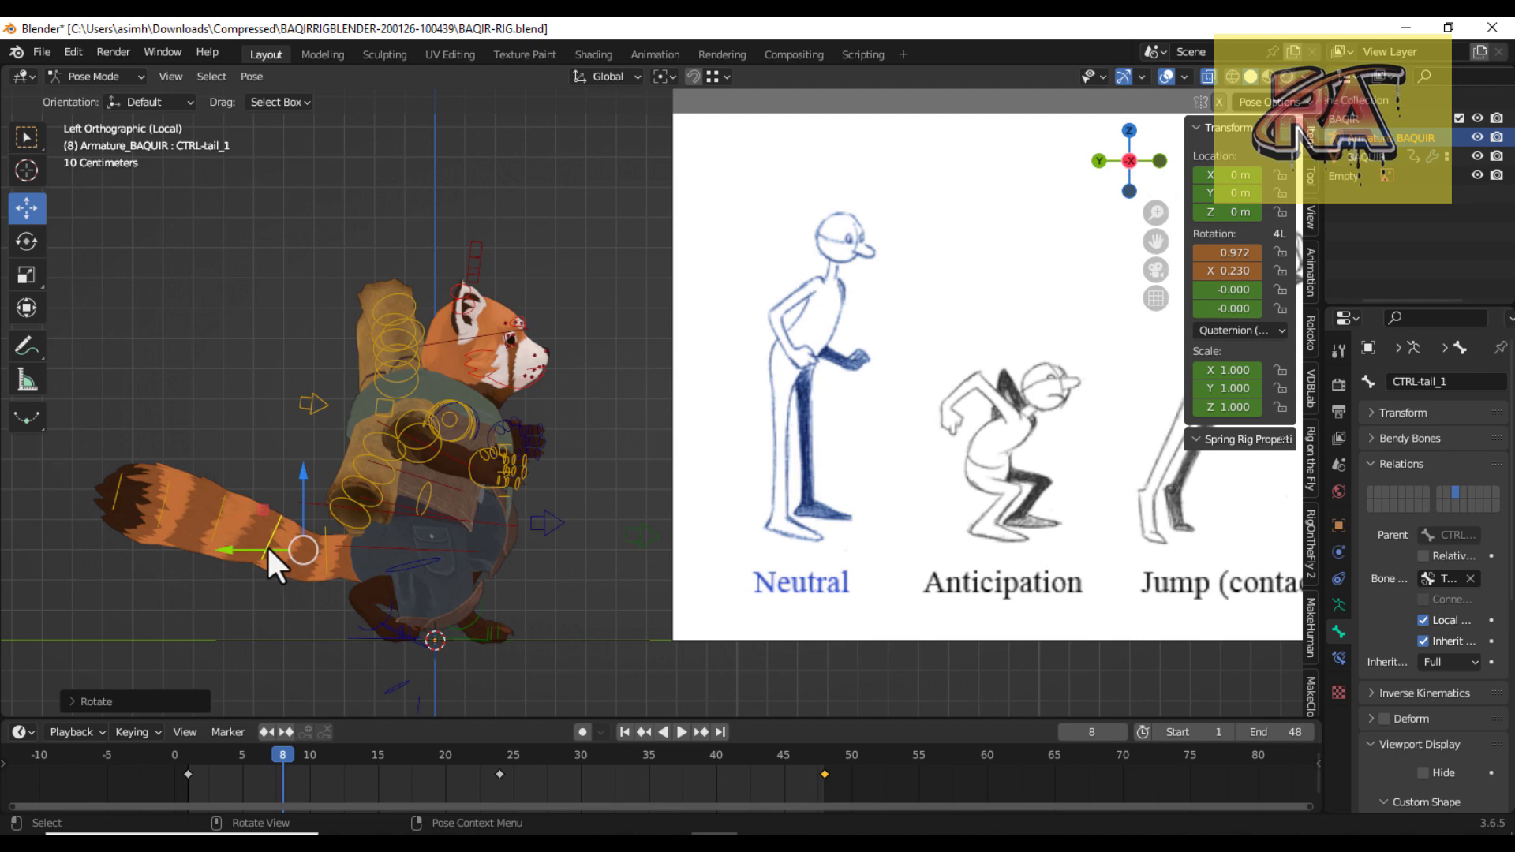
Rotate and move the right hand control to X 0.2915, Z -0.0397.
click(481, 481)
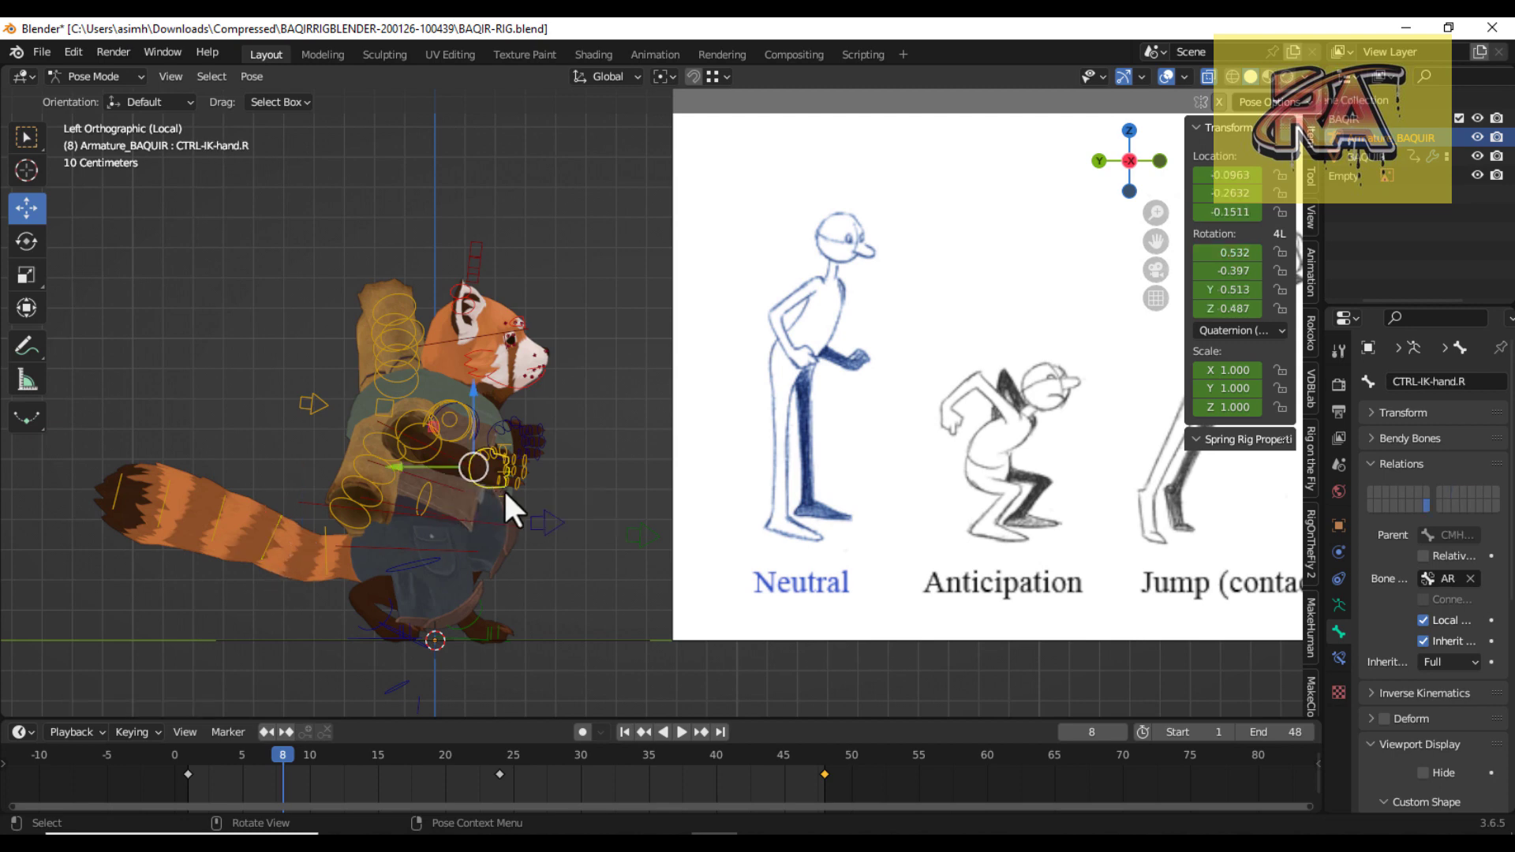
key(r)
click(498, 543)
key(g)
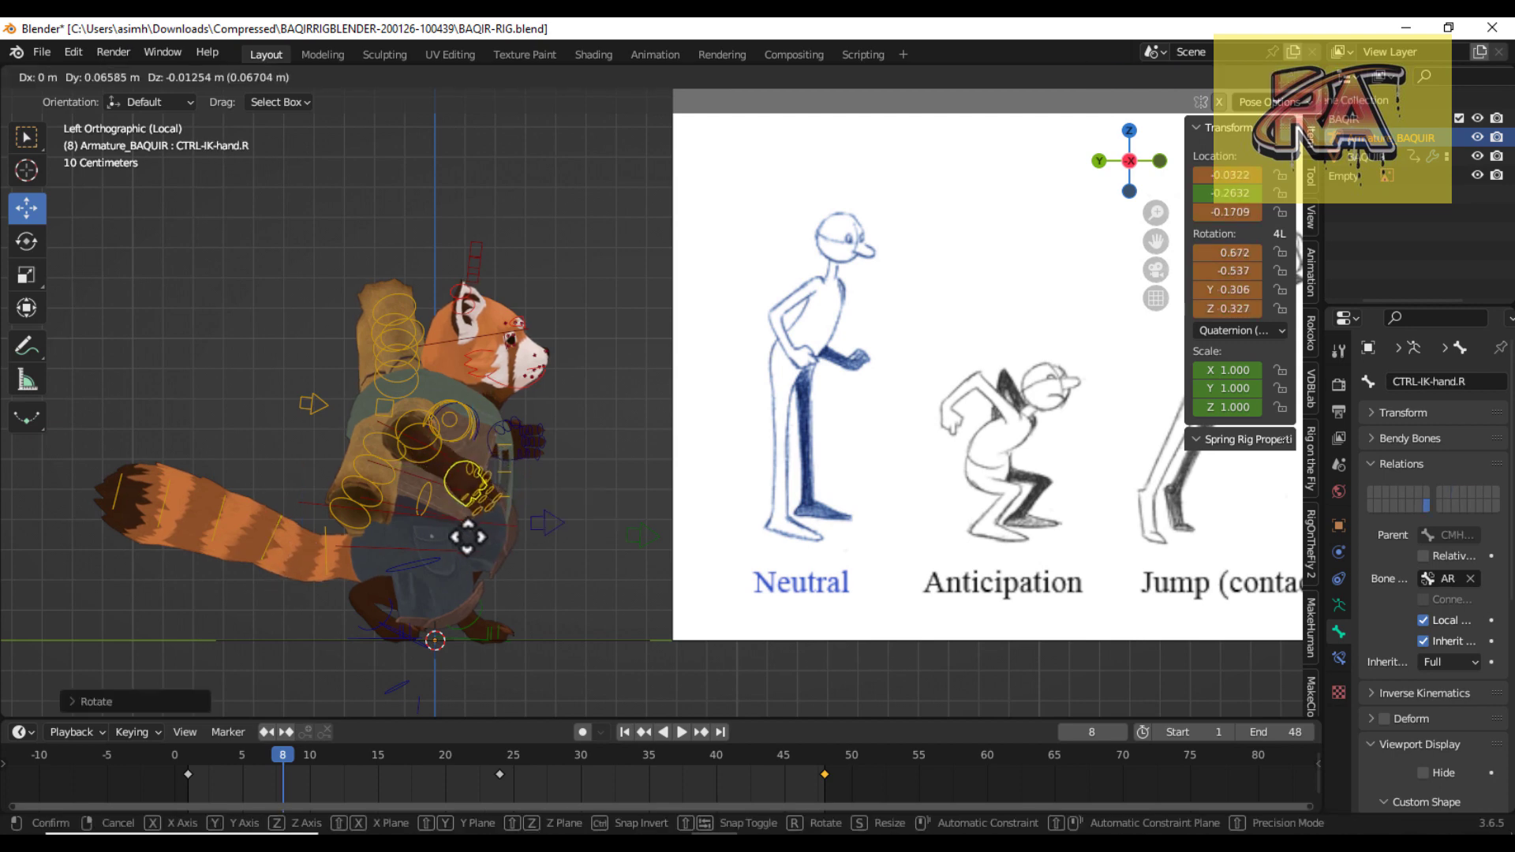
click(381, 505)
key(r)
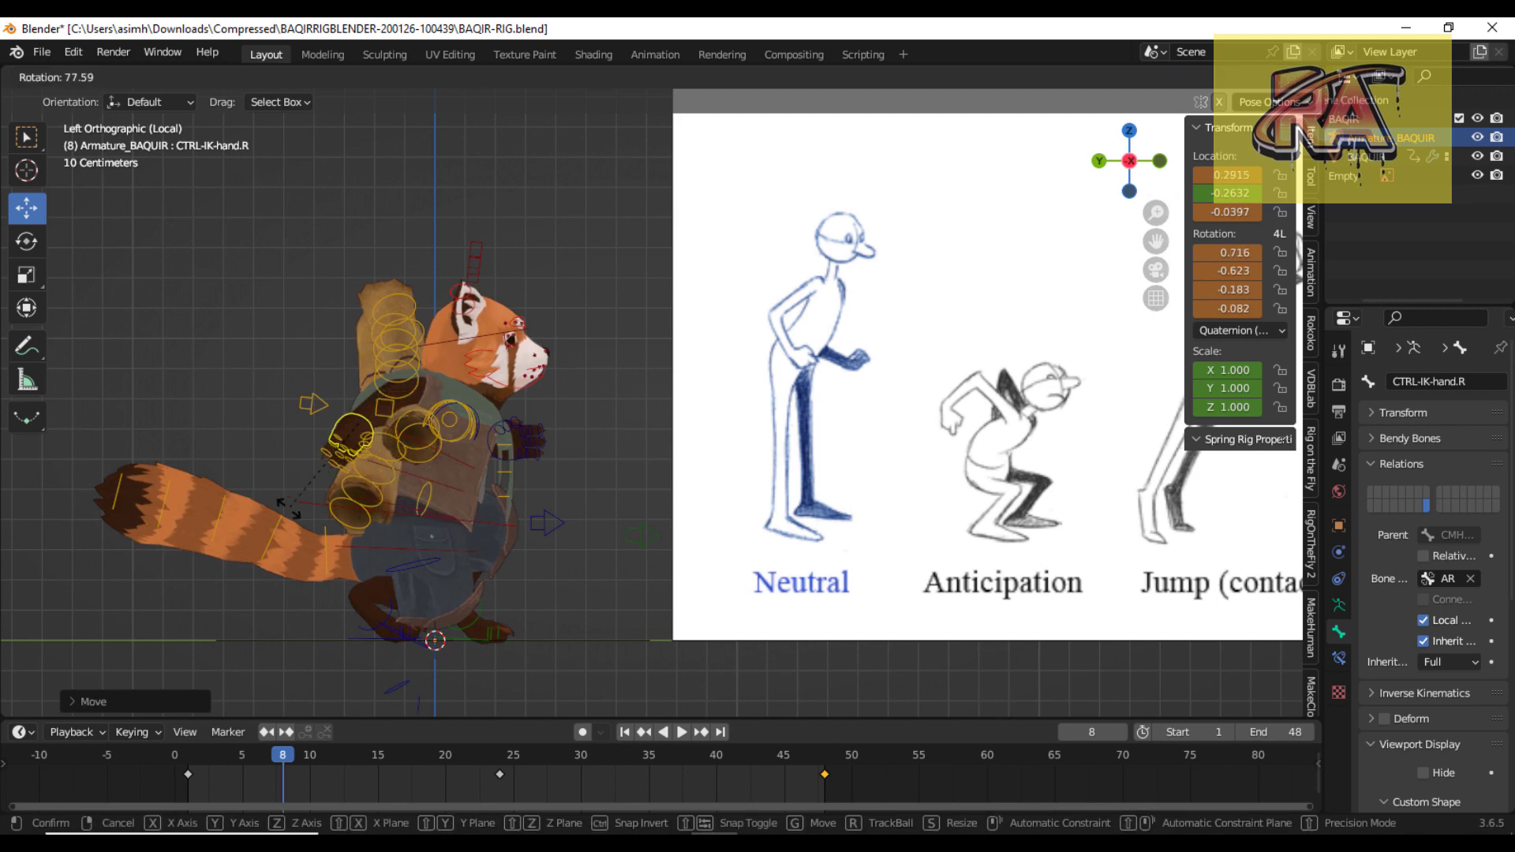
click(288, 509)
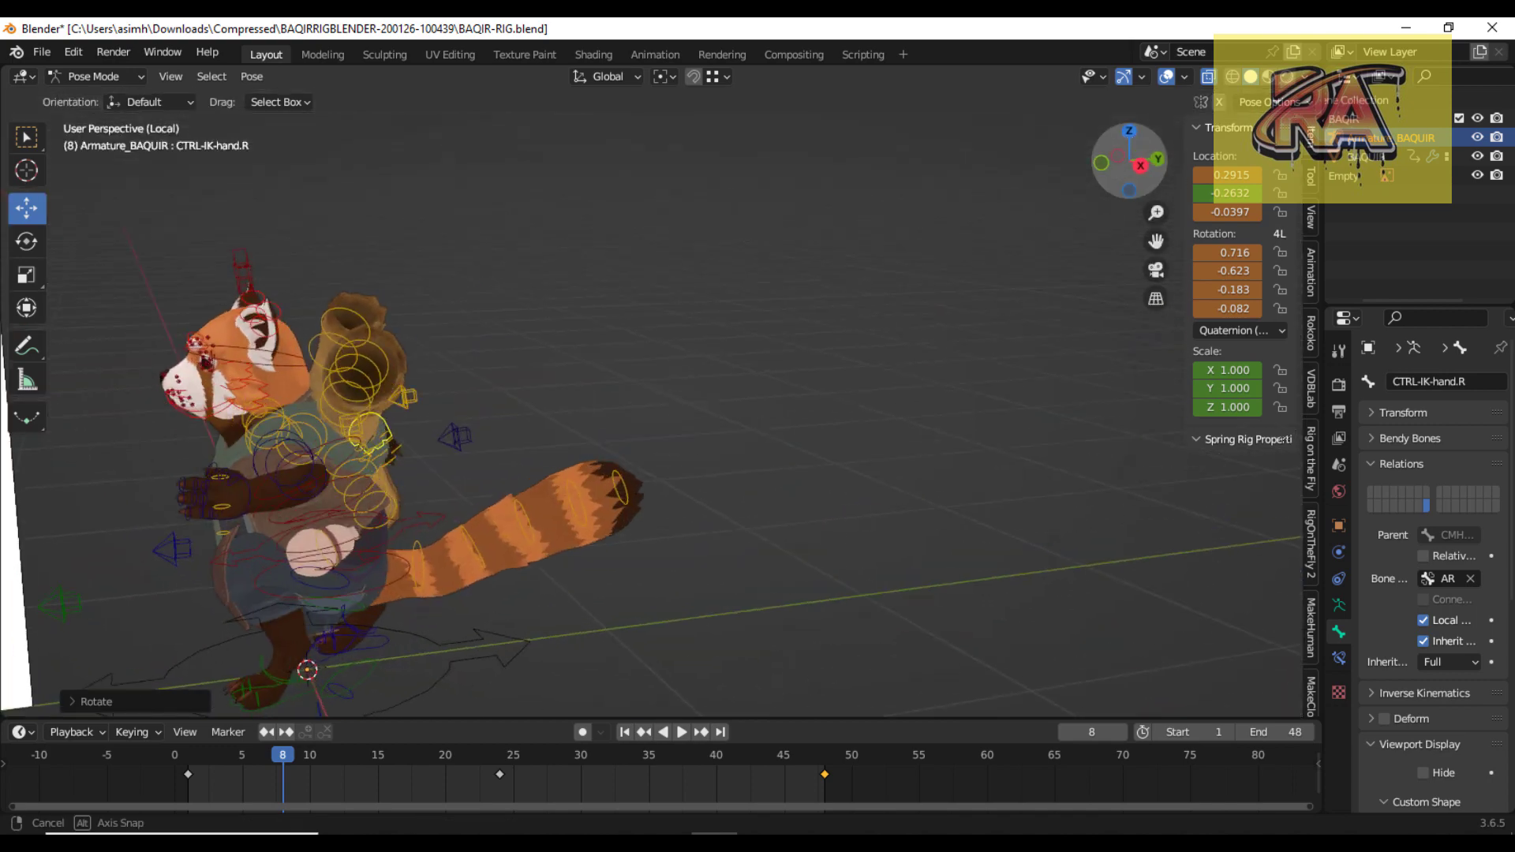
From the opposite side, select the left hand IK control and rotate it.
click(1121, 167)
scroll(465, 432, up, 6)
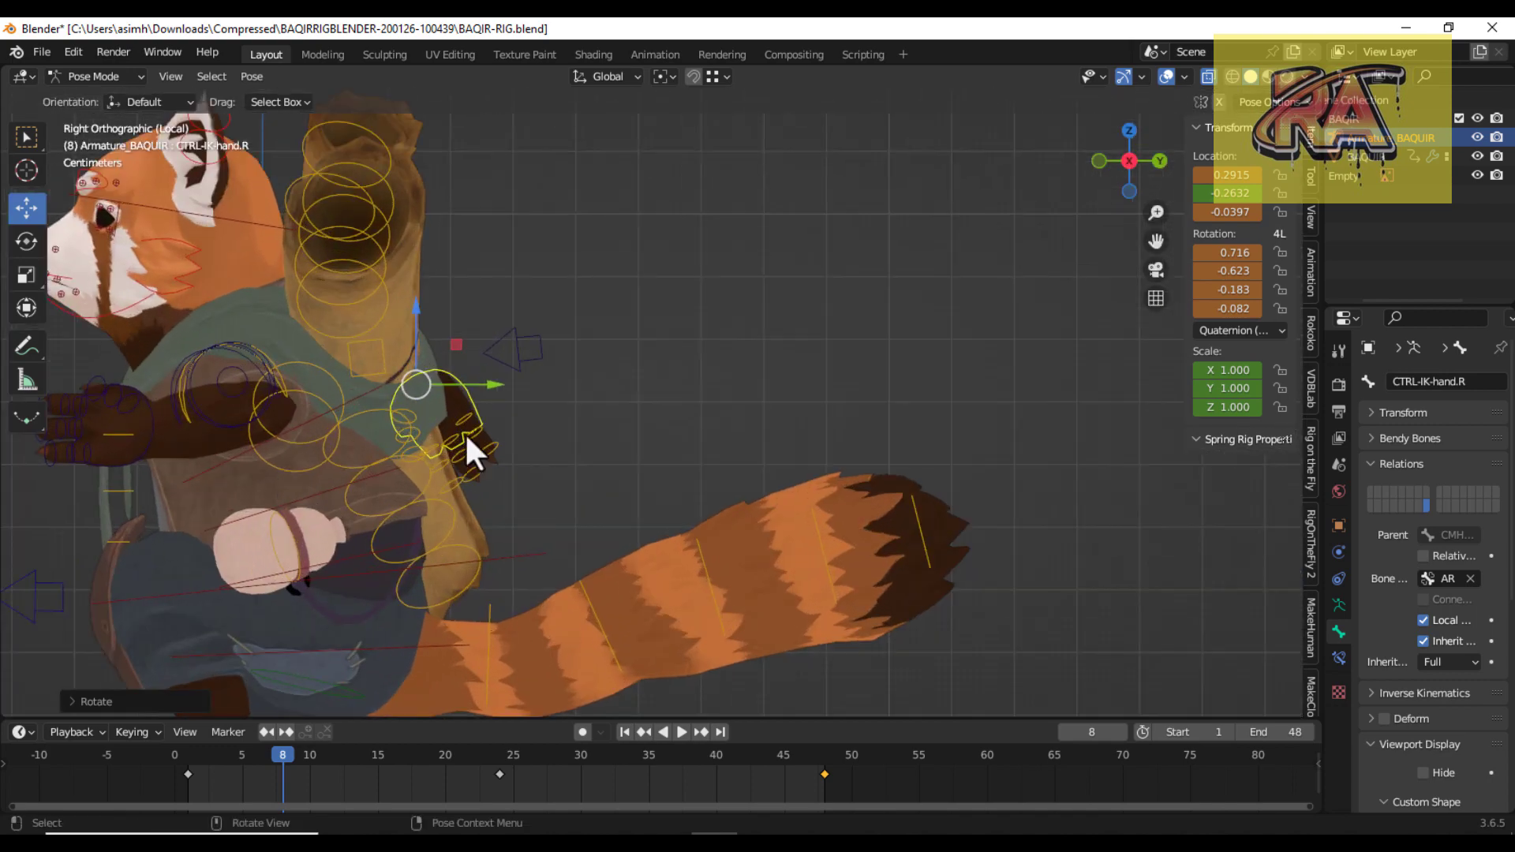
click(142, 453)
key(r)
click(311, 557)
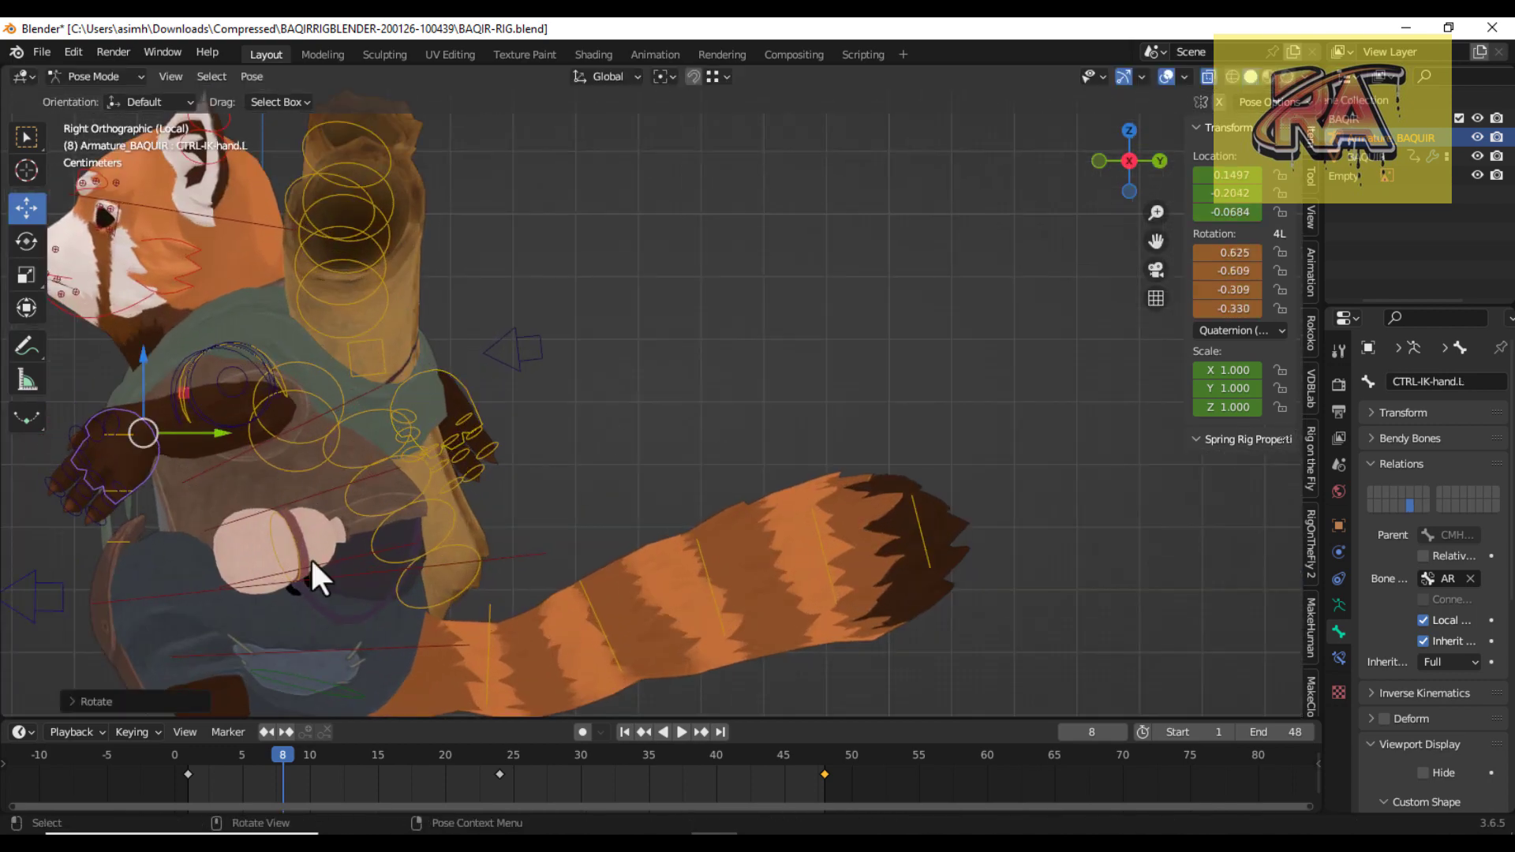
scroll(315, 558, down, 5)
scroll(316, 557, down, 2)
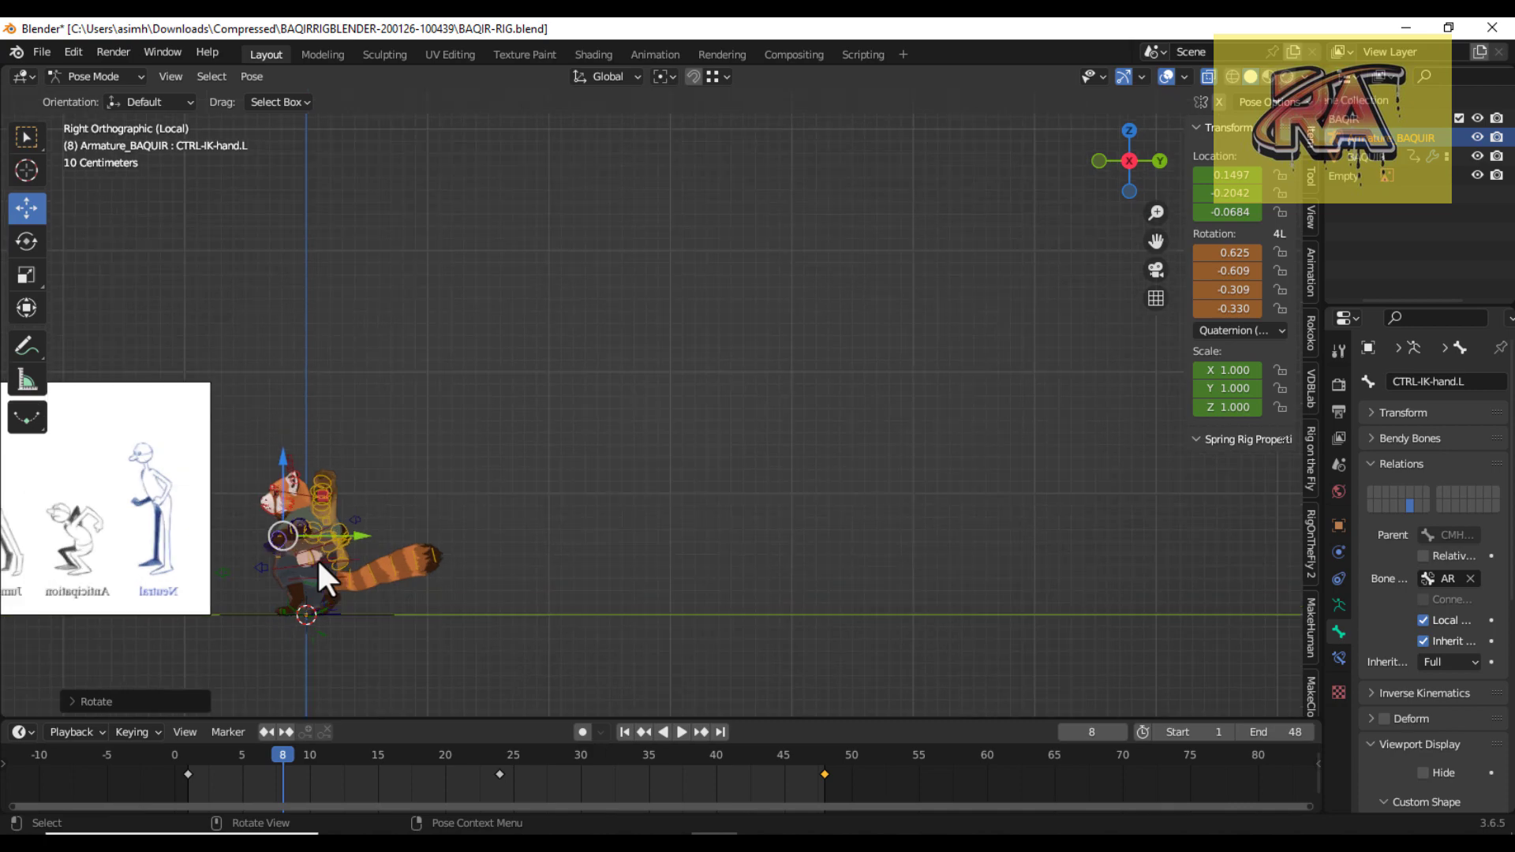
scroll(316, 558, up, 6)
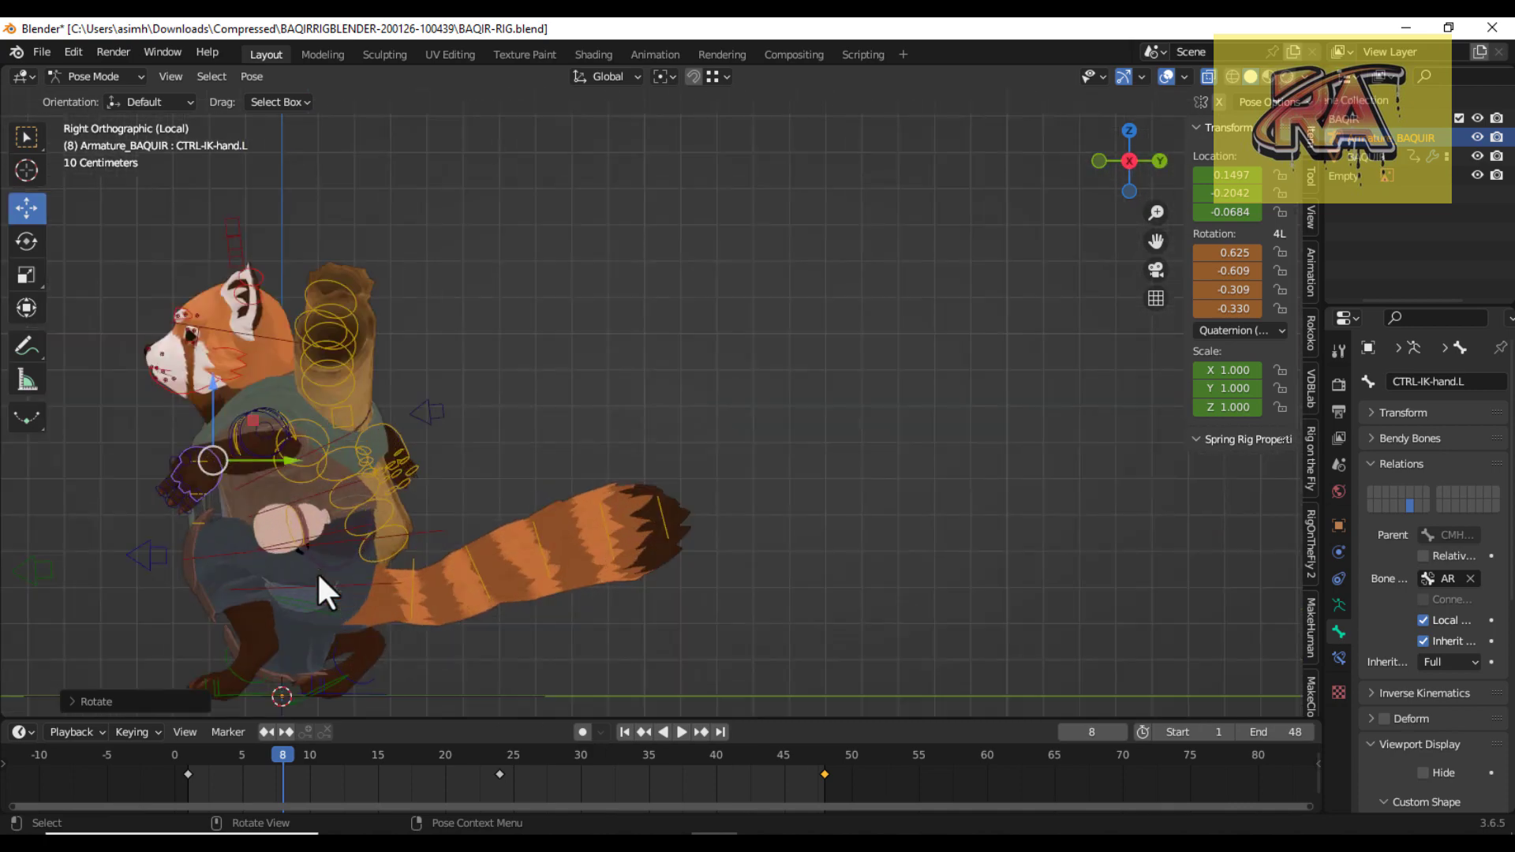
Move and rotate the left hand control so it rests on the belly.
key(g)
click(344, 547)
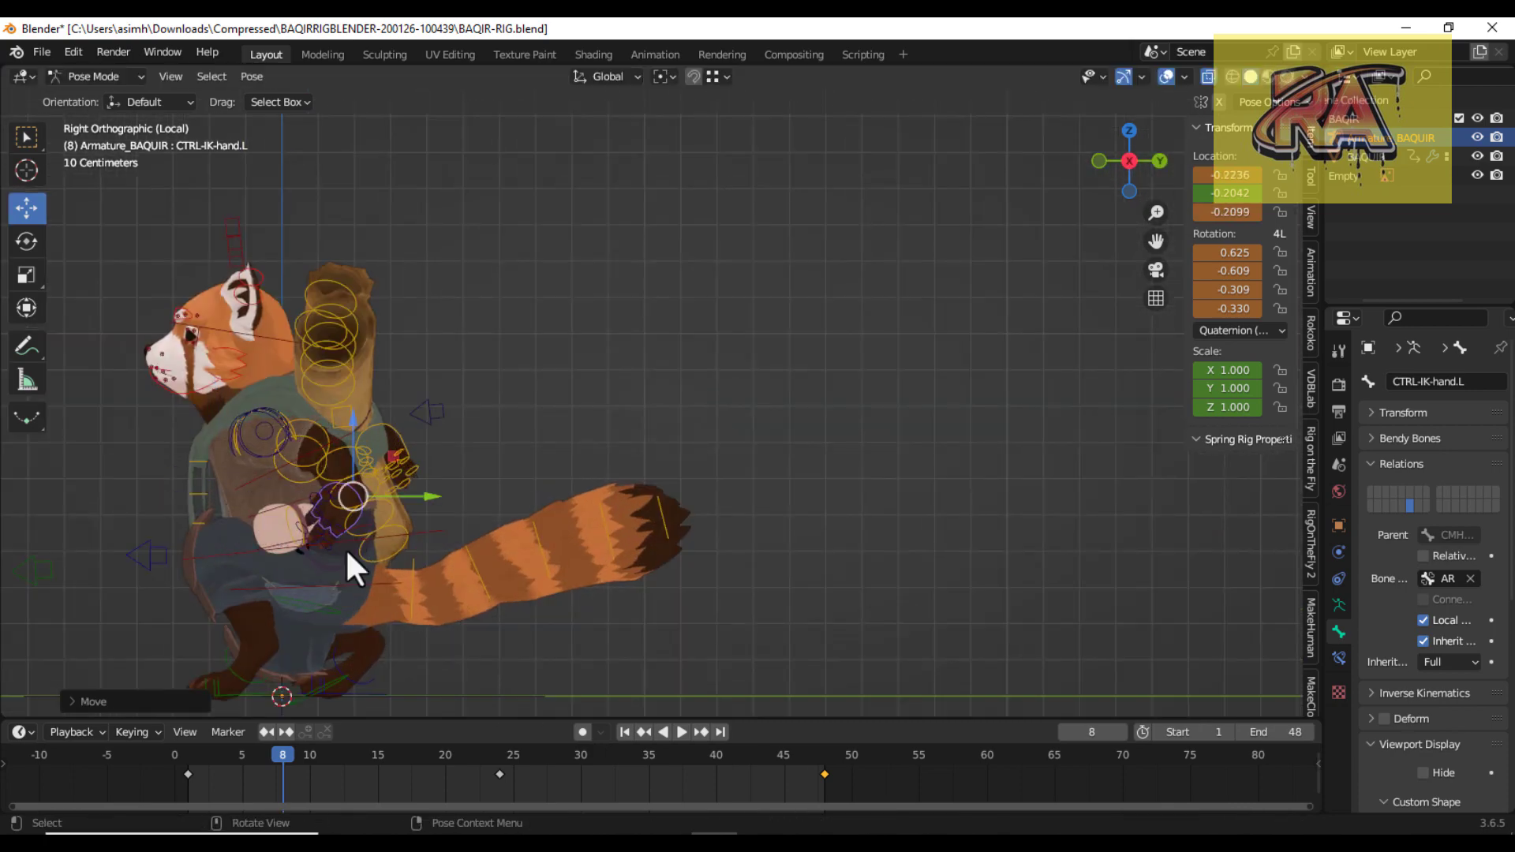
key(r)
click(418, 515)
key(g)
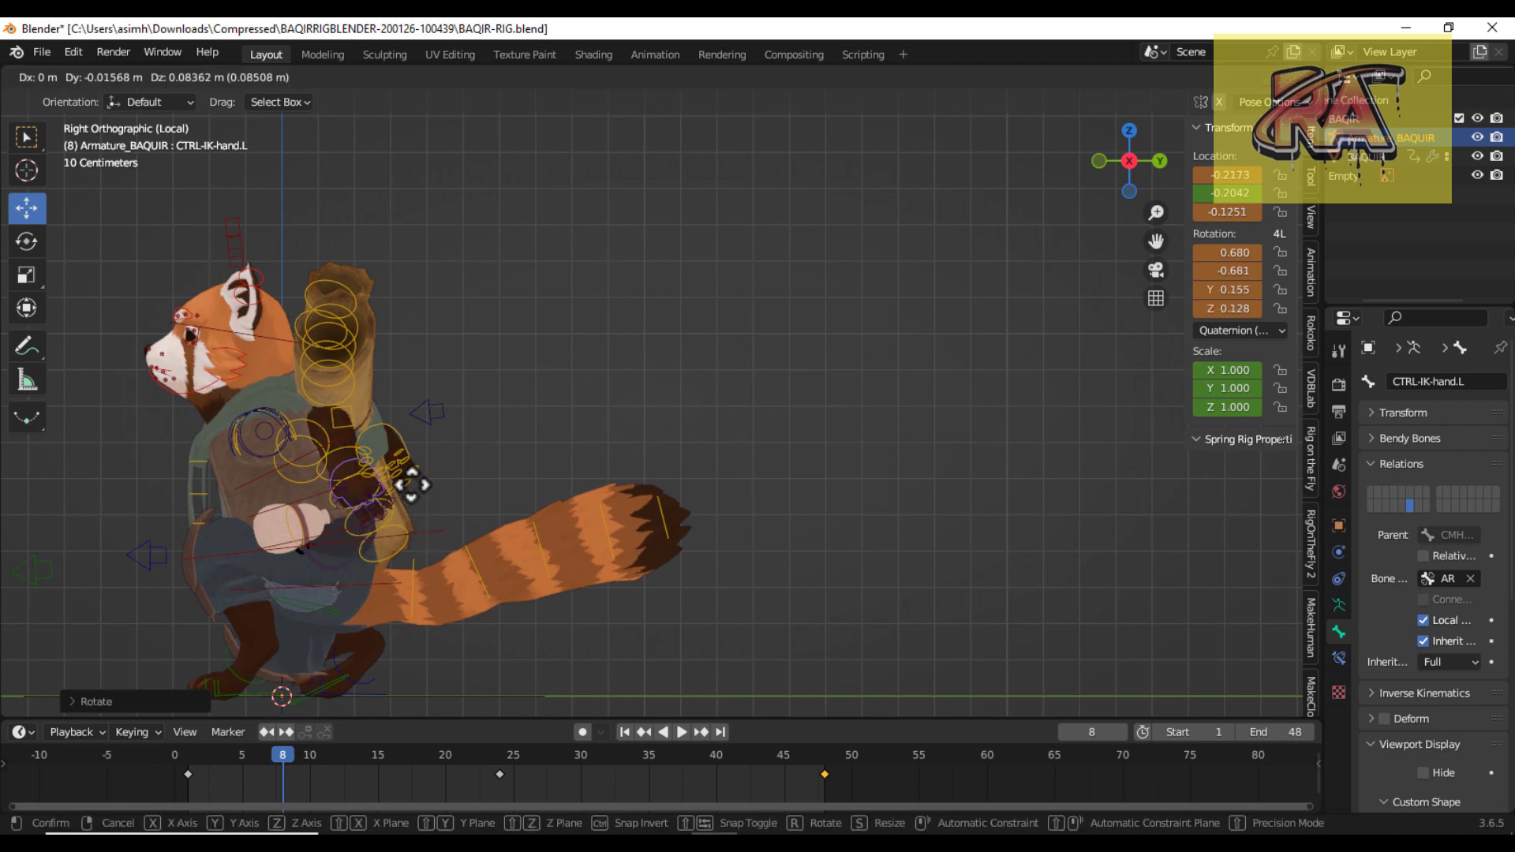
click(328, 558)
key(r)
click(245, 557)
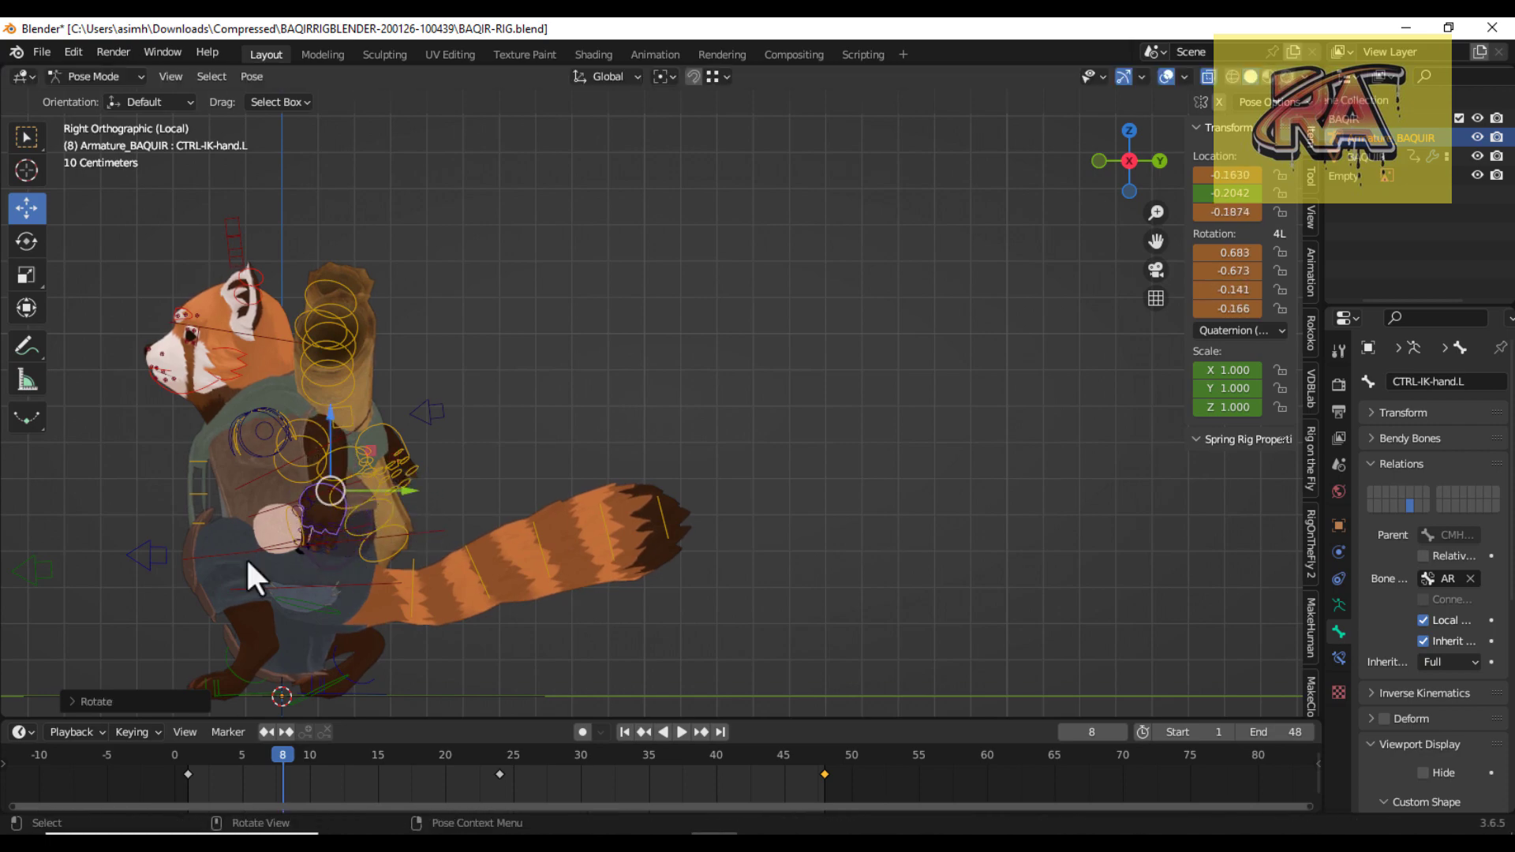
middle_drag(245, 557, 574, 459)
Reposition the right hand IK control to Z -0.0161, checking top and front views.
click(347, 471)
drag(347, 472, 305, 440)
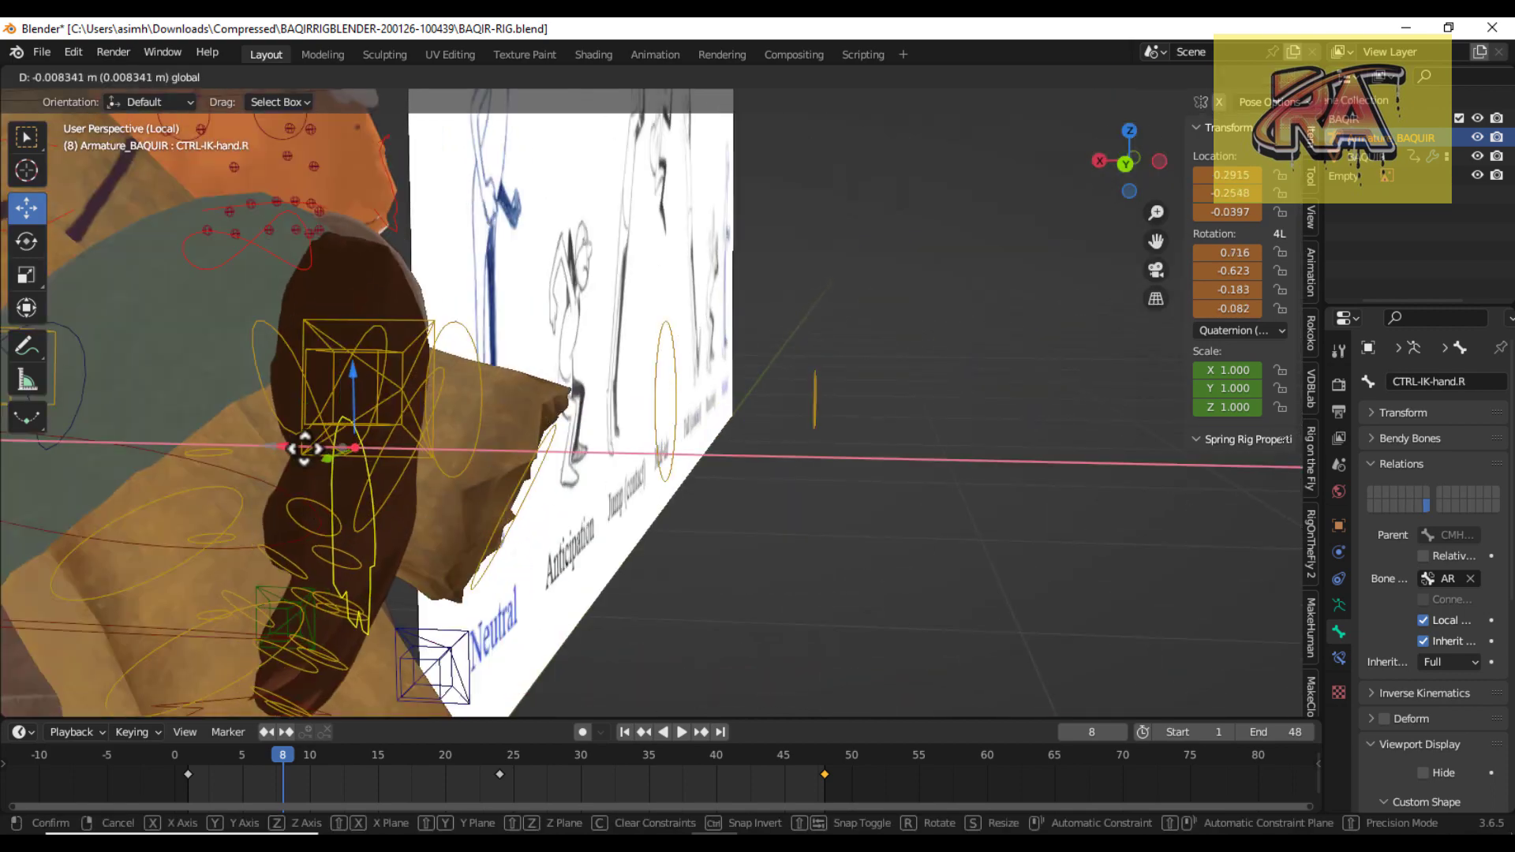
mouse_move(322, 433)
middle_down()
mouse_move(368, 540)
mouse_move(669, 510)
middle_up()
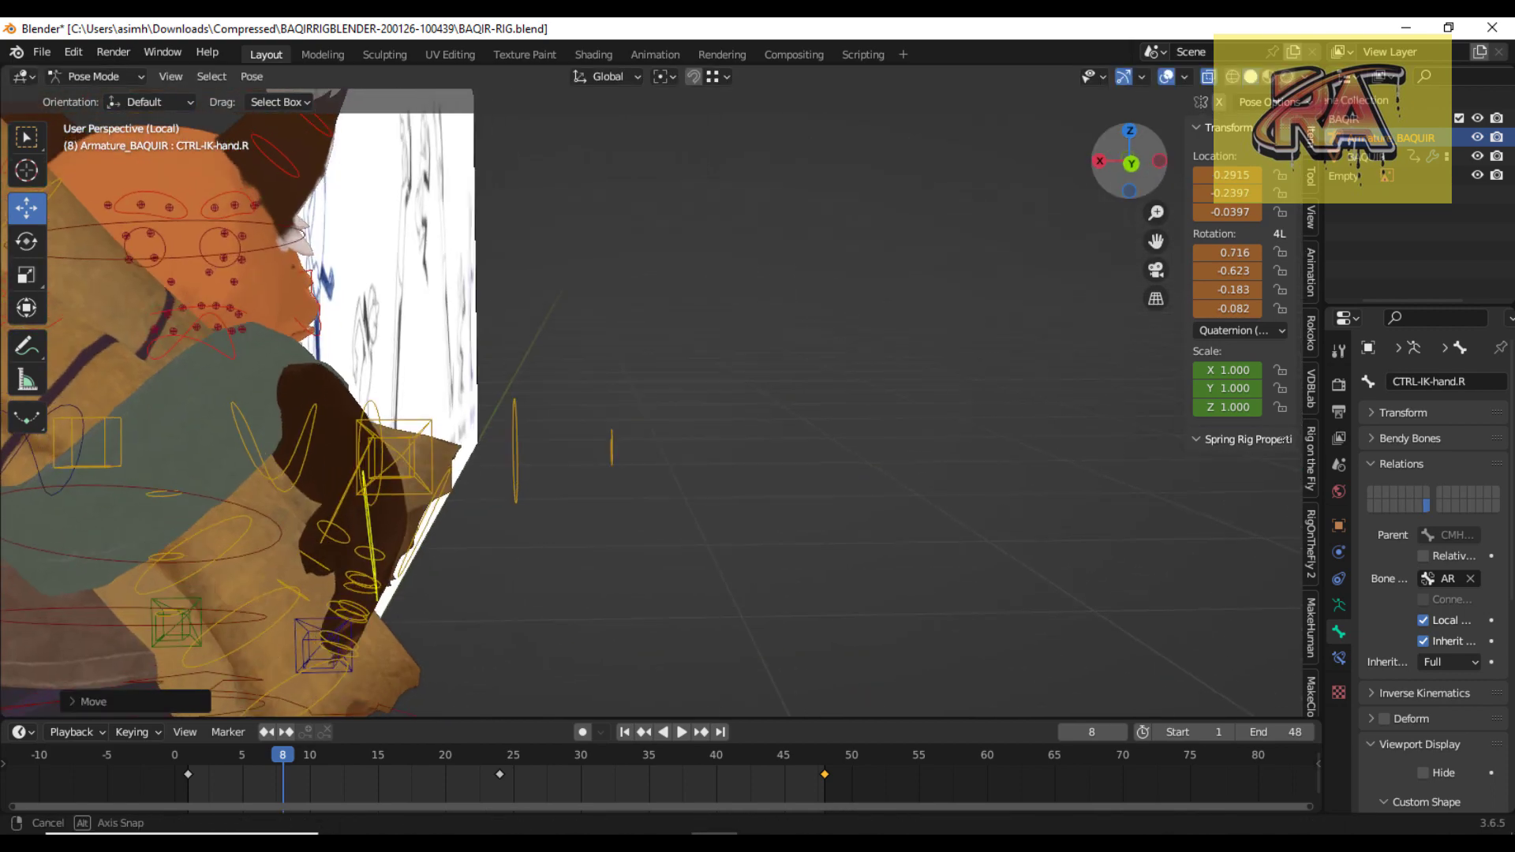
key(g)
click(605, 486)
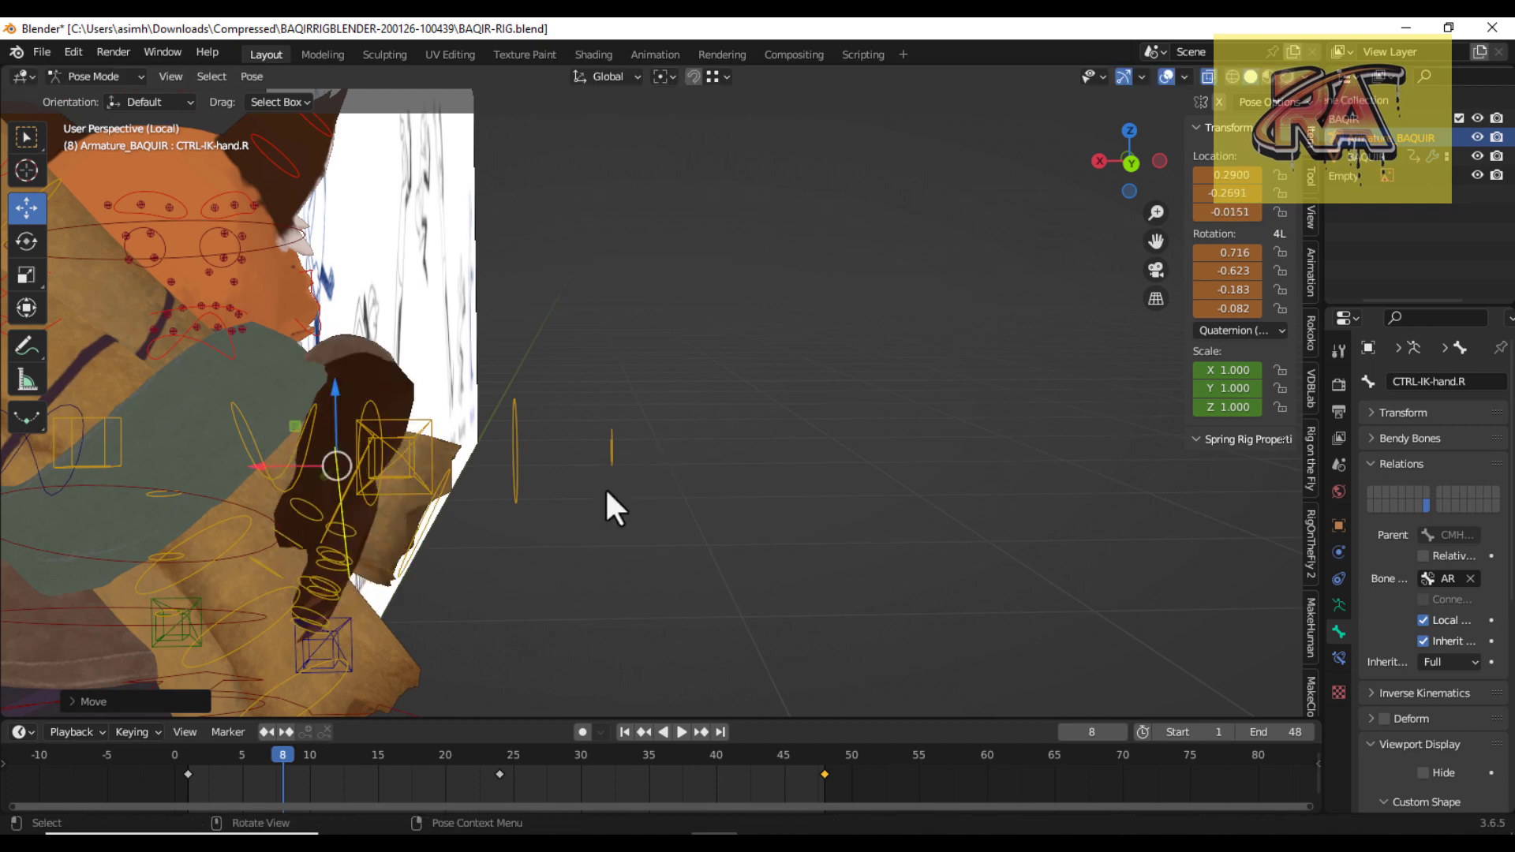
key(KP_7)
drag(360, 467, 339, 503)
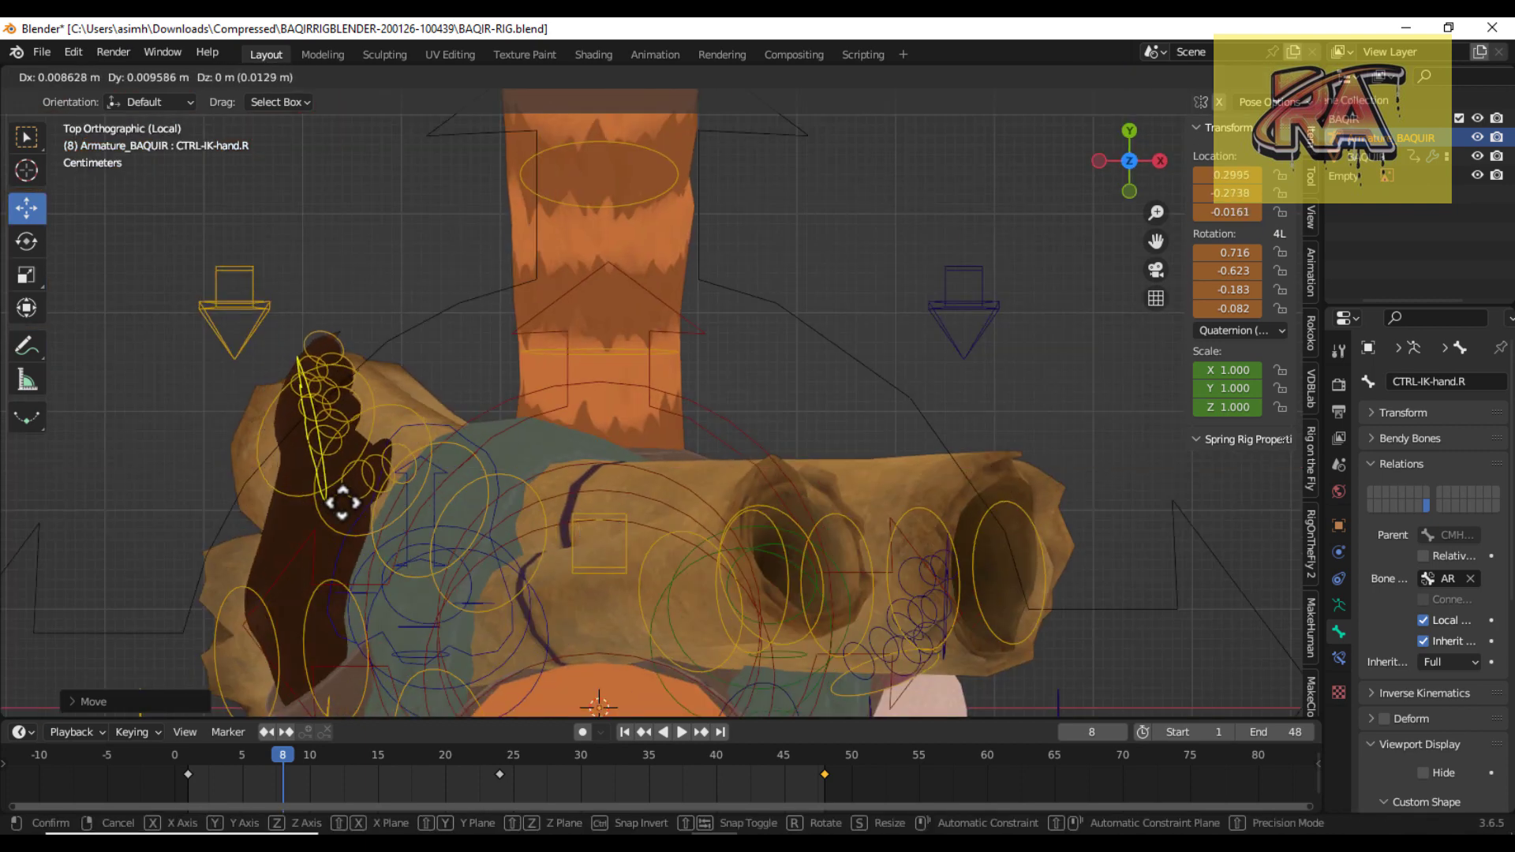
key(KP_1)
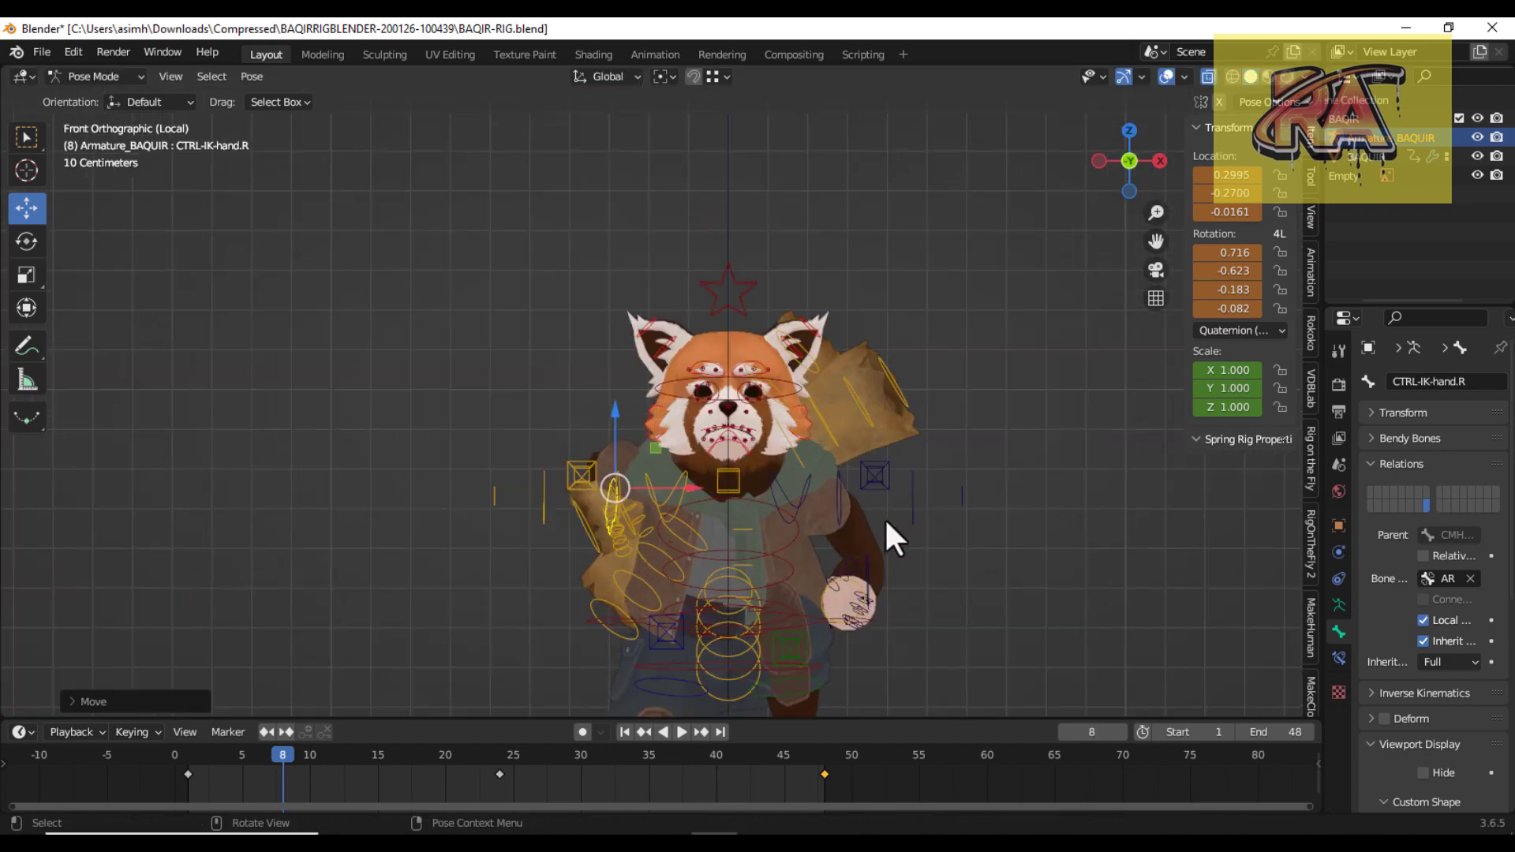
drag(1121, 162, 822, 365)
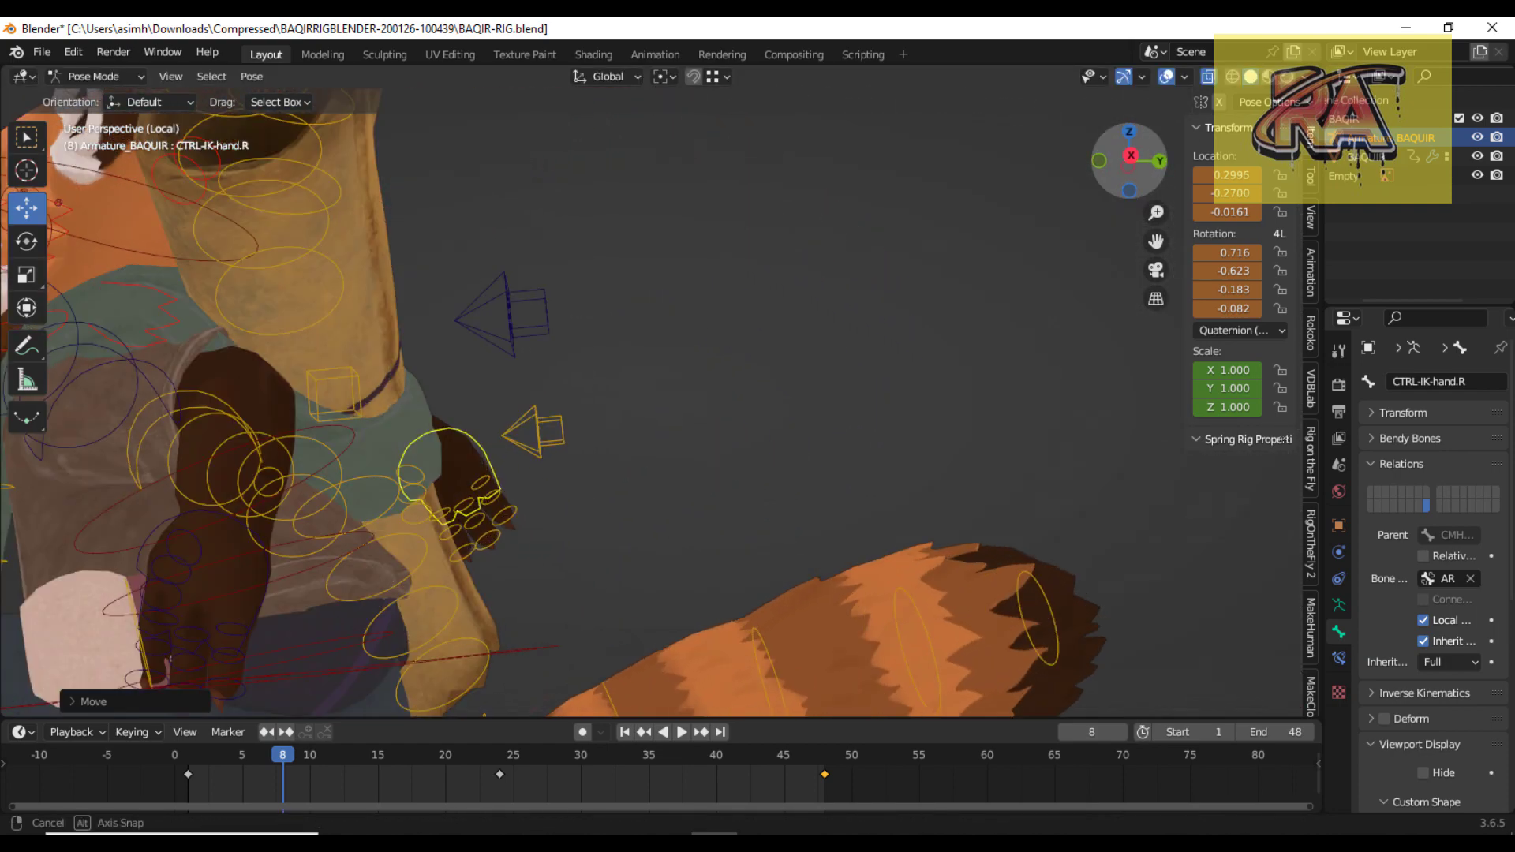
Raise the left hand IK control along Z to -0.0872 and rotate it (W 0.879).
click(371, 538)
key(KP_1)
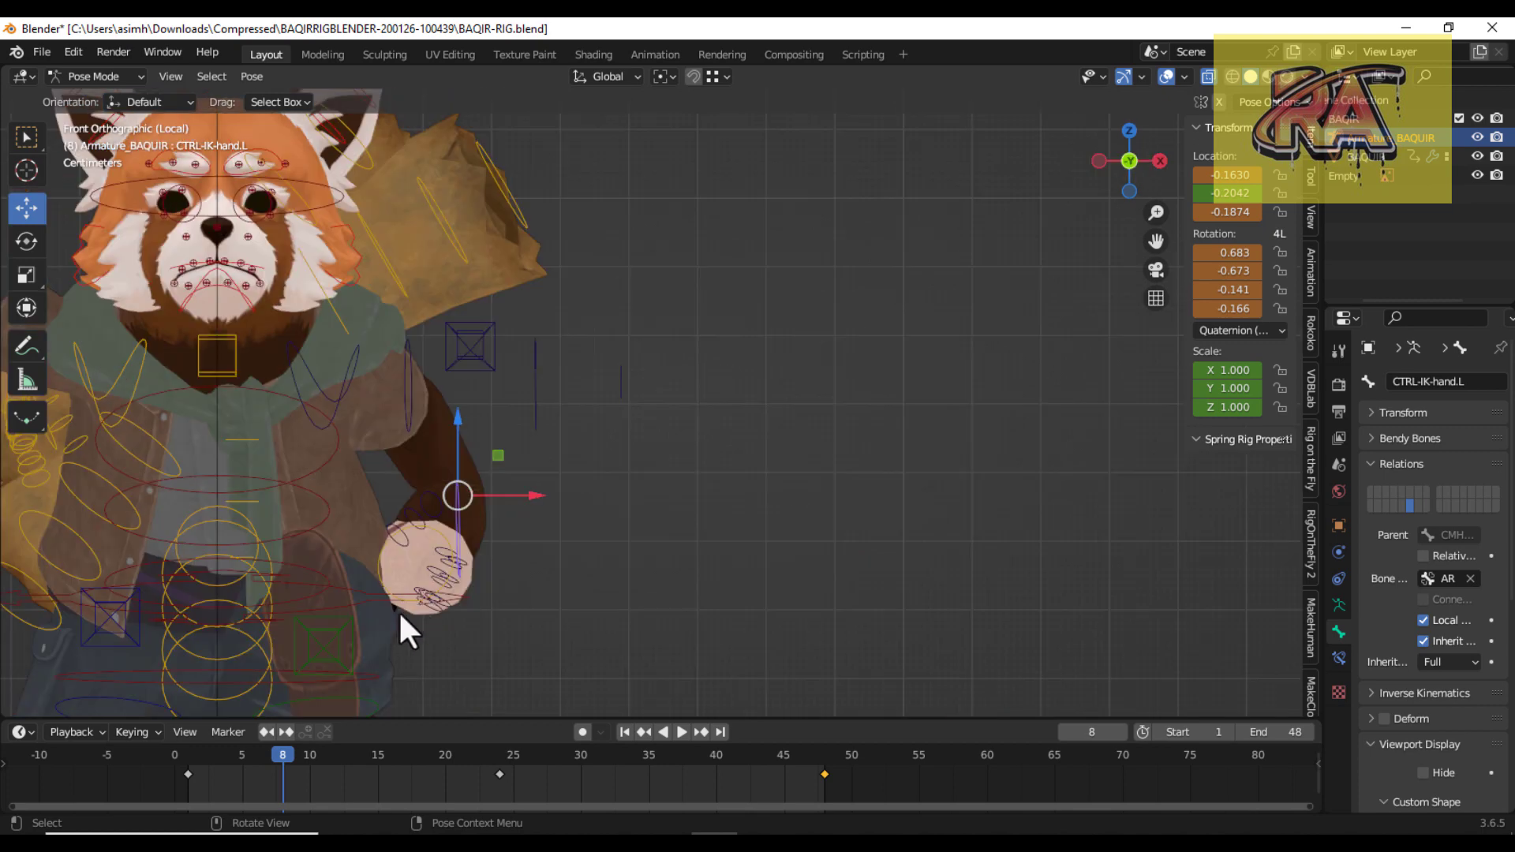
key(g)
key(z)
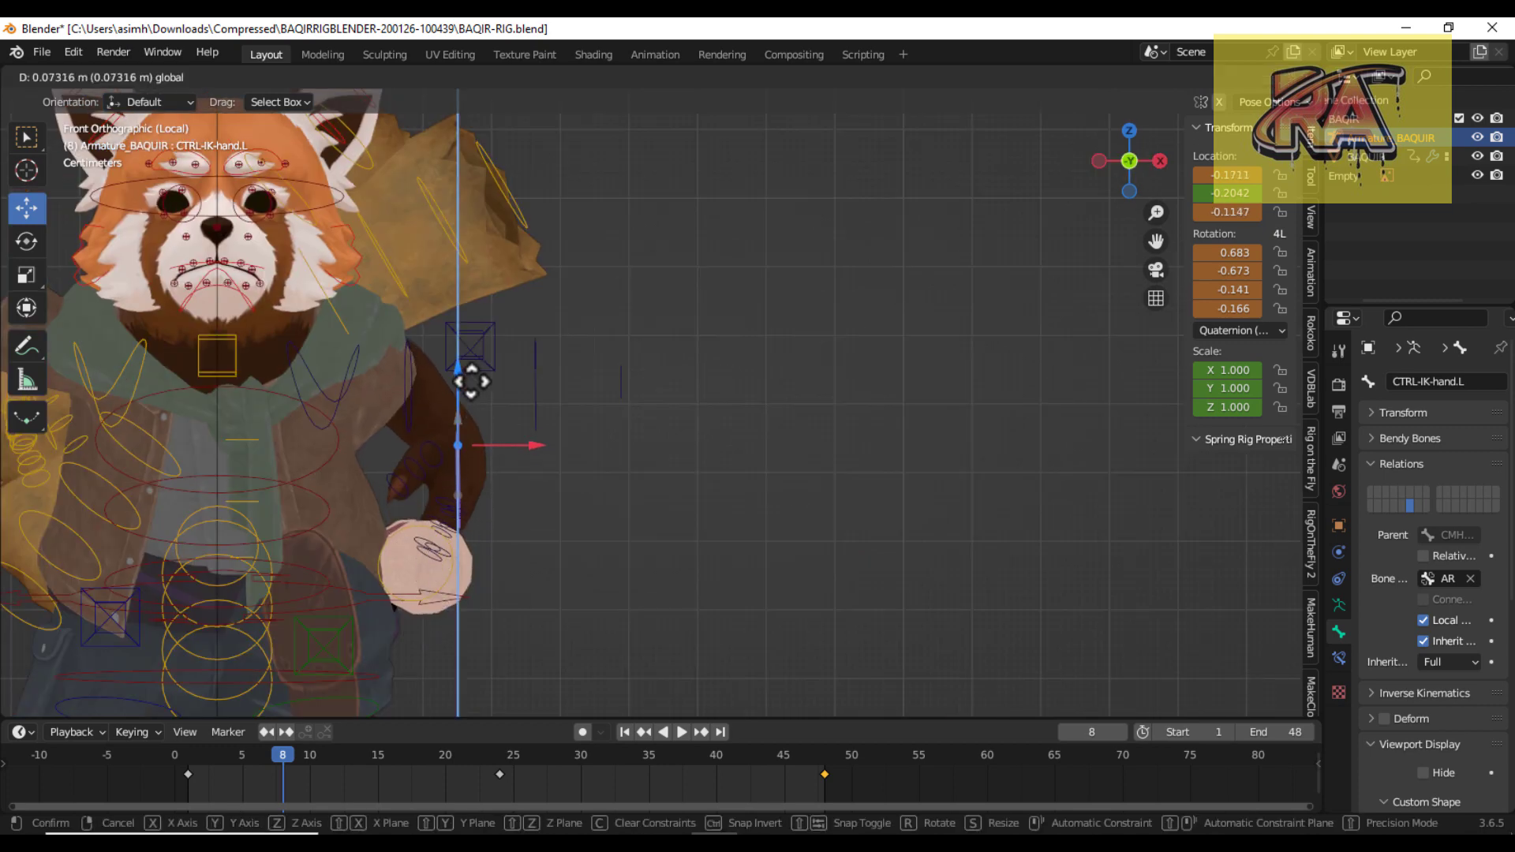
click(471, 469)
scroll(472, 474, down, 1)
key(r)
click(365, 500)
scroll(366, 500, down, 2)
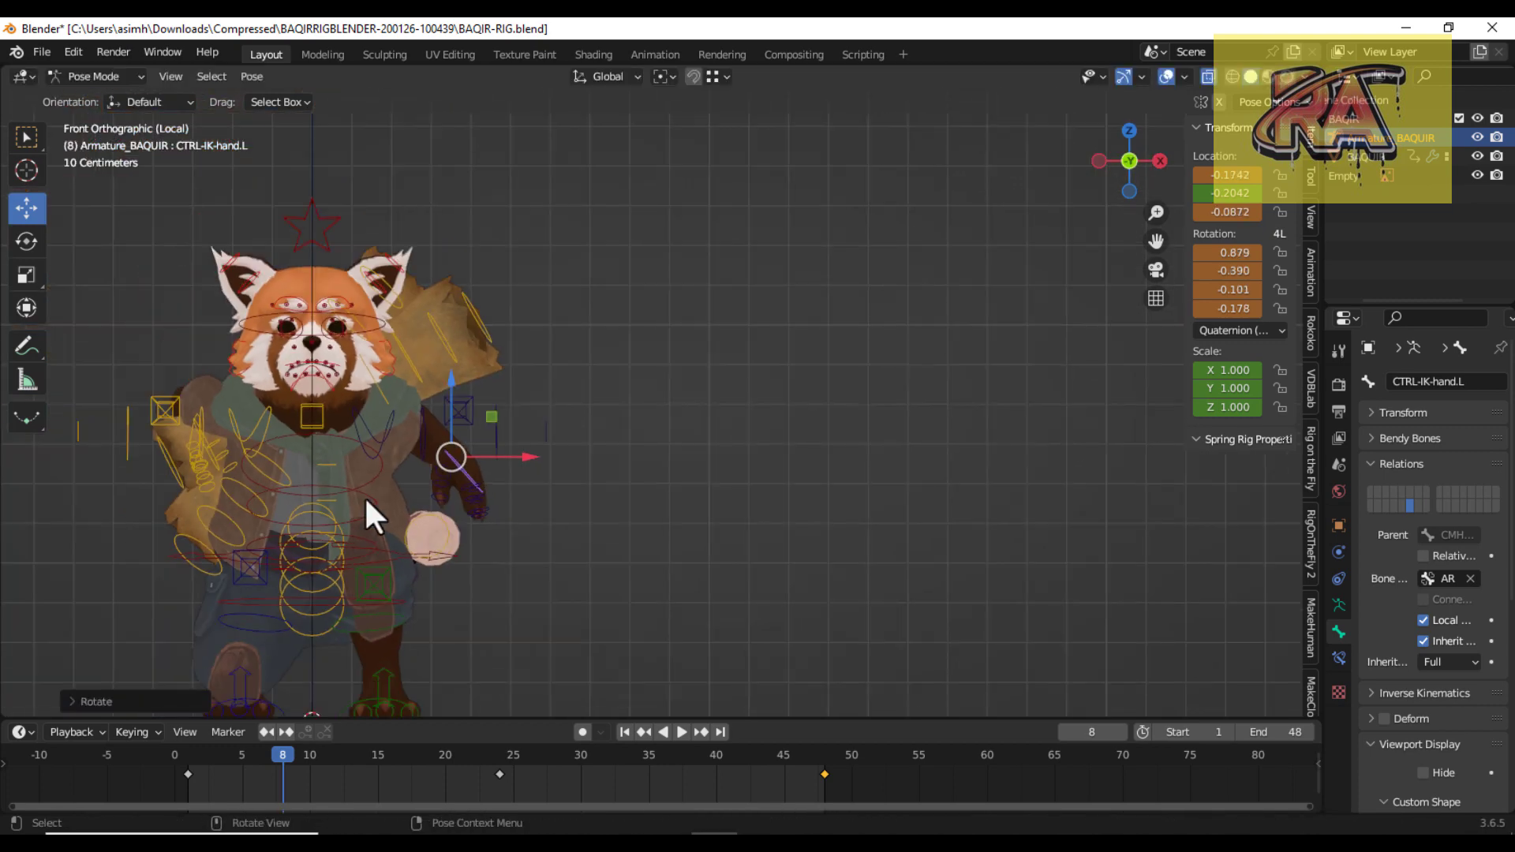
key(KP_3)
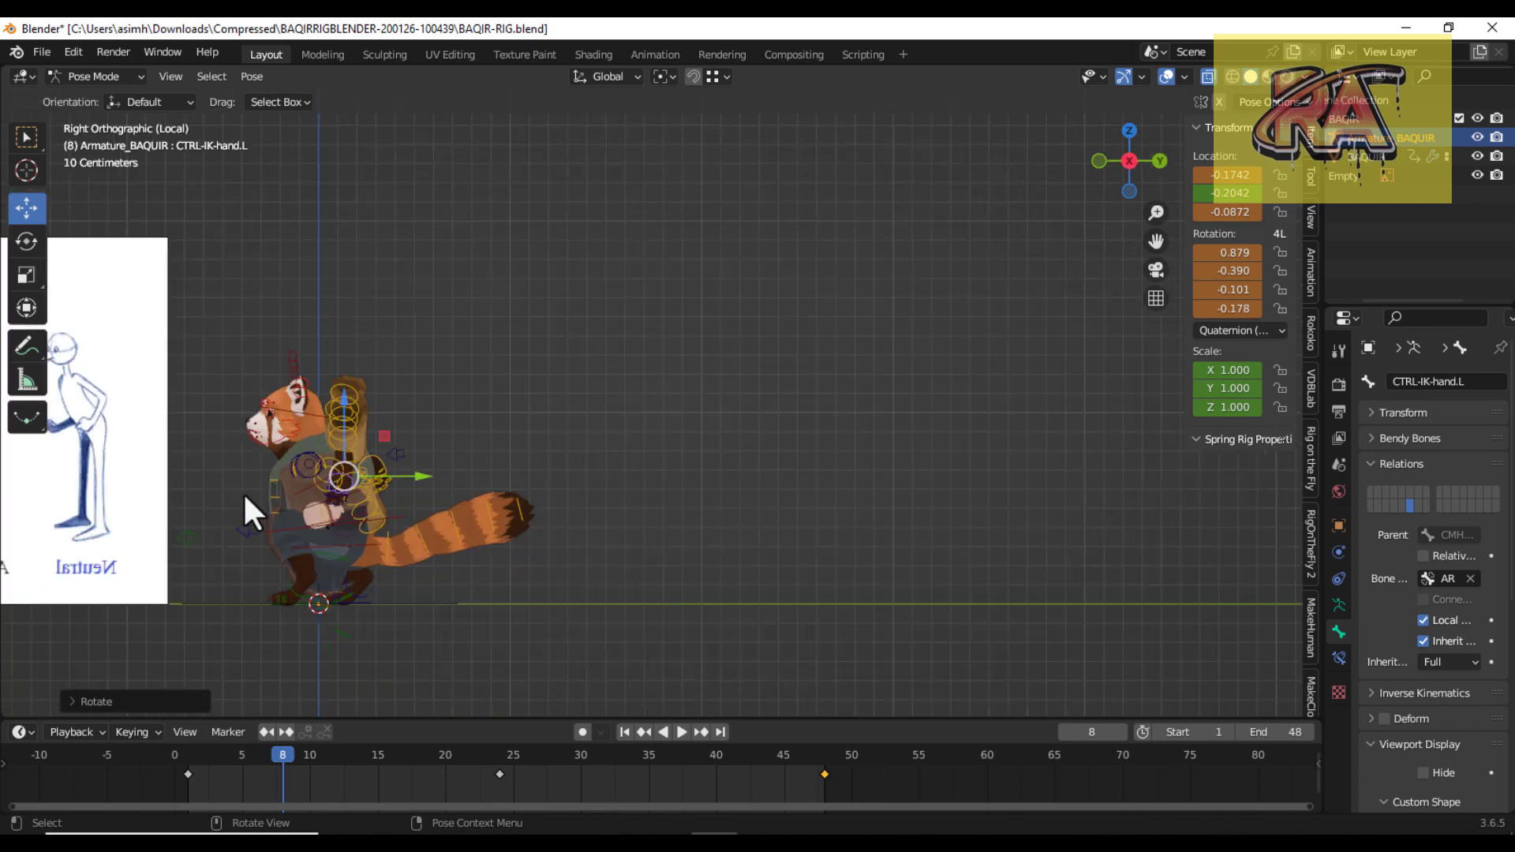
Tilt the neck control to W 0.974, X 0.226.
scroll(221, 523, up, 5)
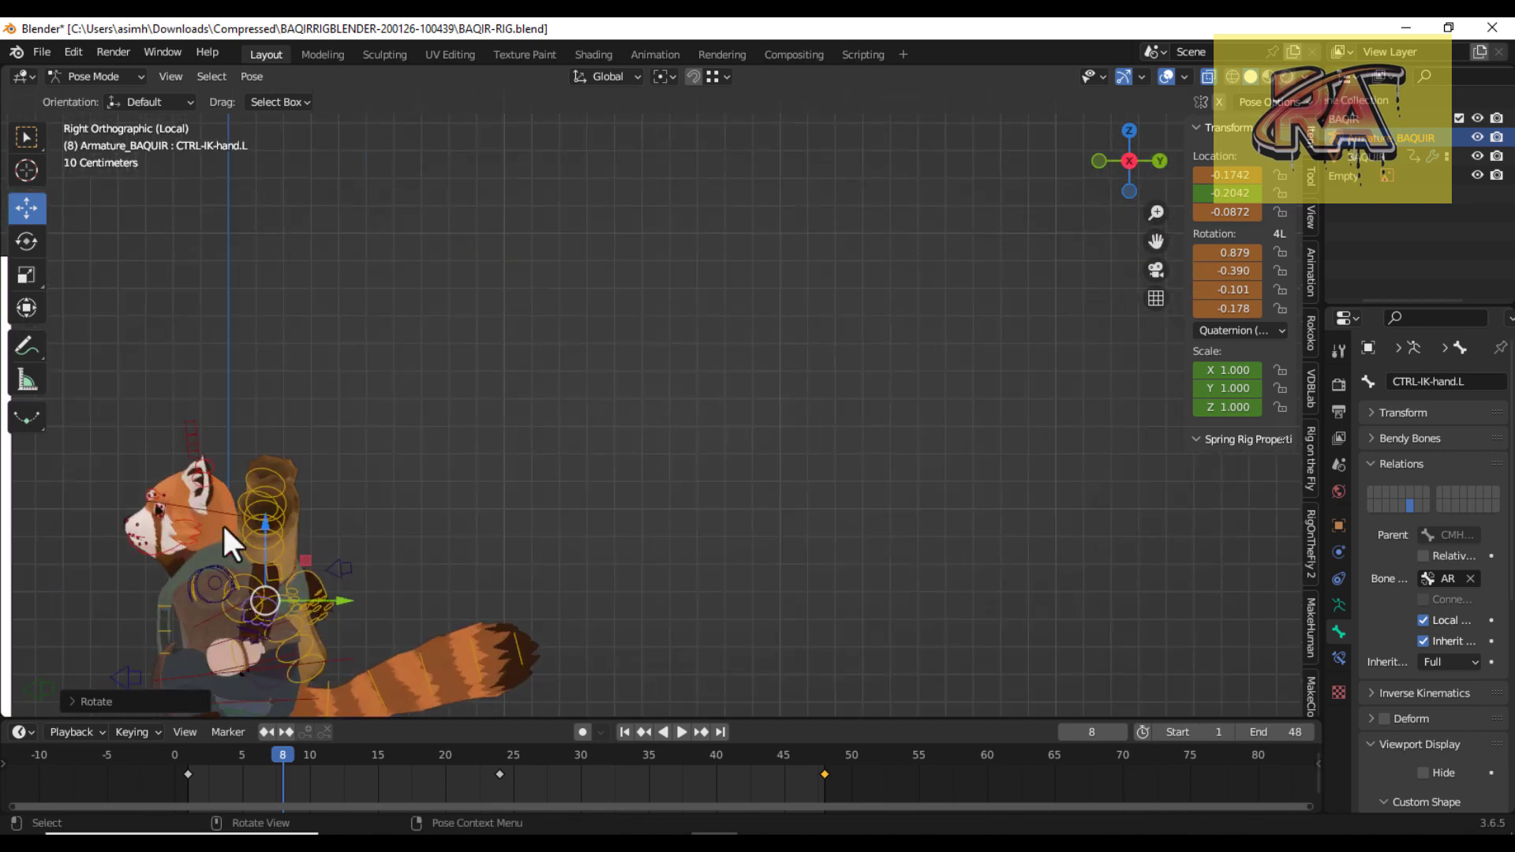
click(189, 498)
key(r)
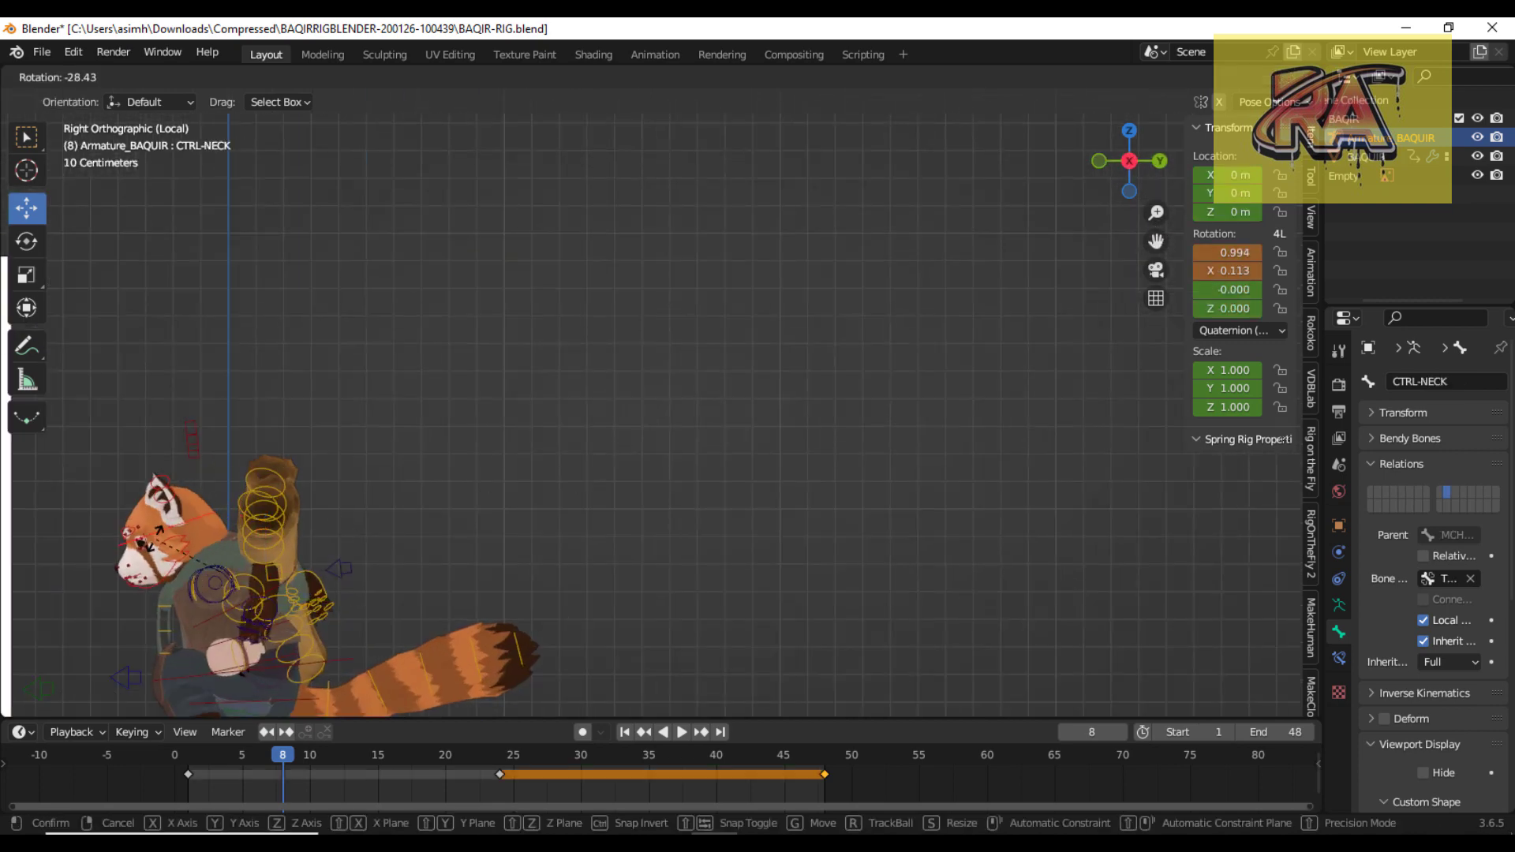
click(154, 554)
scroll(295, 633, down, 3)
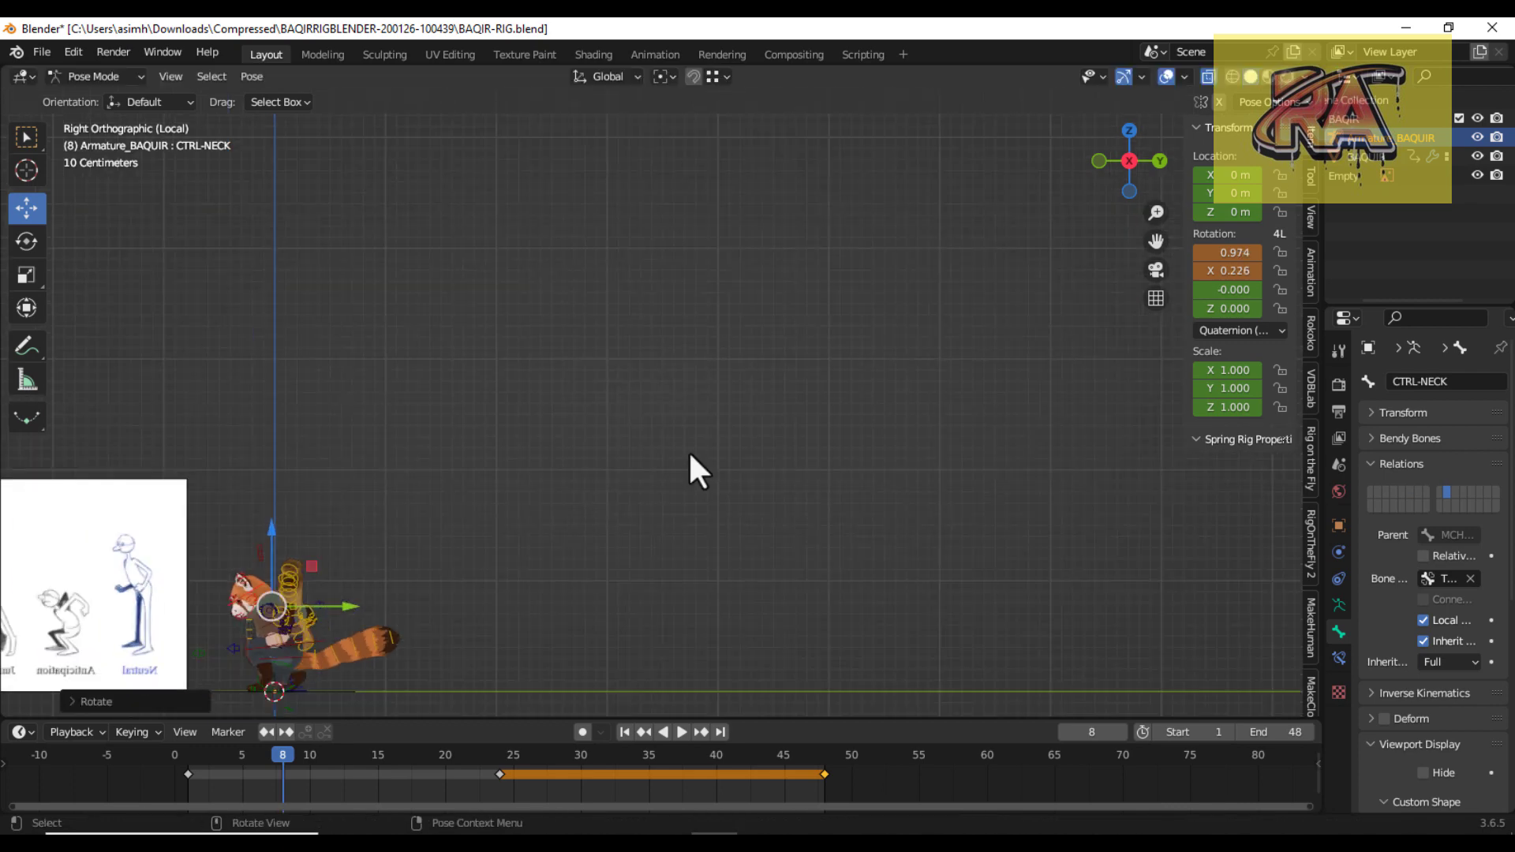
Keyframe the crouch pose at frame 8 and play the jump animation back.
key(ctrl+KP_3)
scroll(409, 551, up, 3)
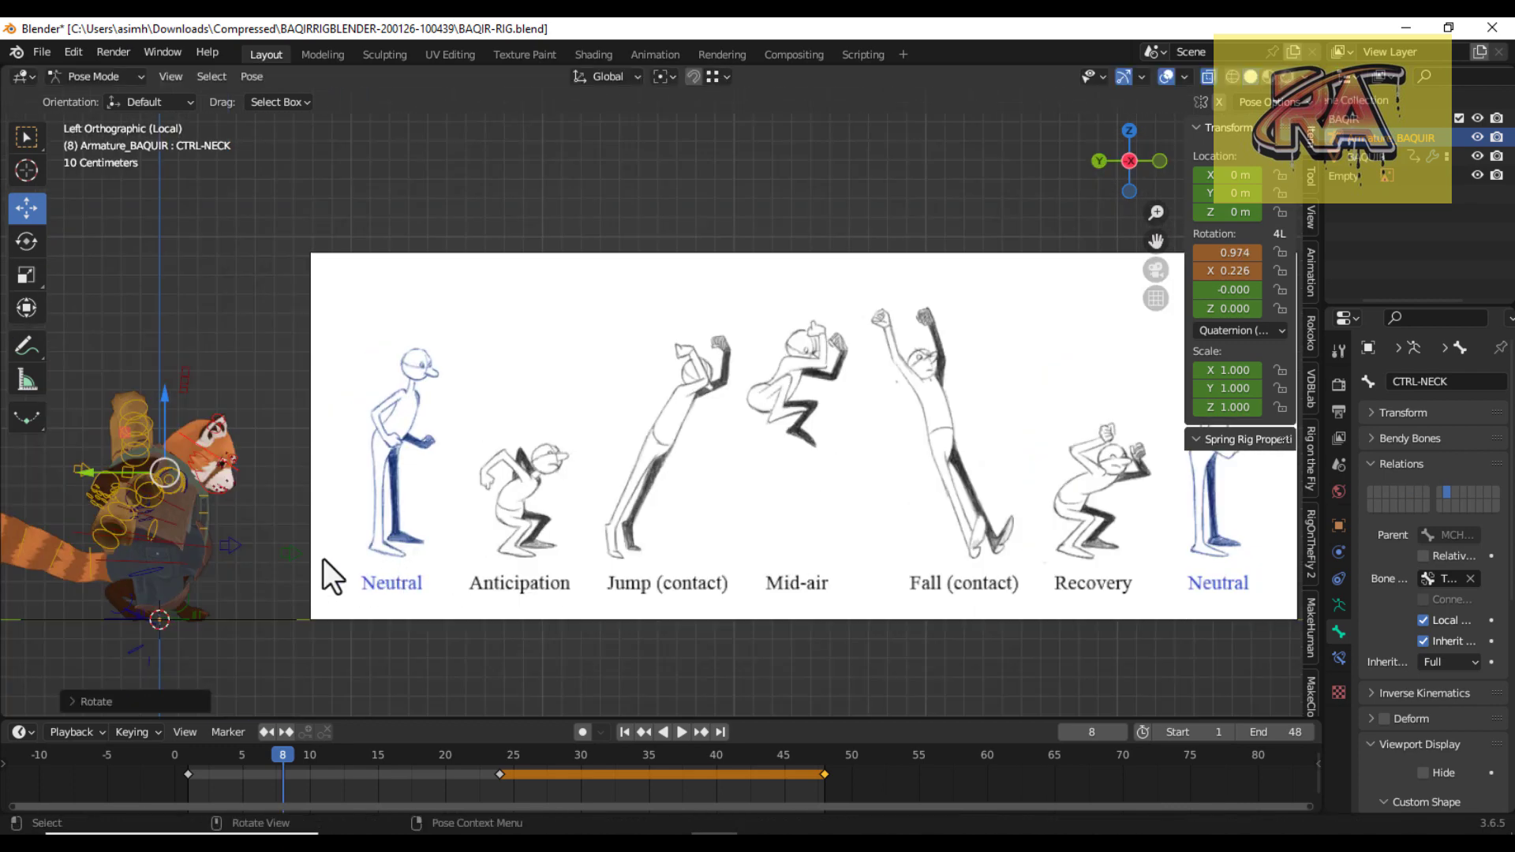
shift+middle_drag(193, 499, 368, 460)
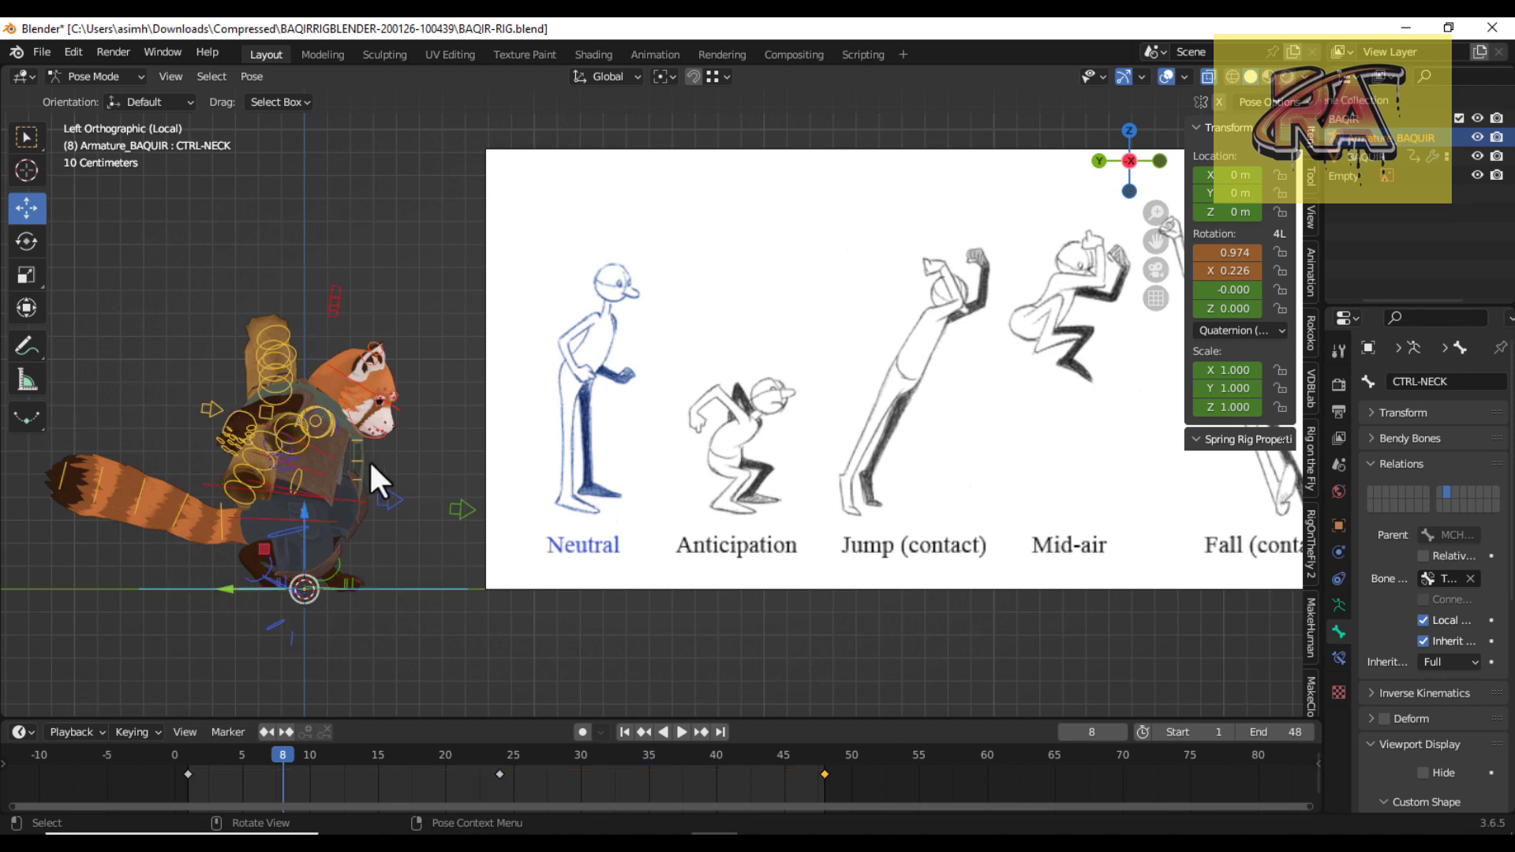
key(i)
mouse_move(286, 752)
mouse_down()
mouse_move(253, 751)
mouse_move(283, 751)
mouse_up()
shift+middle_drag(926, 358, 472, 372)
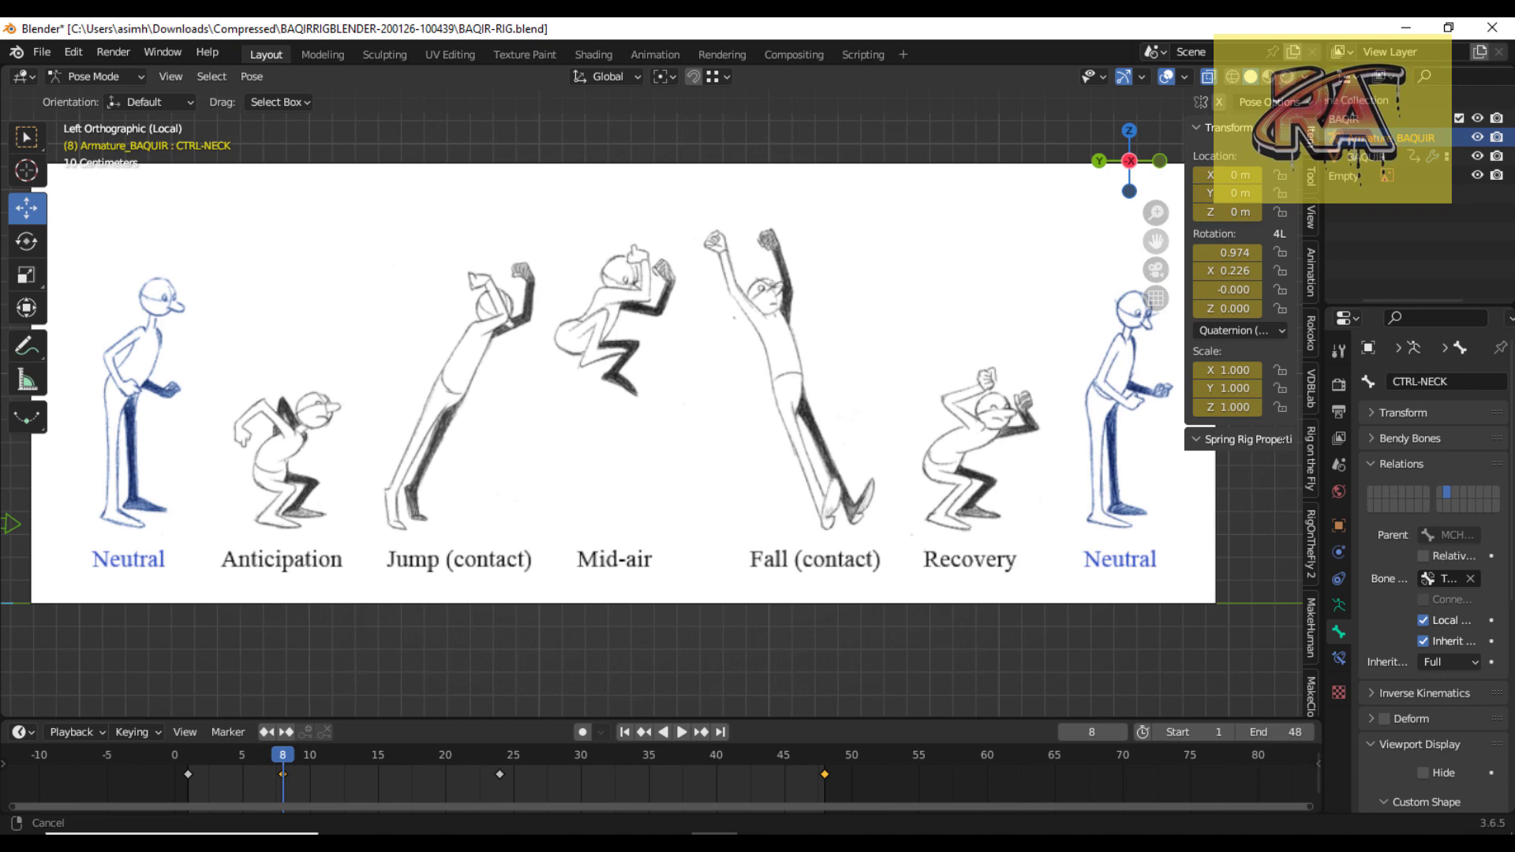
scroll(433, 563, down, 3)
key(space)
Stop playback and move the playhead to frame 16.
scroll(433, 564, down, 2)
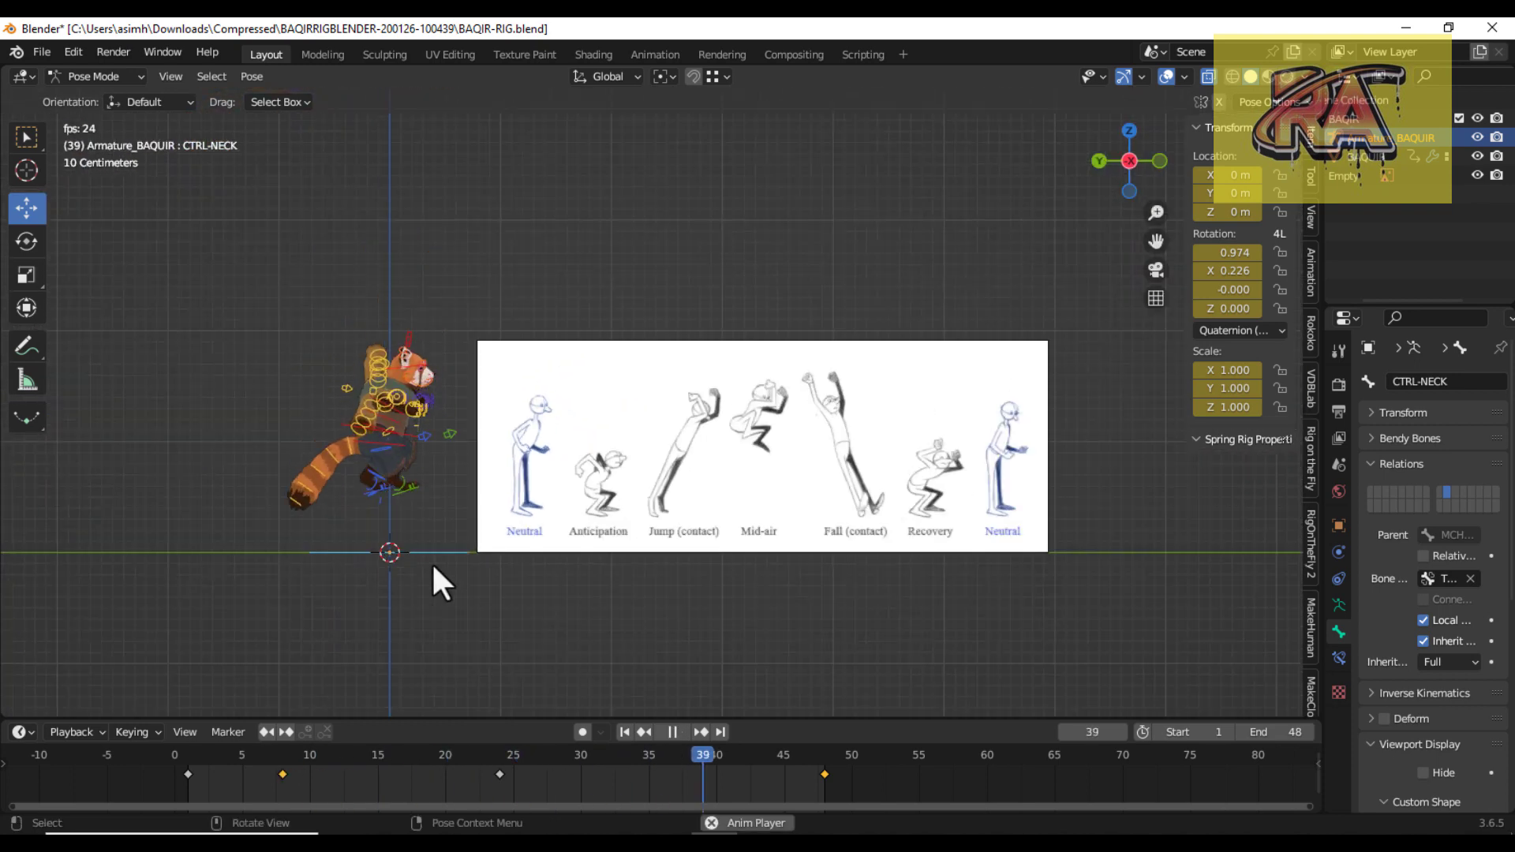
key(space)
mouse_move(632, 756)
mouse_down()
mouse_move(282, 778)
mouse_move(384, 779)
mouse_up()
scroll(400, 481, up, 2)
scroll(377, 466, up, 1)
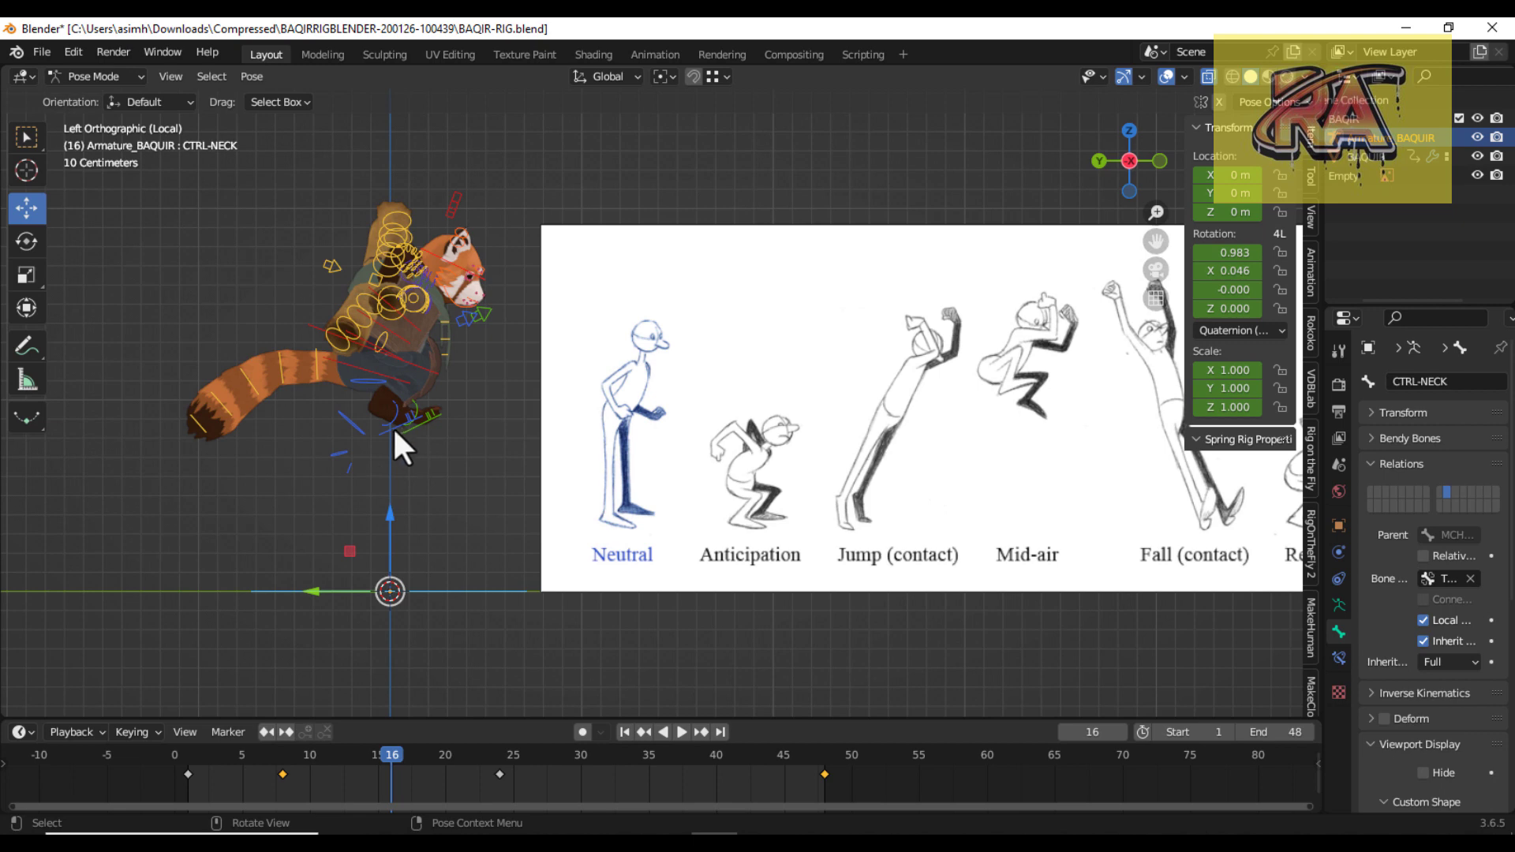
Rotate and move both IK foot controls, placing the left foot at Z 0.5855 (W 0.916).
click(395, 434)
key(r)
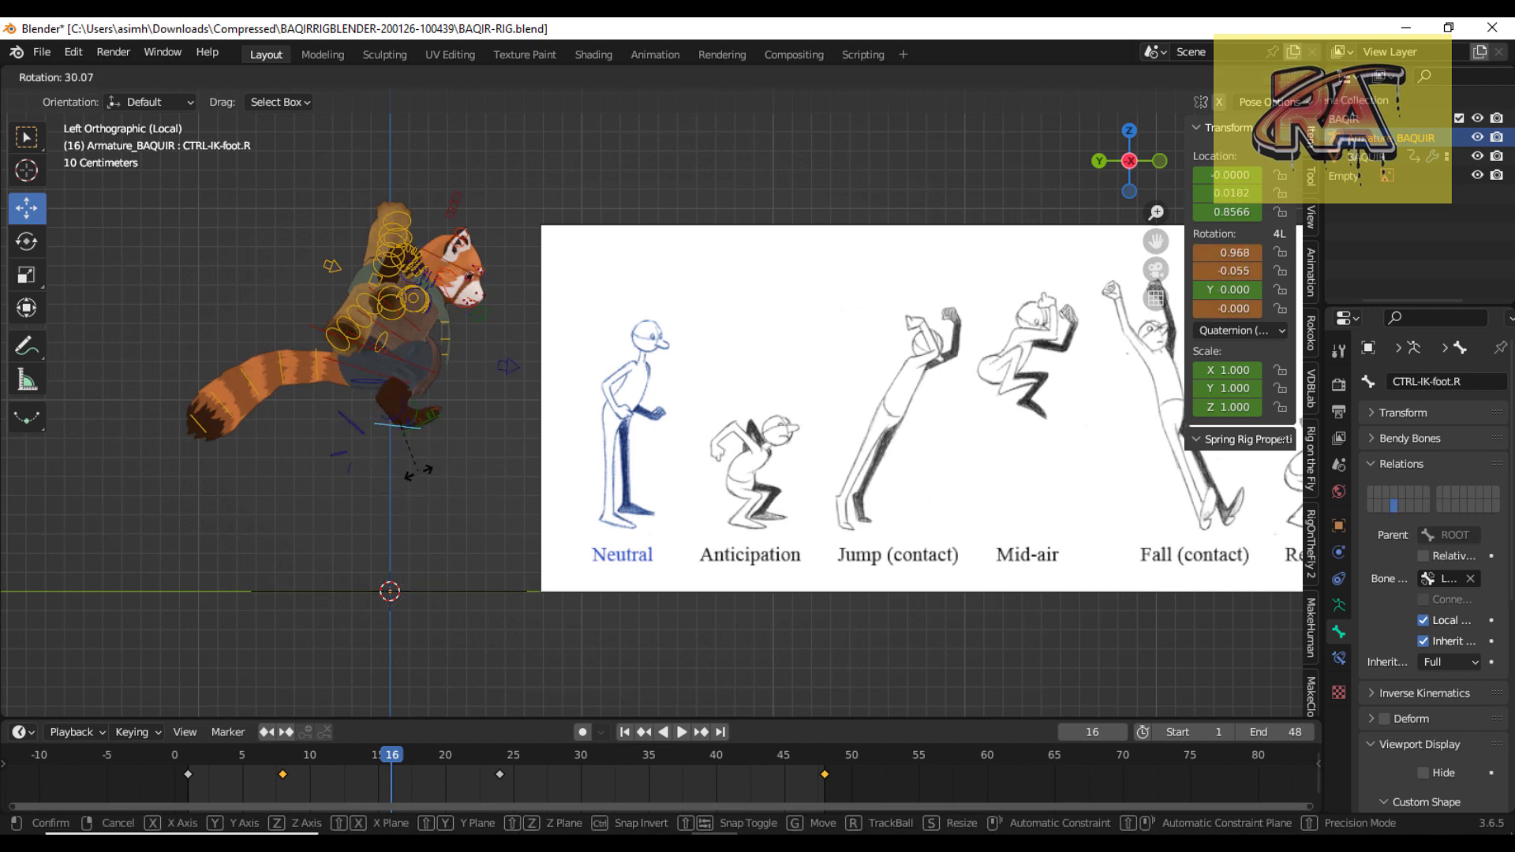
click(399, 438)
key(g)
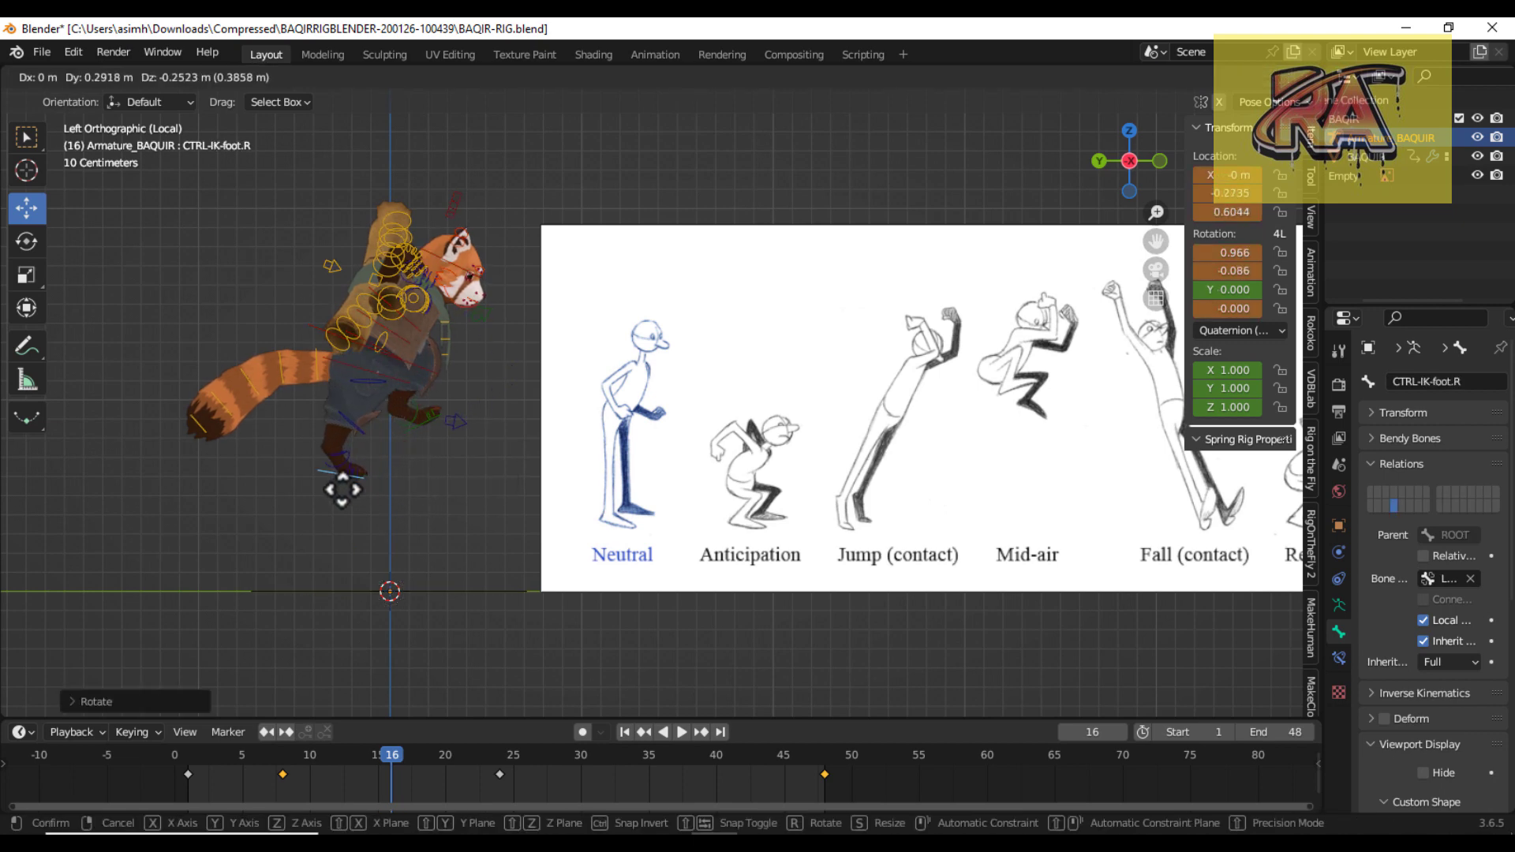
click(370, 488)
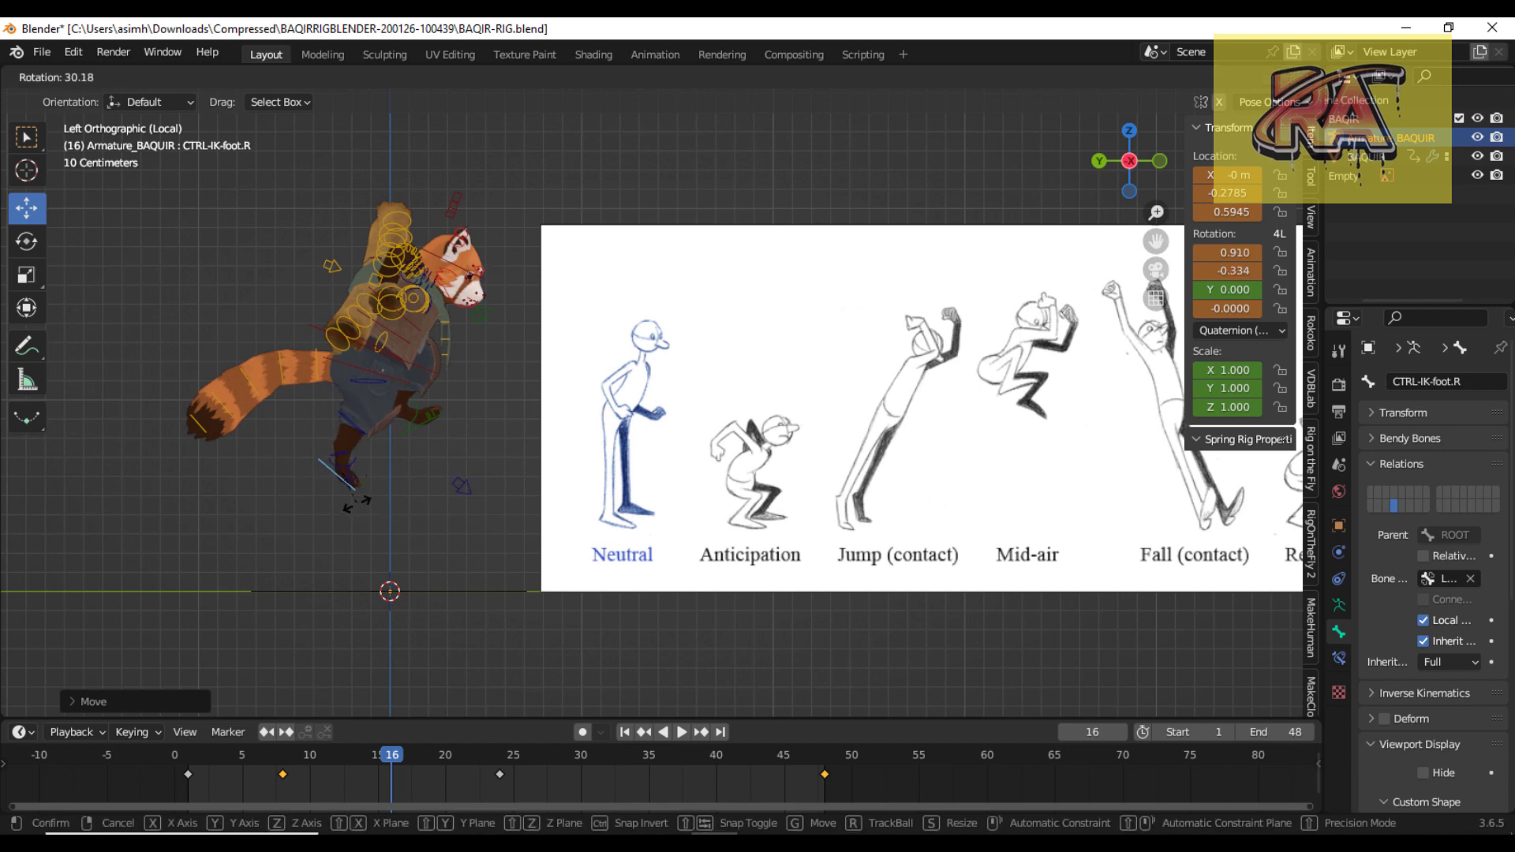
click(414, 433)
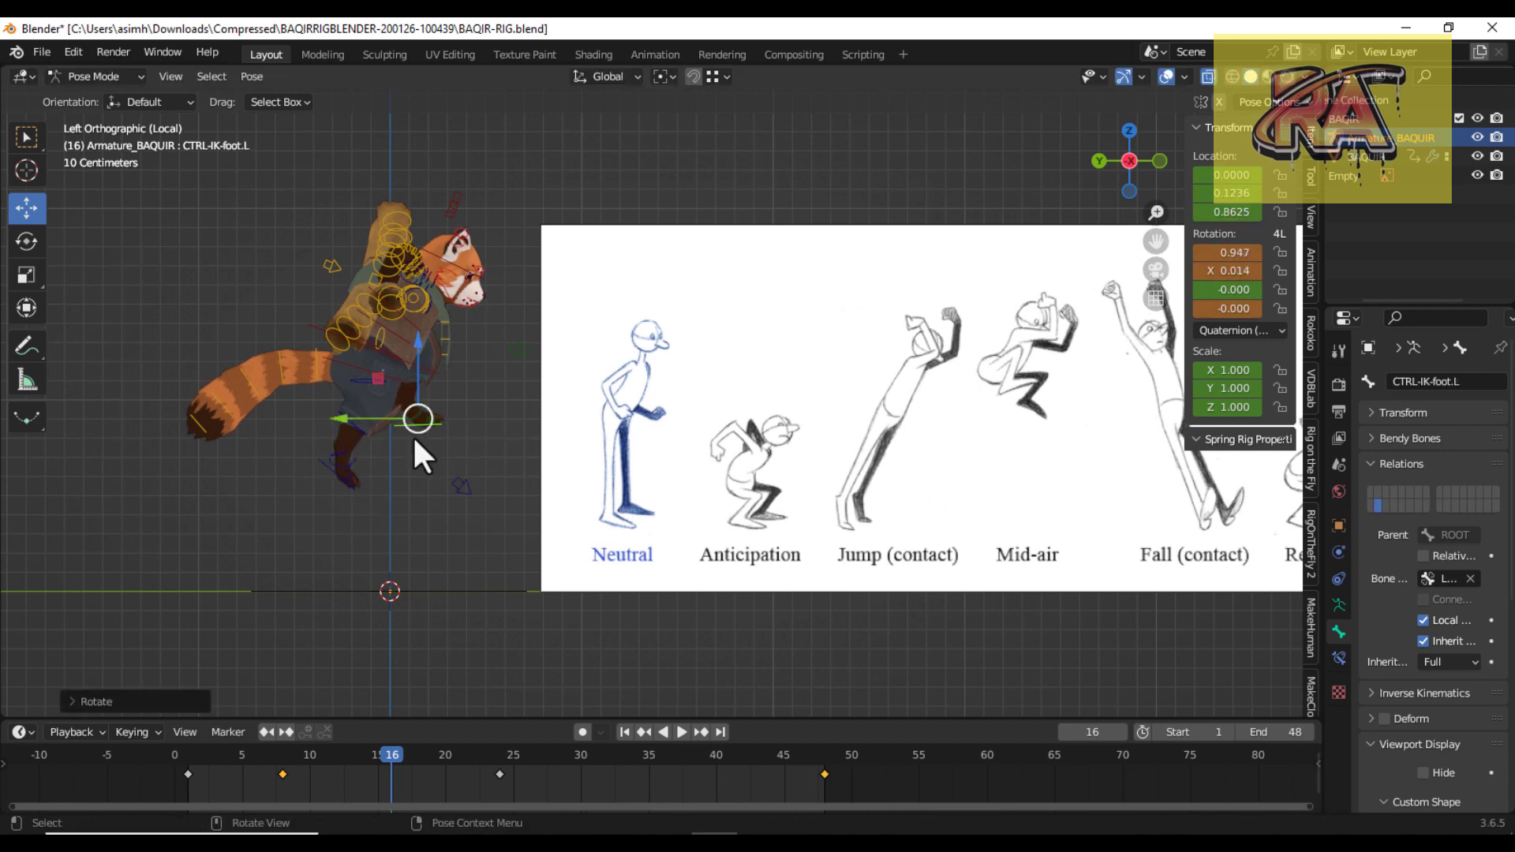
key(g)
click(377, 489)
key(r)
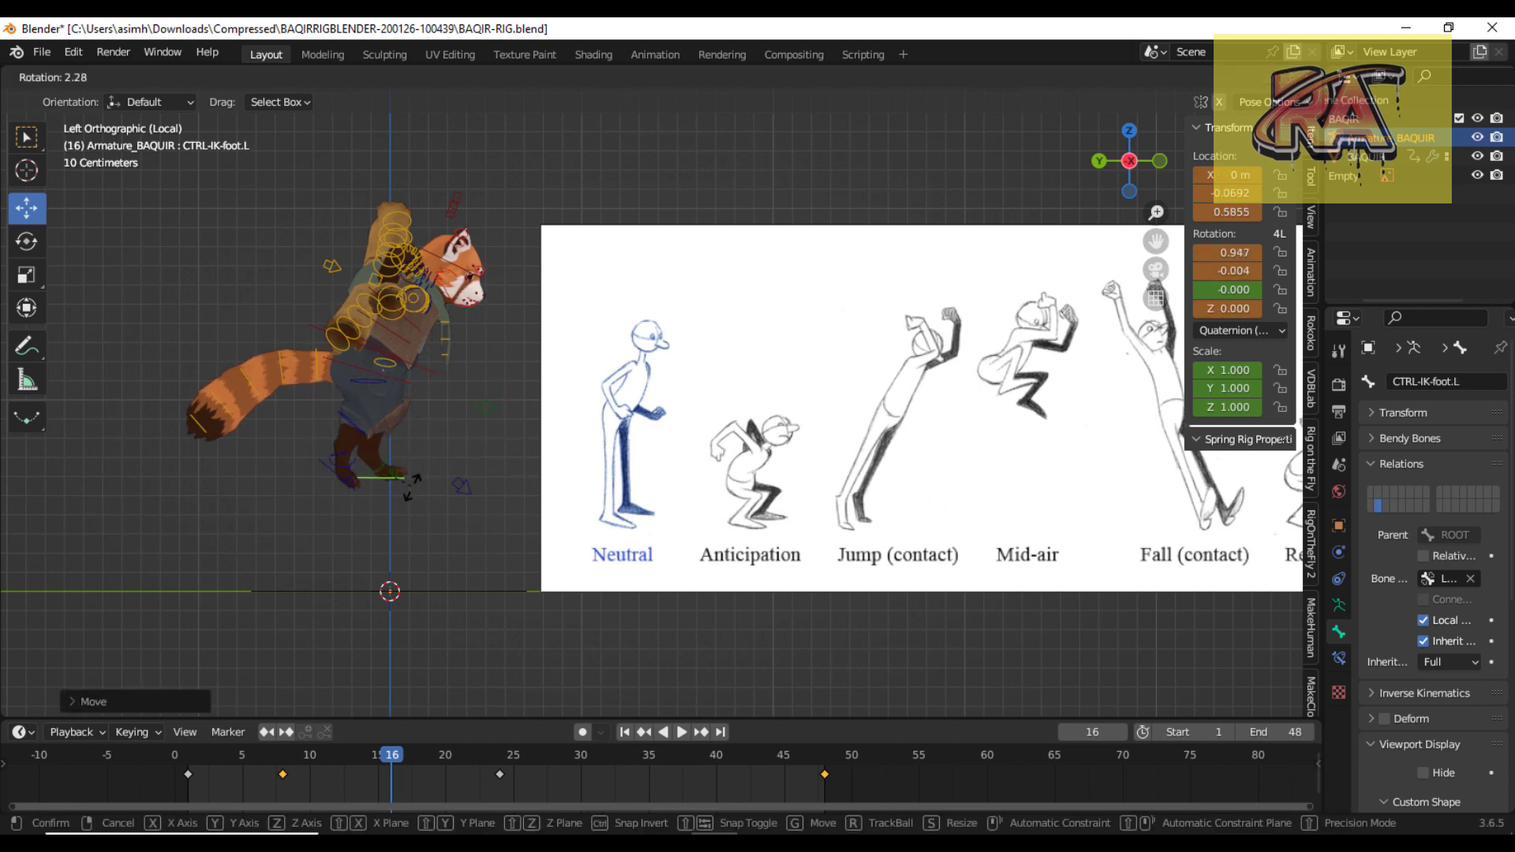
click(341, 487)
drag(342, 472, 321, 476)
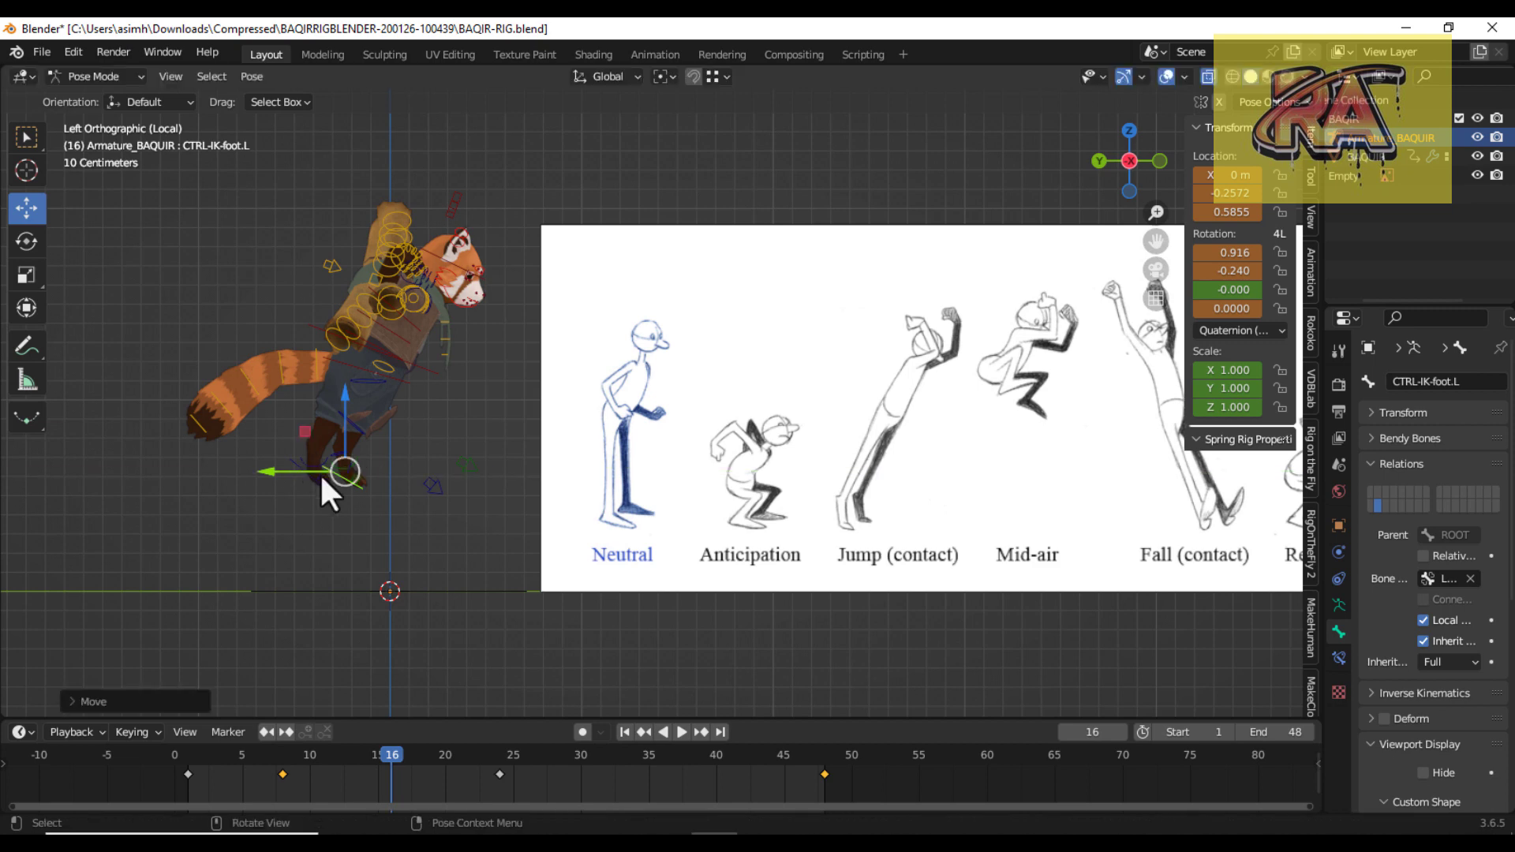
Swing the tail root to W 0.990 and select the upper backpack control.
click(314, 366)
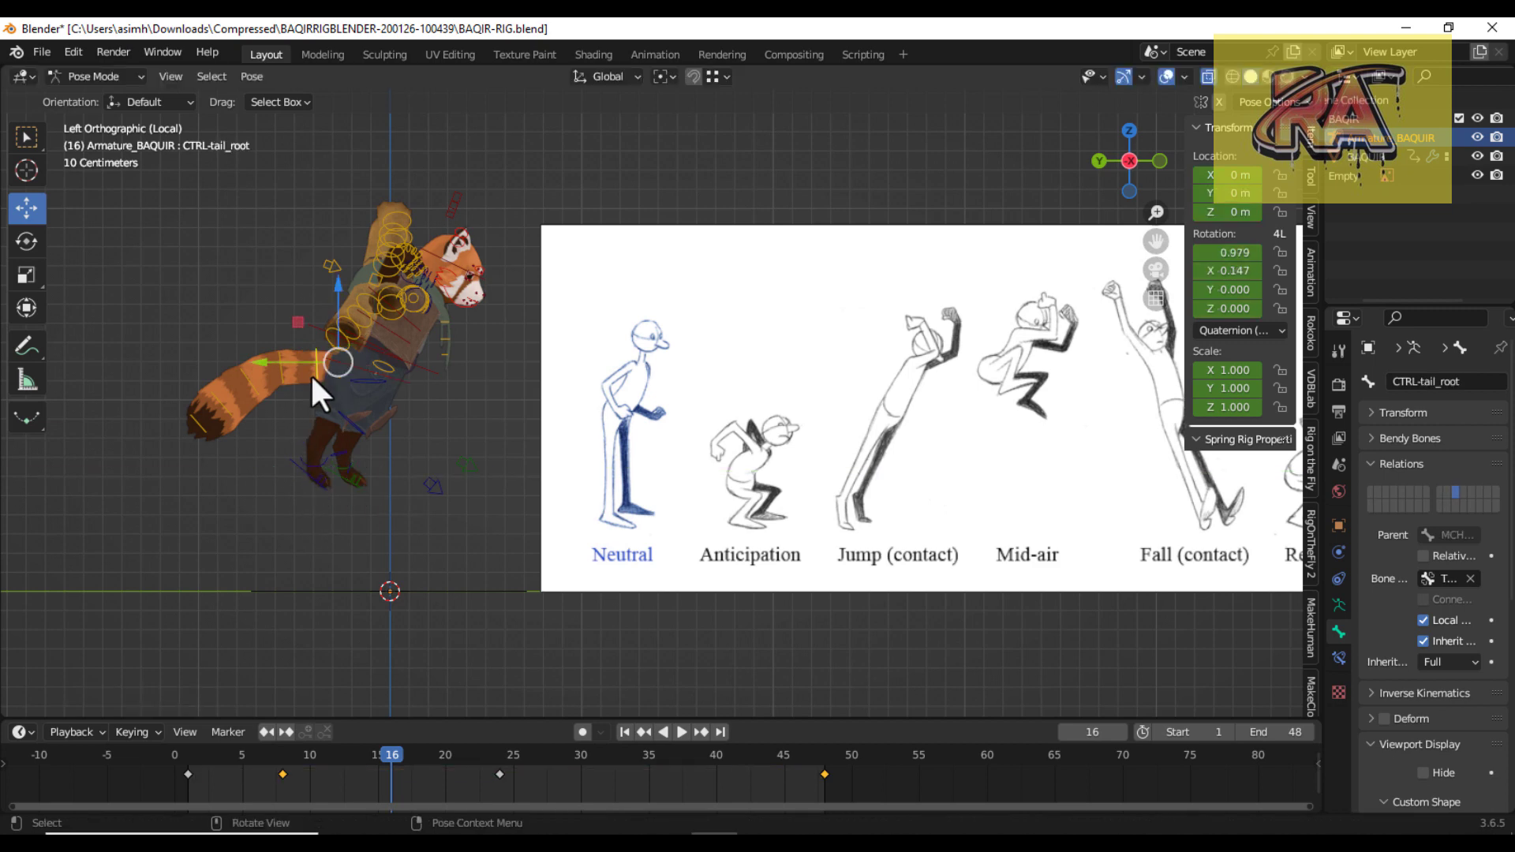
key(r)
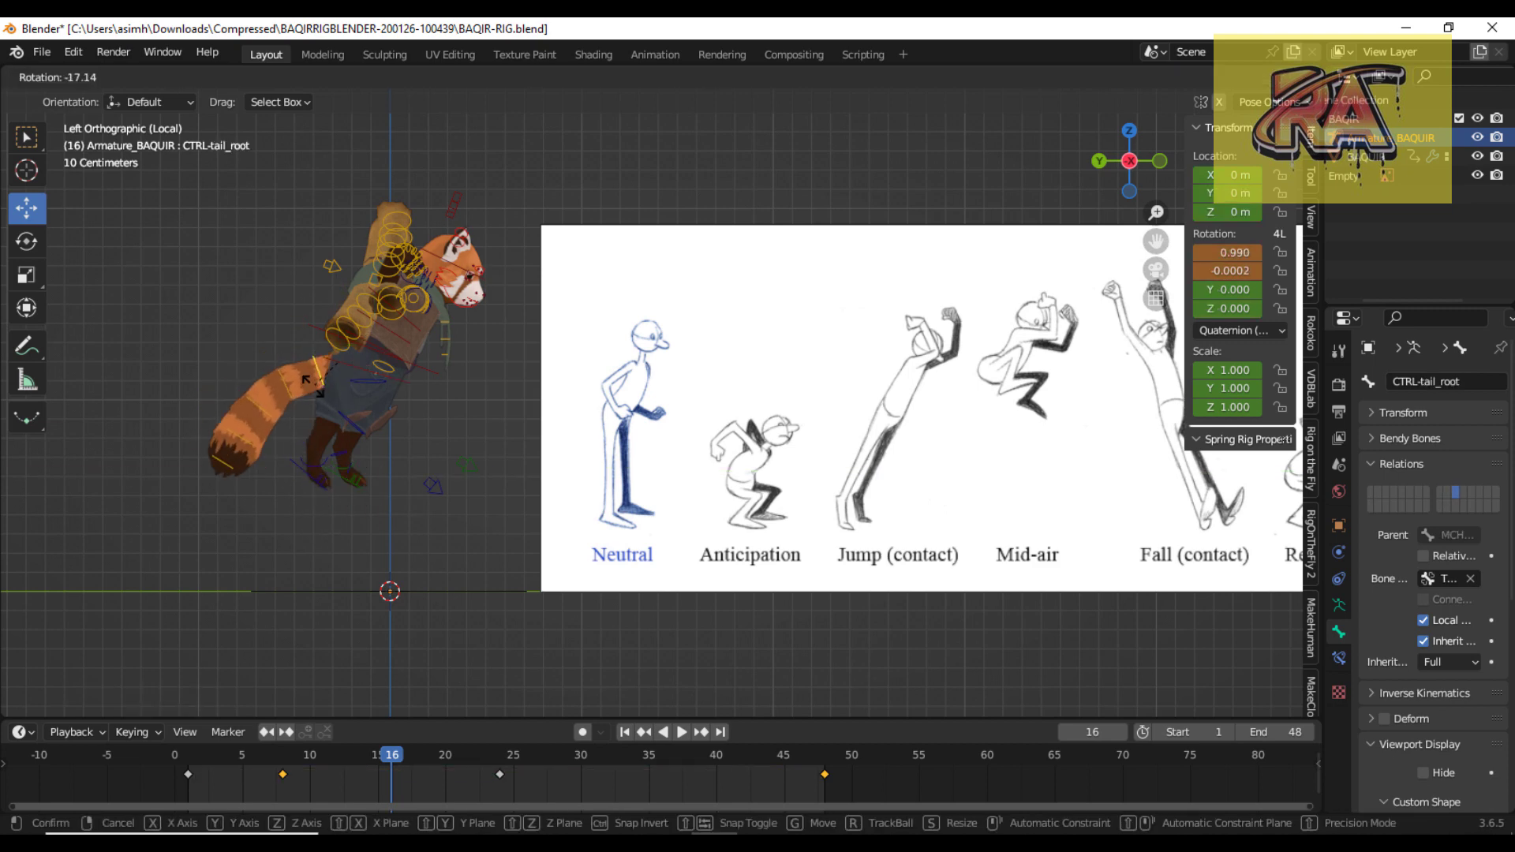
click(310, 384)
scroll(372, 409, up, 1)
mouse_move(1156, 241)
mouse_down()
mouse_move(1171, 273)
mouse_move(1133, 347)
mouse_up()
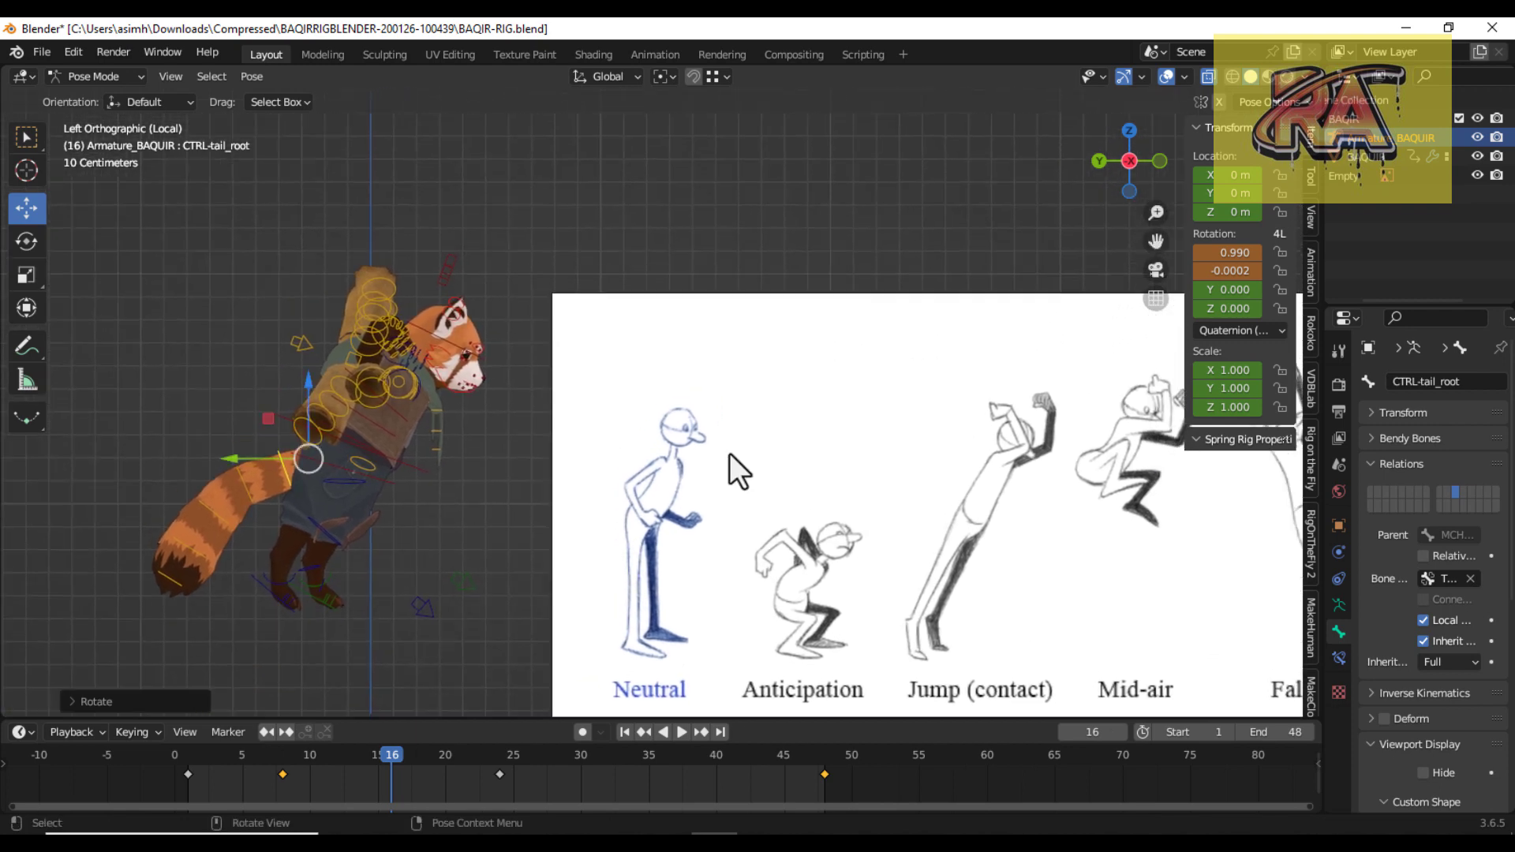
scroll(330, 363, up, 2)
click(310, 365)
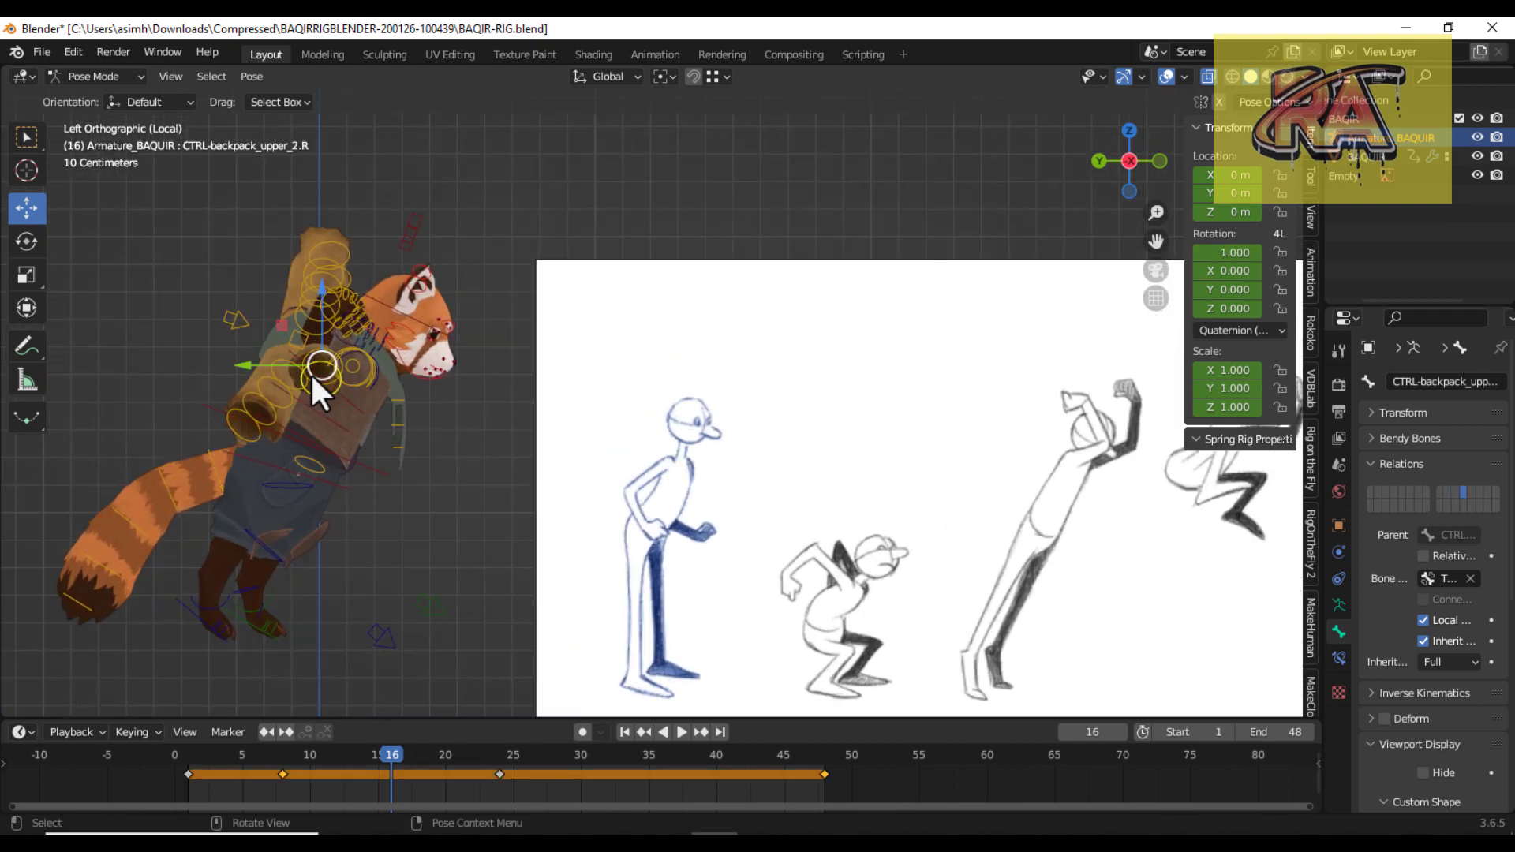
drag(1114, 163, 1137, 182)
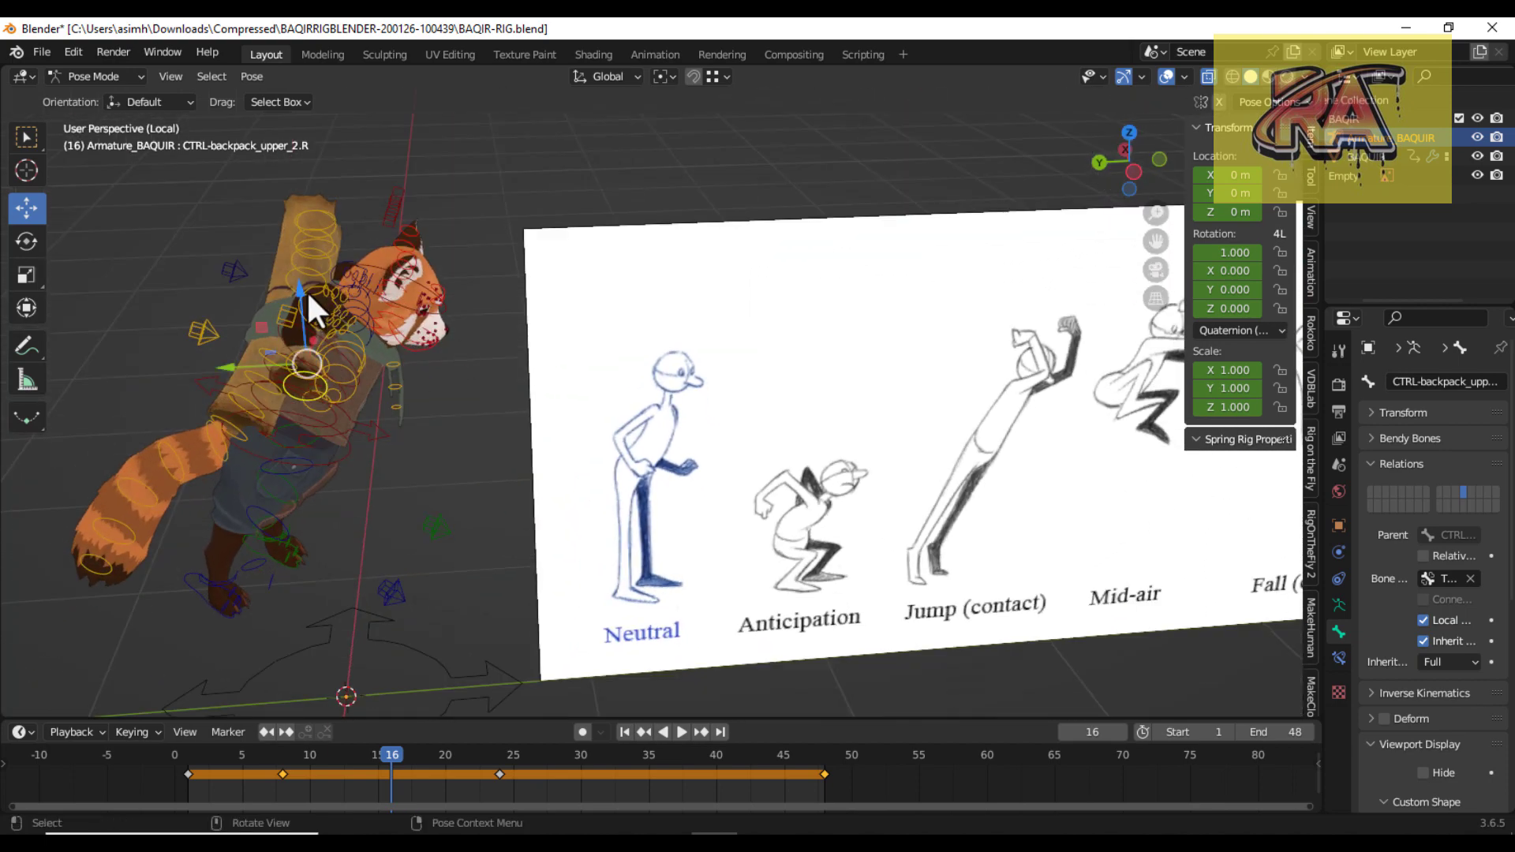
Rotate the right hand IK control, checking it from front and side views.
click(306, 290)
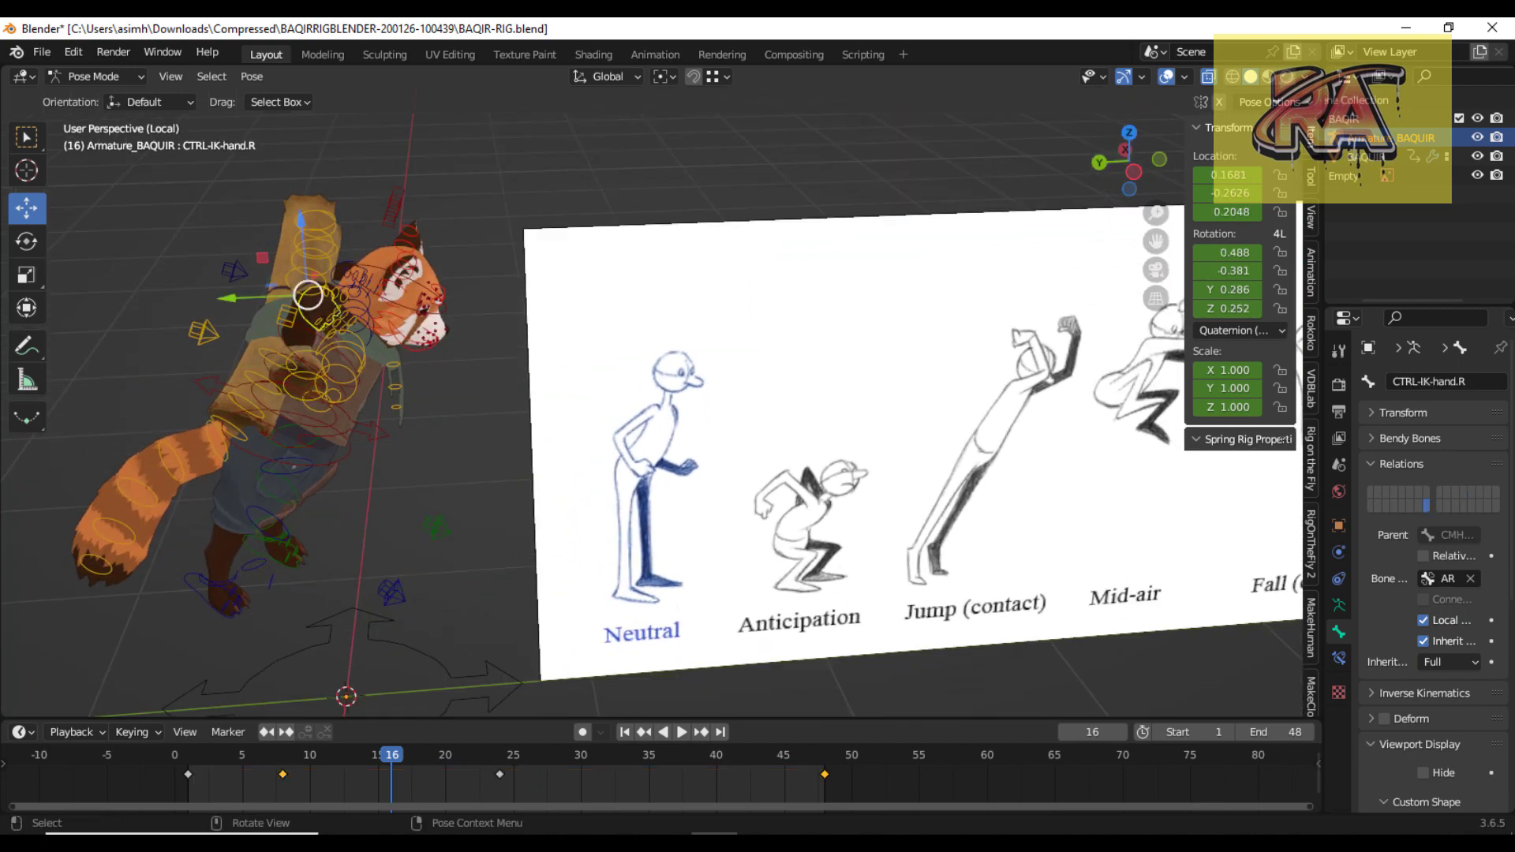
key(r)
click(314, 207)
key(KP_1)
scroll(499, 343, up, 3)
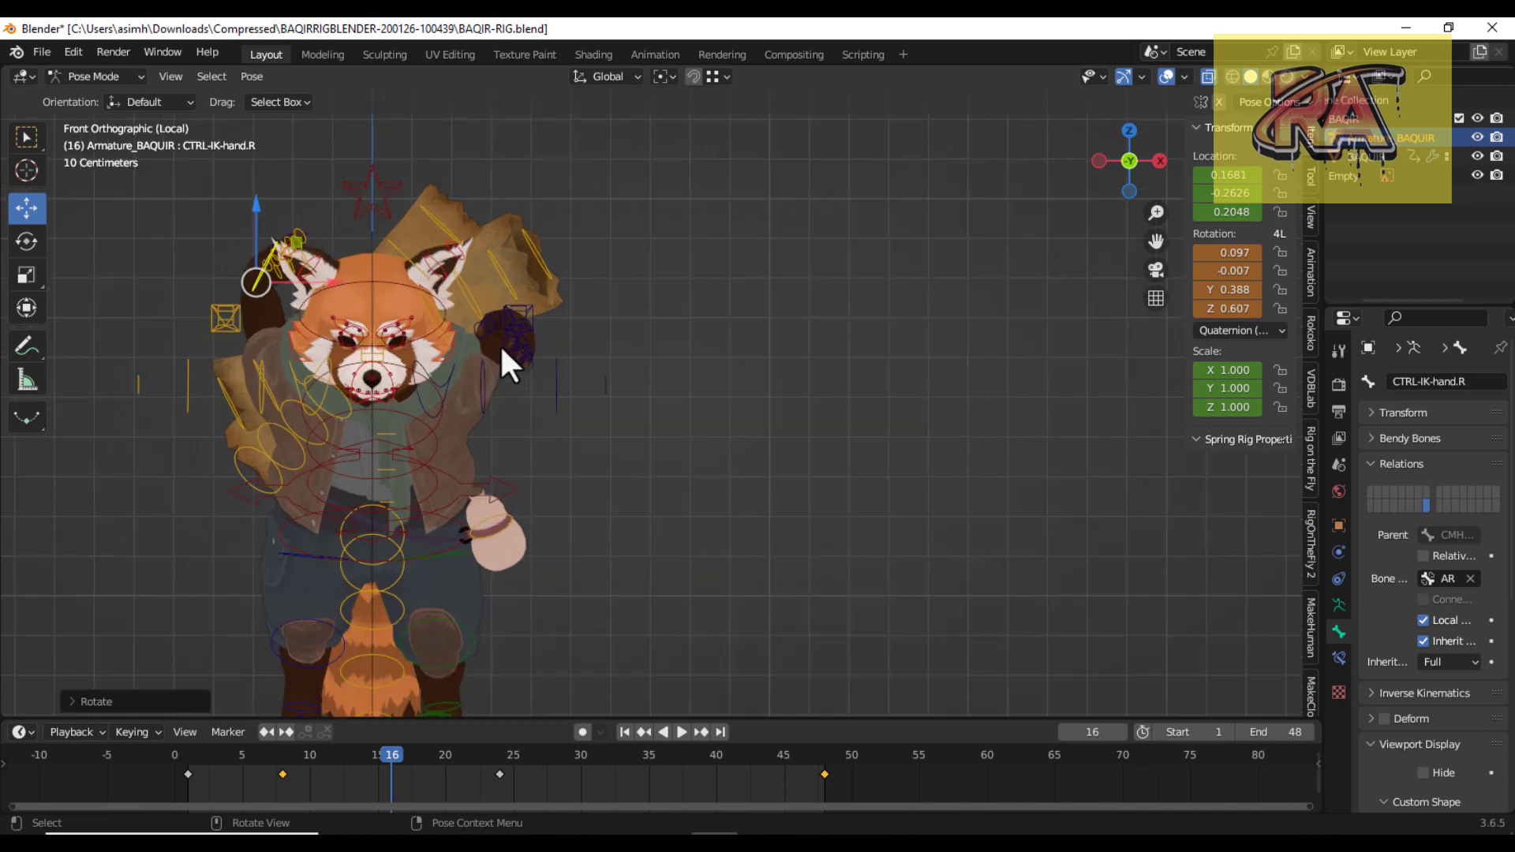
key(KP_3)
scroll(187, 292, up, 3)
Rotate the left hand IK control and move it higher.
click(189, 289)
key(r)
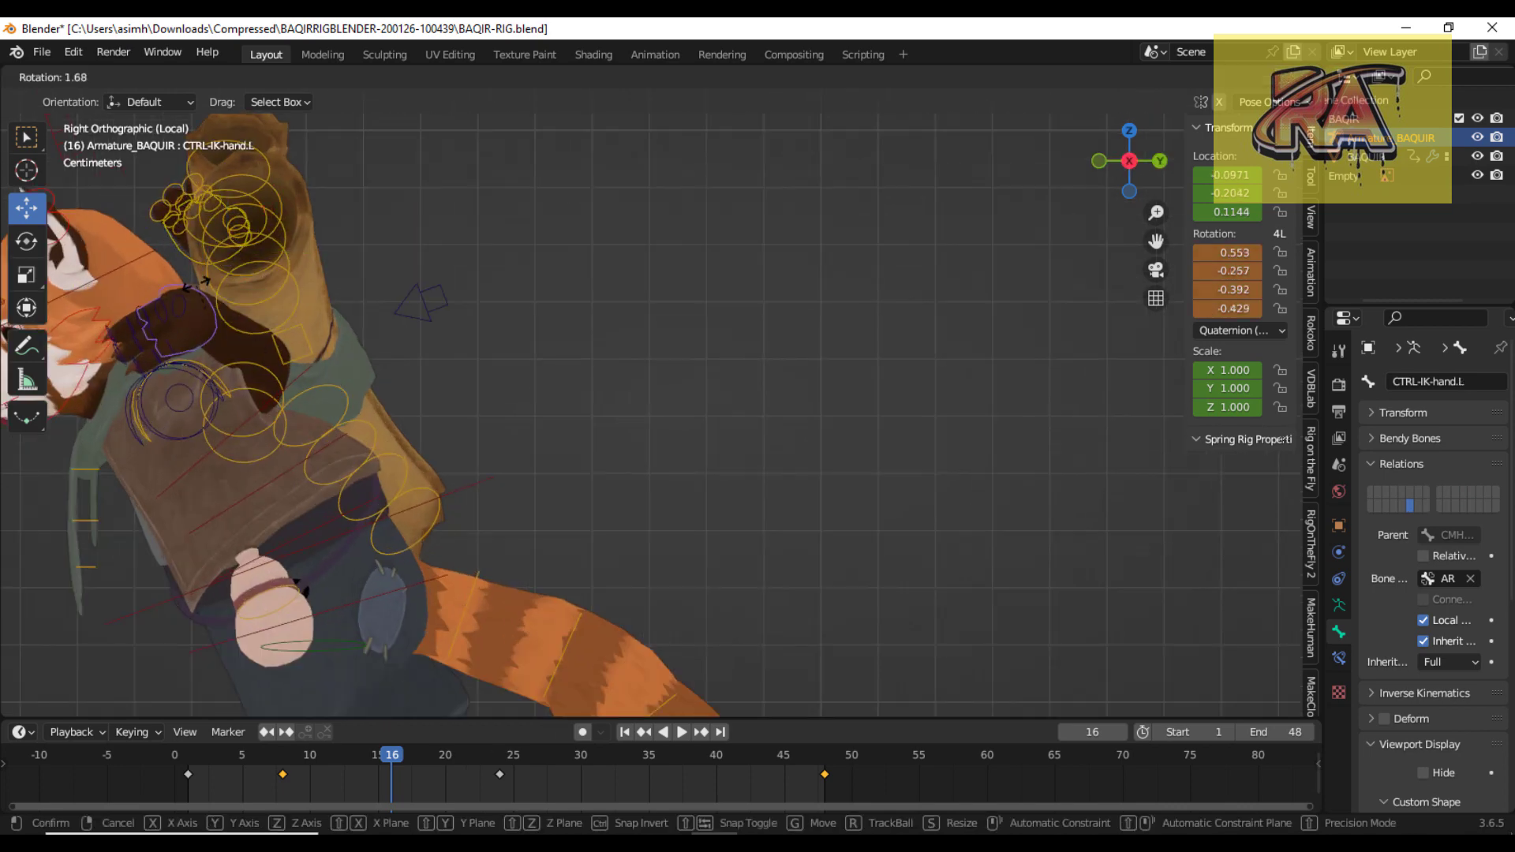
click(214, 291)
key(g)
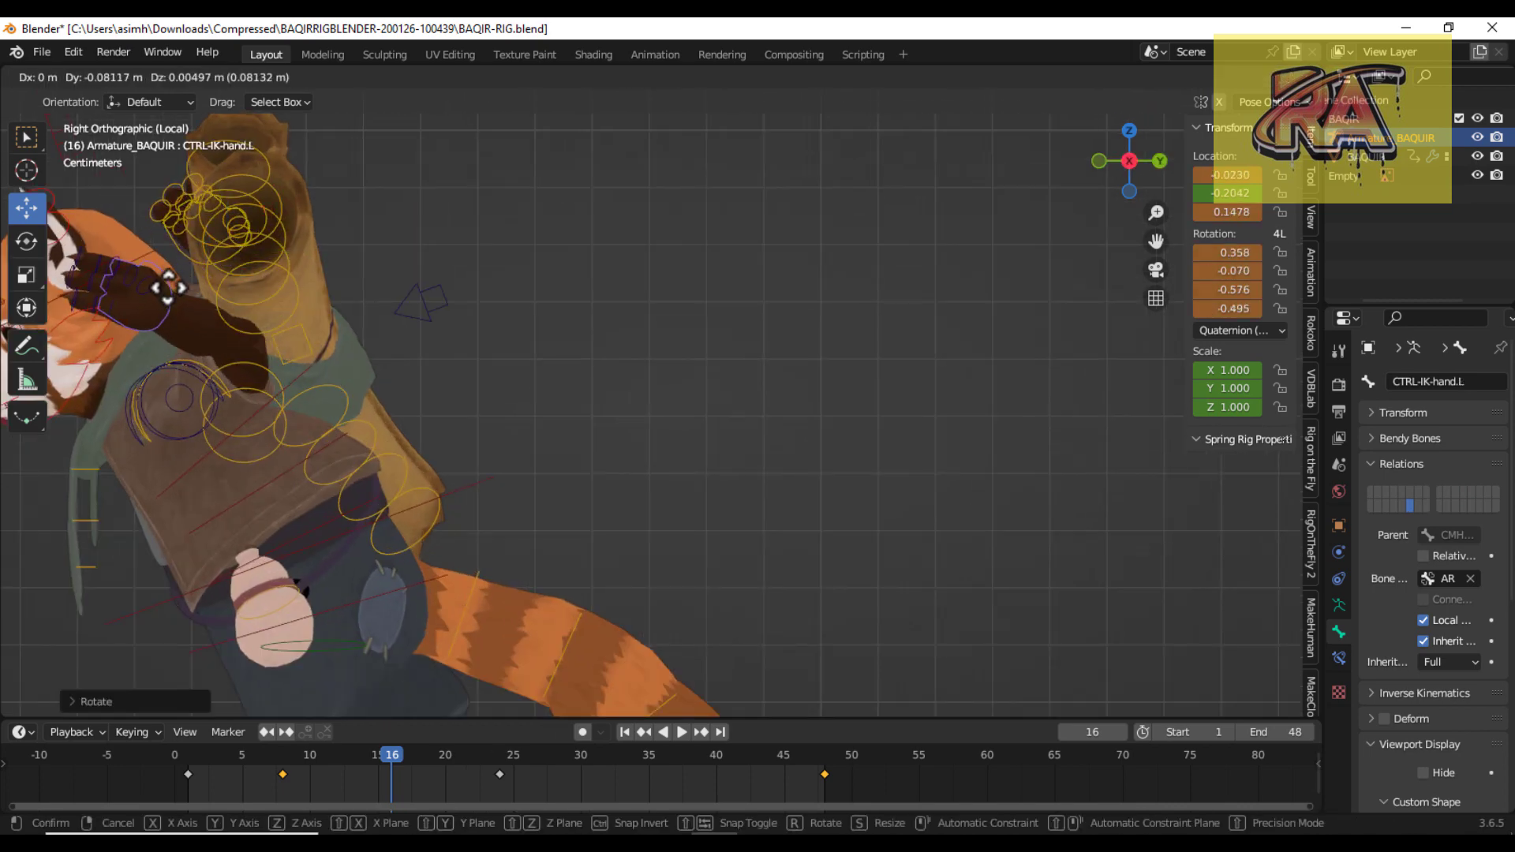
click(160, 272)
scroll(367, 352, down, 4)
key(KP_1)
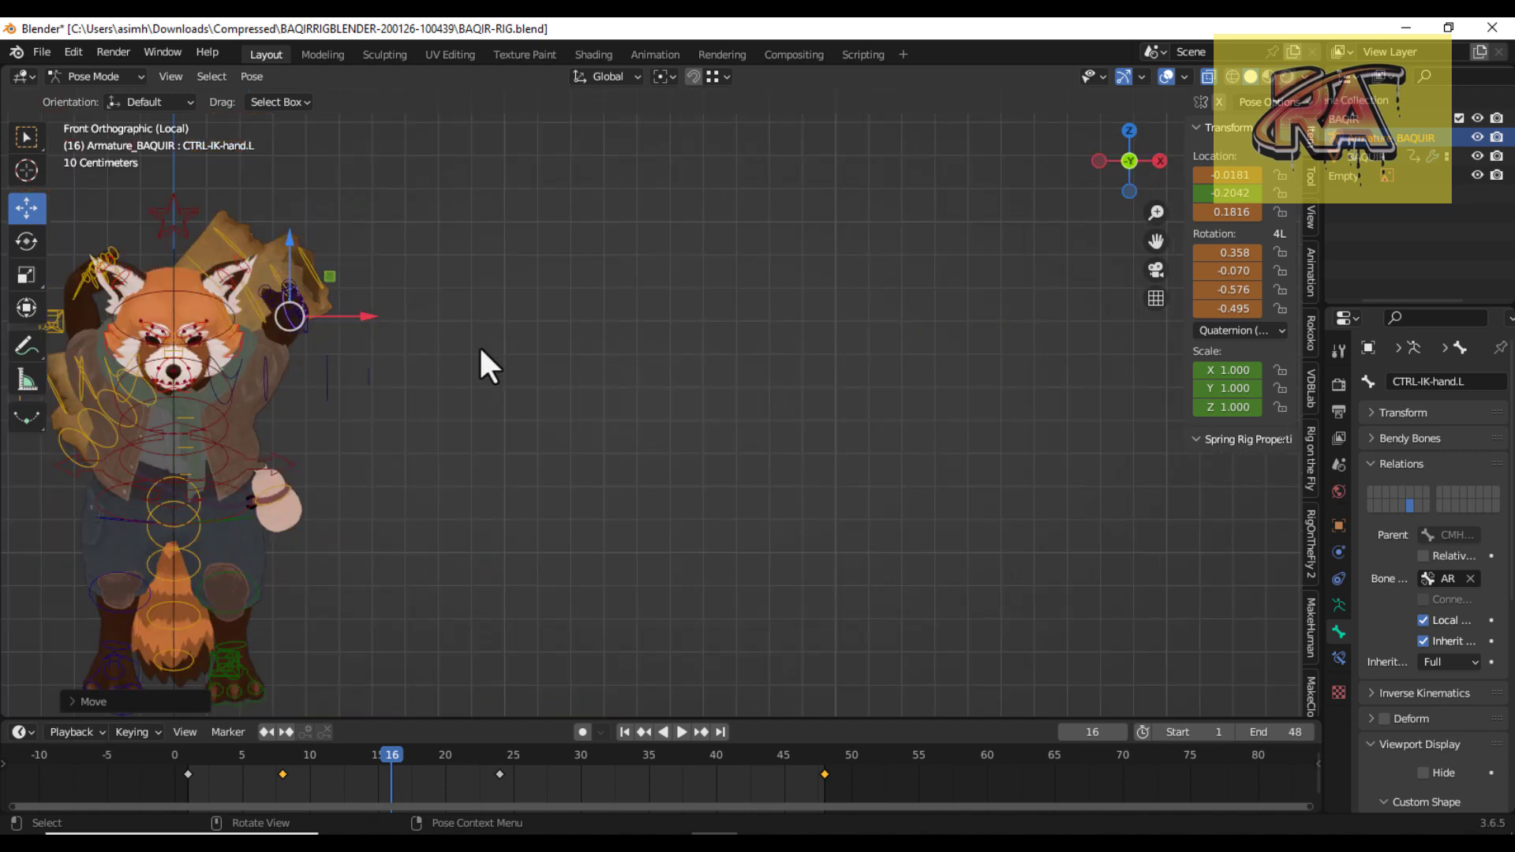
key(Home)
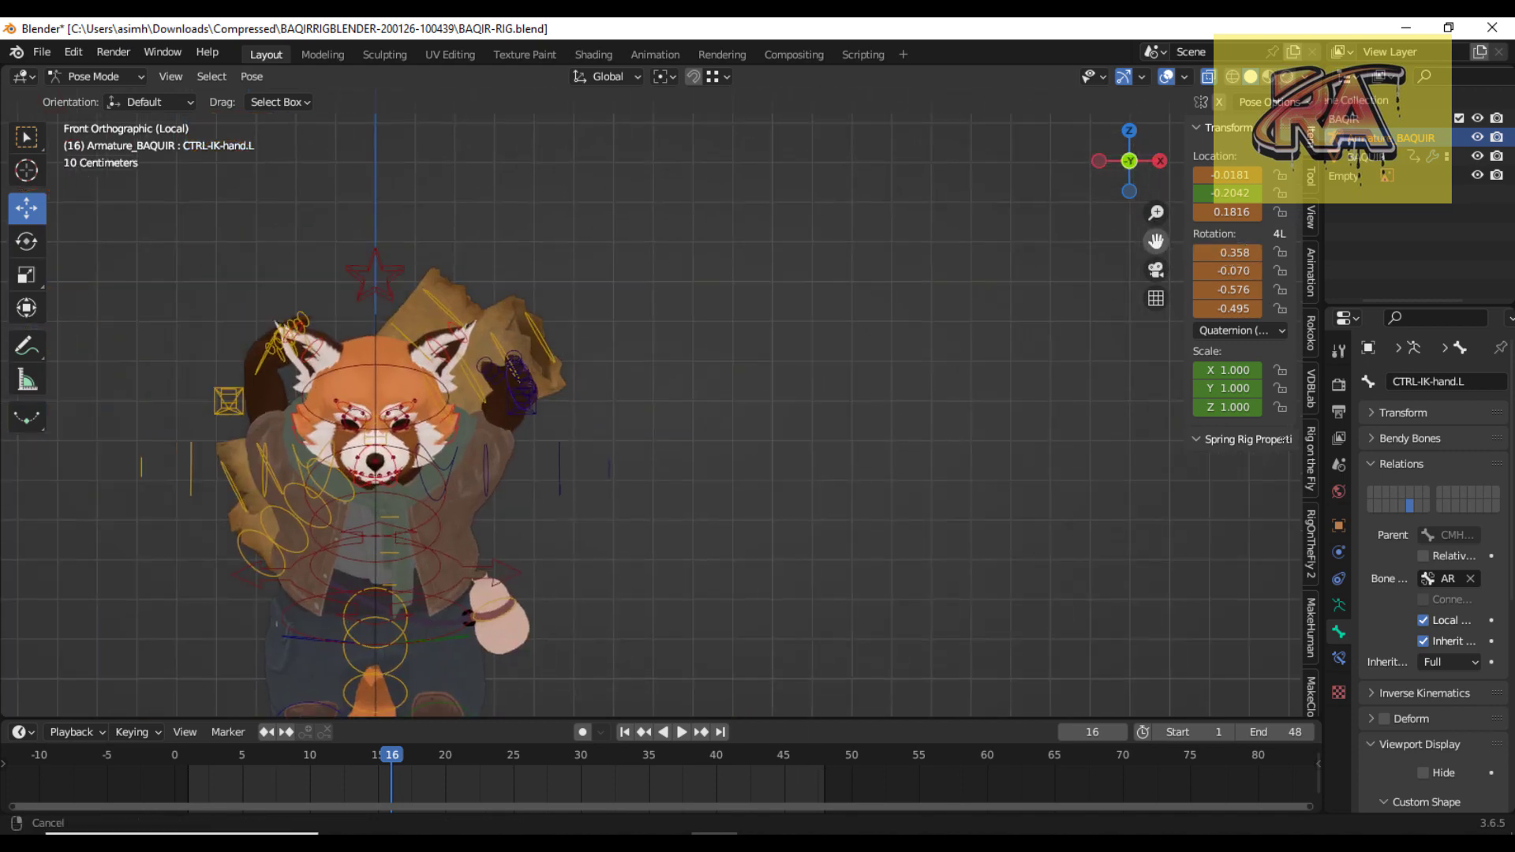
Raise the right hand IK control beside the head to Z 0.2721, angled more upright.
click(382, 316)
key(r)
click(338, 338)
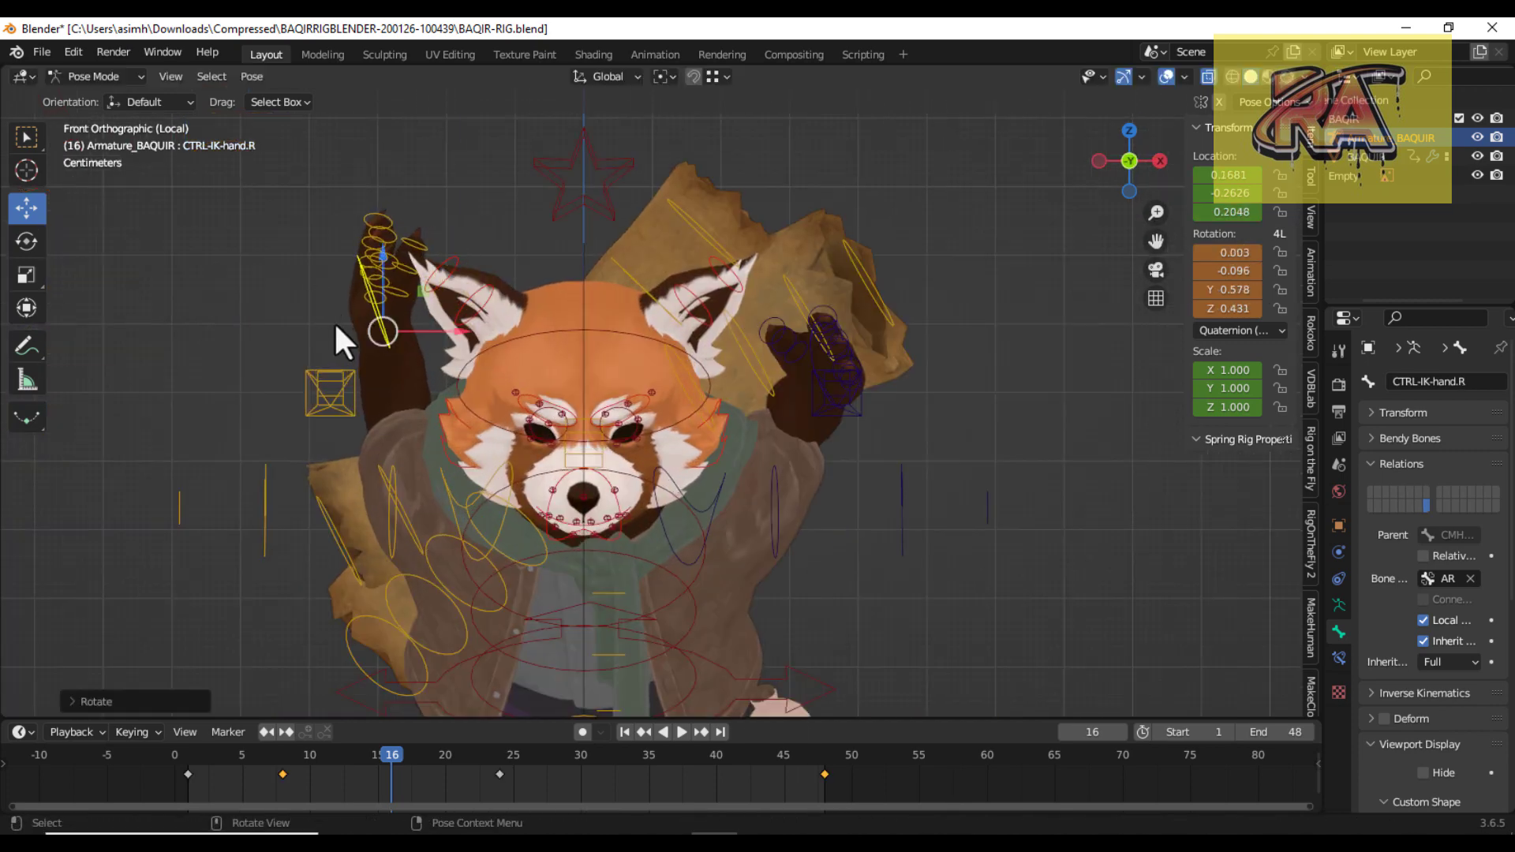
key(g)
click(312, 326)
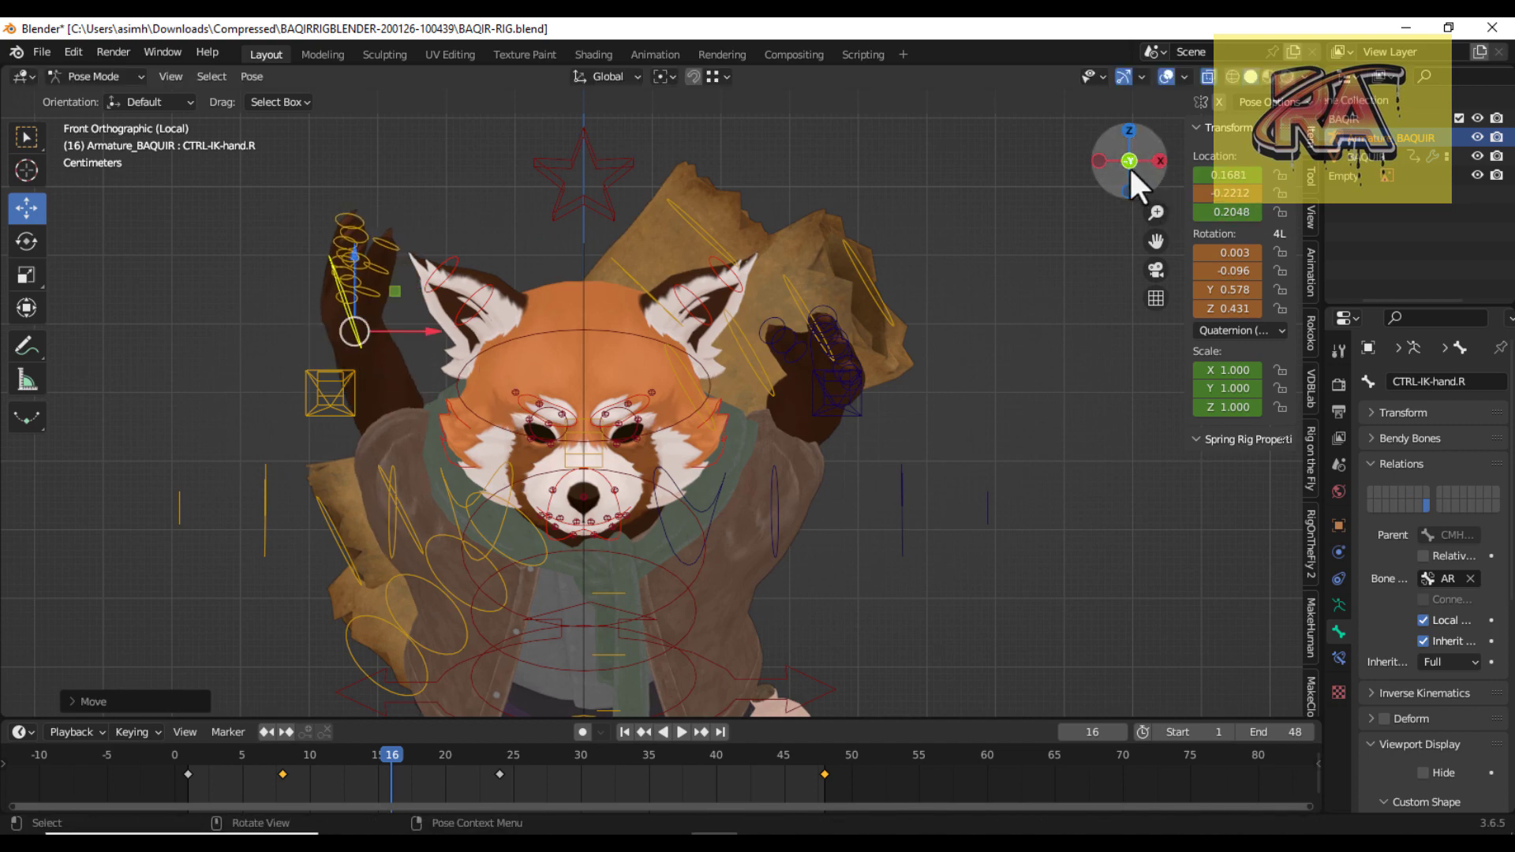
mouse_move(1129, 166)
mouse_down()
mouse_move(448, 410)
mouse_move(622, 430)
mouse_up()
key(KP_1)
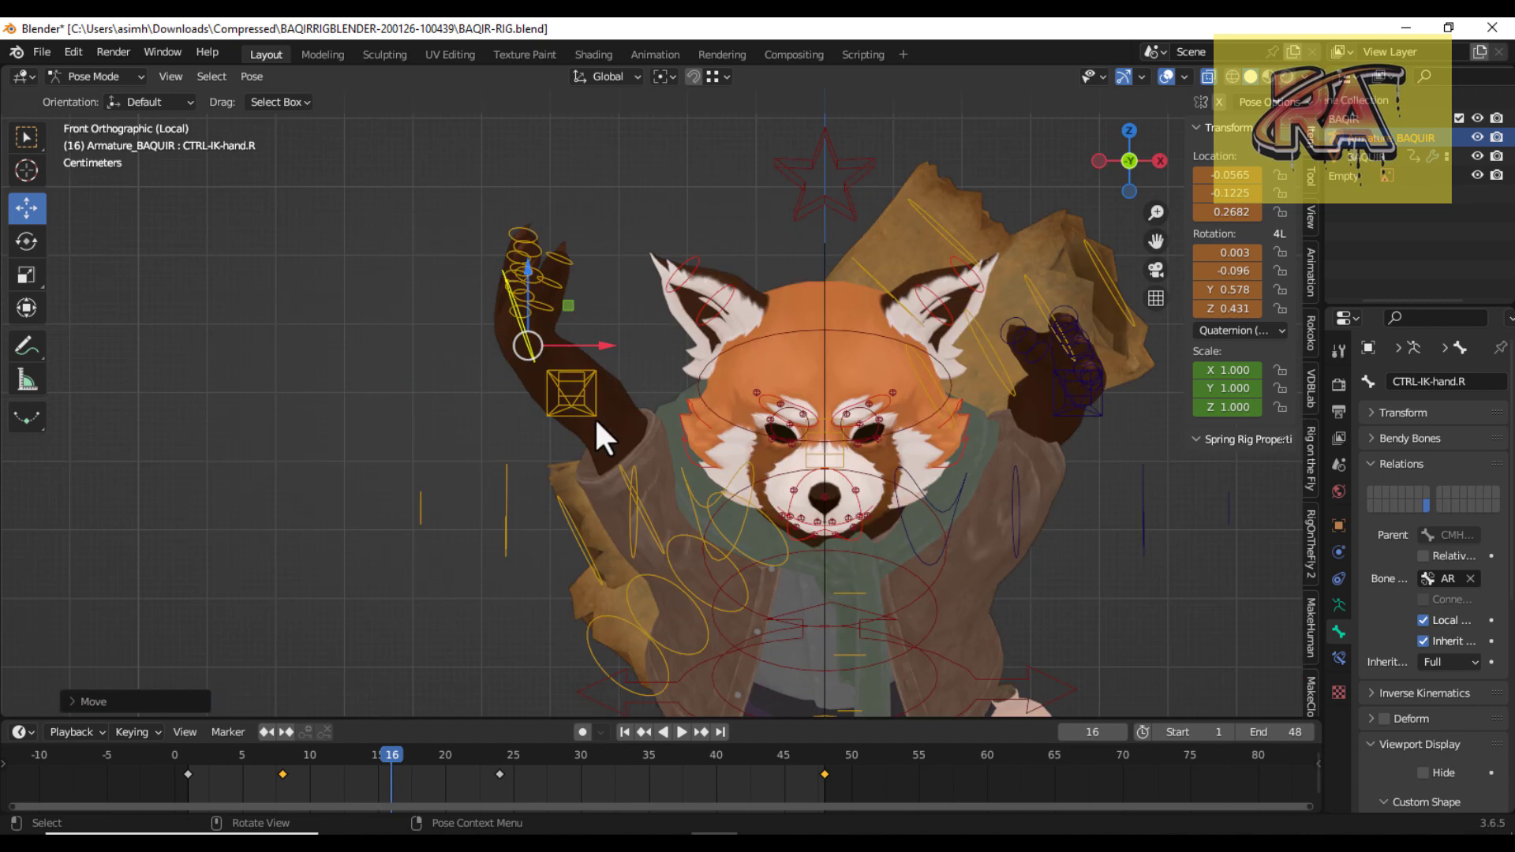
key(r)
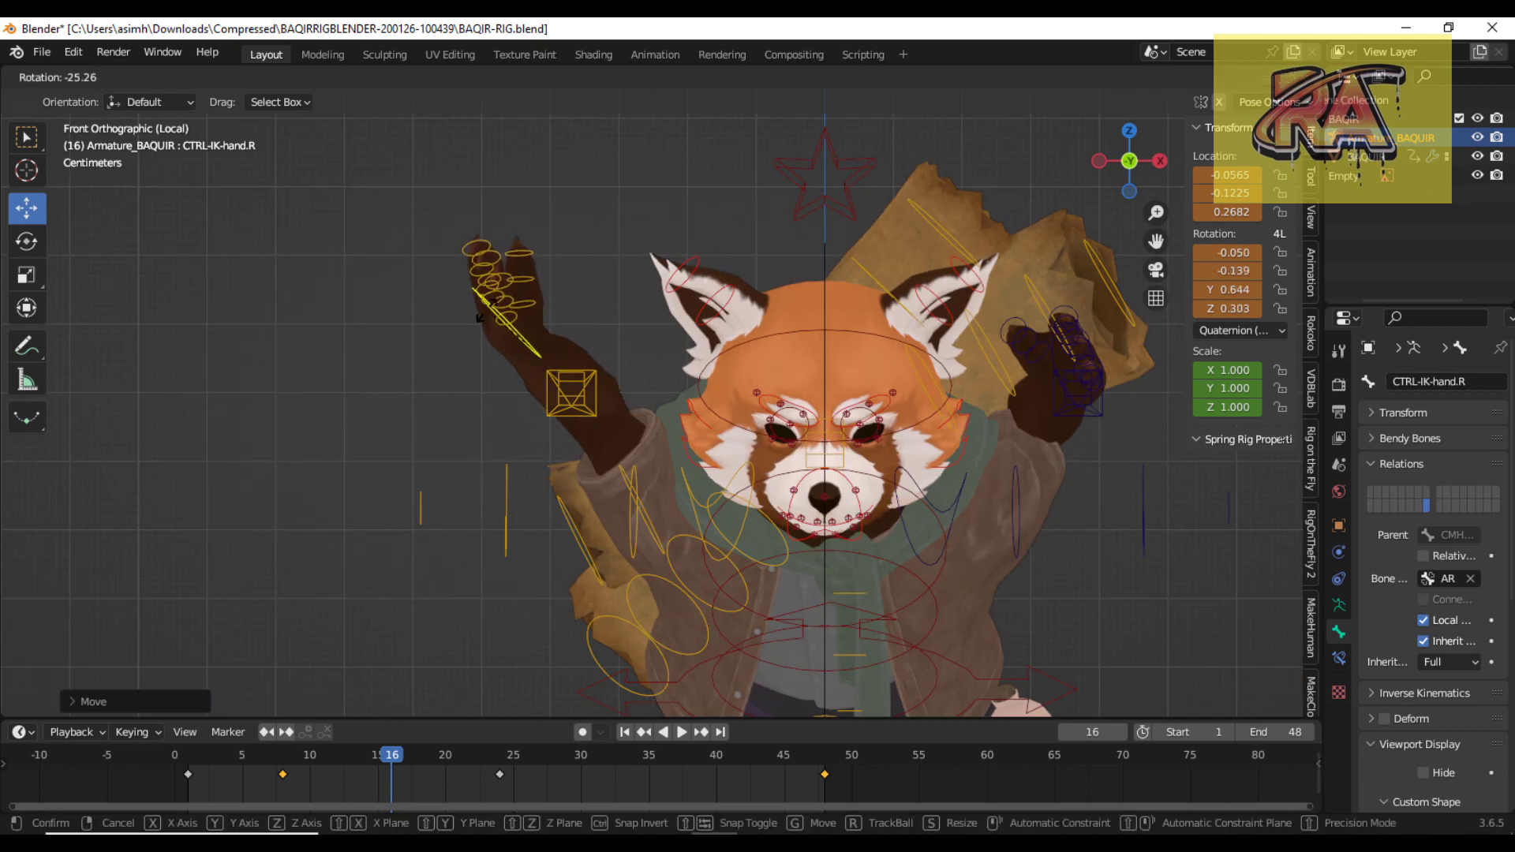
click(527, 296)
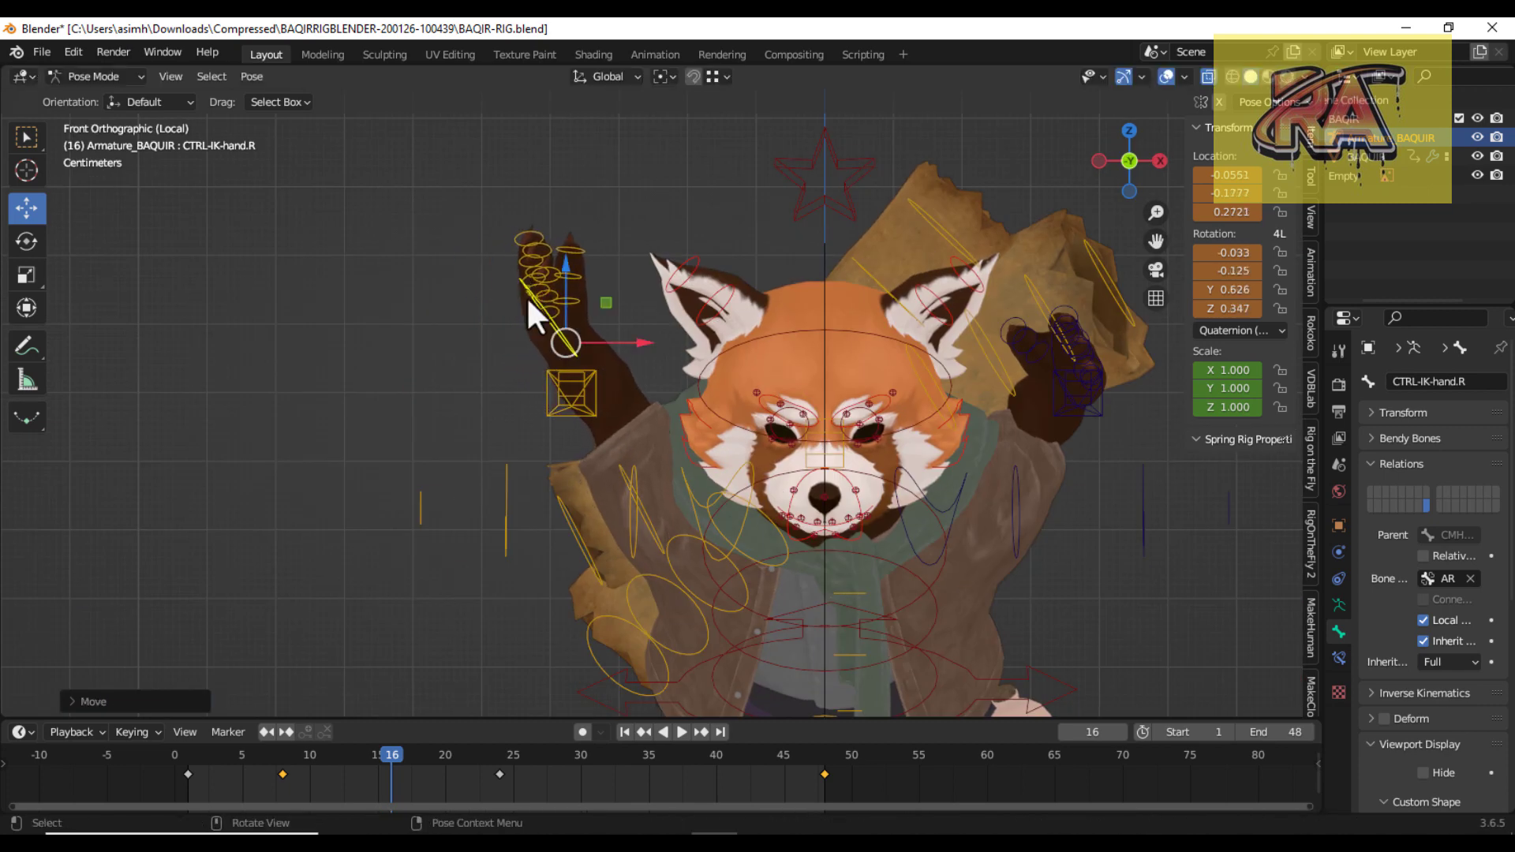
key(r)
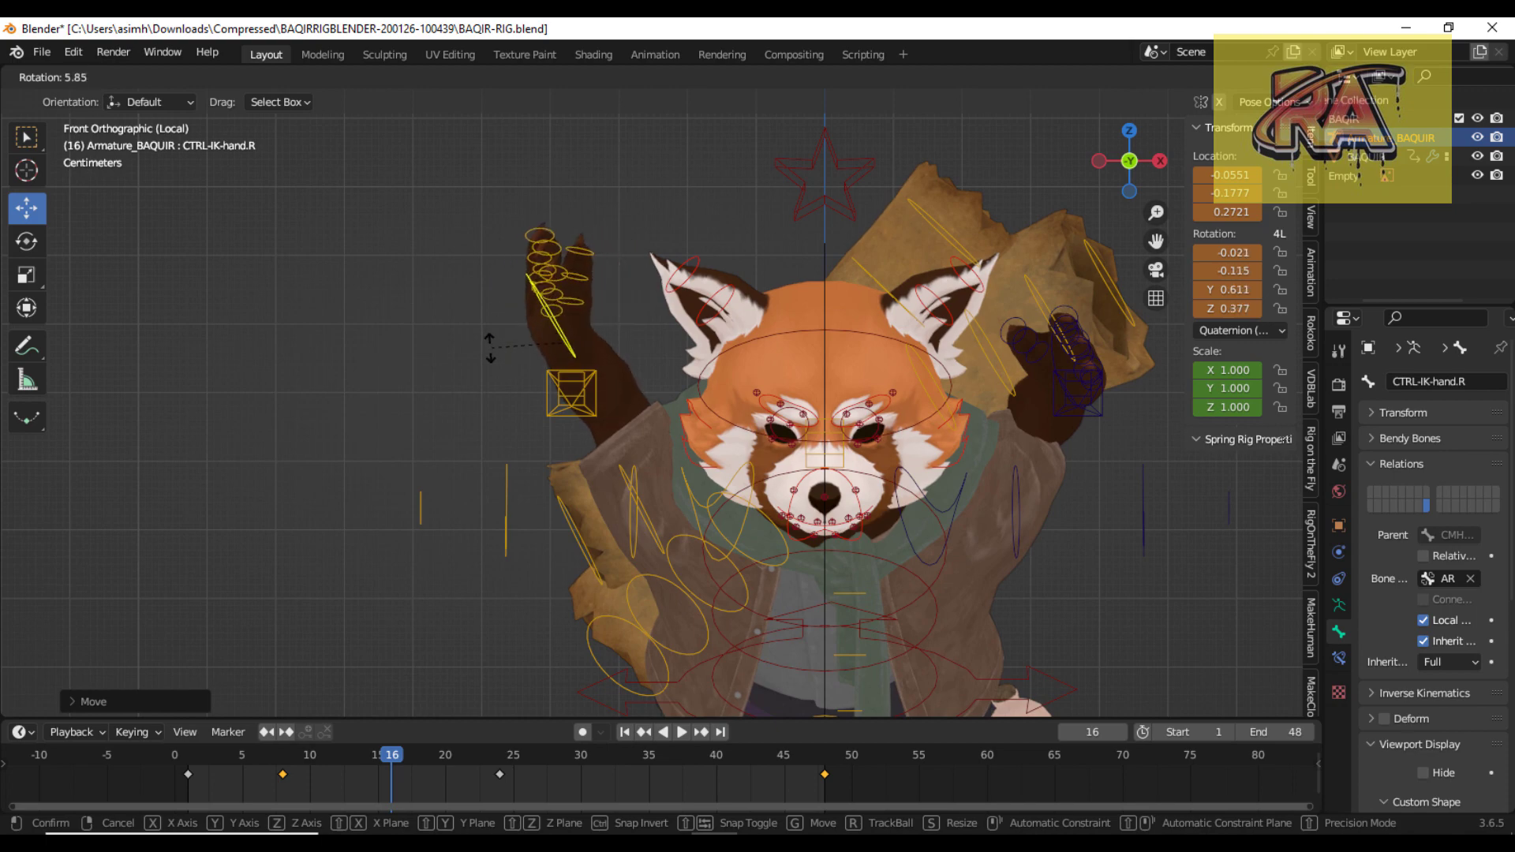
click(501, 355)
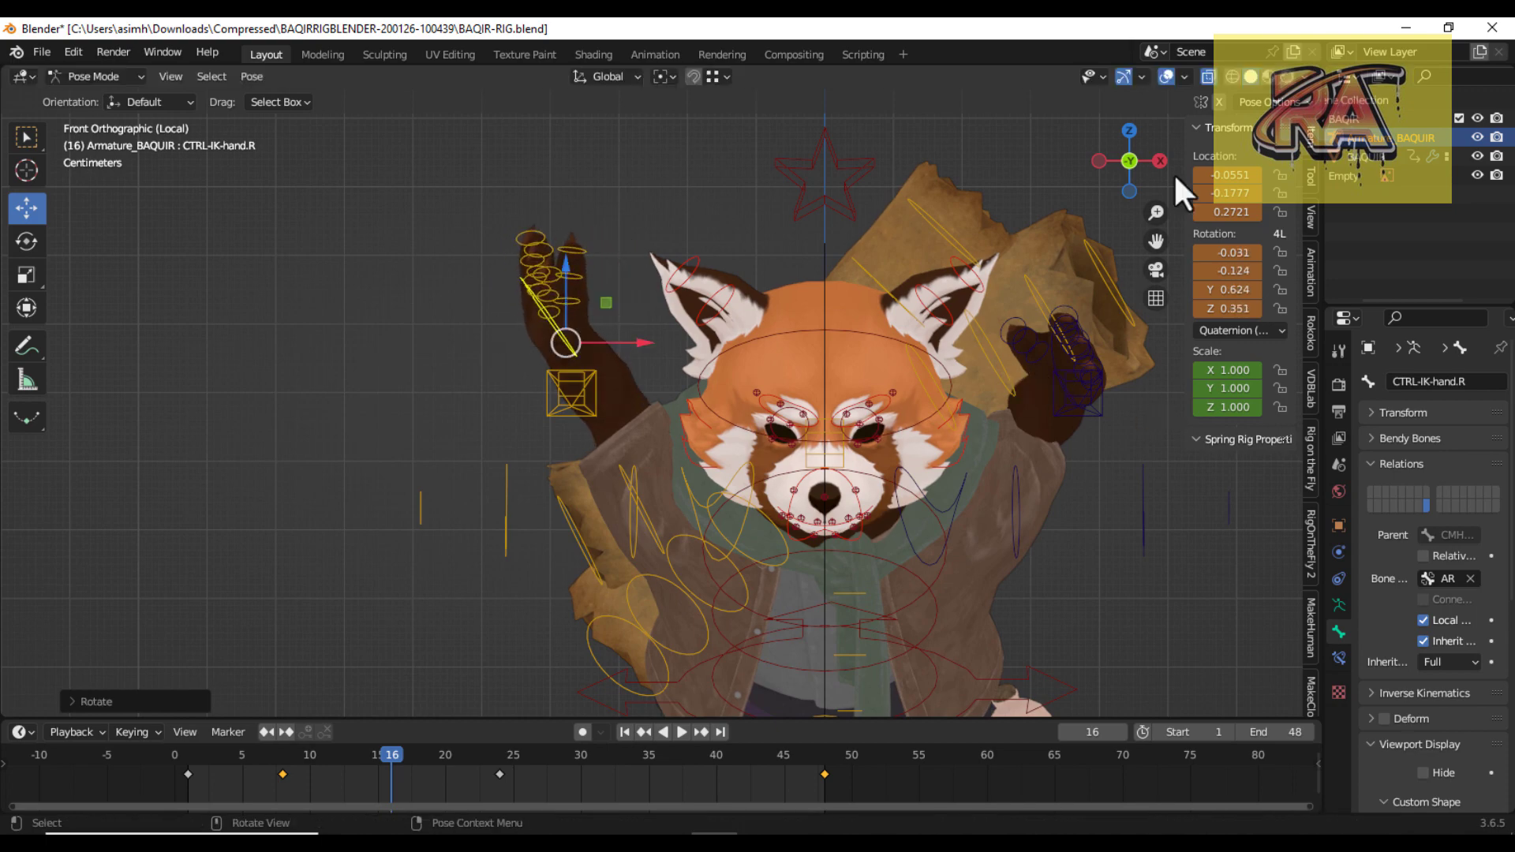
Refine the raised right hand's wrist angle from several orbit angles.
middle_drag(1176, 190, 676, 399)
key(r)
click(588, 379)
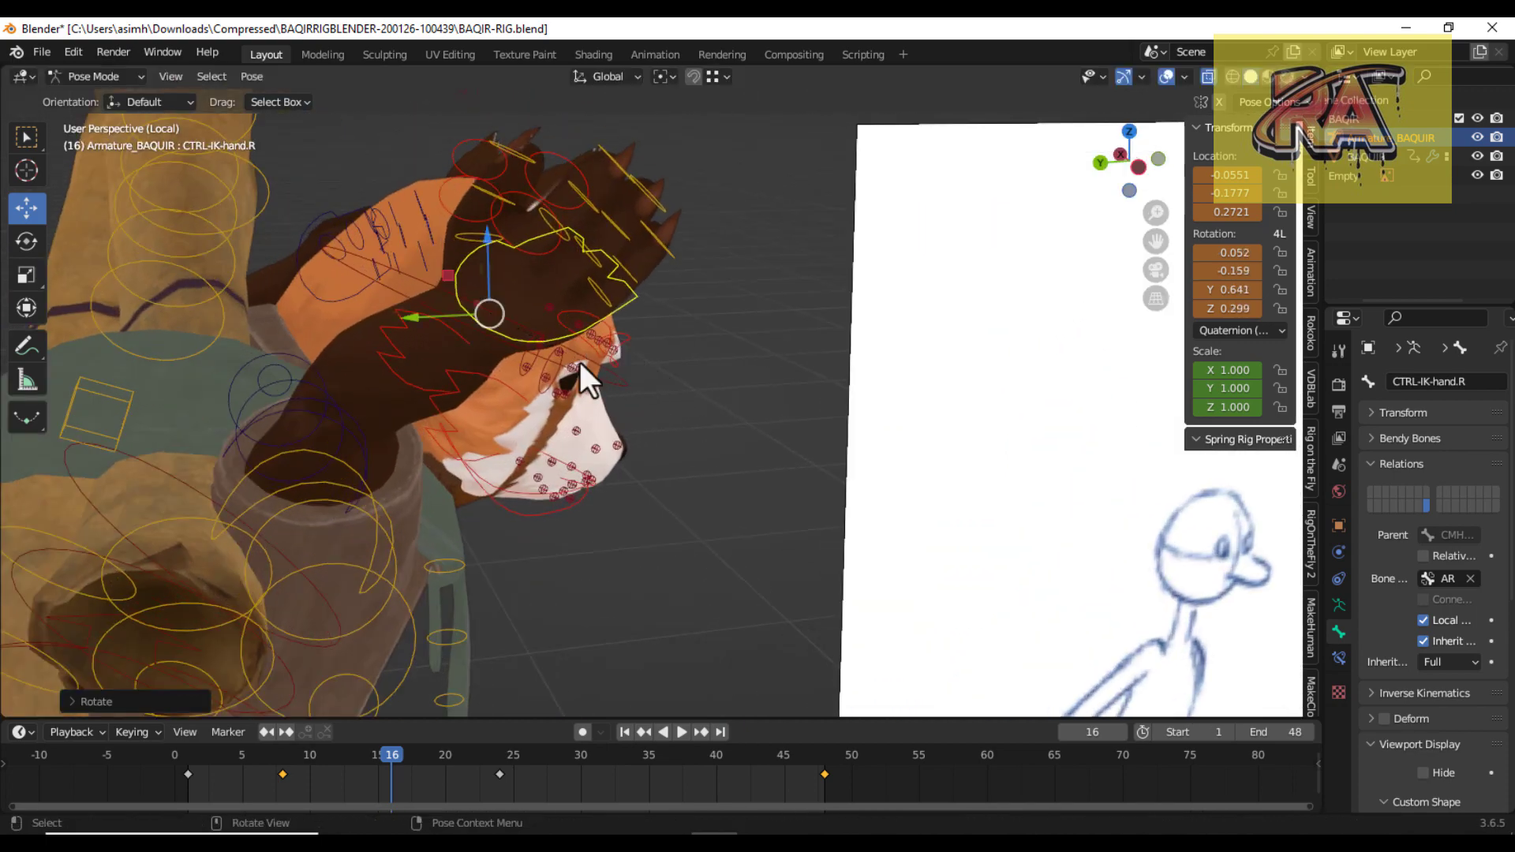
middle_drag(588, 378, 521, 277)
key(r)
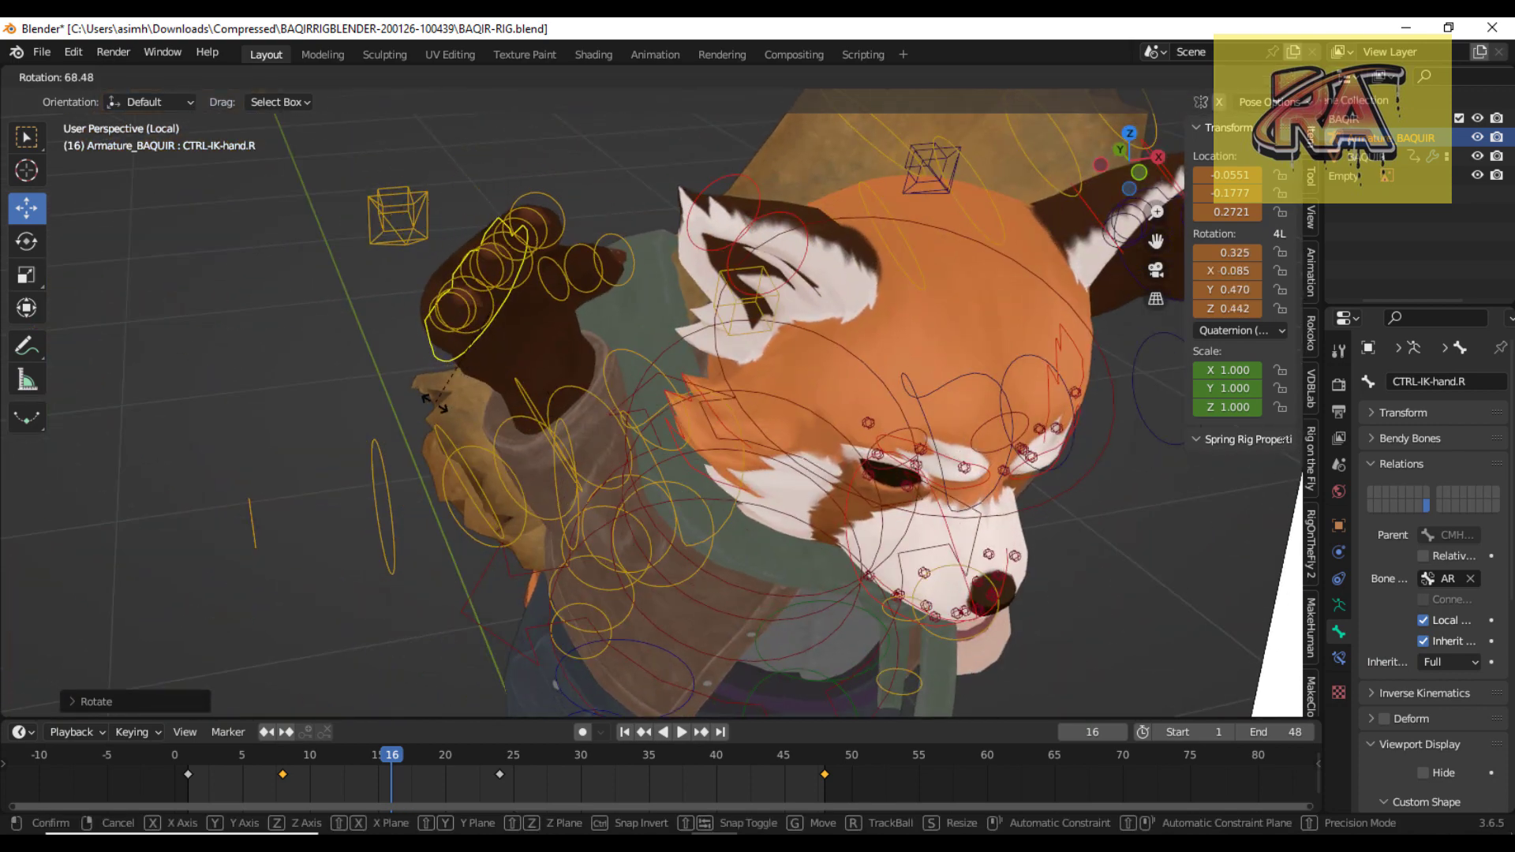
click(432, 403)
middle_drag(432, 403, 735, 382)
click(1144, 175)
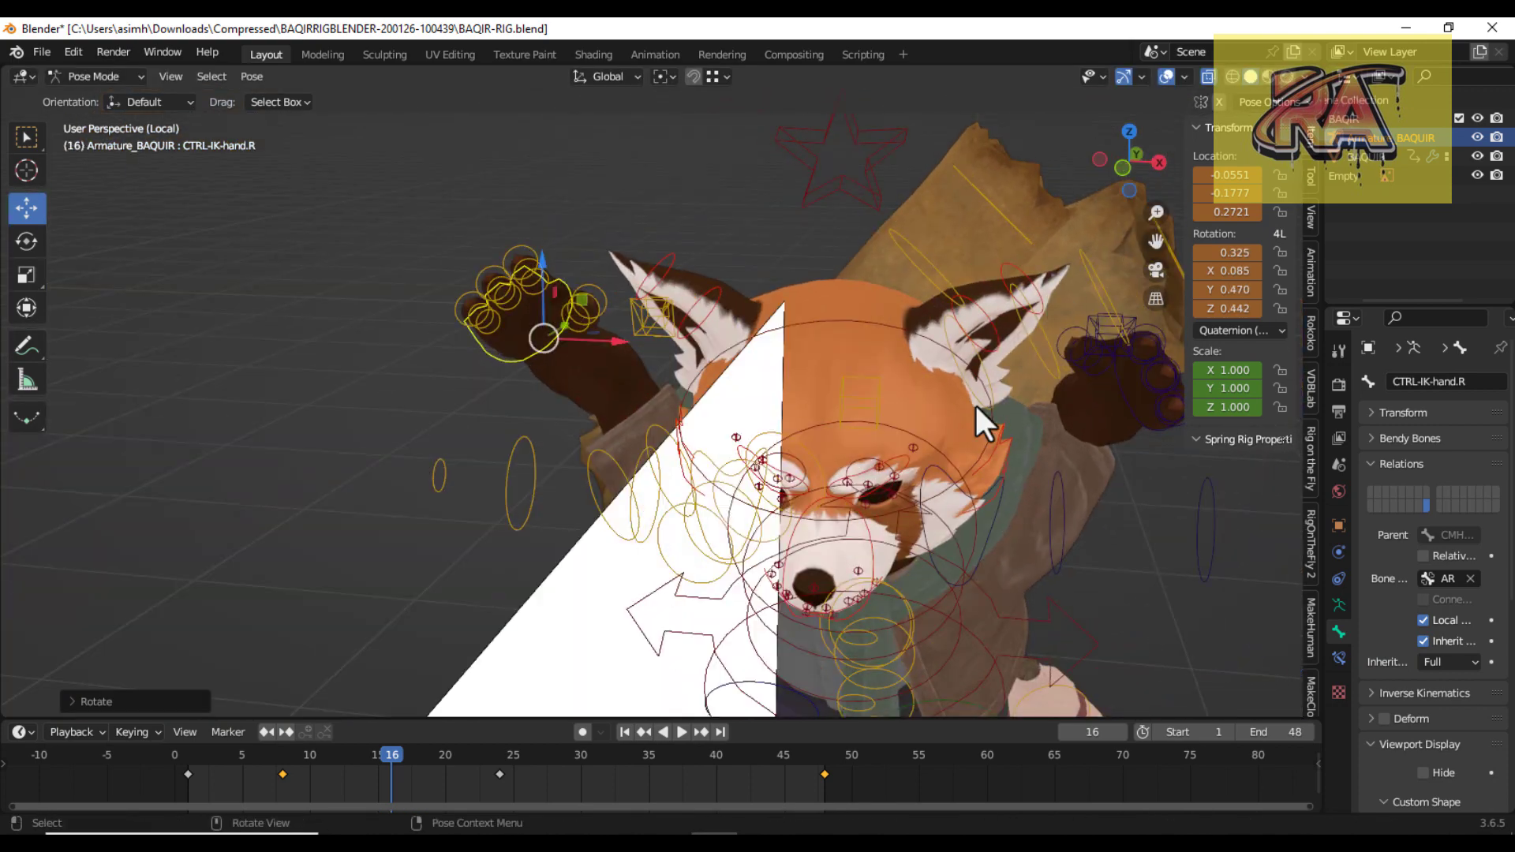
key(KP_3)
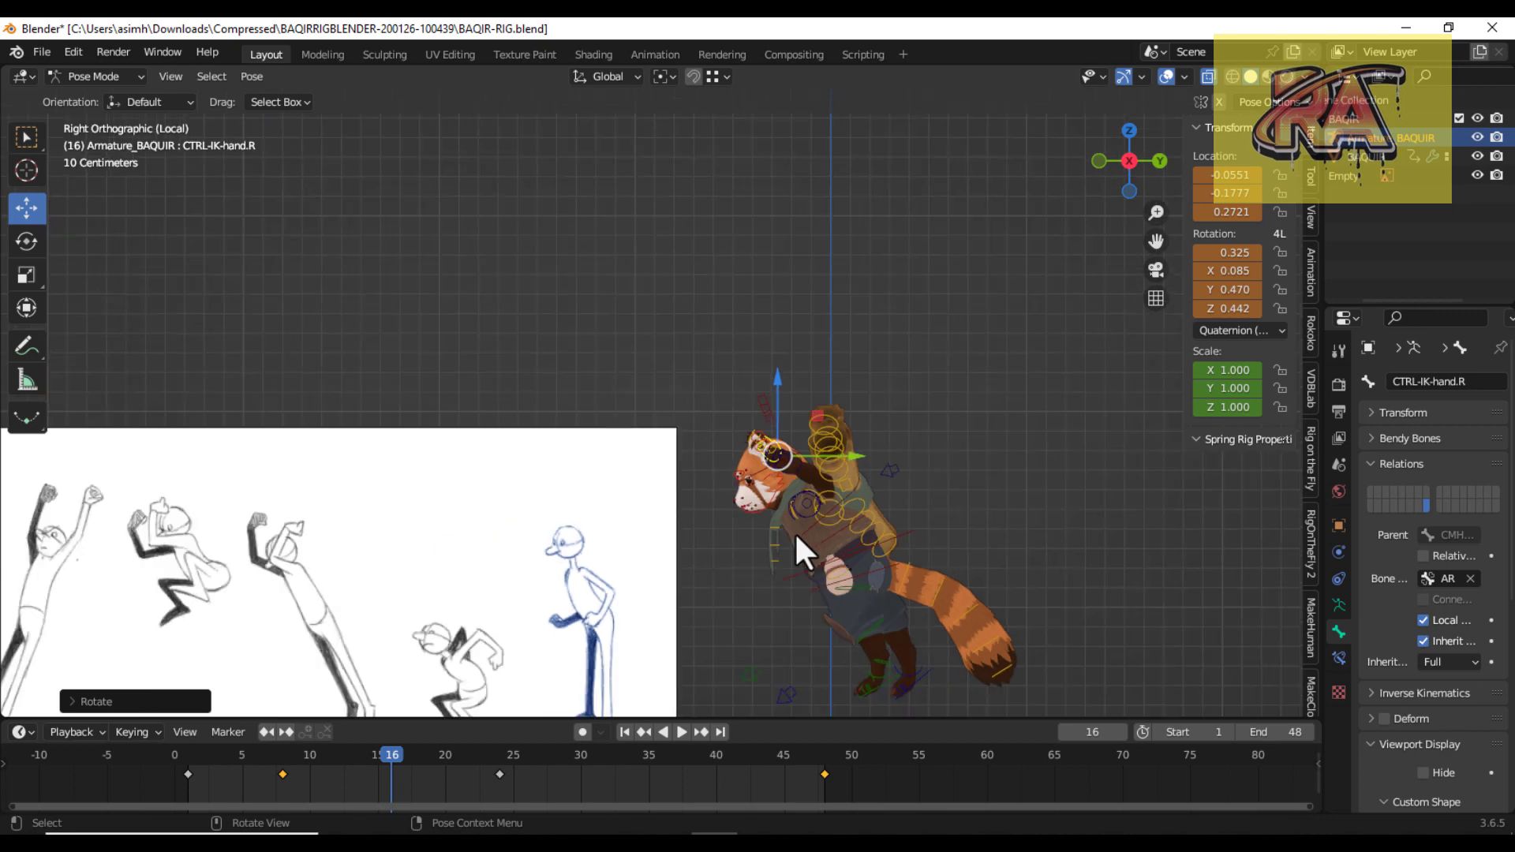
Raise the left hand to Z 0.2240 and angle its wrist to W 0.255.
scroll(789, 450, up, 2)
scroll(795, 411, up, 2)
click(781, 420)
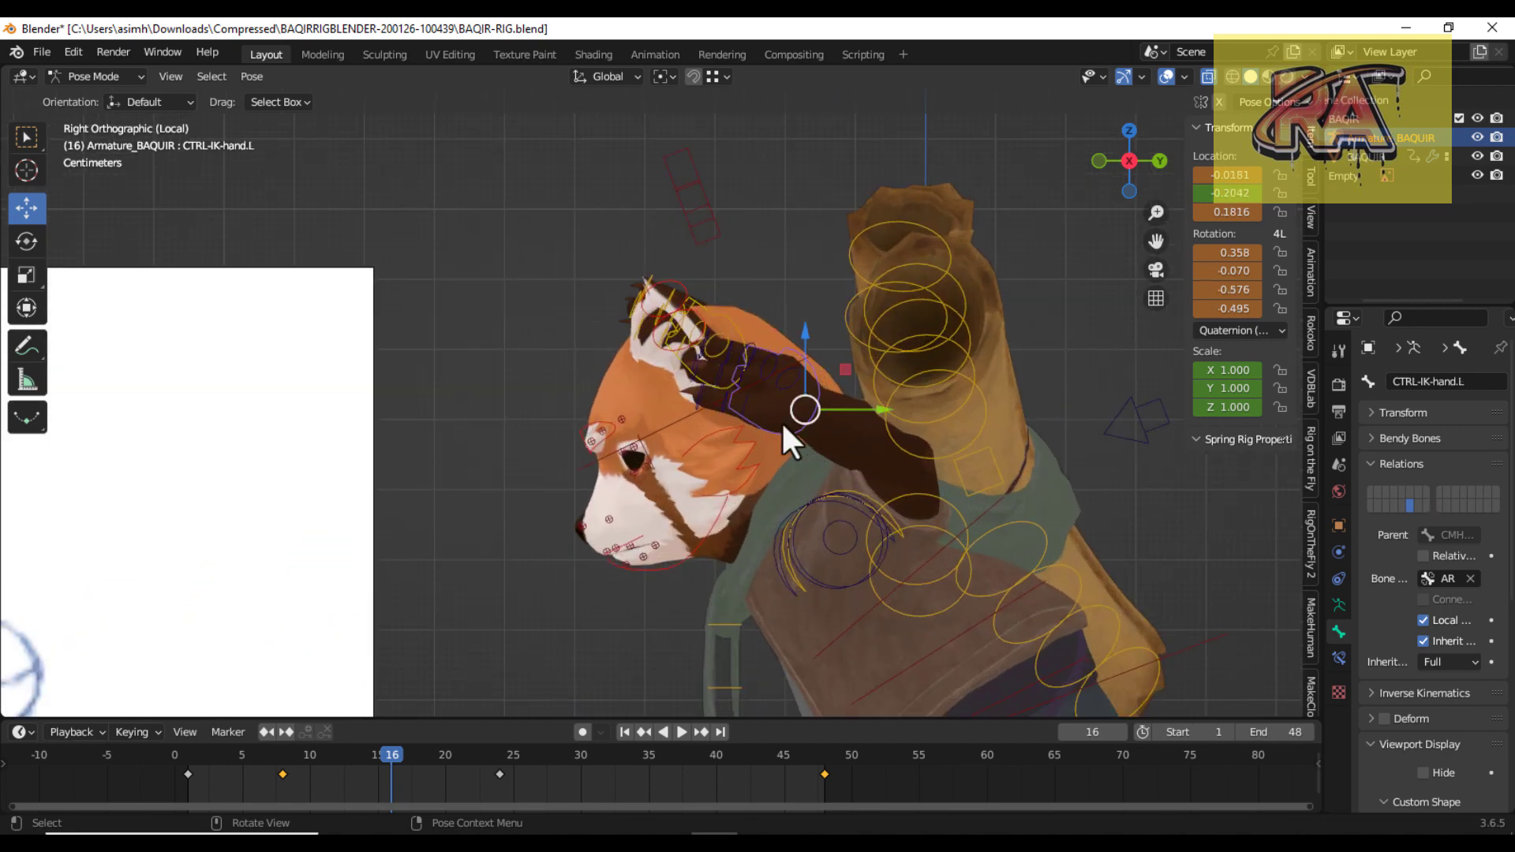
key(r)
click(769, 417)
key(g)
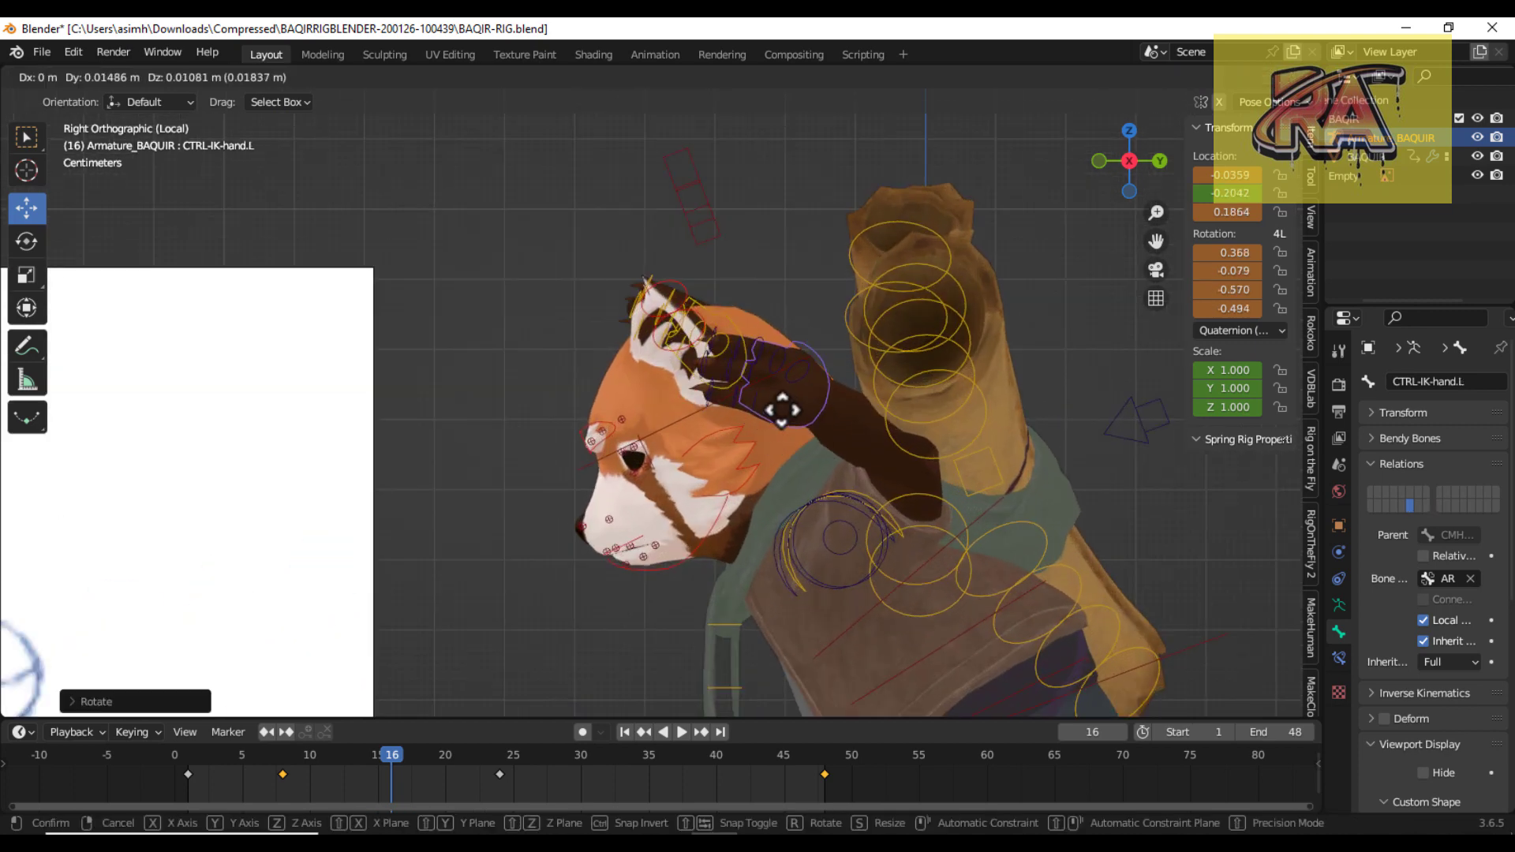
click(790, 379)
key(r)
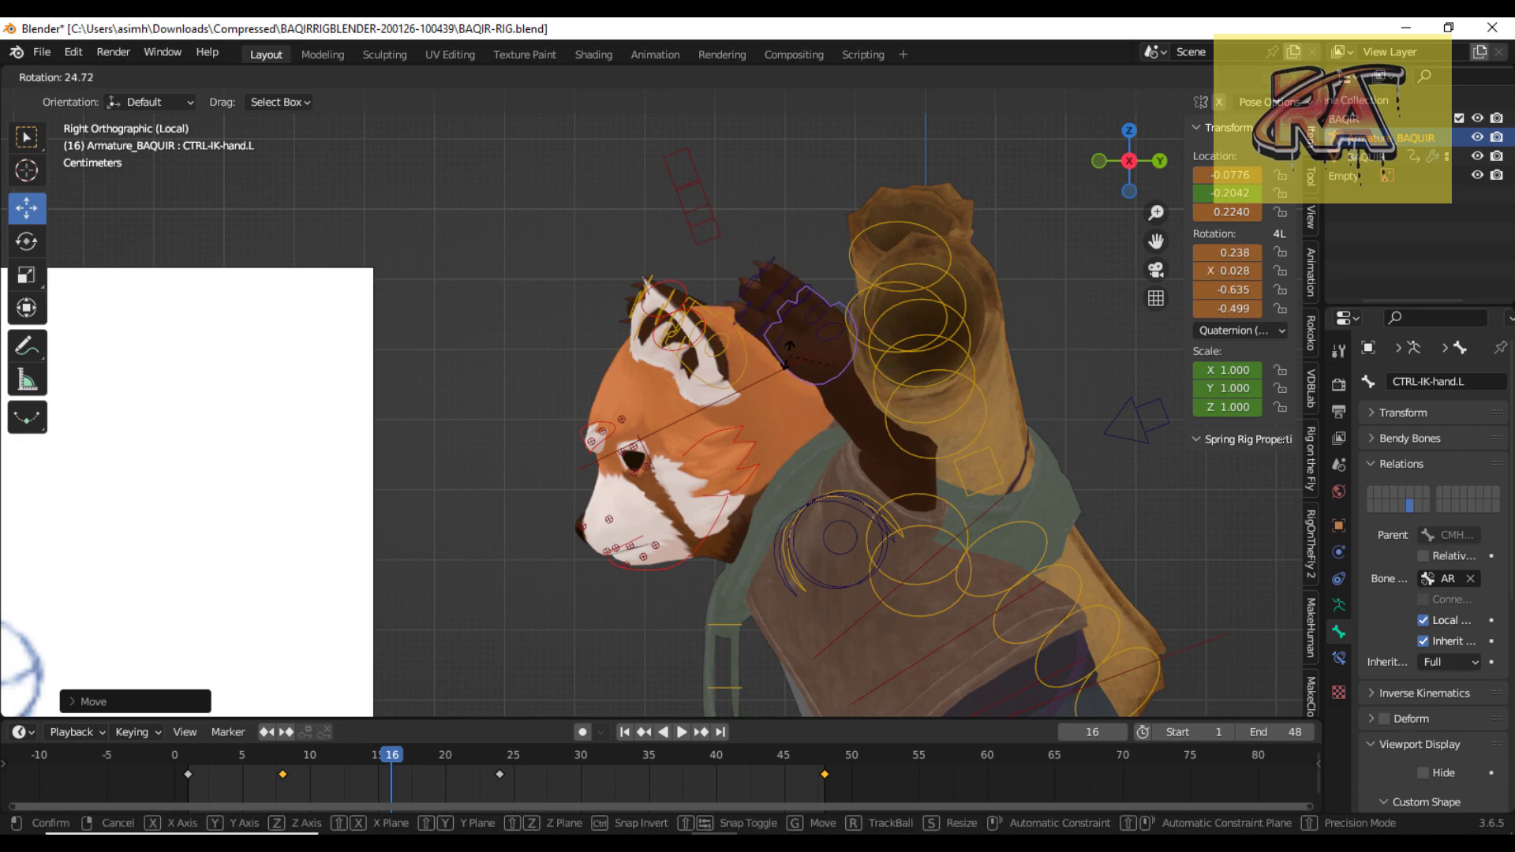
click(961, 344)
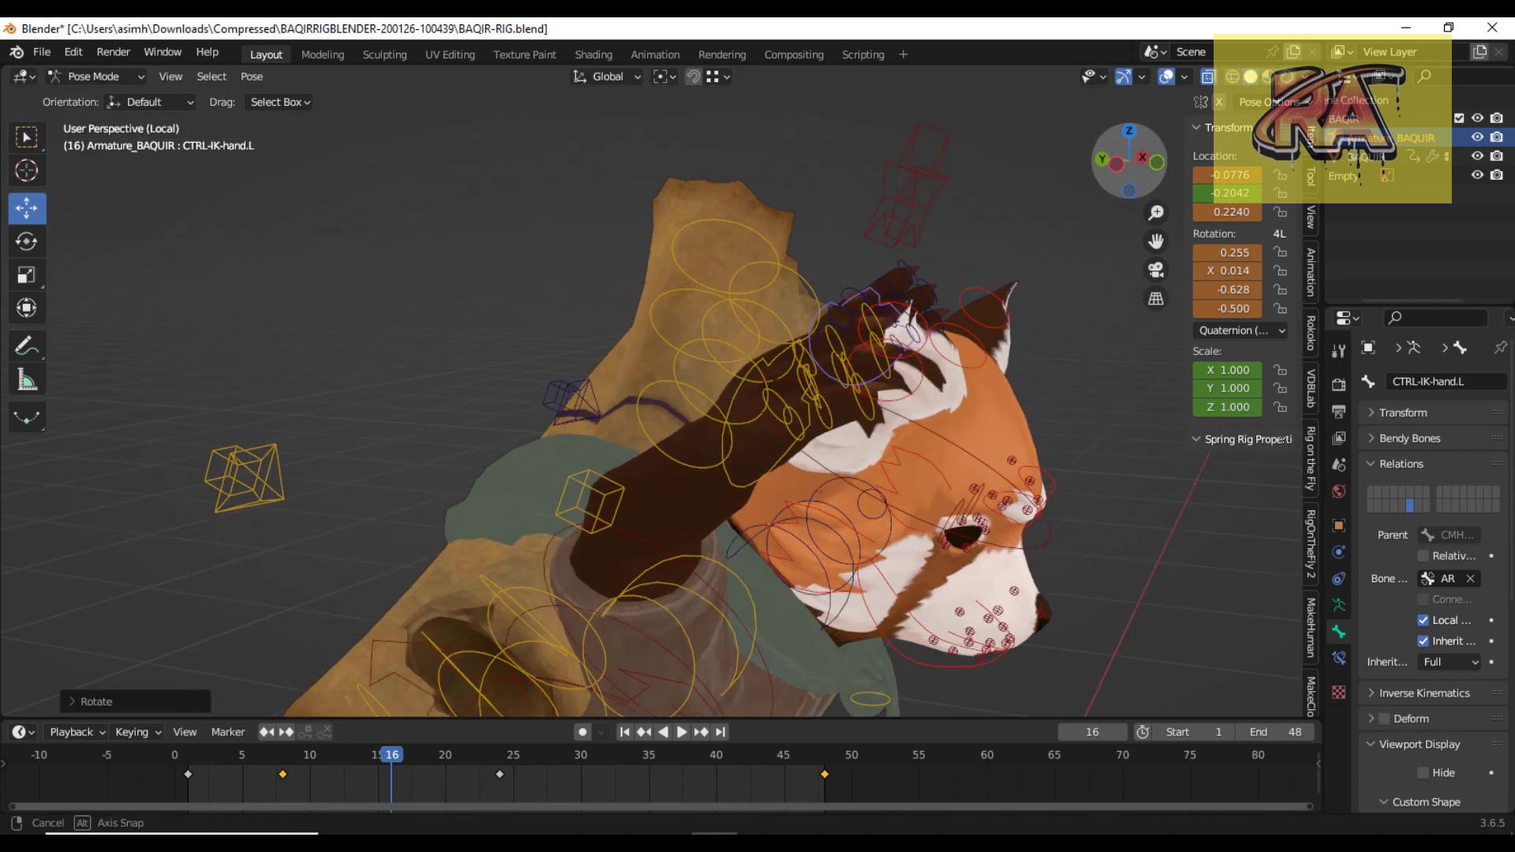
drag(1143, 166, 850, 333)
scroll(849, 335, down, 4)
Insert a full-transform keyframe at frame 16, then stop playback and scrub frames 25–37.
key(ctrl+KP_3)
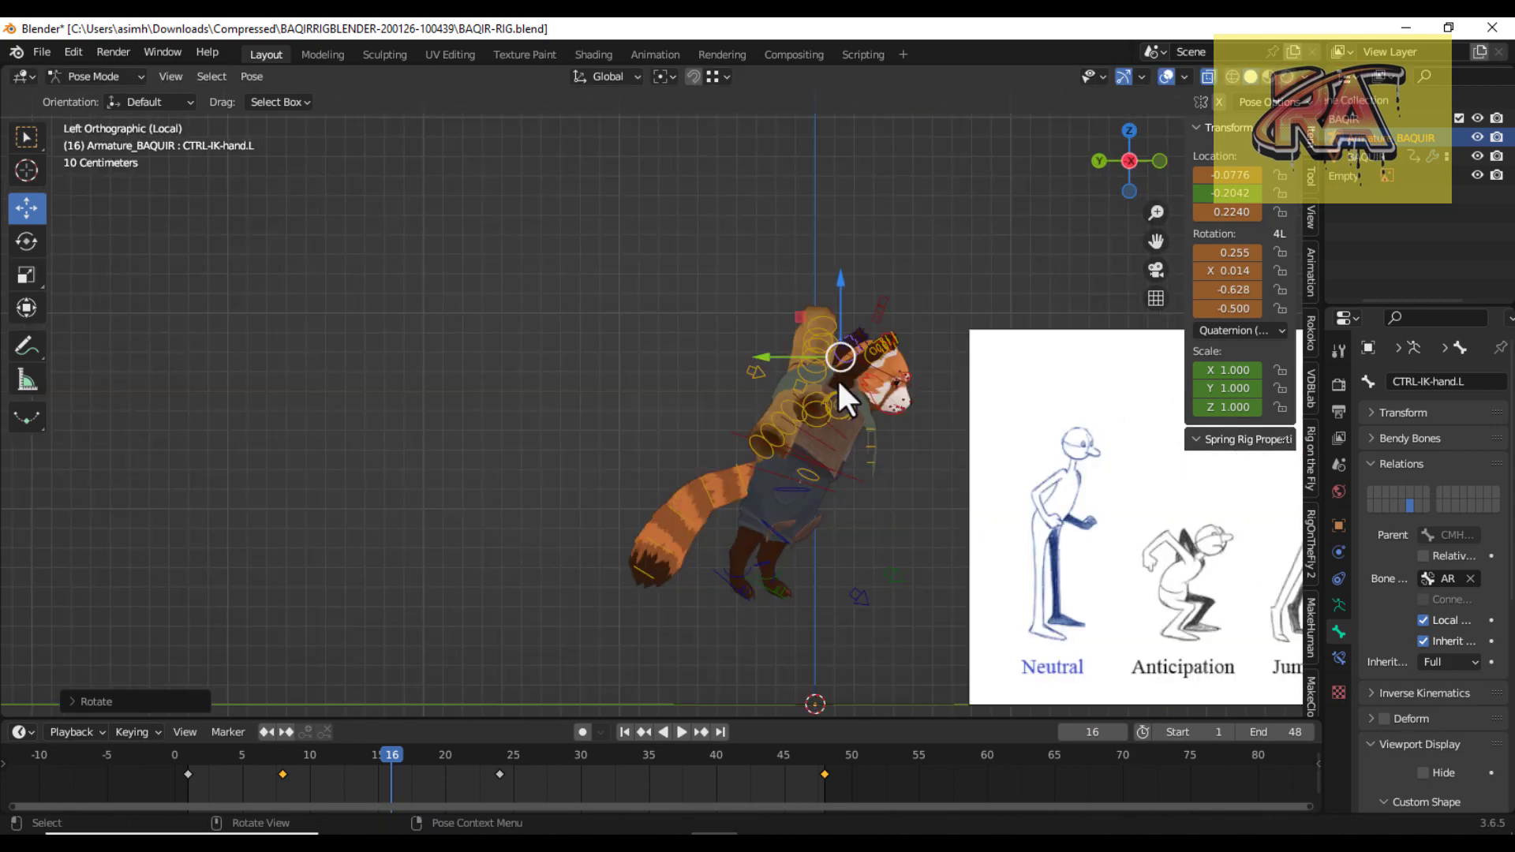
drag(1156, 241, 770, 172)
drag(1156, 241, 1041, 265)
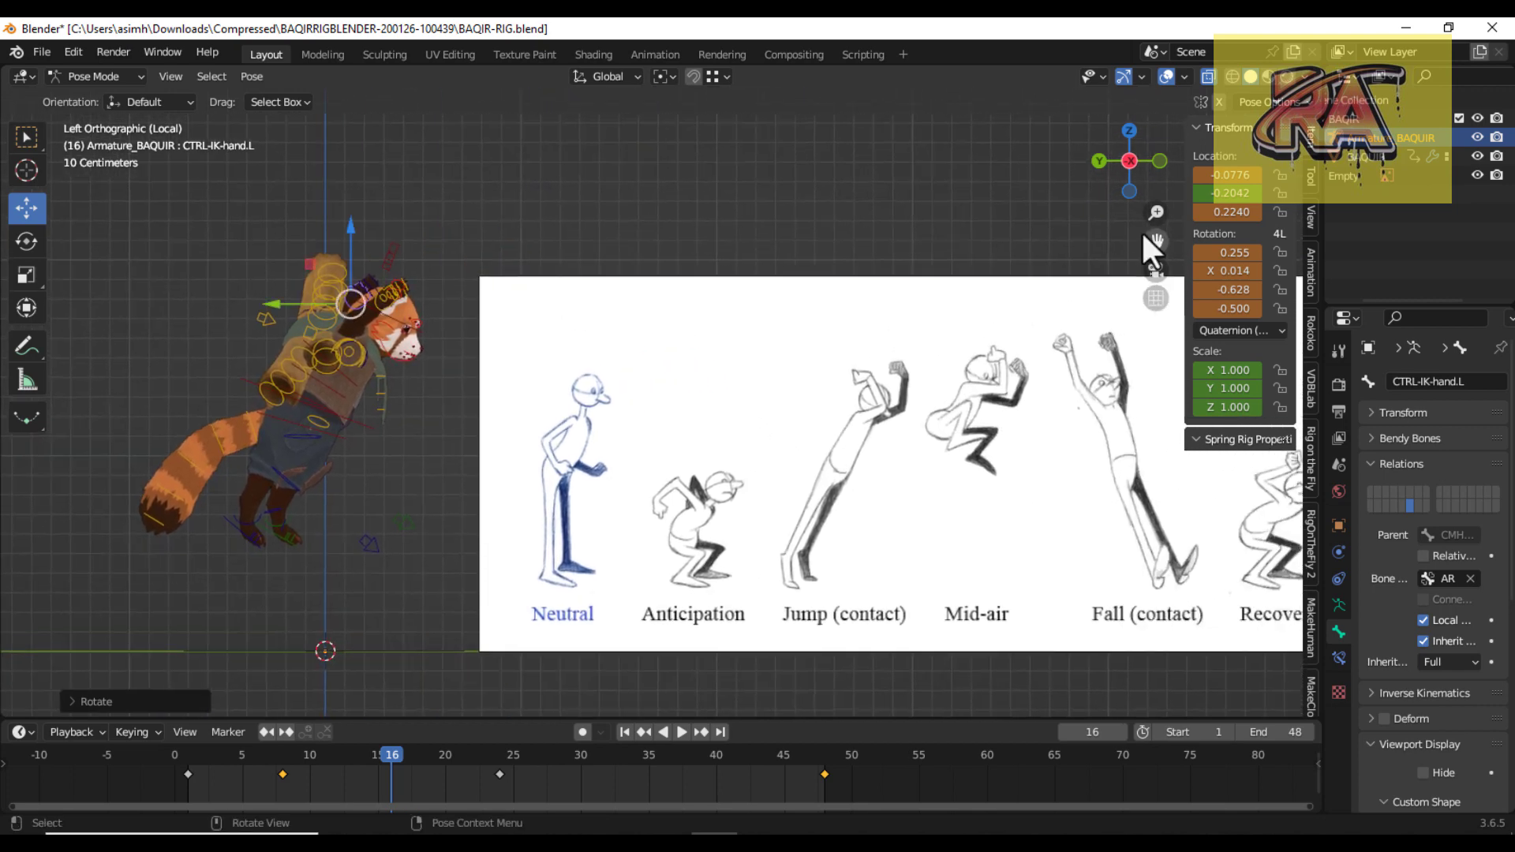
key(i)
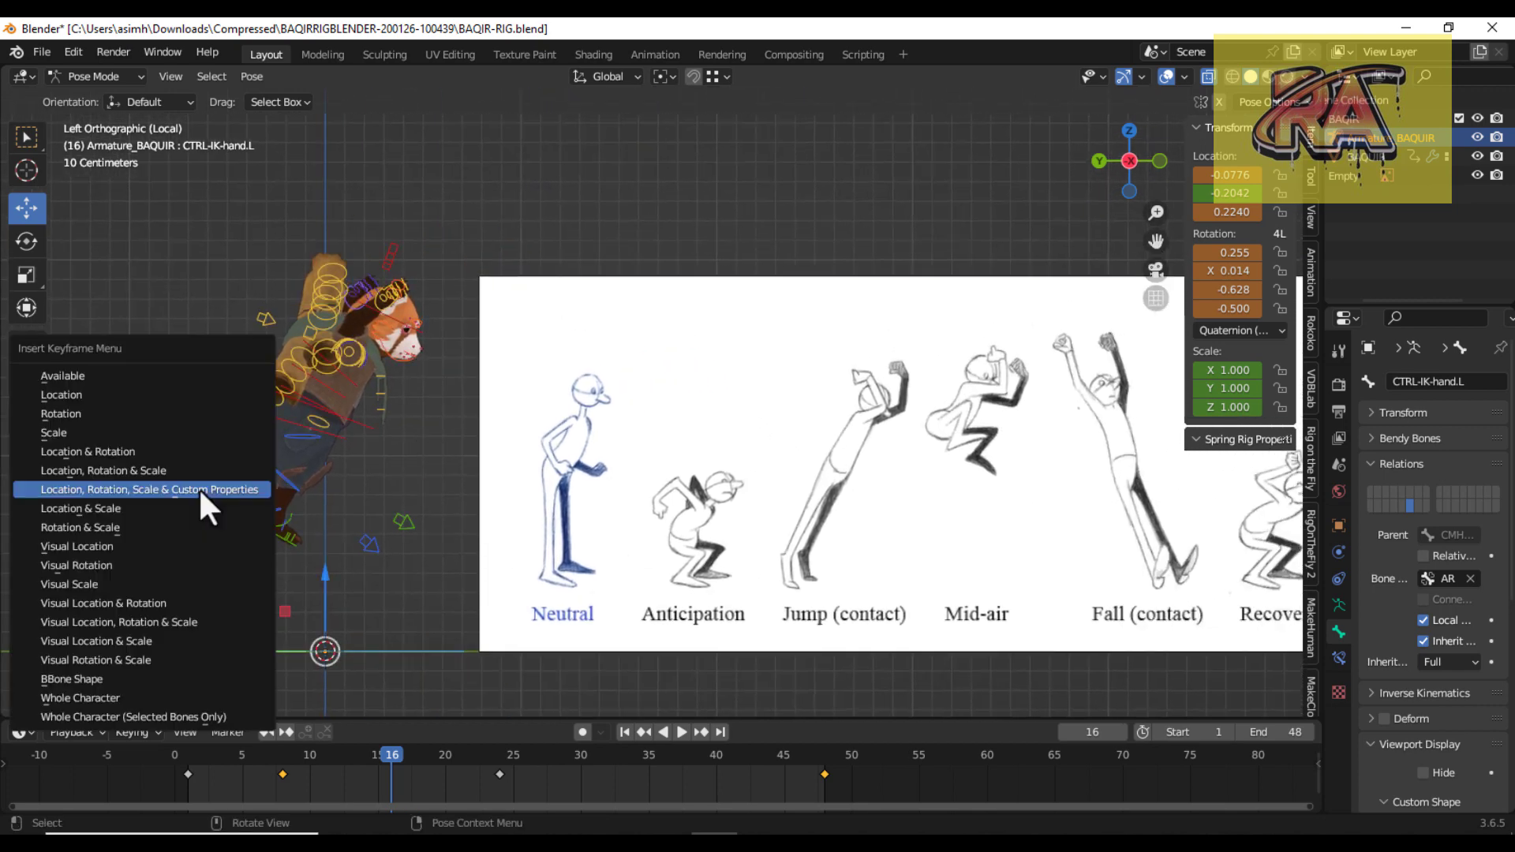
click(198, 485)
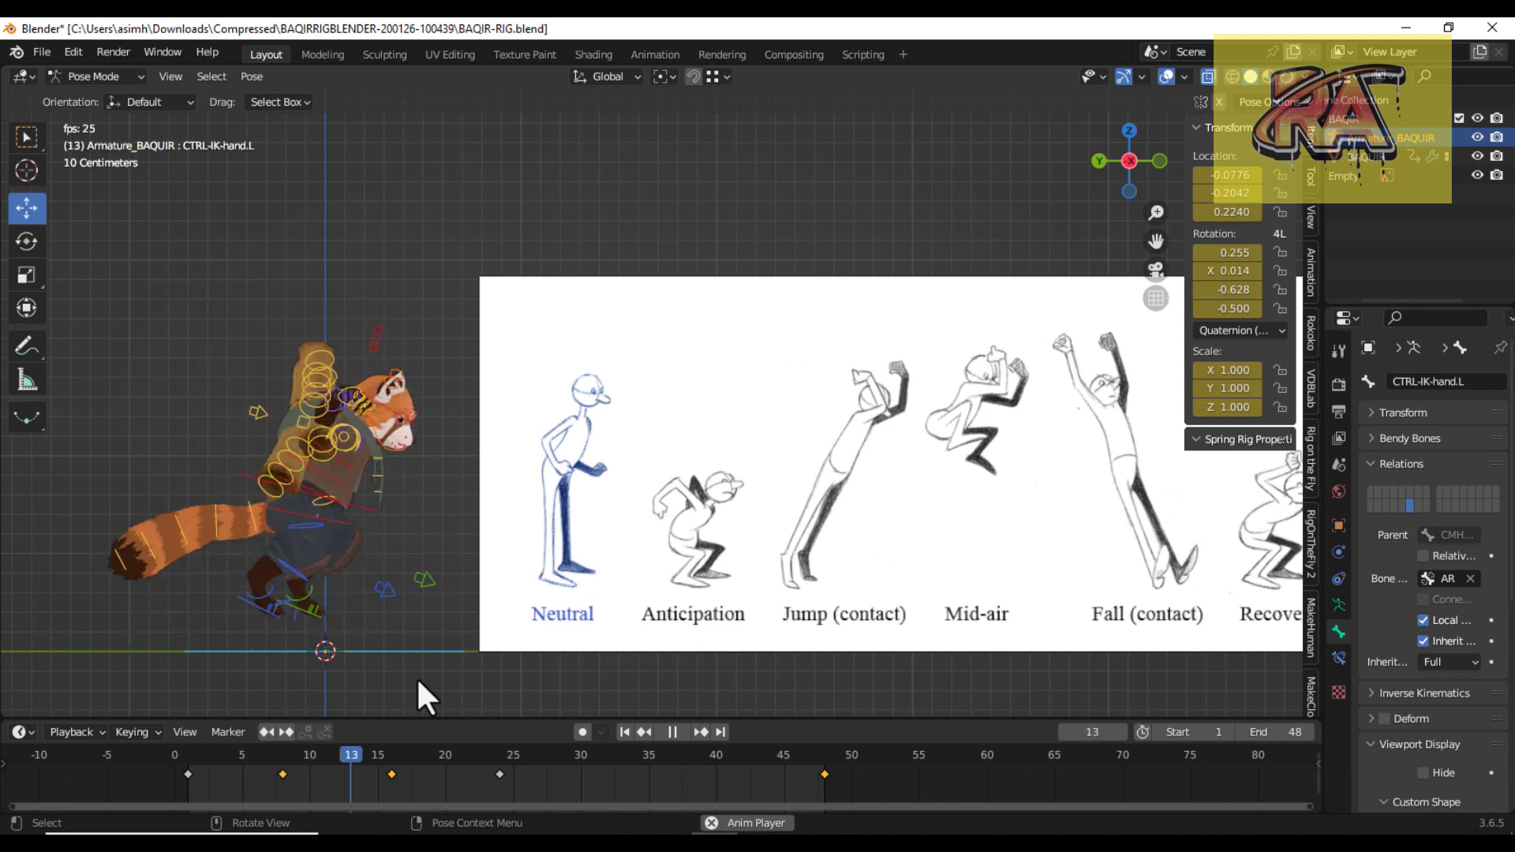
key(space)
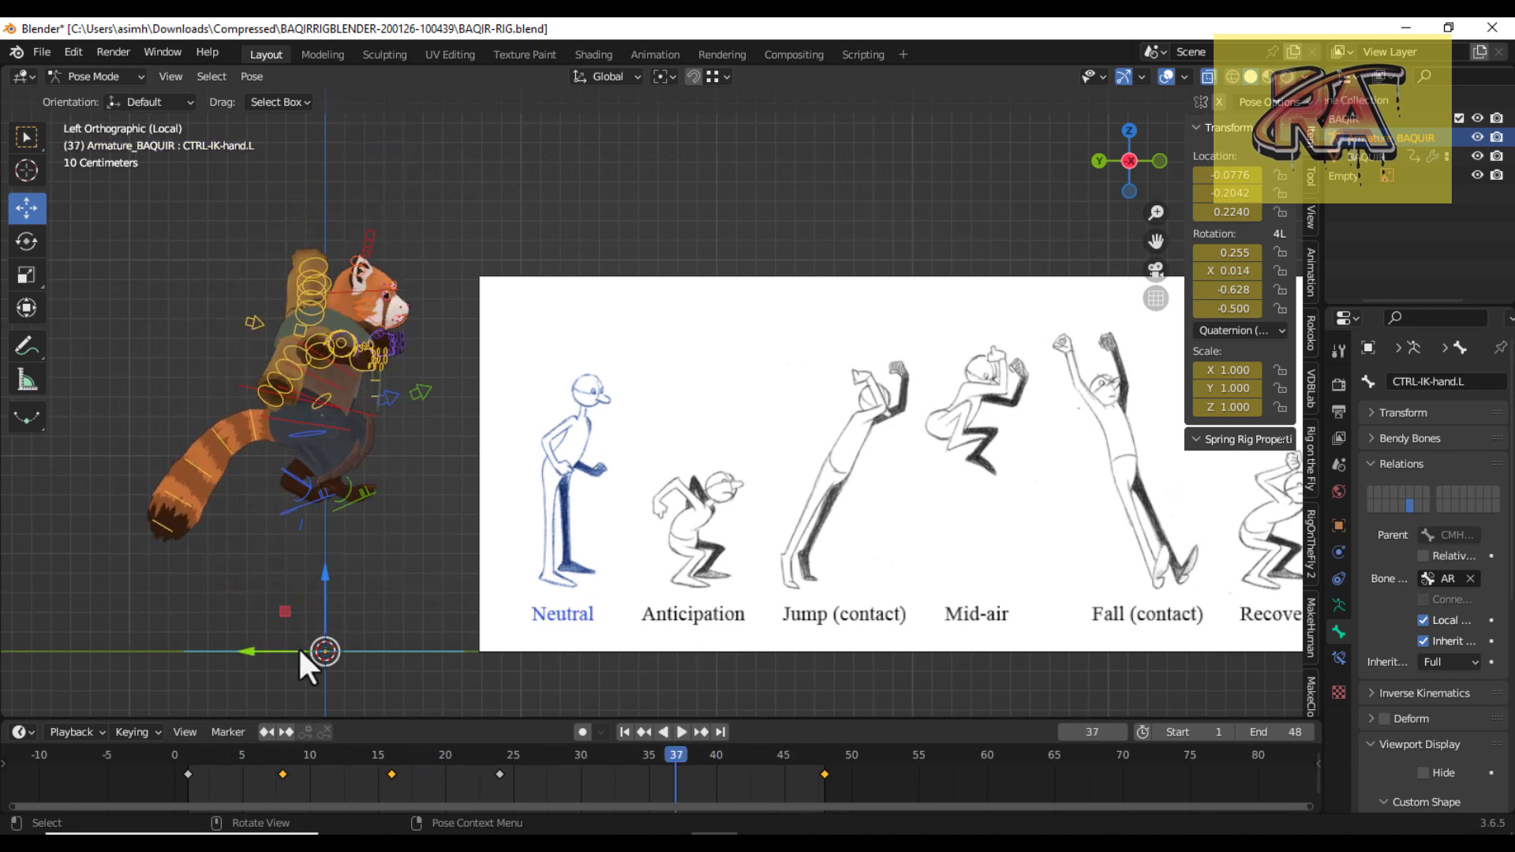
mouse_move(672, 762)
mouse_down()
mouse_move(499, 785)
mouse_move(607, 781)
mouse_up()
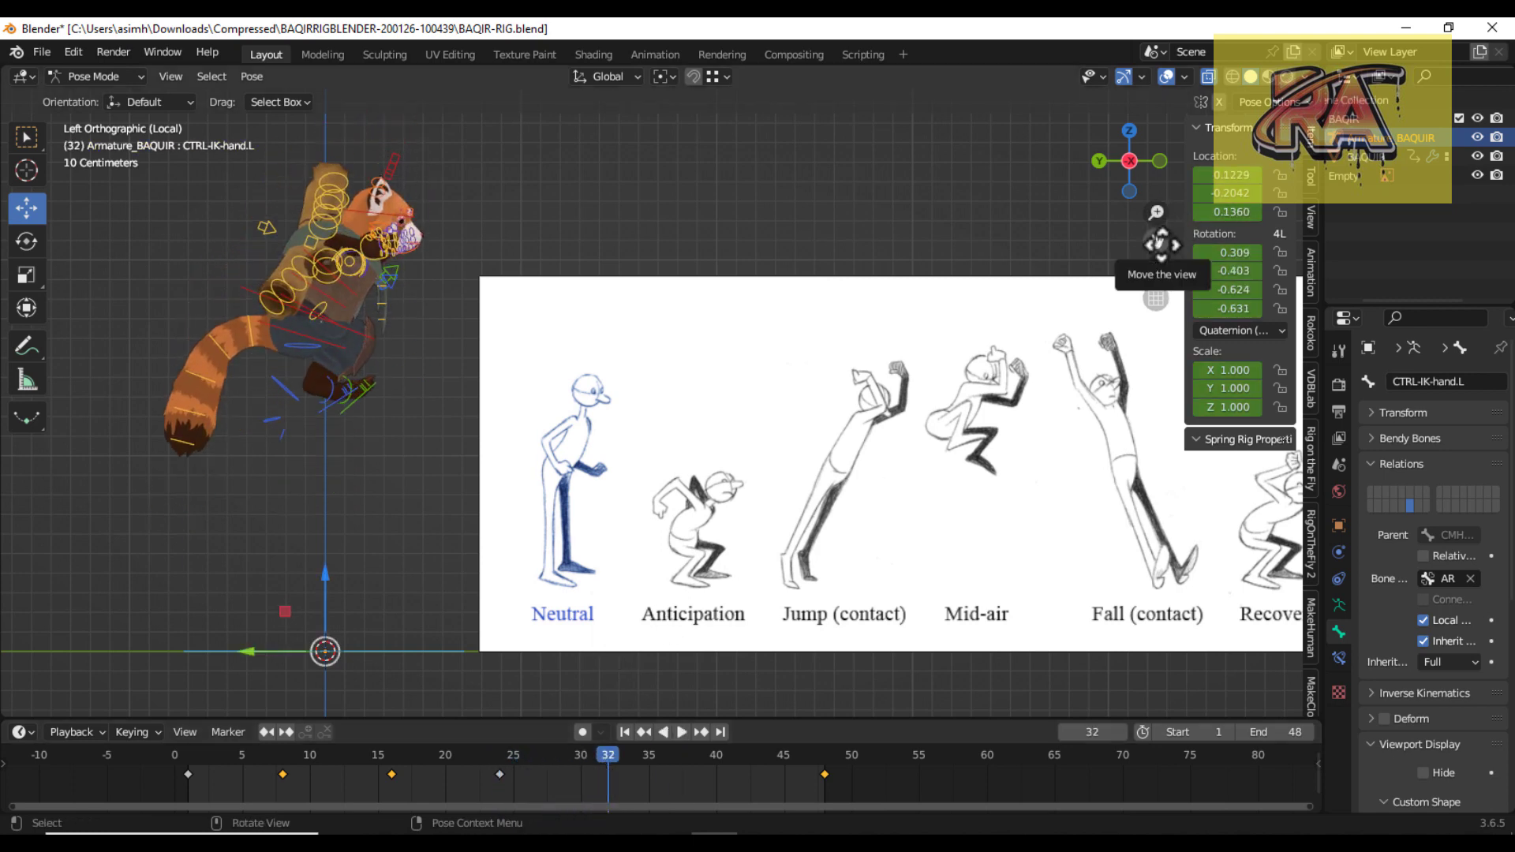
Raise the right foot control and tilt the whole body with CTRL-cog at frame 32.
mouse_move(1160, 243)
mouse_down()
mouse_move(1124, 250)
mouse_move(1158, 292)
mouse_up()
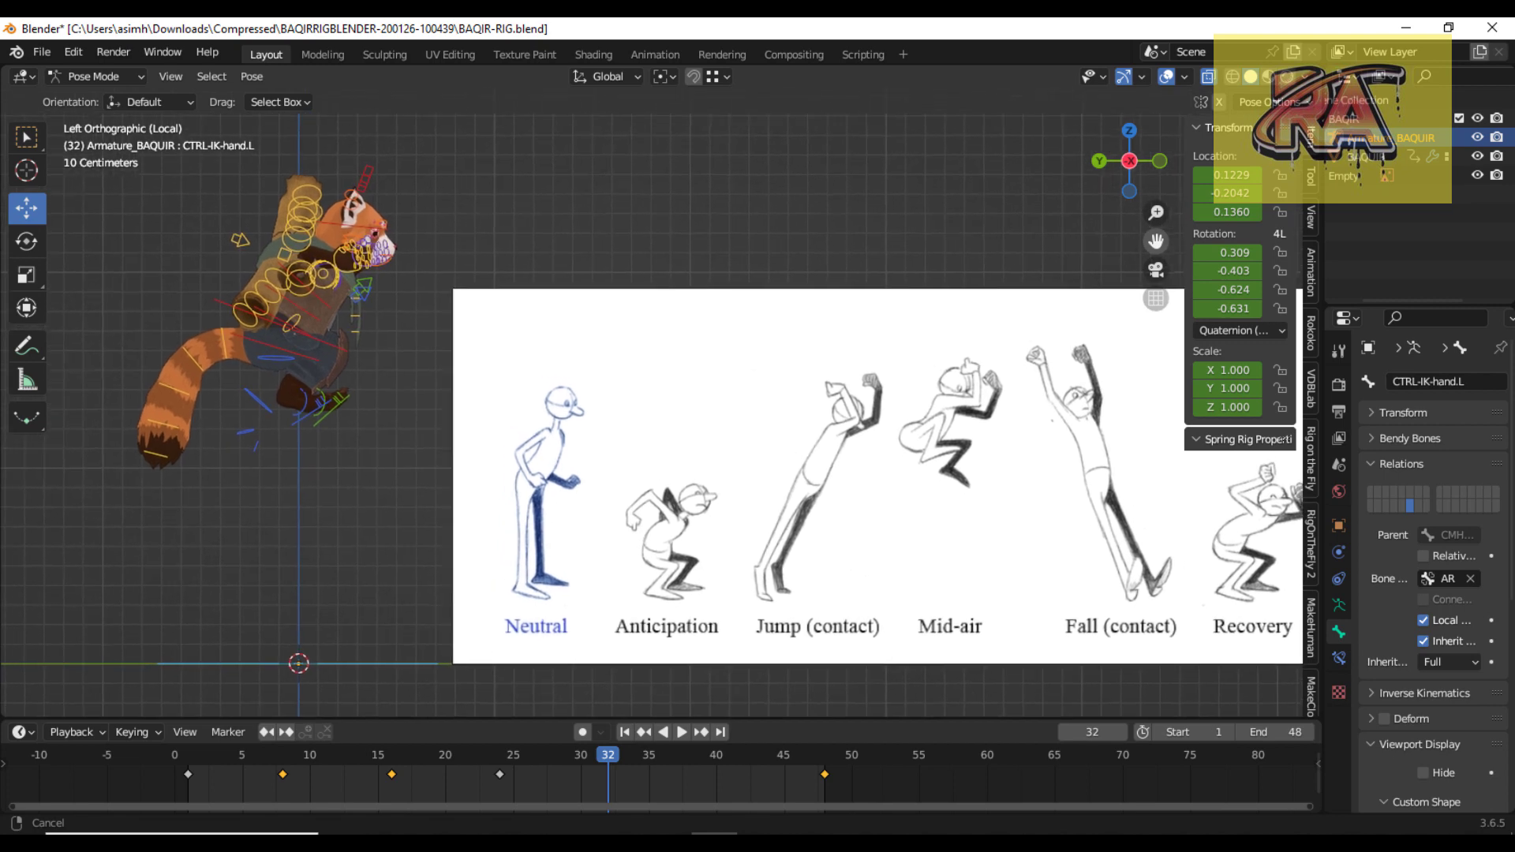
click(352, 454)
drag(352, 453, 315, 366)
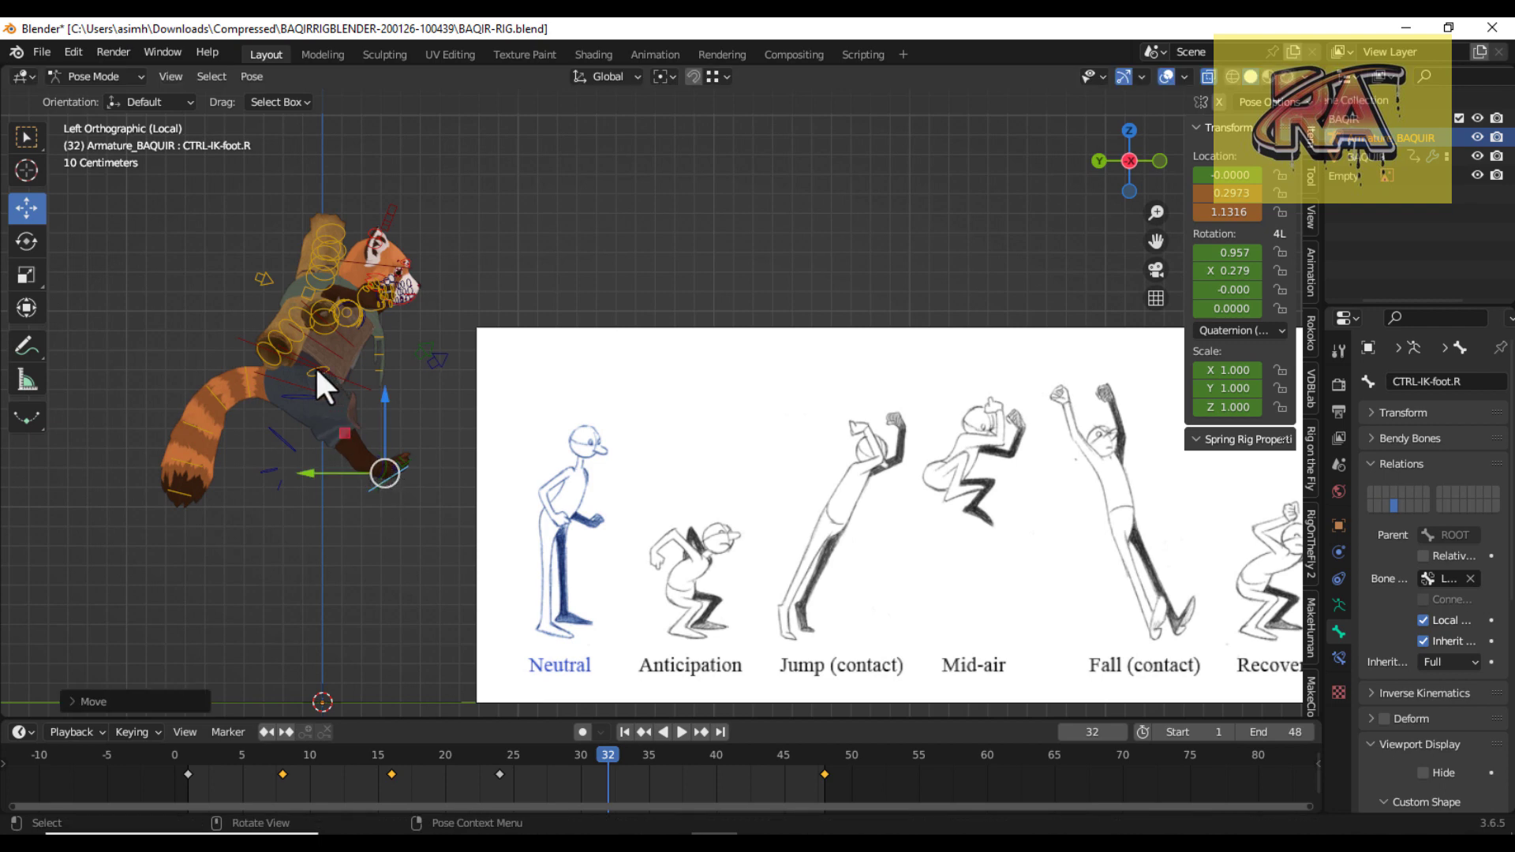
click(297, 362)
key(r)
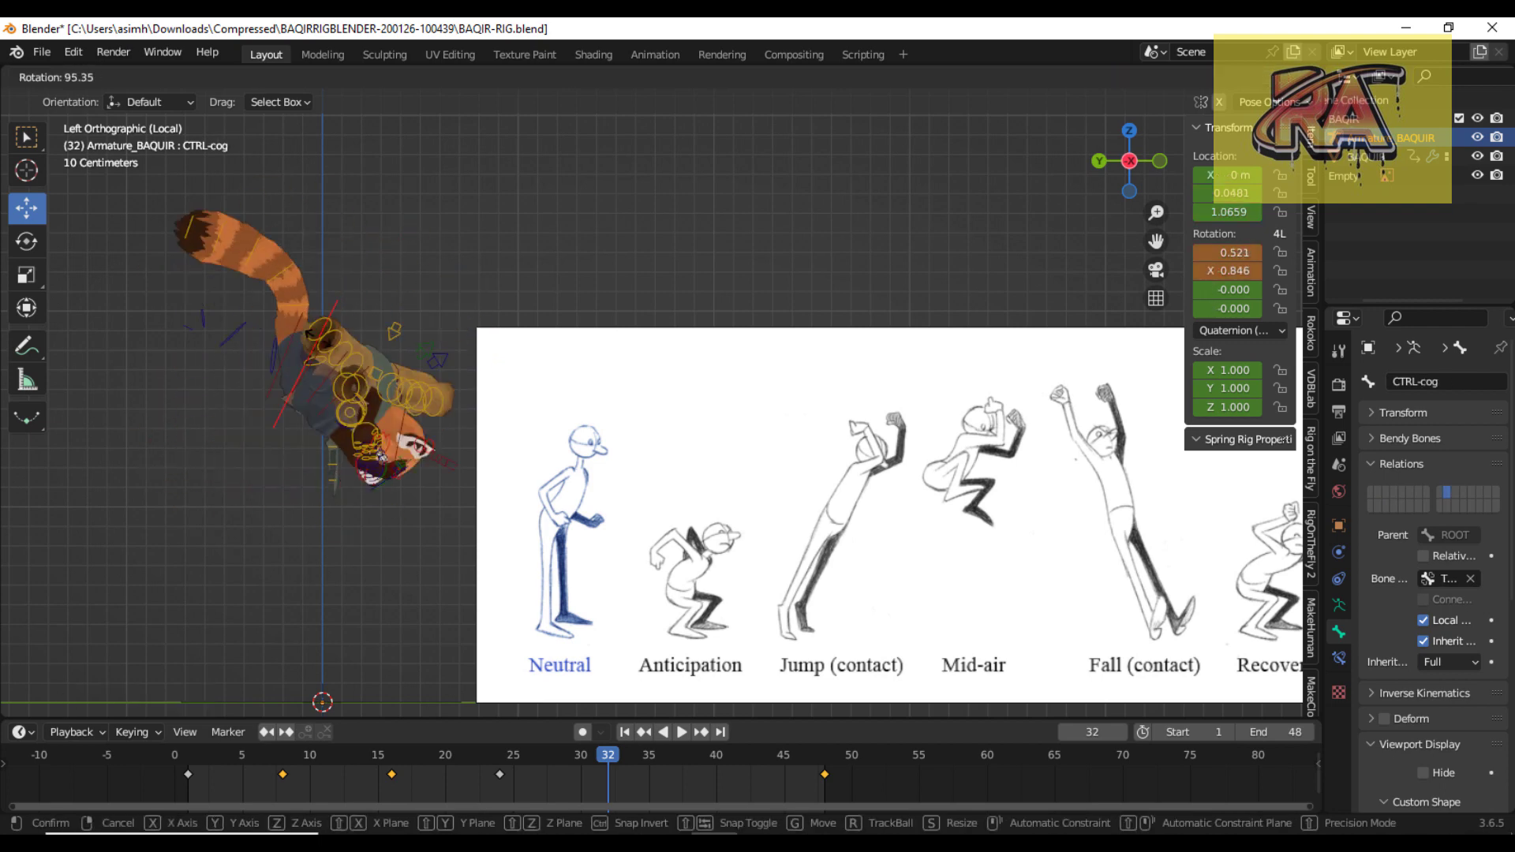
click(304, 419)
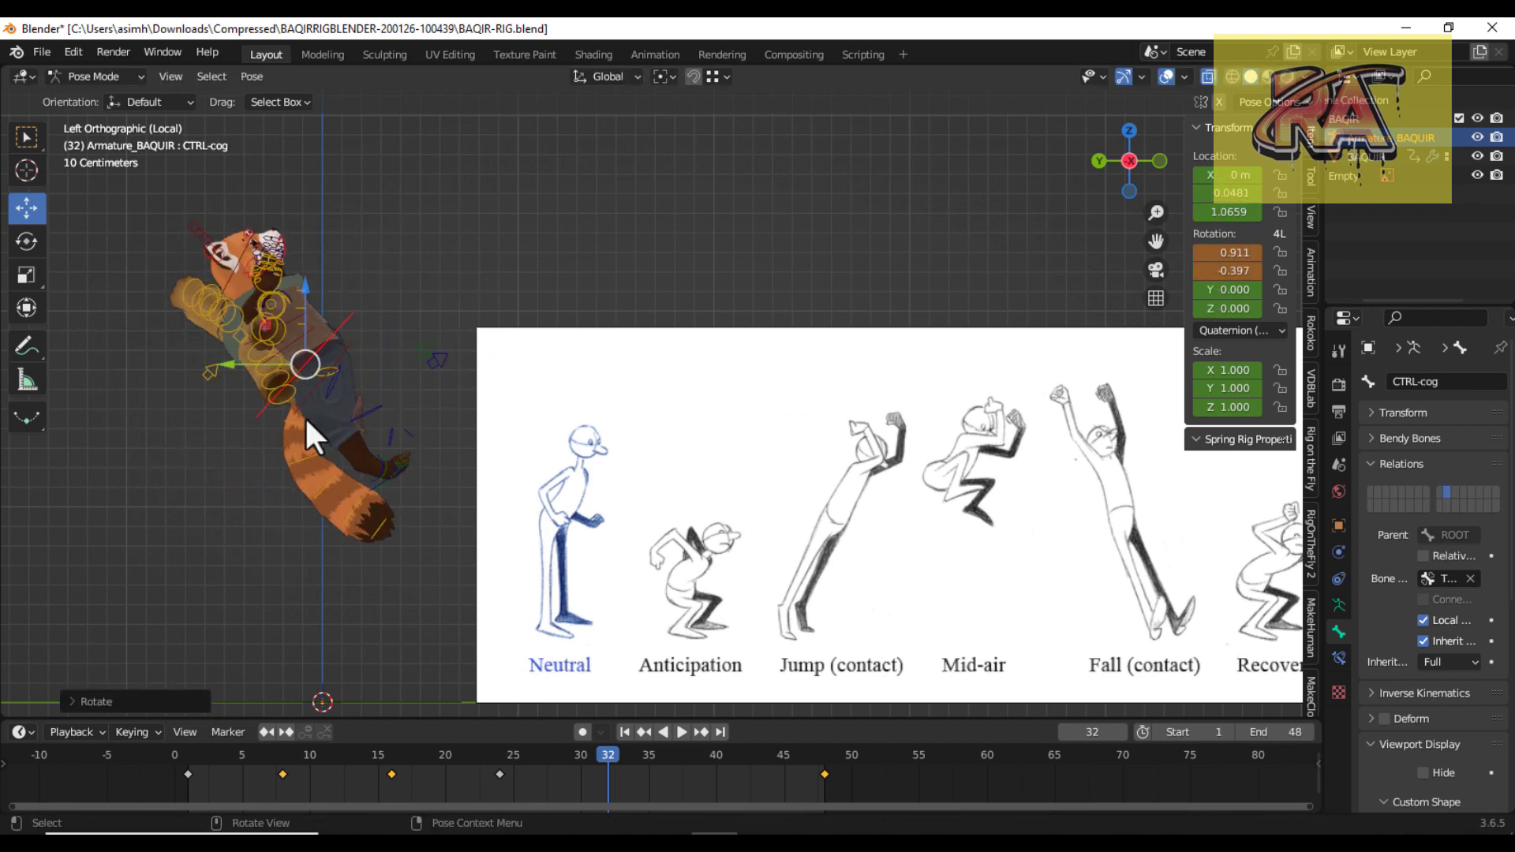
Swing the tail with CTRL-tail_3 and turn the head with CTRL-NECK, then check from an angled view.
click(233, 454)
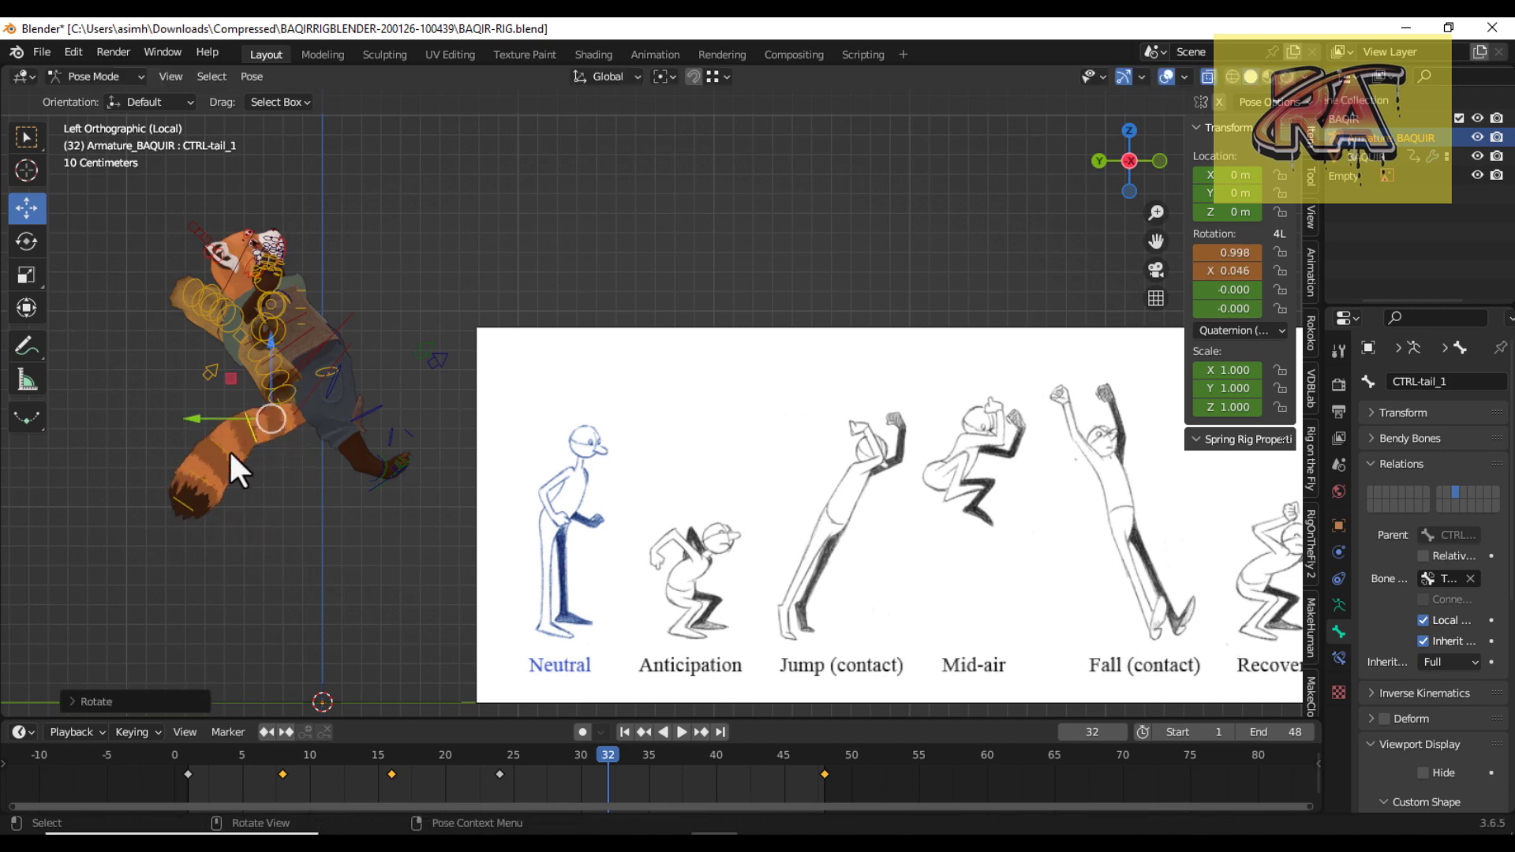
key(r)
click(175, 448)
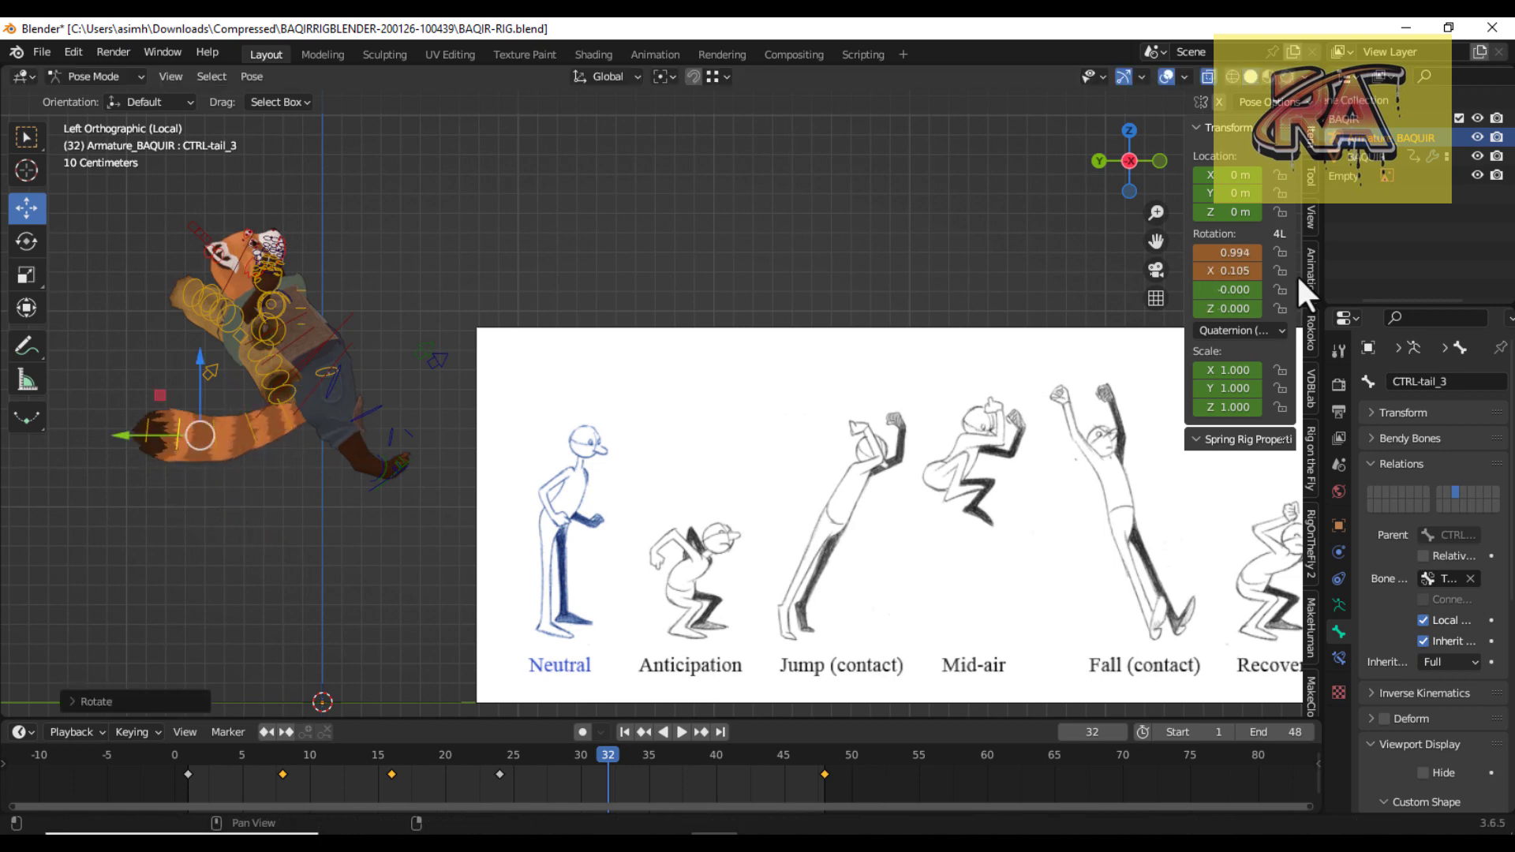
mouse_move(1156, 241)
mouse_down()
mouse_move(1174, 268)
mouse_move(464, 391)
mouse_up()
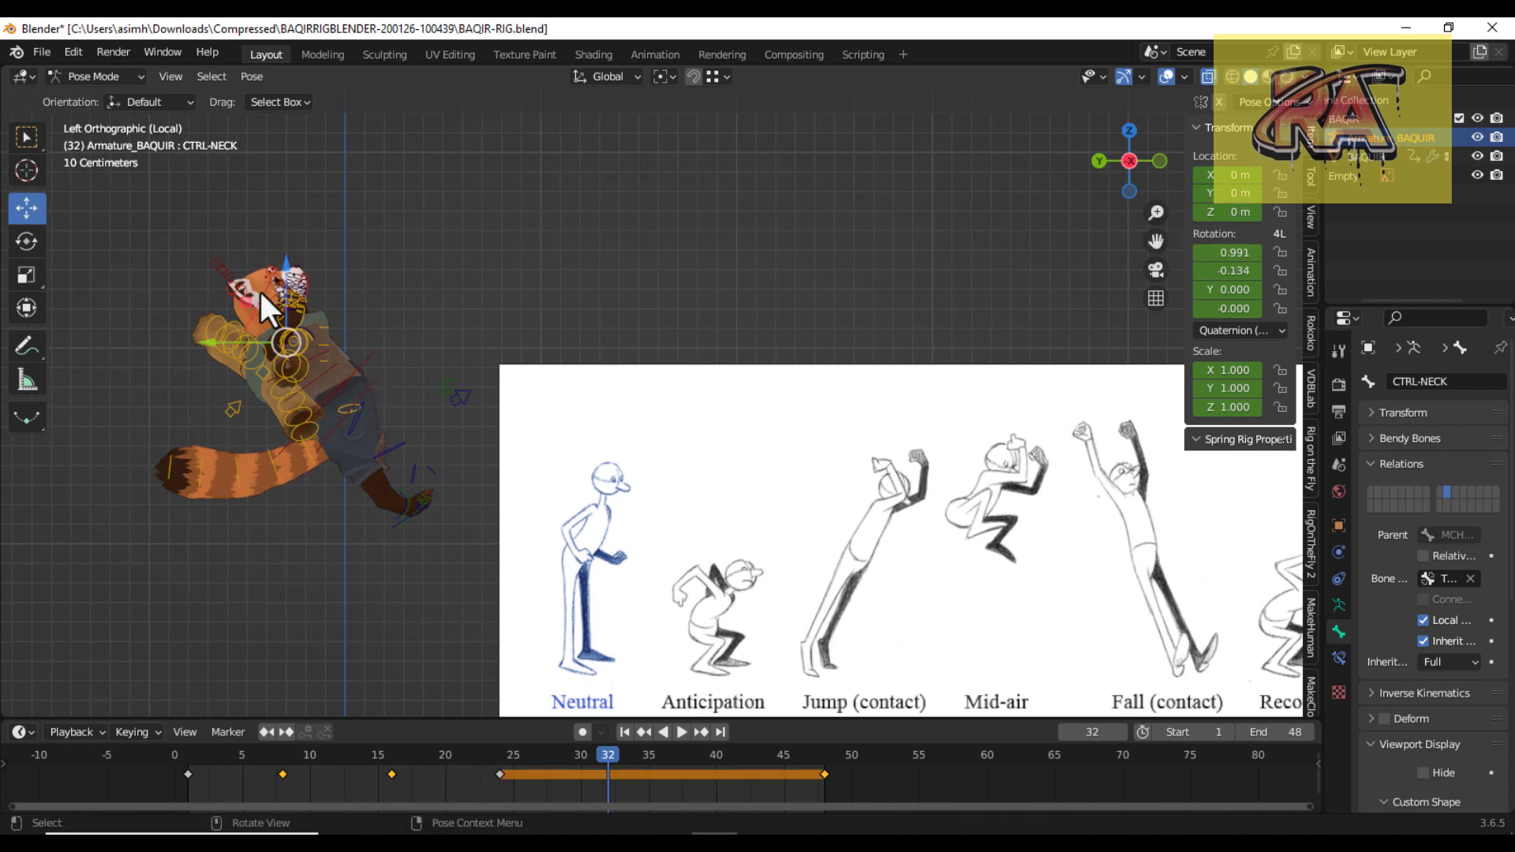
key(r)
click(326, 446)
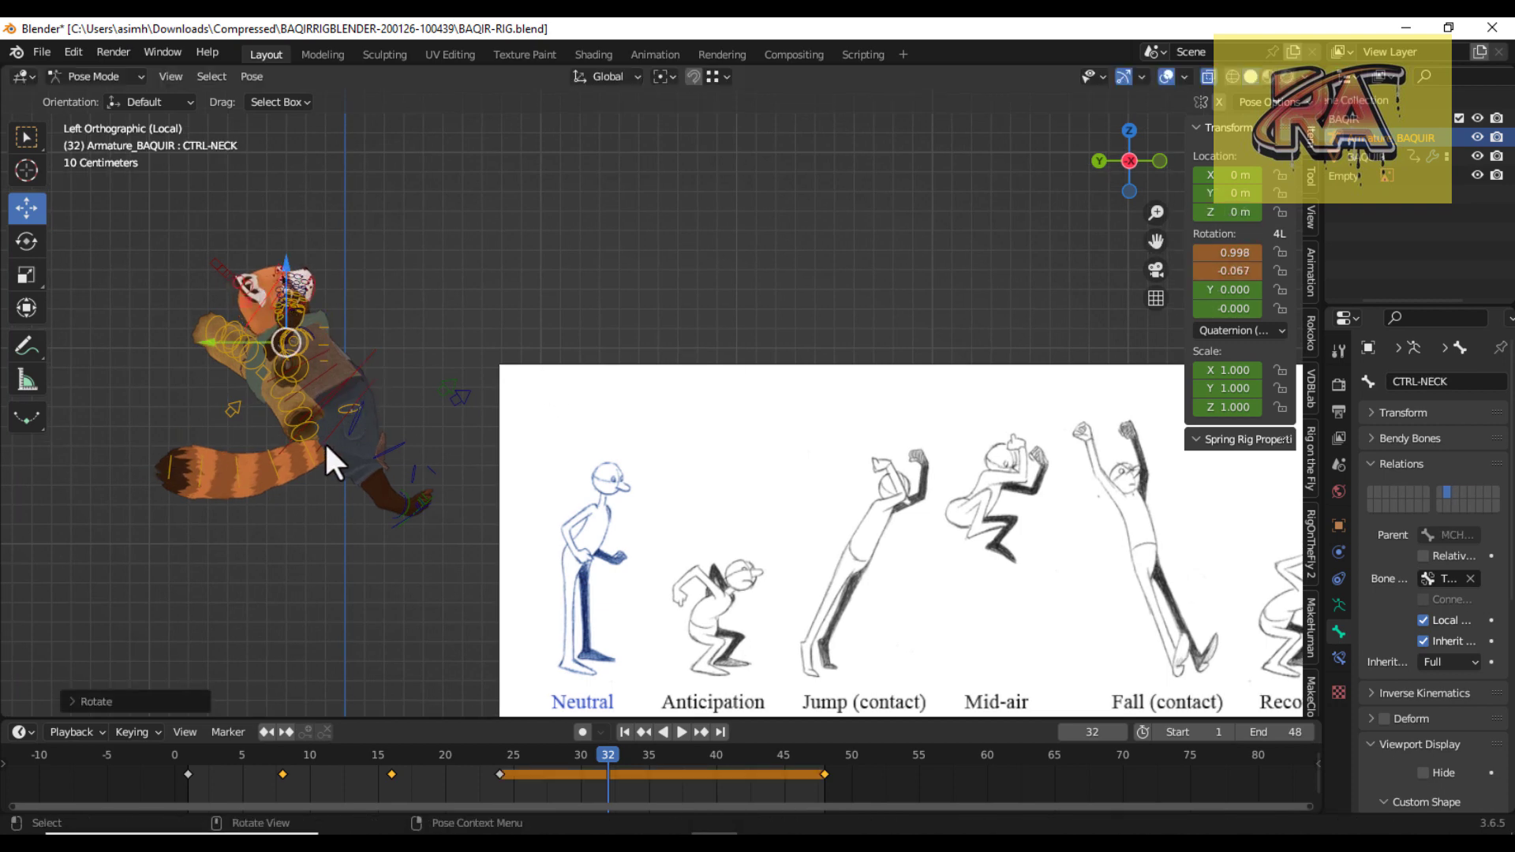
key(KP_1)
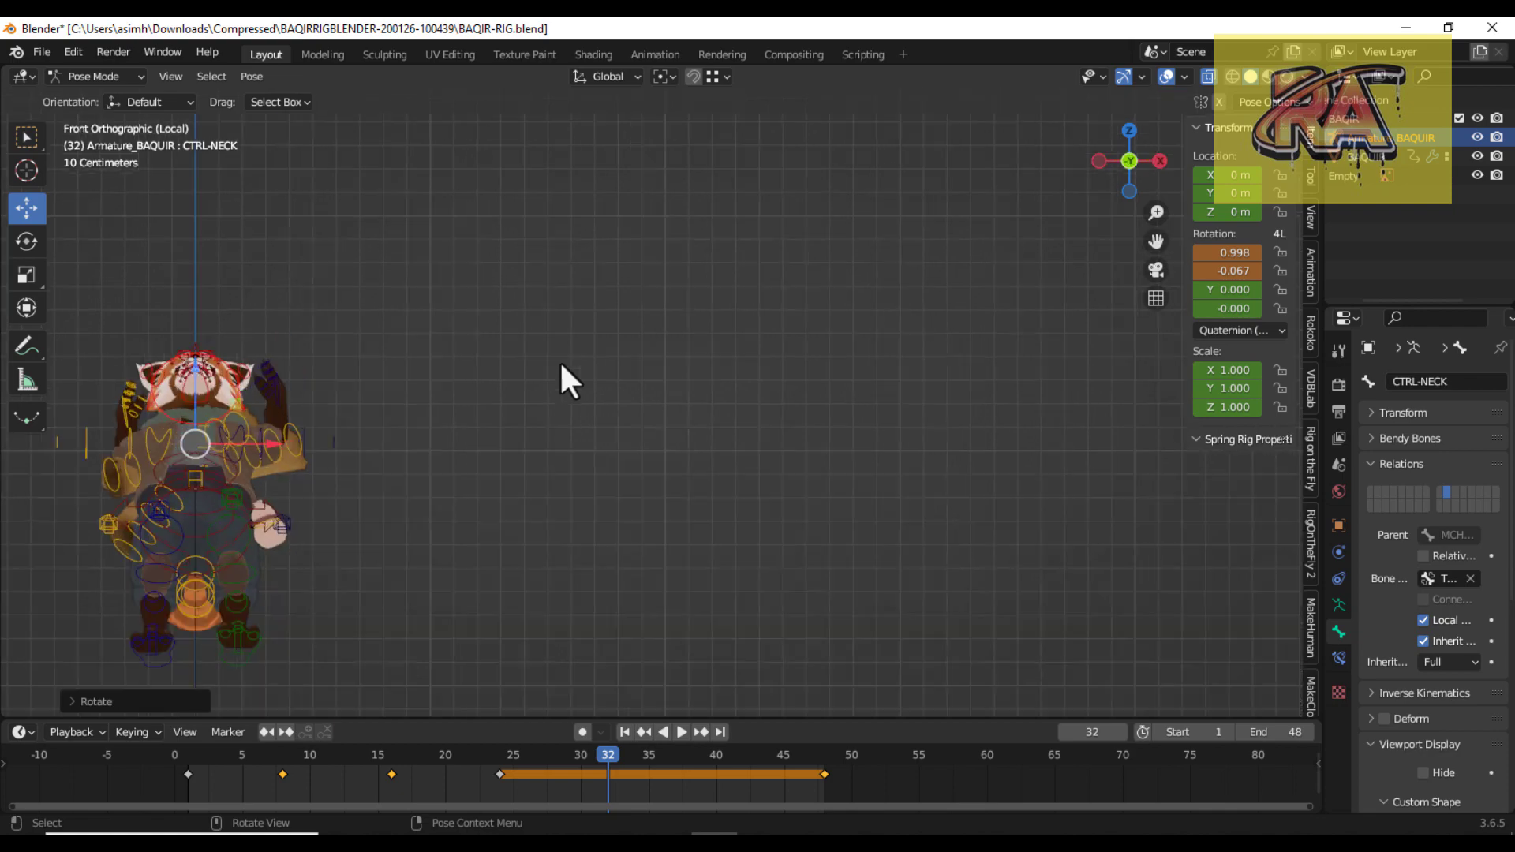
drag(1157, 241, 1176, 264)
middle_drag(353, 515, 506, 521)
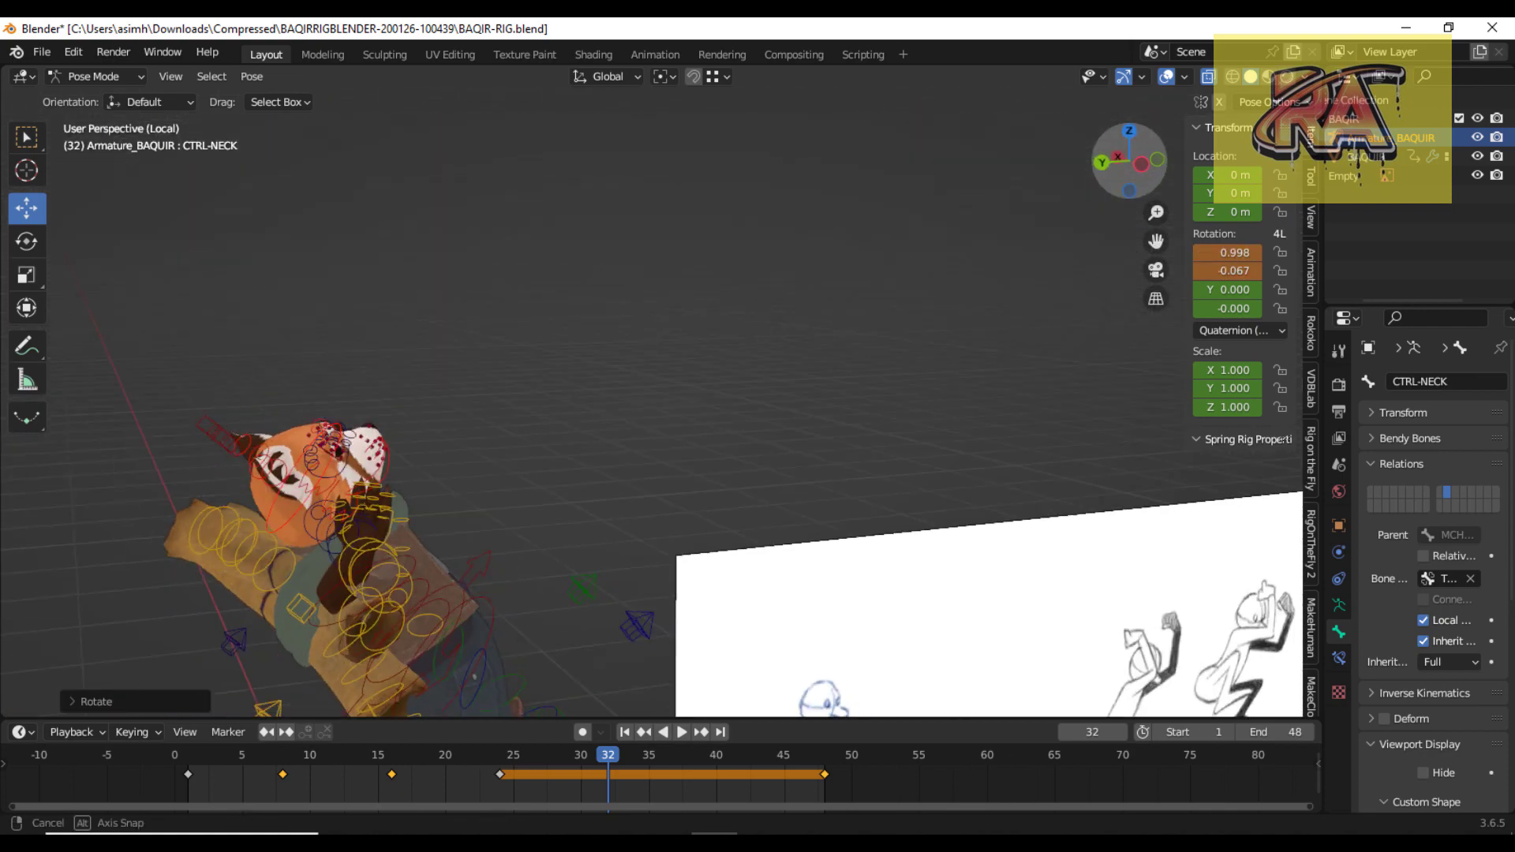
Move and rotate the right hand IK control up toward the panda's face.
click(371, 515)
key(g)
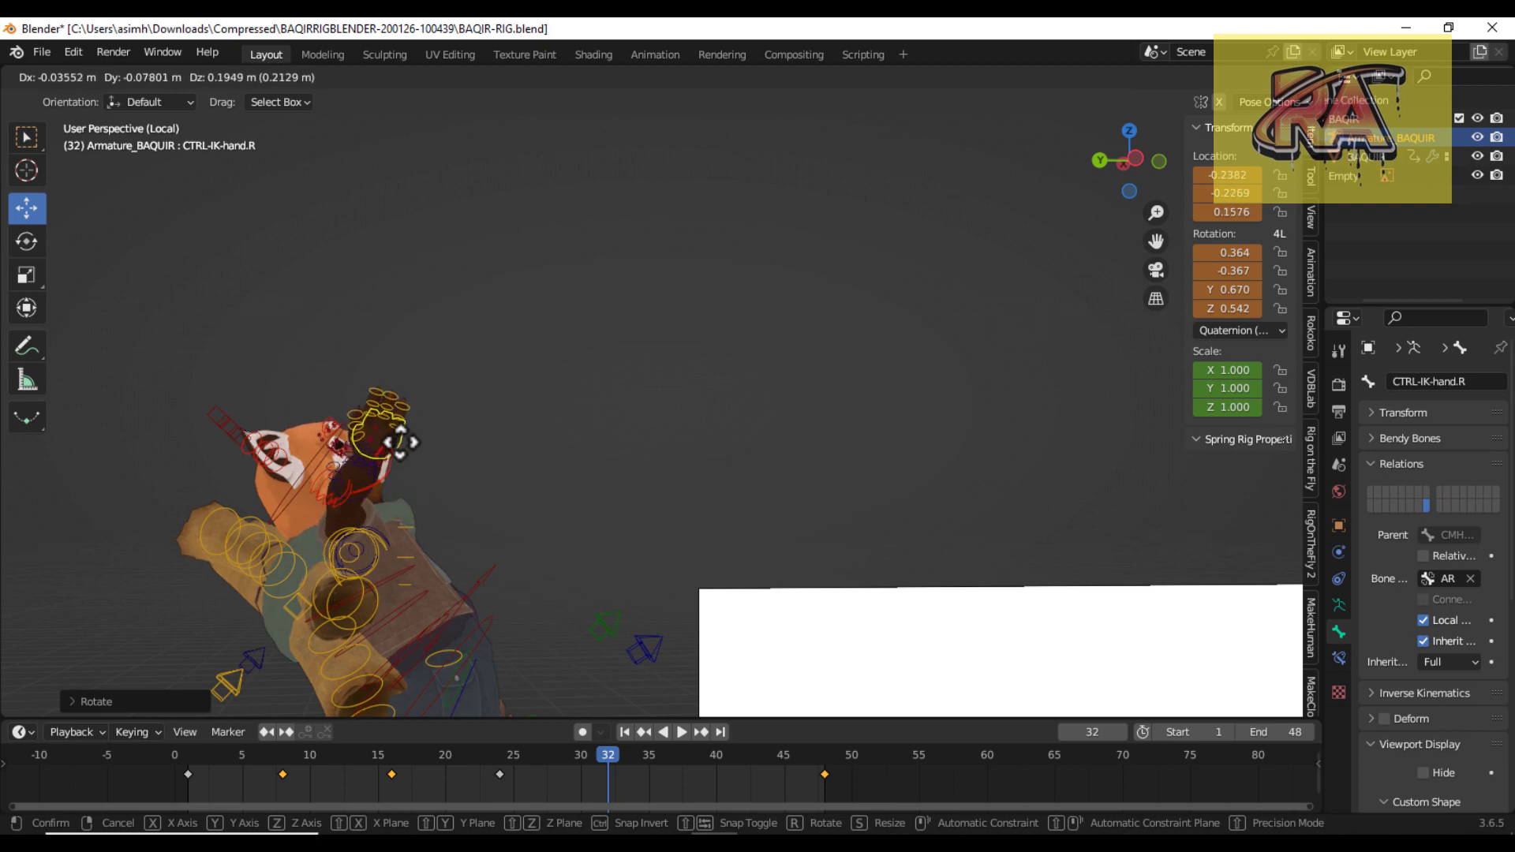
click(361, 409)
drag(352, 414, 233, 457)
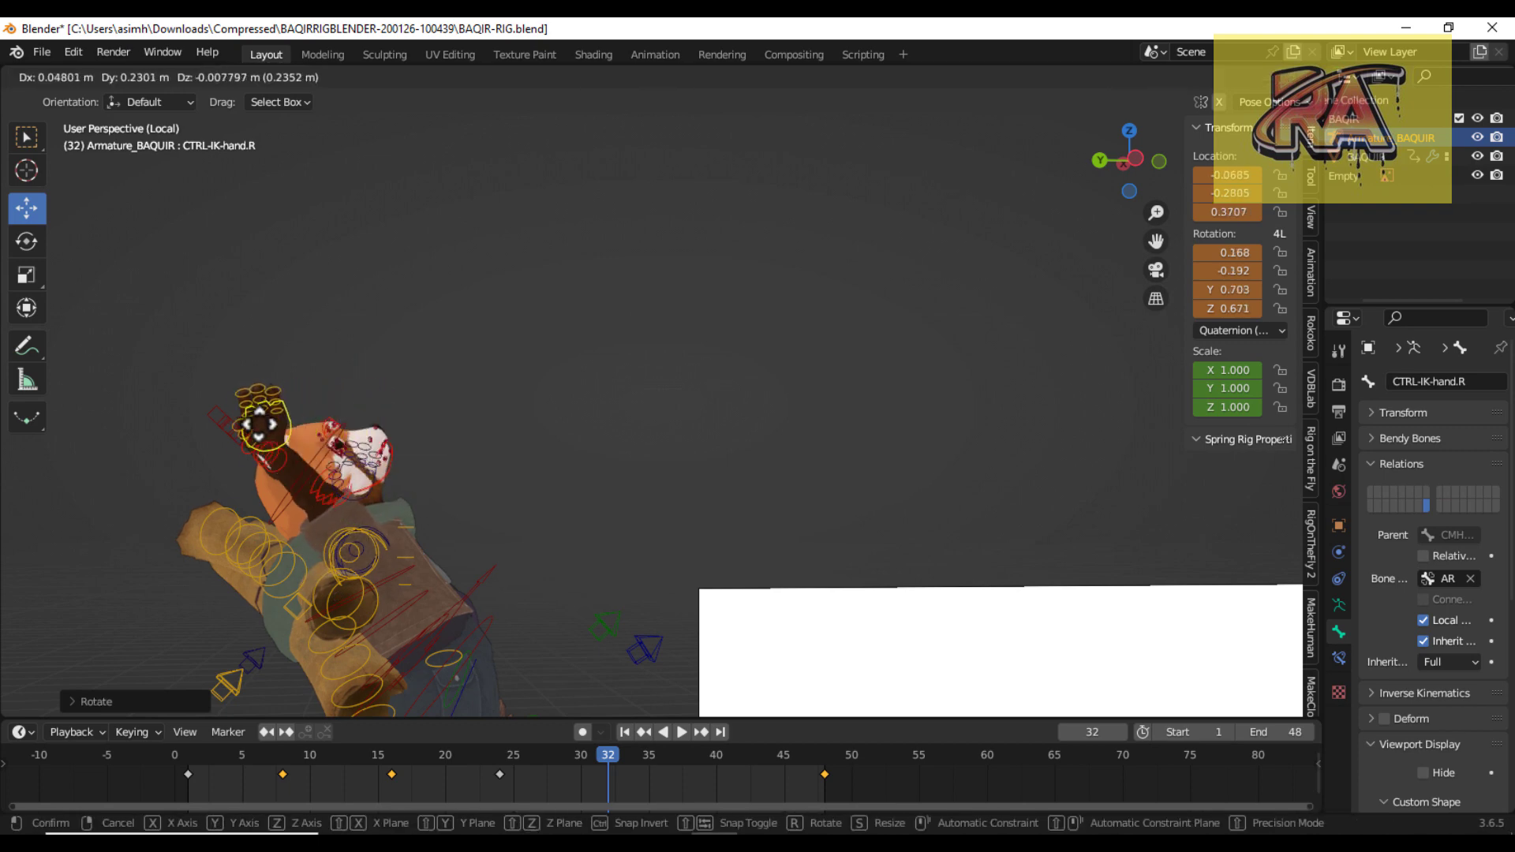
key(r)
click(648, 456)
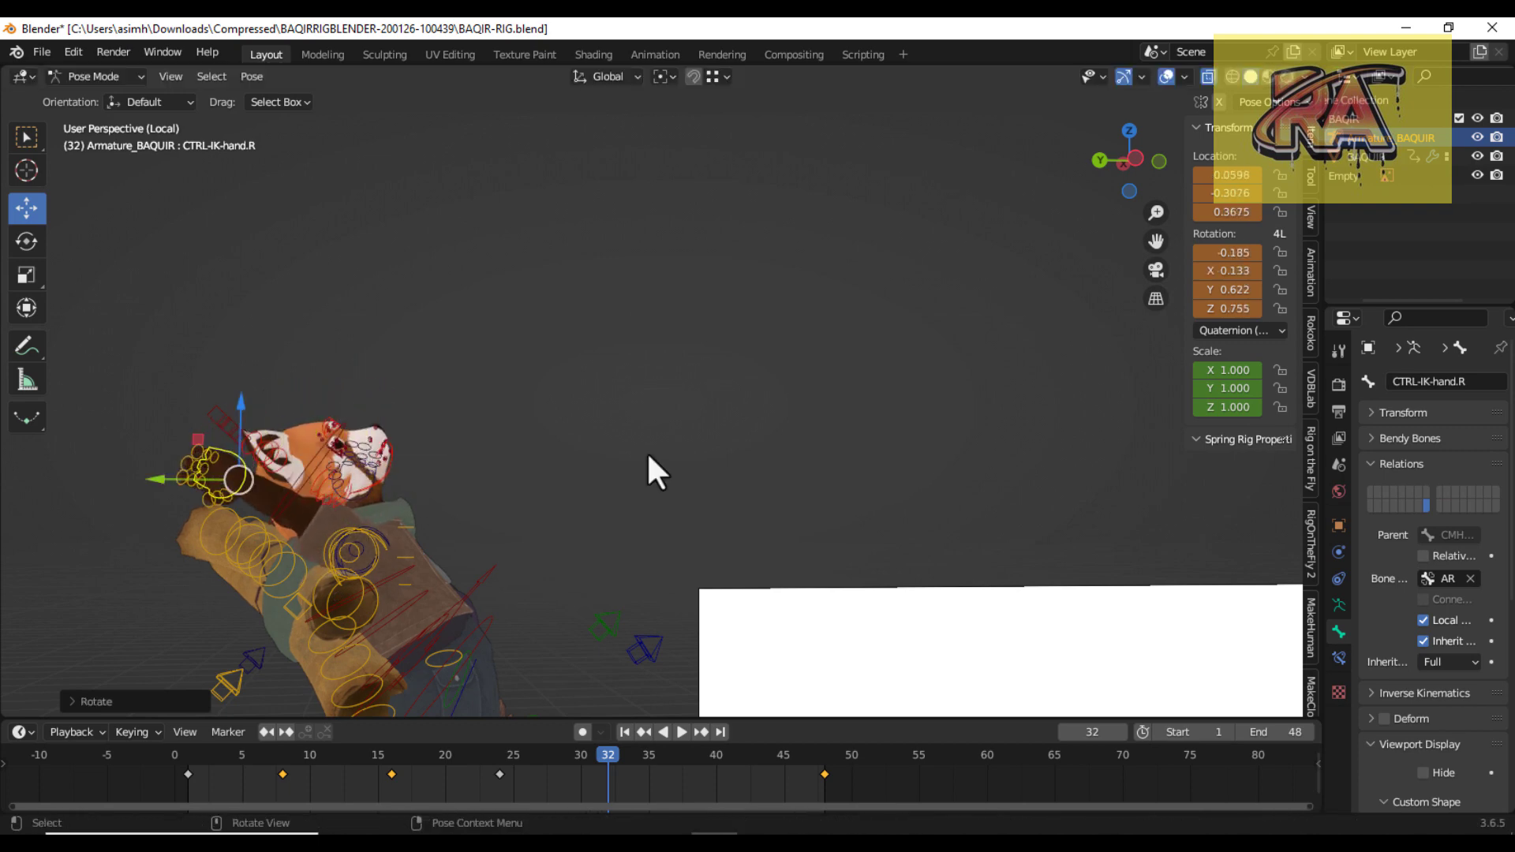
drag(1136, 170, 1160, 217)
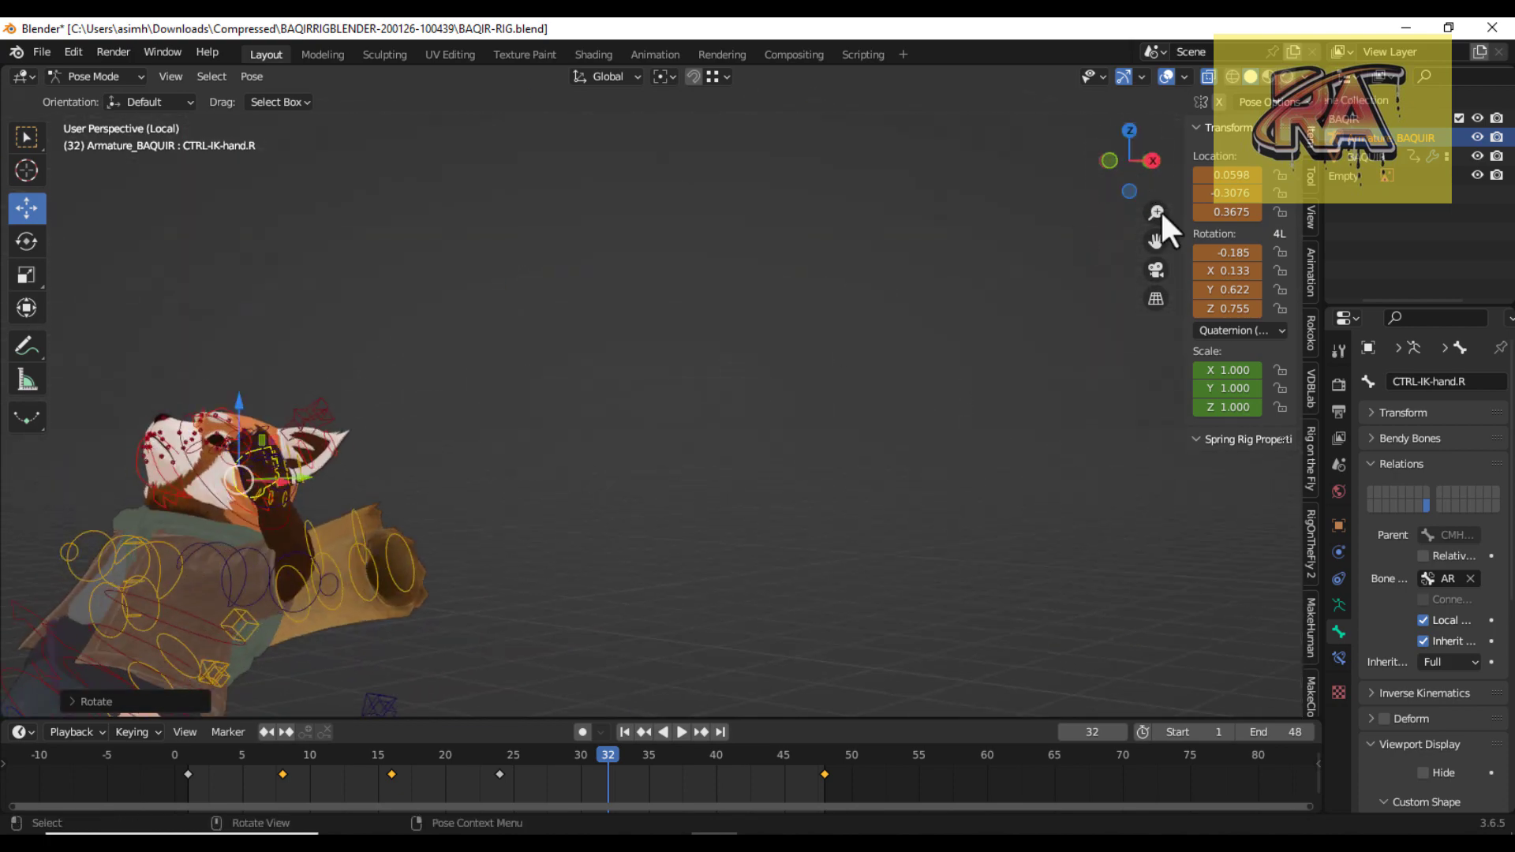
shift+middle_drag(473, 442, 671, 395)
scroll(277, 428, up, 3)
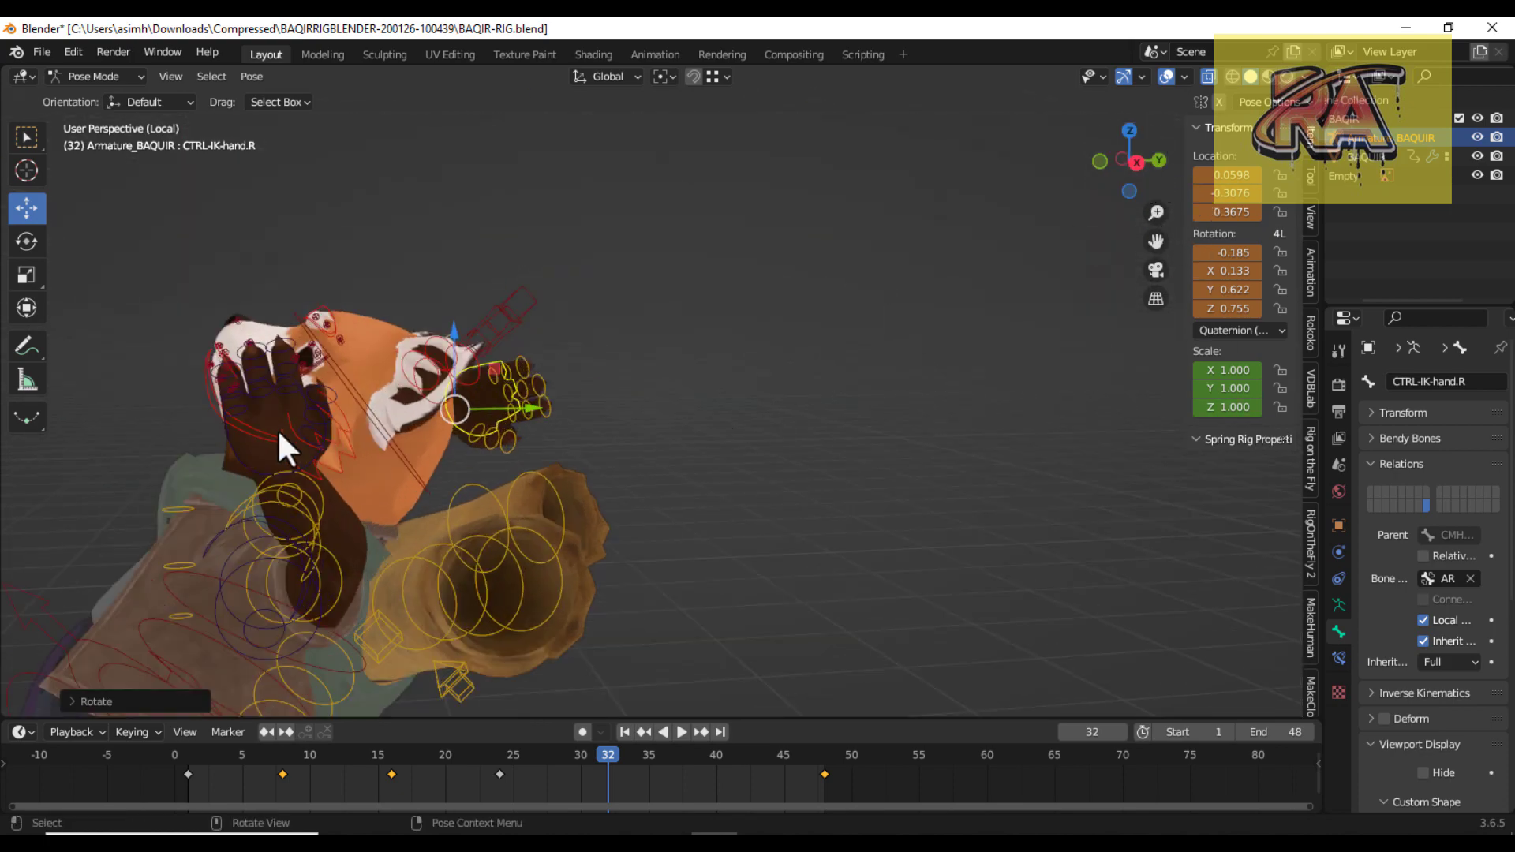
Move the left hand IK control up to the face and rotate it, checked in side view.
click(273, 462)
key(KP_3)
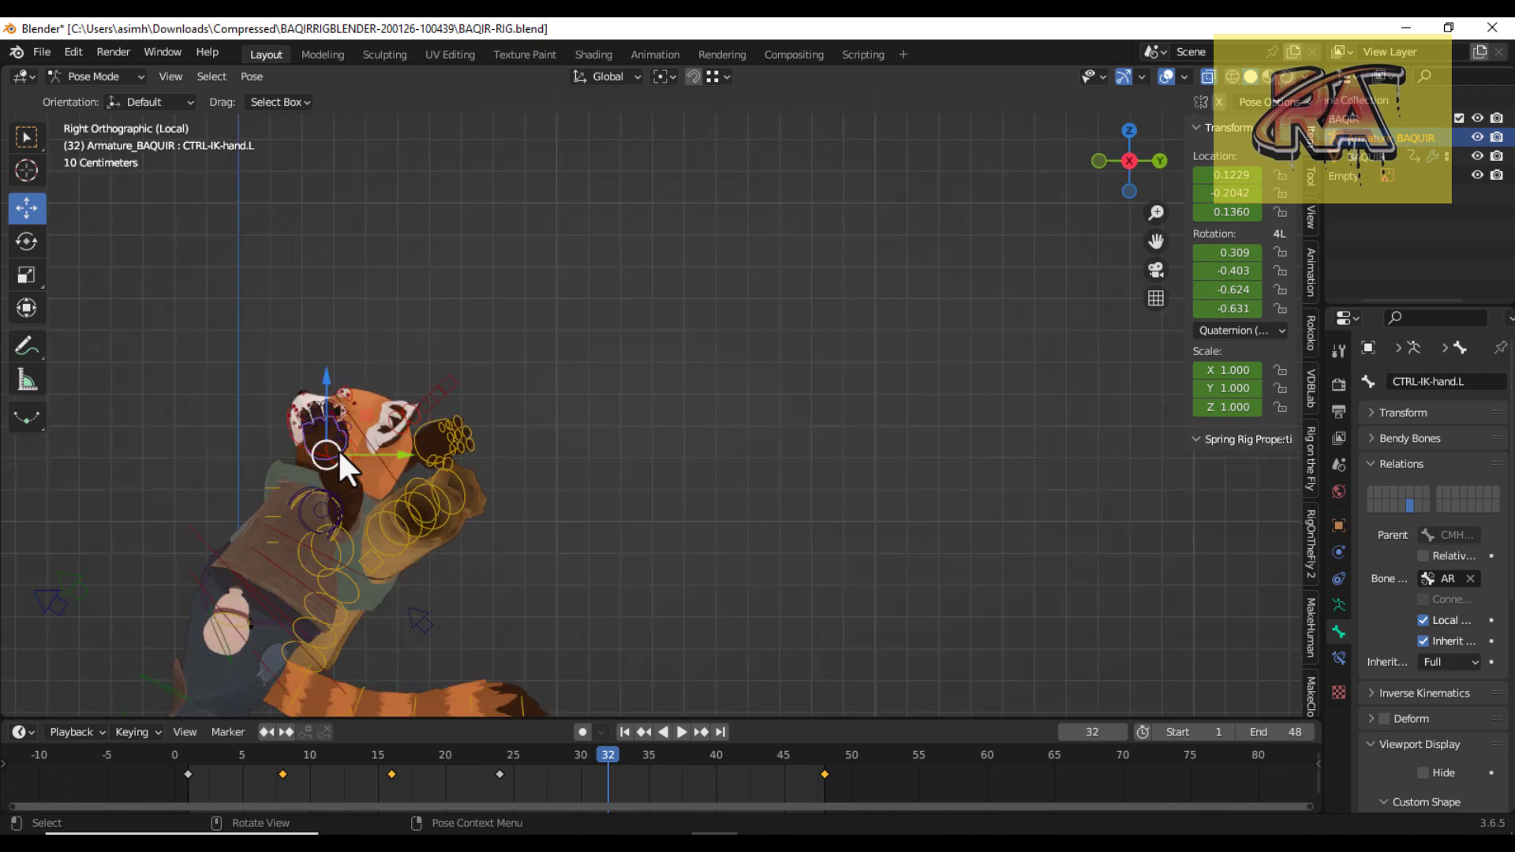
scroll(240, 397, up, 2)
key(g)
click(496, 439)
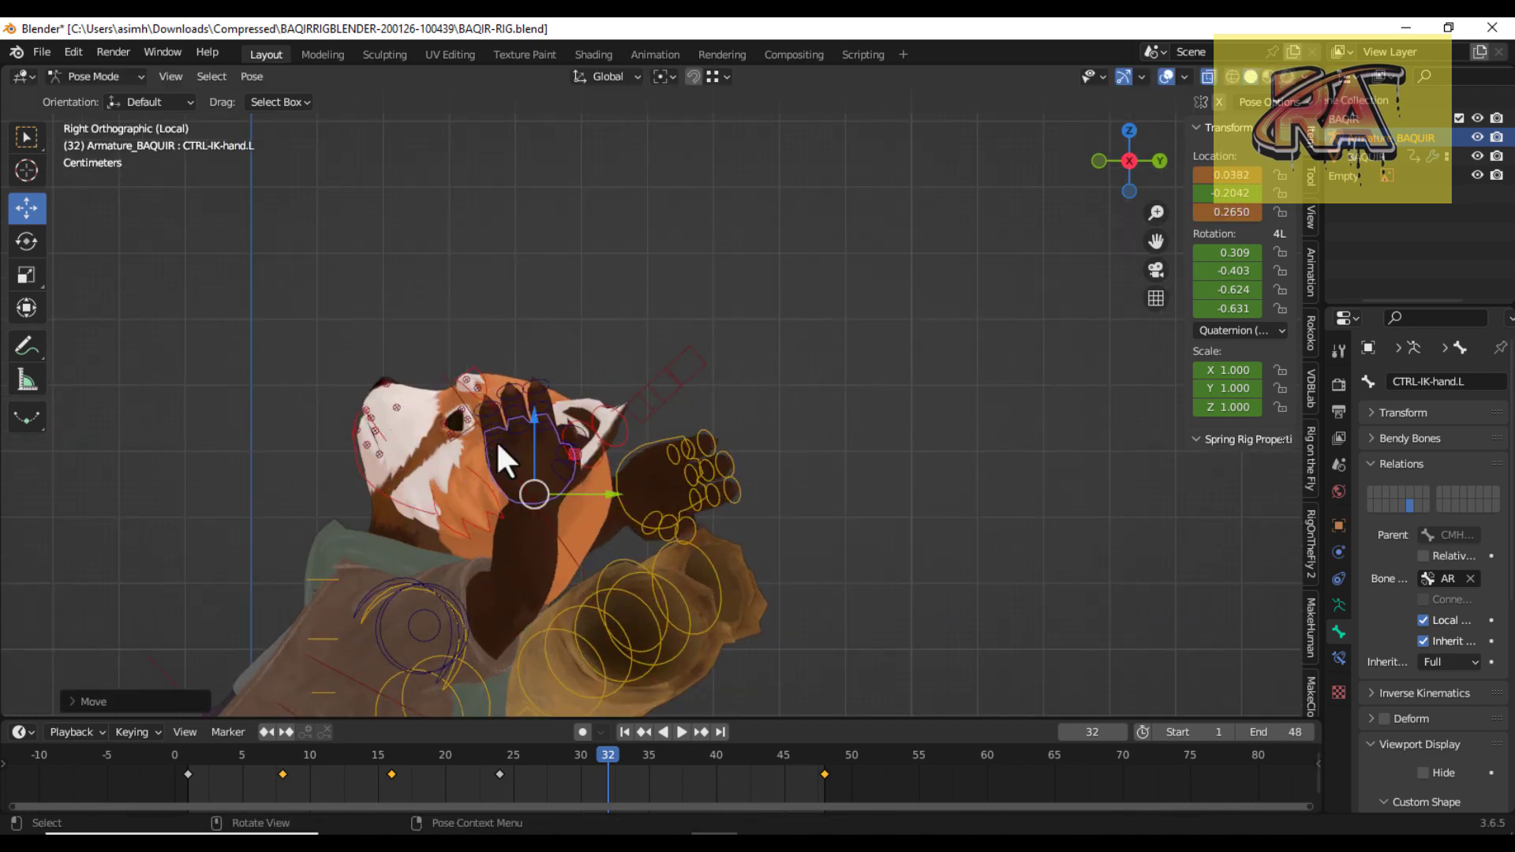
key(r)
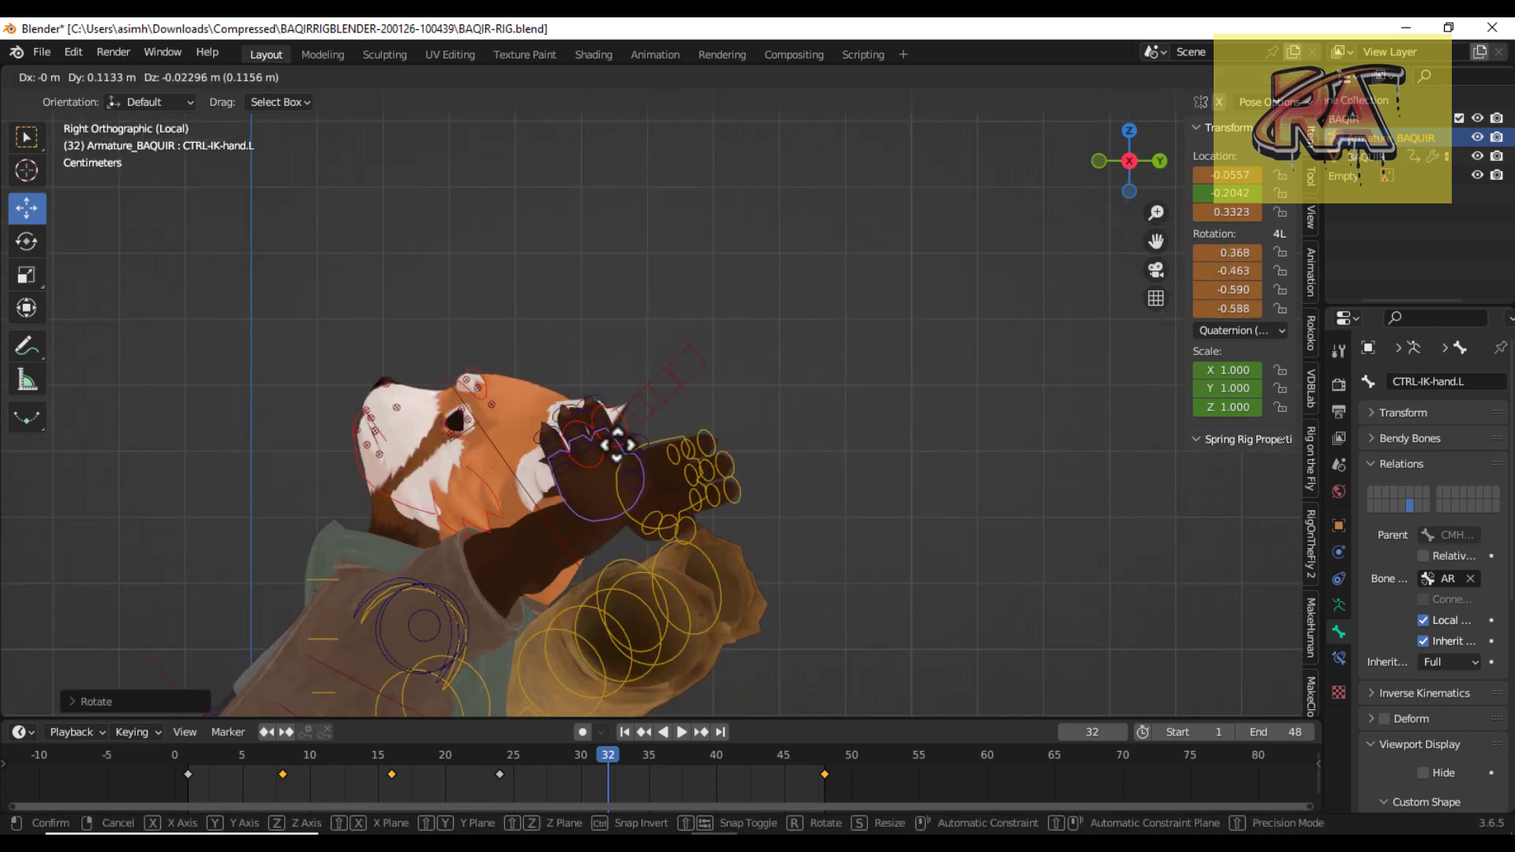
click(761, 525)
scroll(756, 531, down, 1)
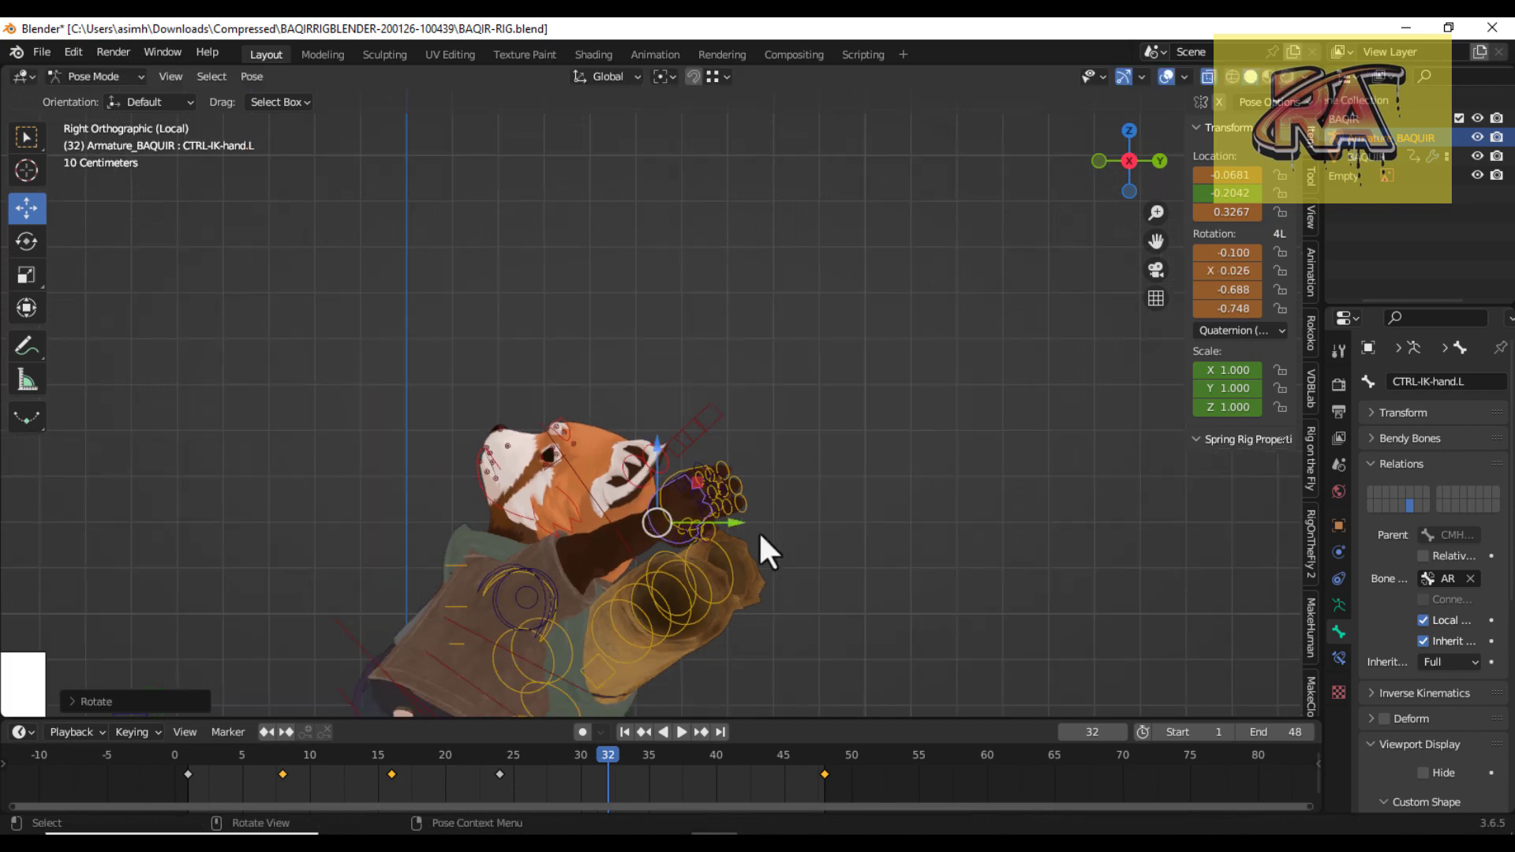
key(ctrl+KP_3)
scroll(748, 528, down, 3)
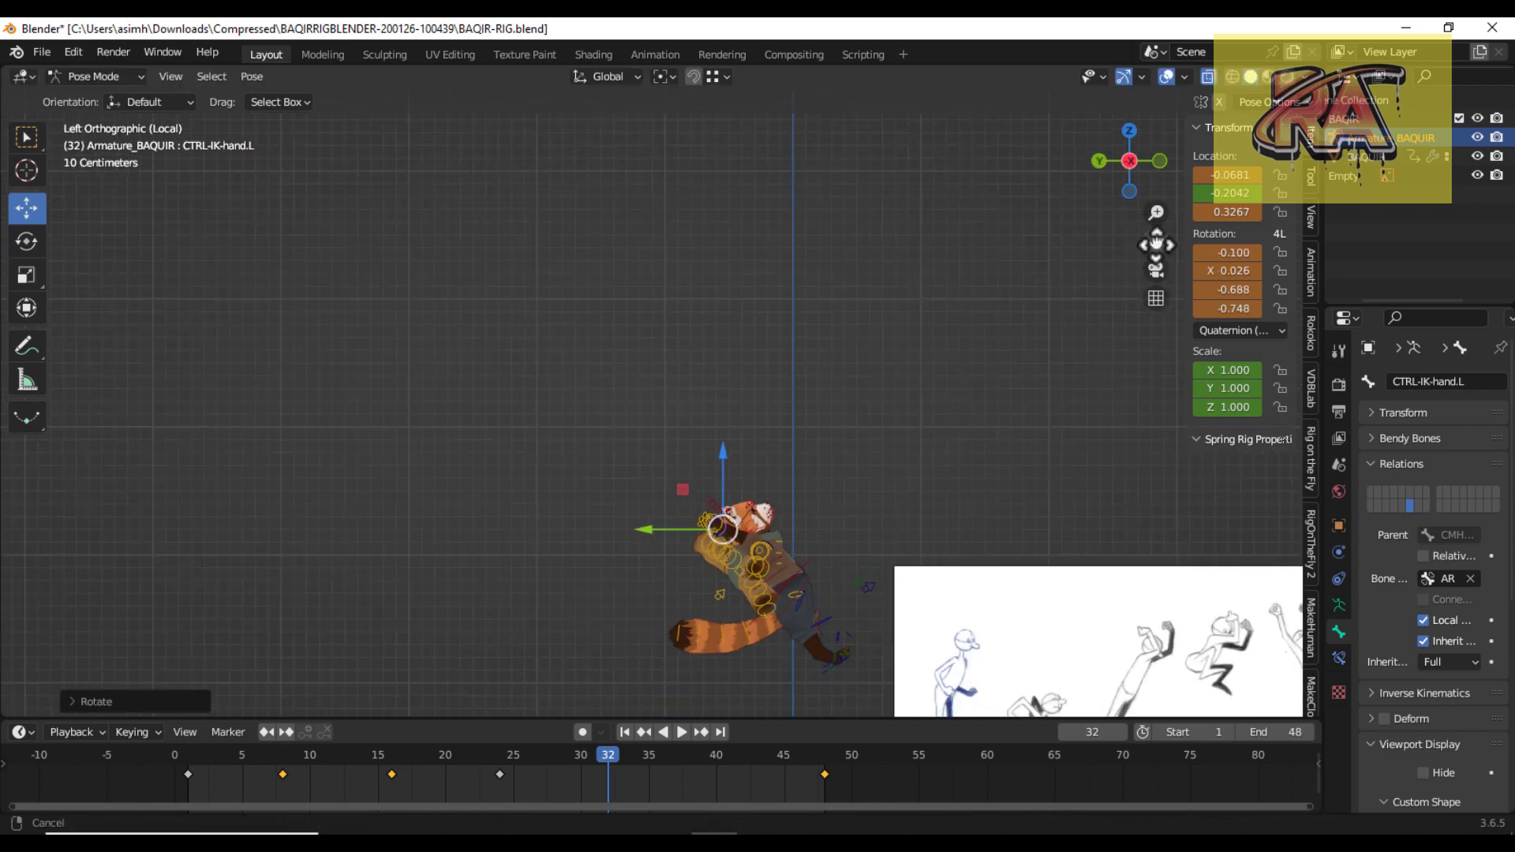
drag(1156, 244, 486, 533)
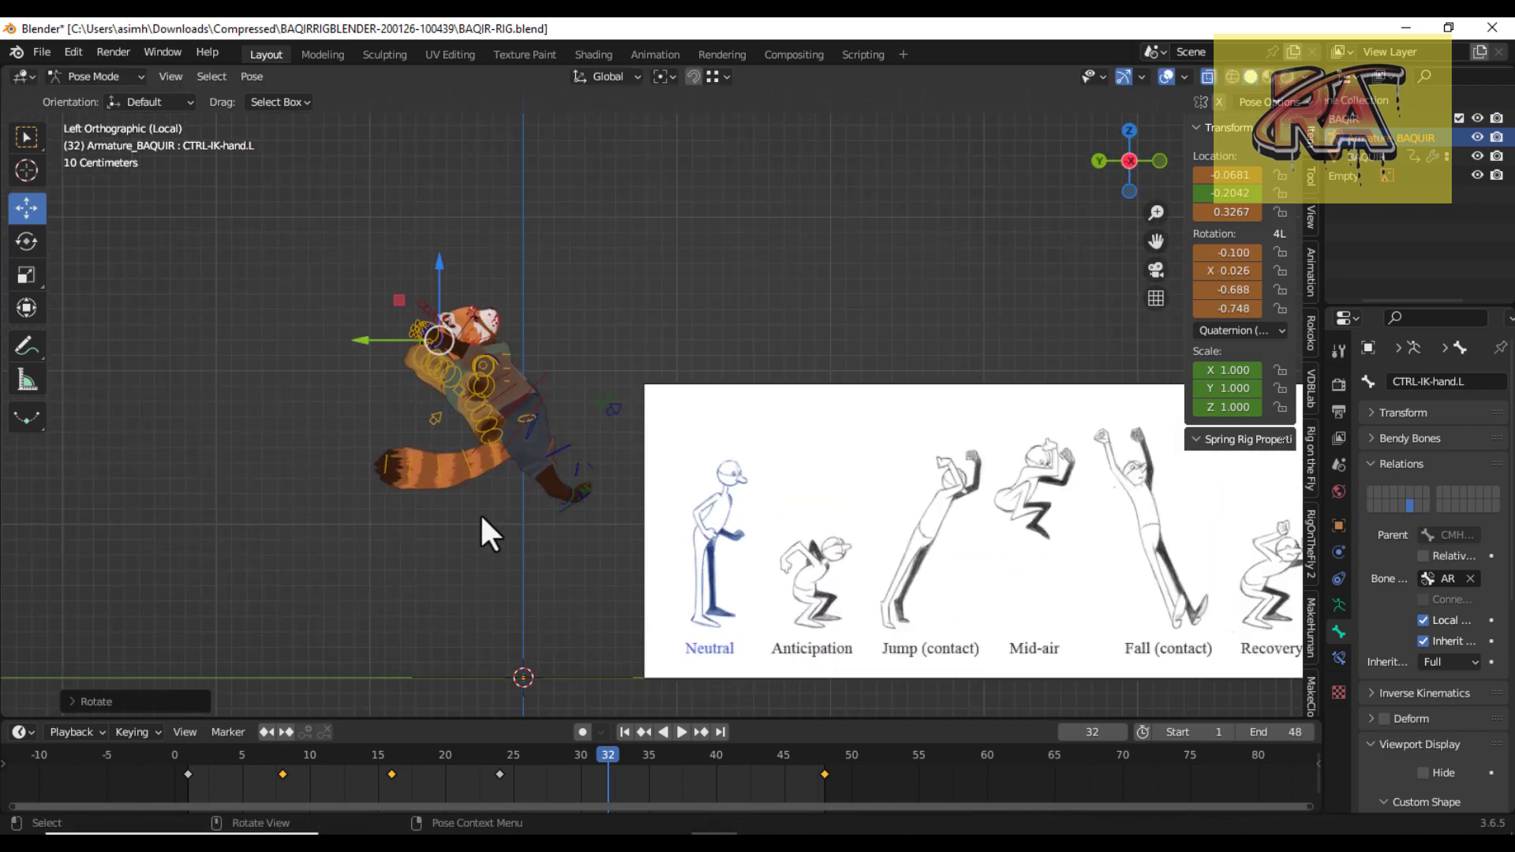
Rotate the body slightly more upright, adjust the right foot, and keyframe the pose at frame 32.
key(r)
click(541, 401)
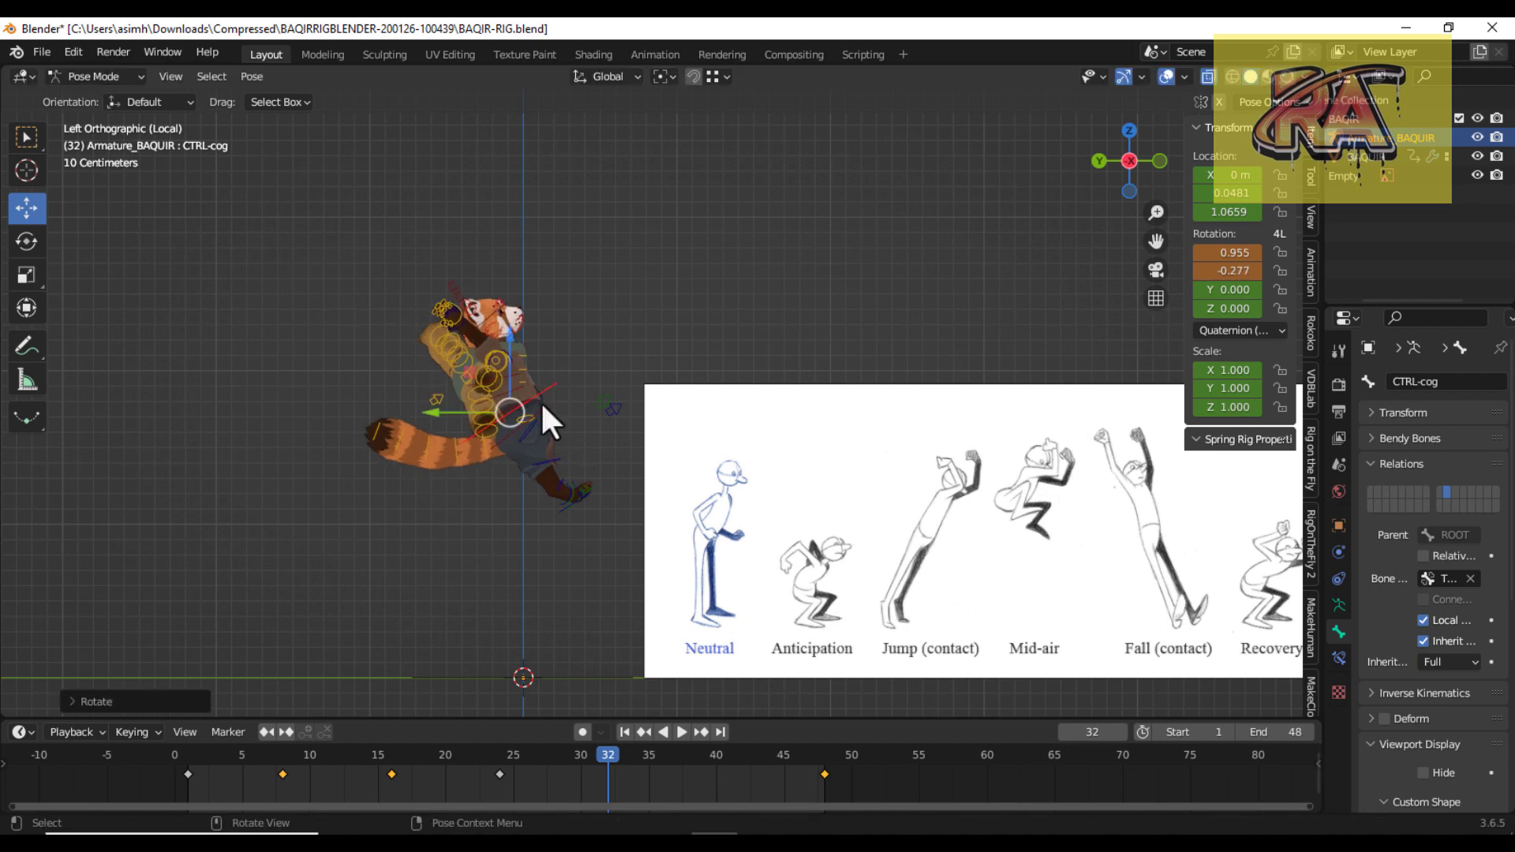
scroll(591, 509, up, 2)
click(580, 494)
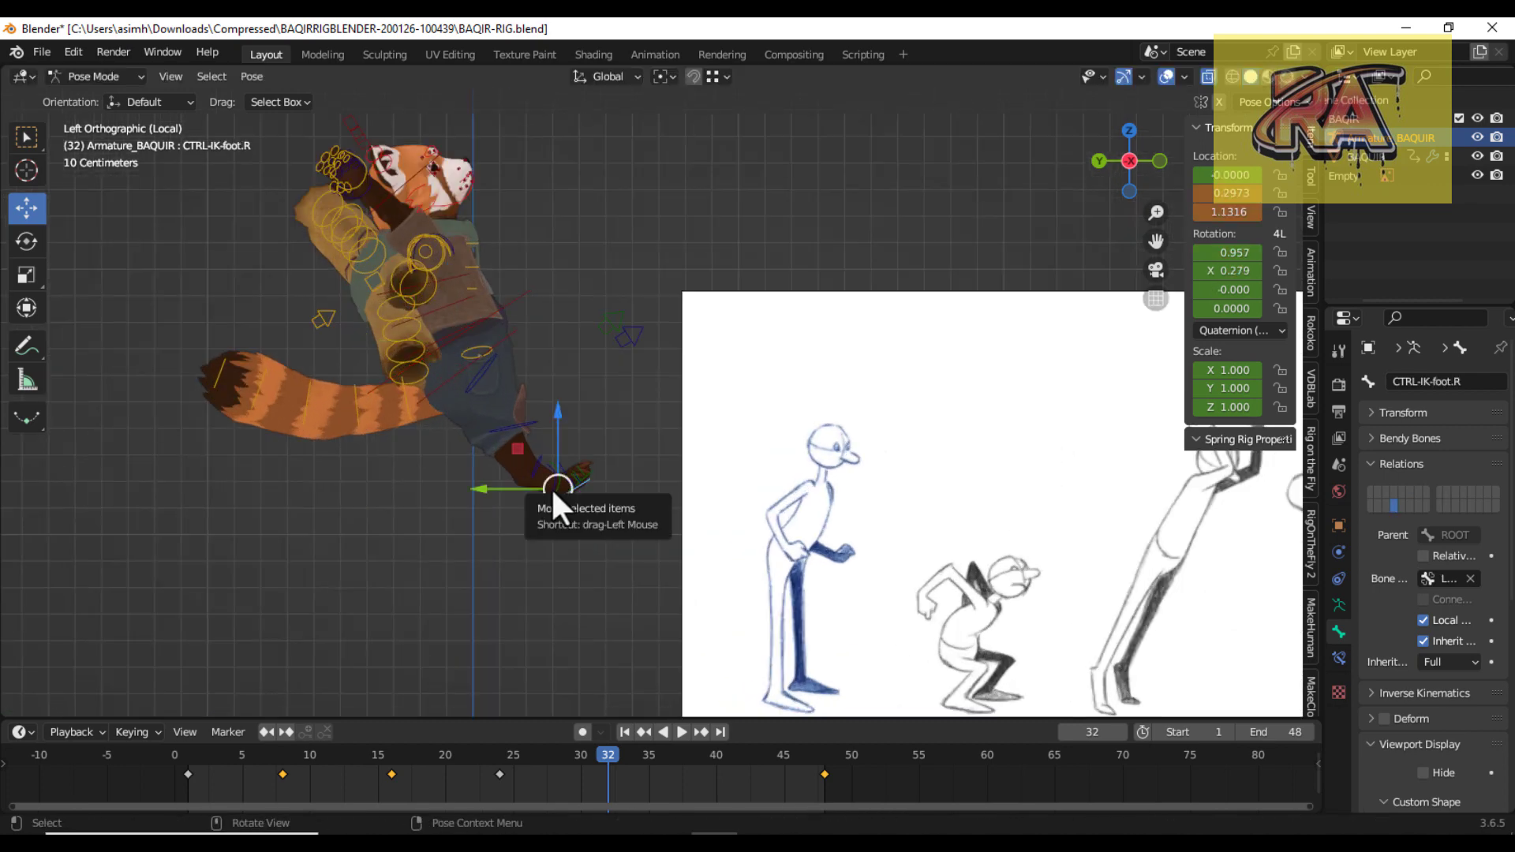
mouse_move(550, 486)
mouse_down()
mouse_move(543, 476)
mouse_move(563, 498)
mouse_up()
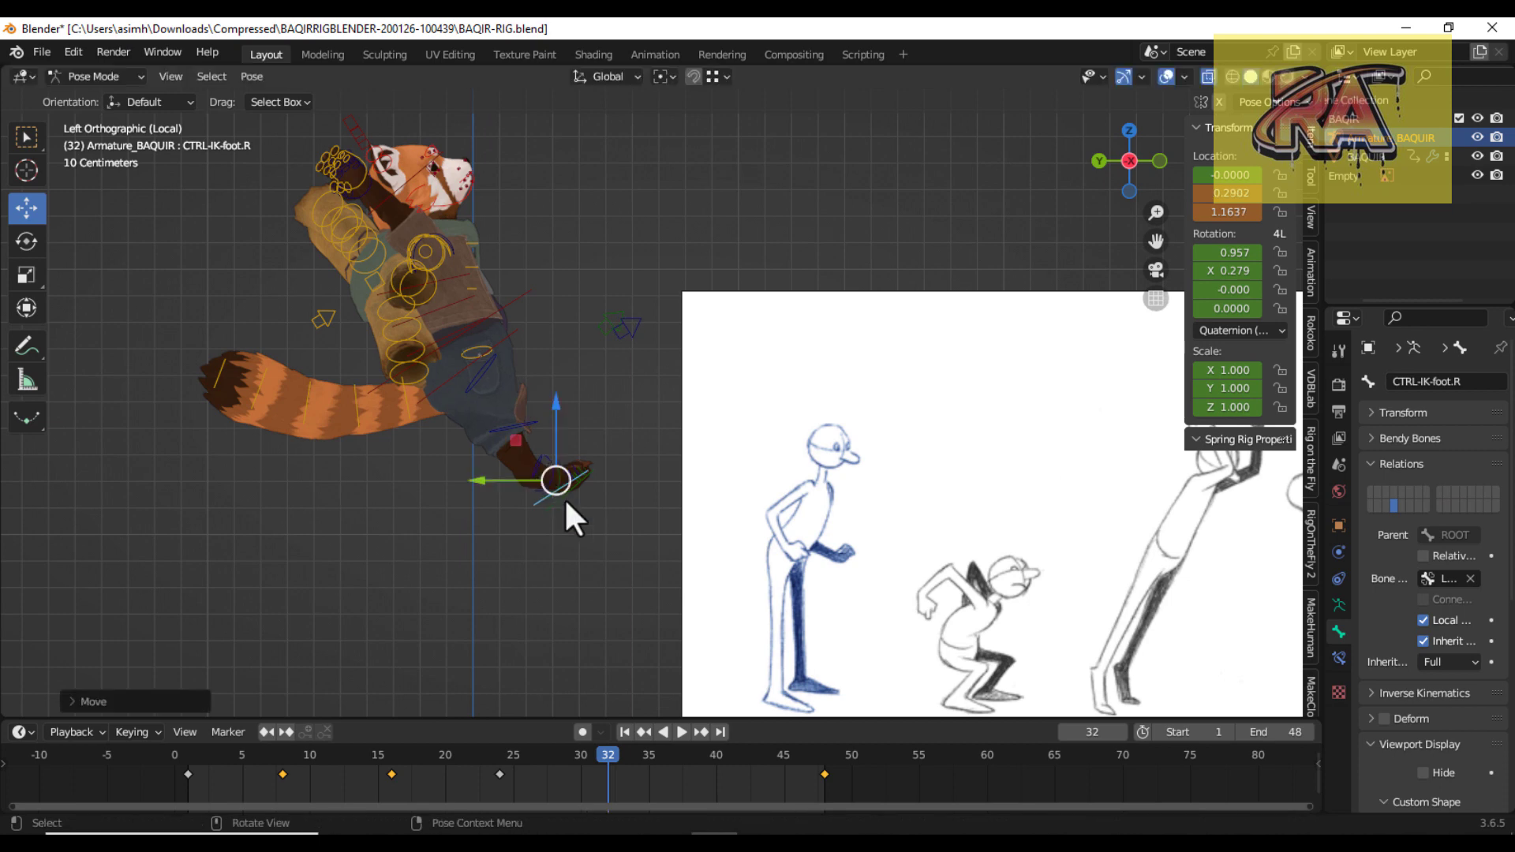
click(559, 493)
scroll(508, 483, down, 3)
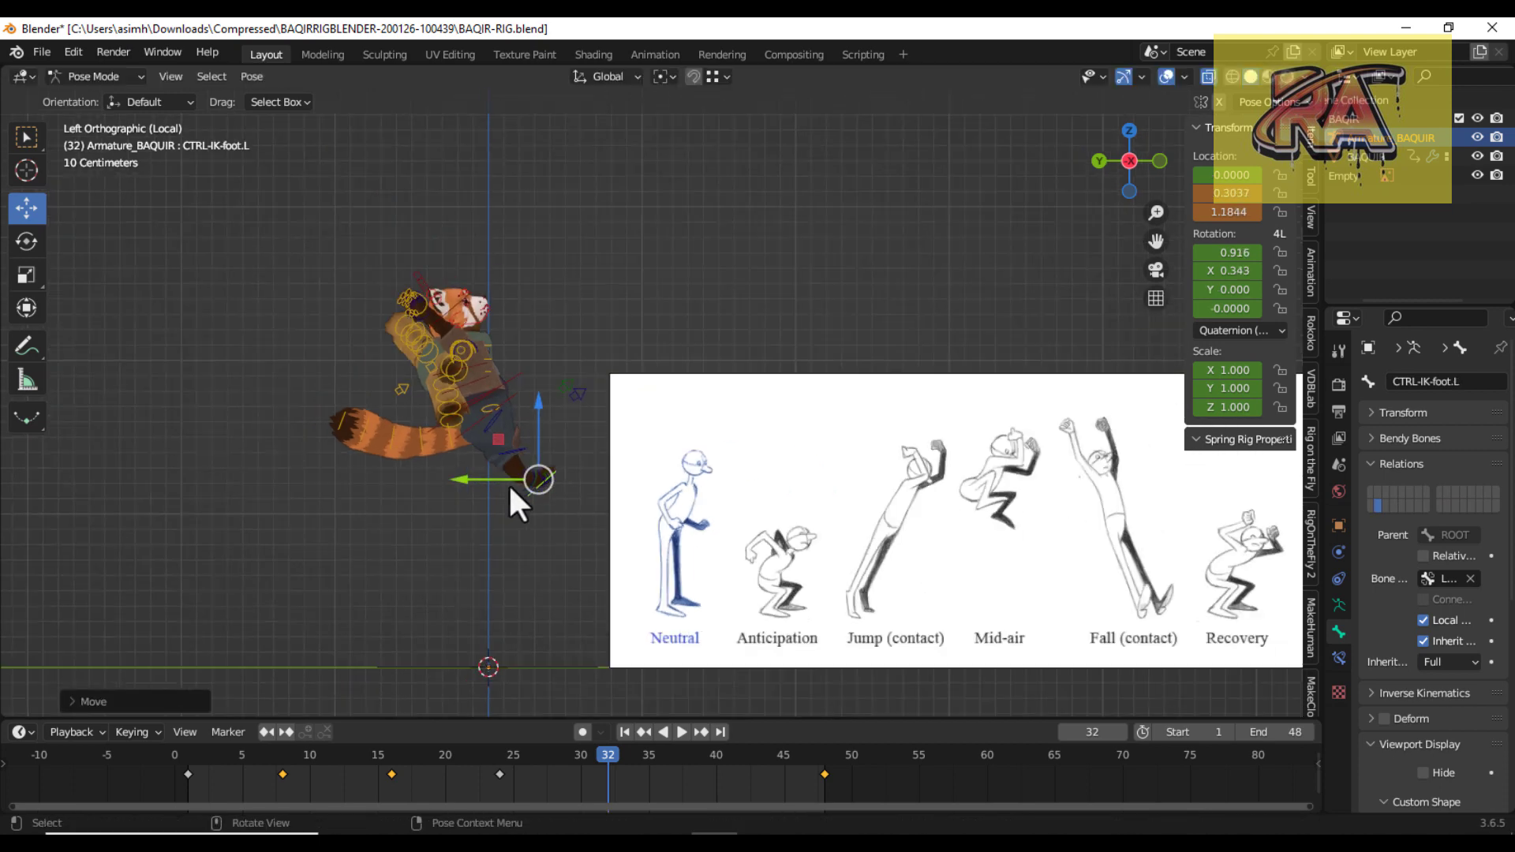
key(i)
click(508, 483)
Play the jump, stop it, and scrub back and forth through the keyed poses to frame 40.
click(682, 730)
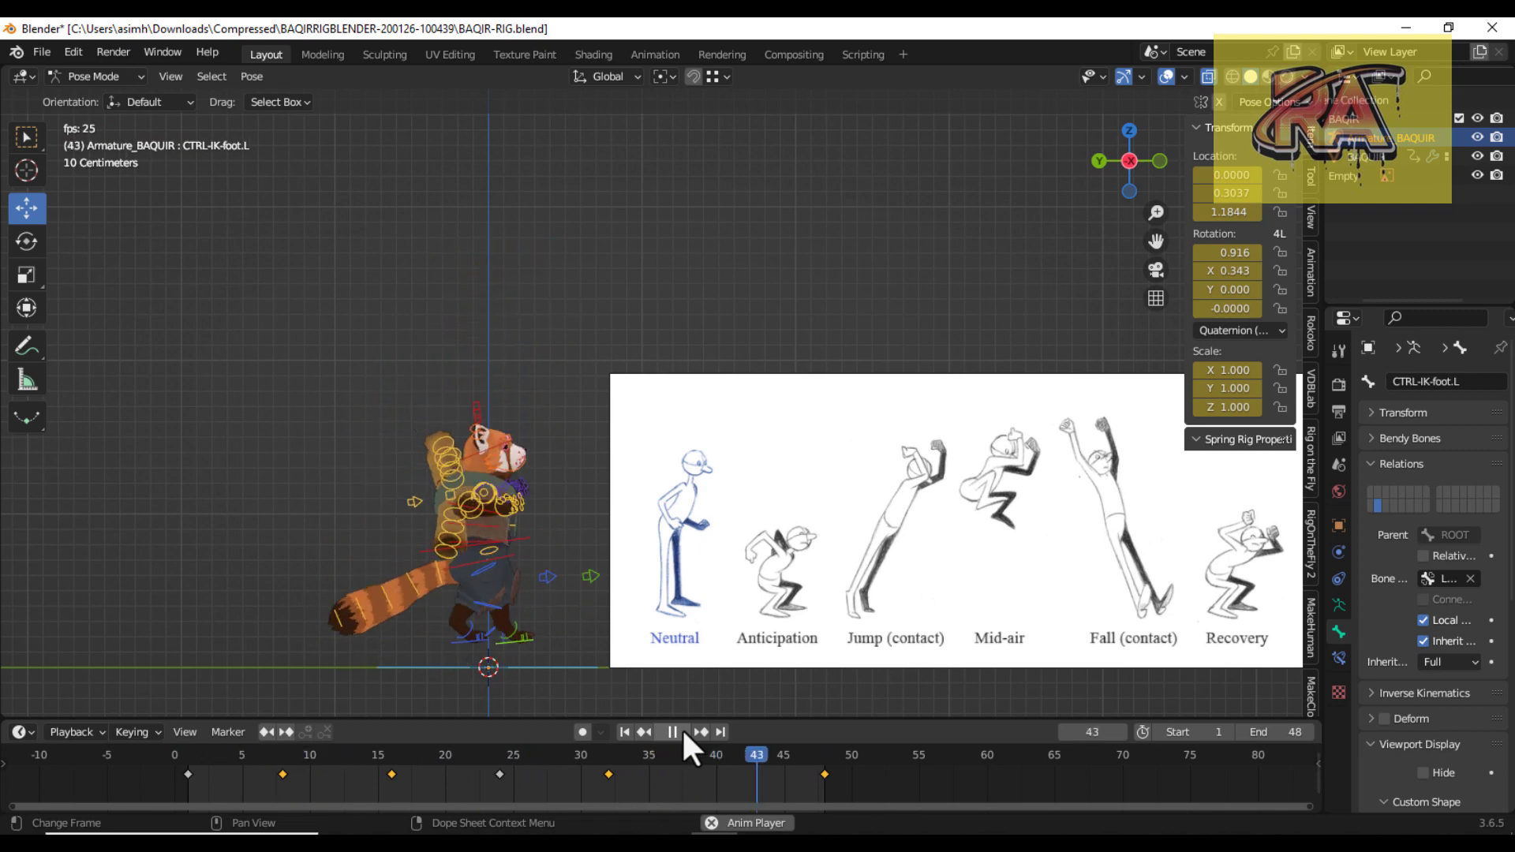
key(Escape)
drag(291, 749, 612, 731)
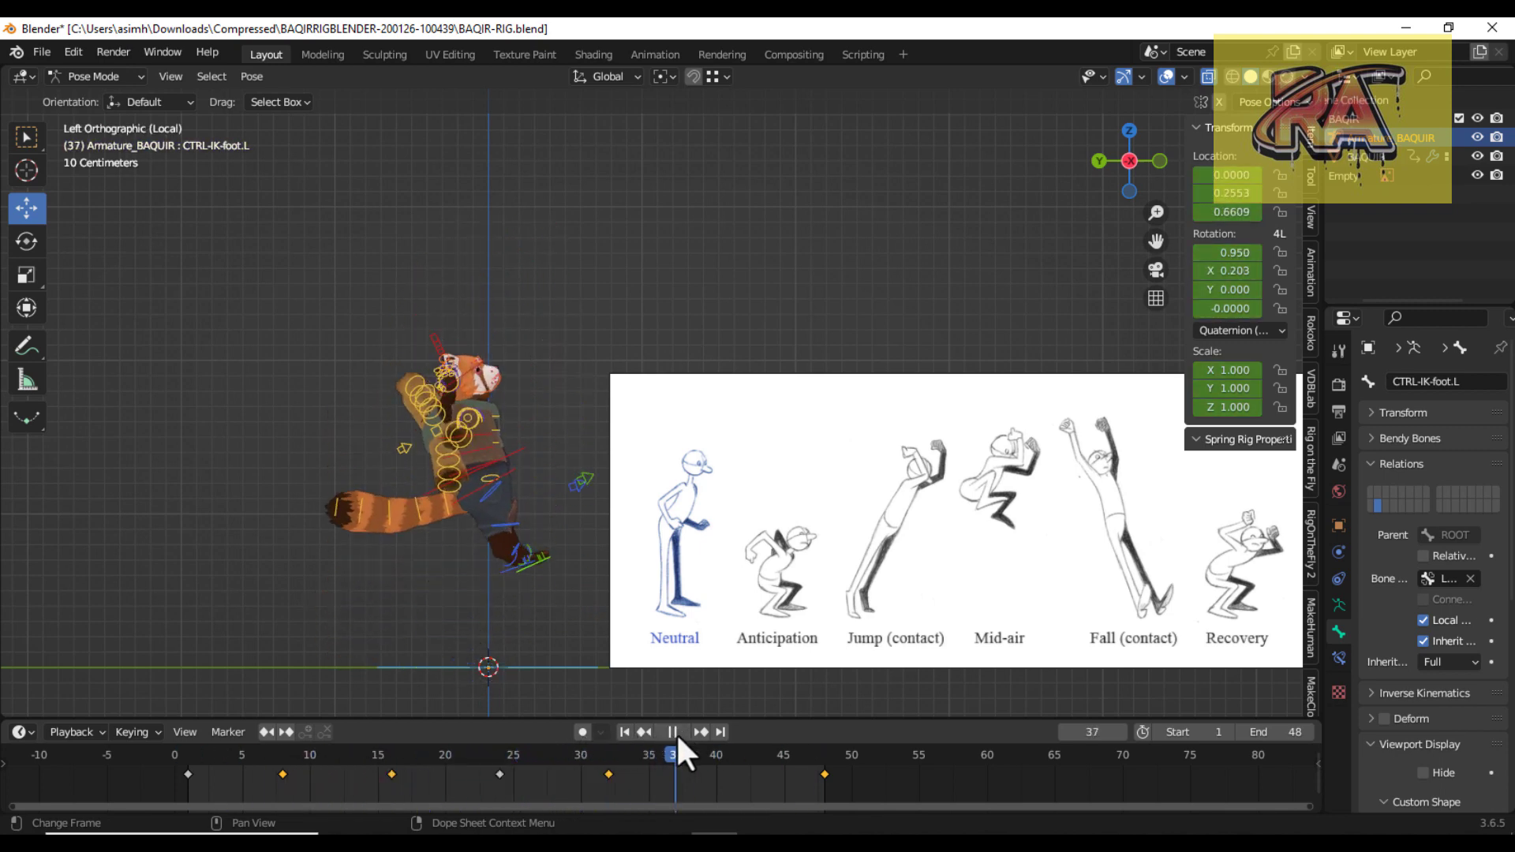
mouse_move(443, 756)
mouse_down()
mouse_move(258, 773)
mouse_move(603, 775)
mouse_move(401, 779)
mouse_up()
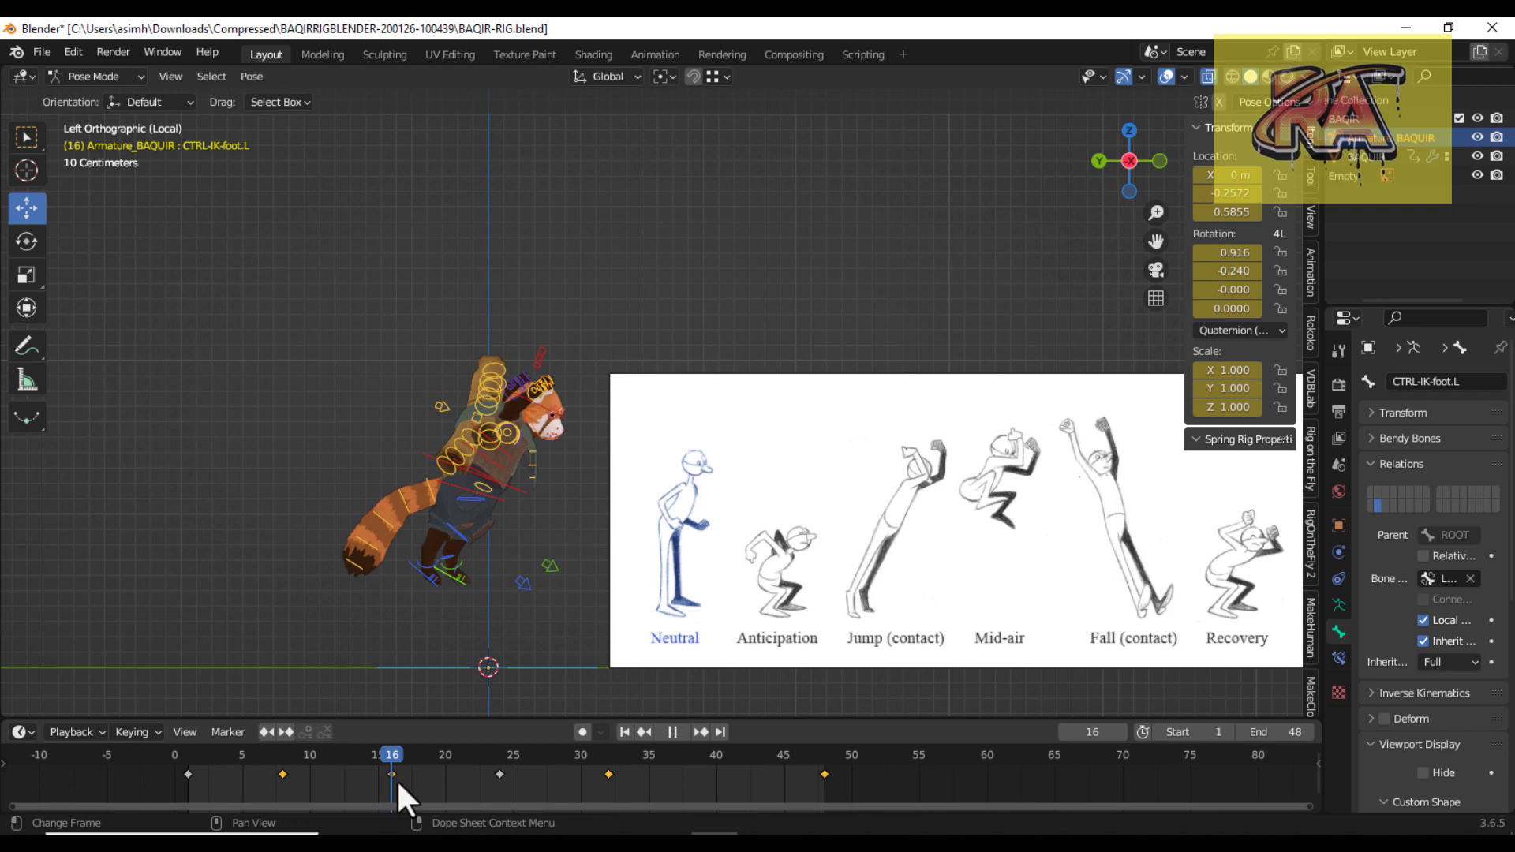
mouse_move(396, 779)
mouse_down()
mouse_move(508, 779)
mouse_move(609, 813)
mouse_move(397, 815)
mouse_move(485, 798)
mouse_move(693, 804)
mouse_move(280, 803)
mouse_move(713, 798)
mouse_up()
scroll(385, 575, up, 2)
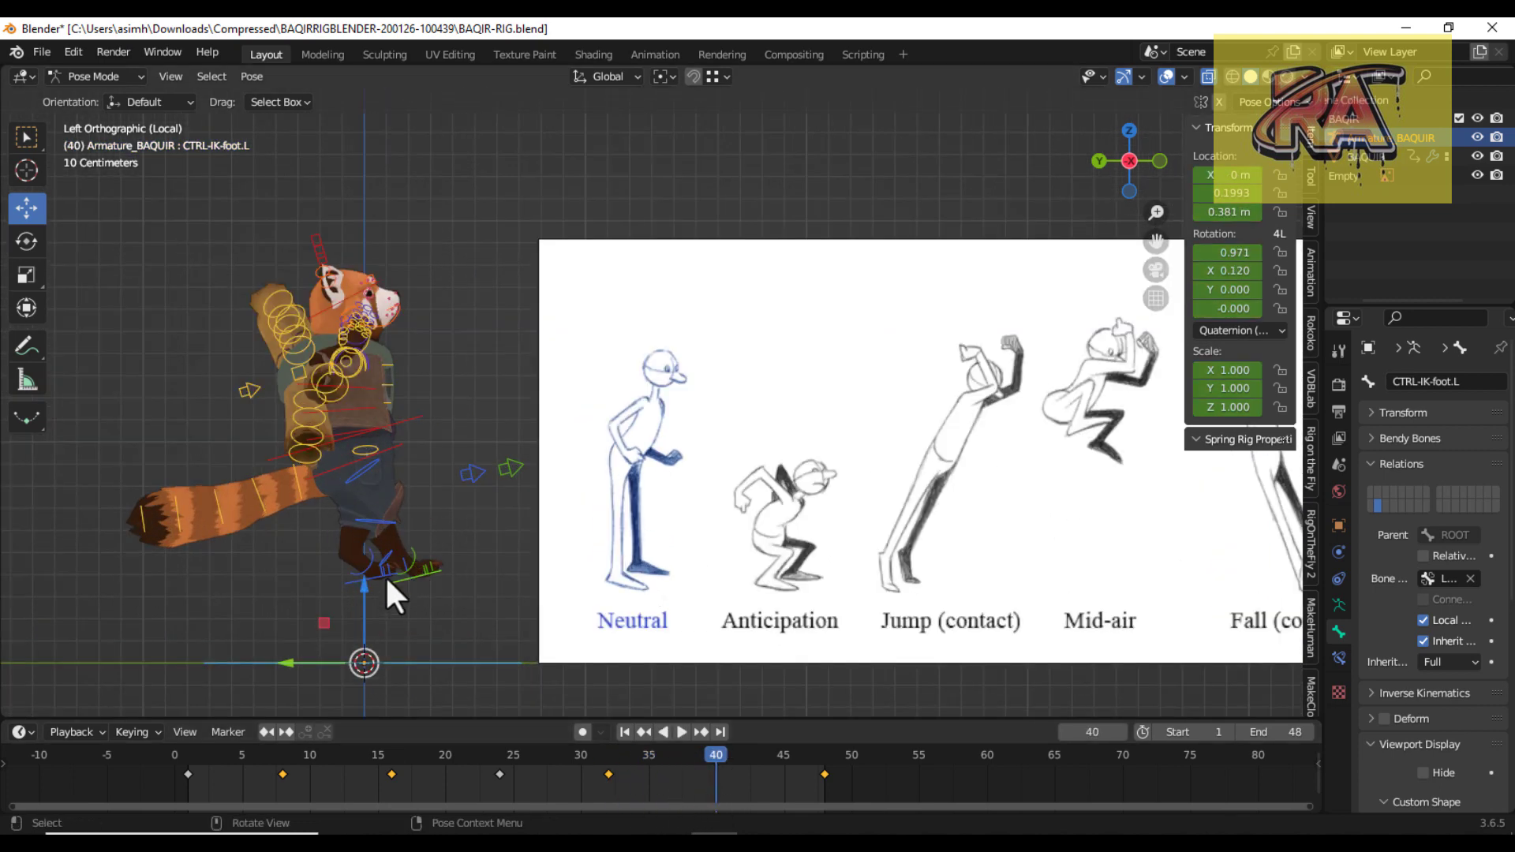
Tilt the left and right foot IK controls for the frame 40 crouch.
click(348, 576)
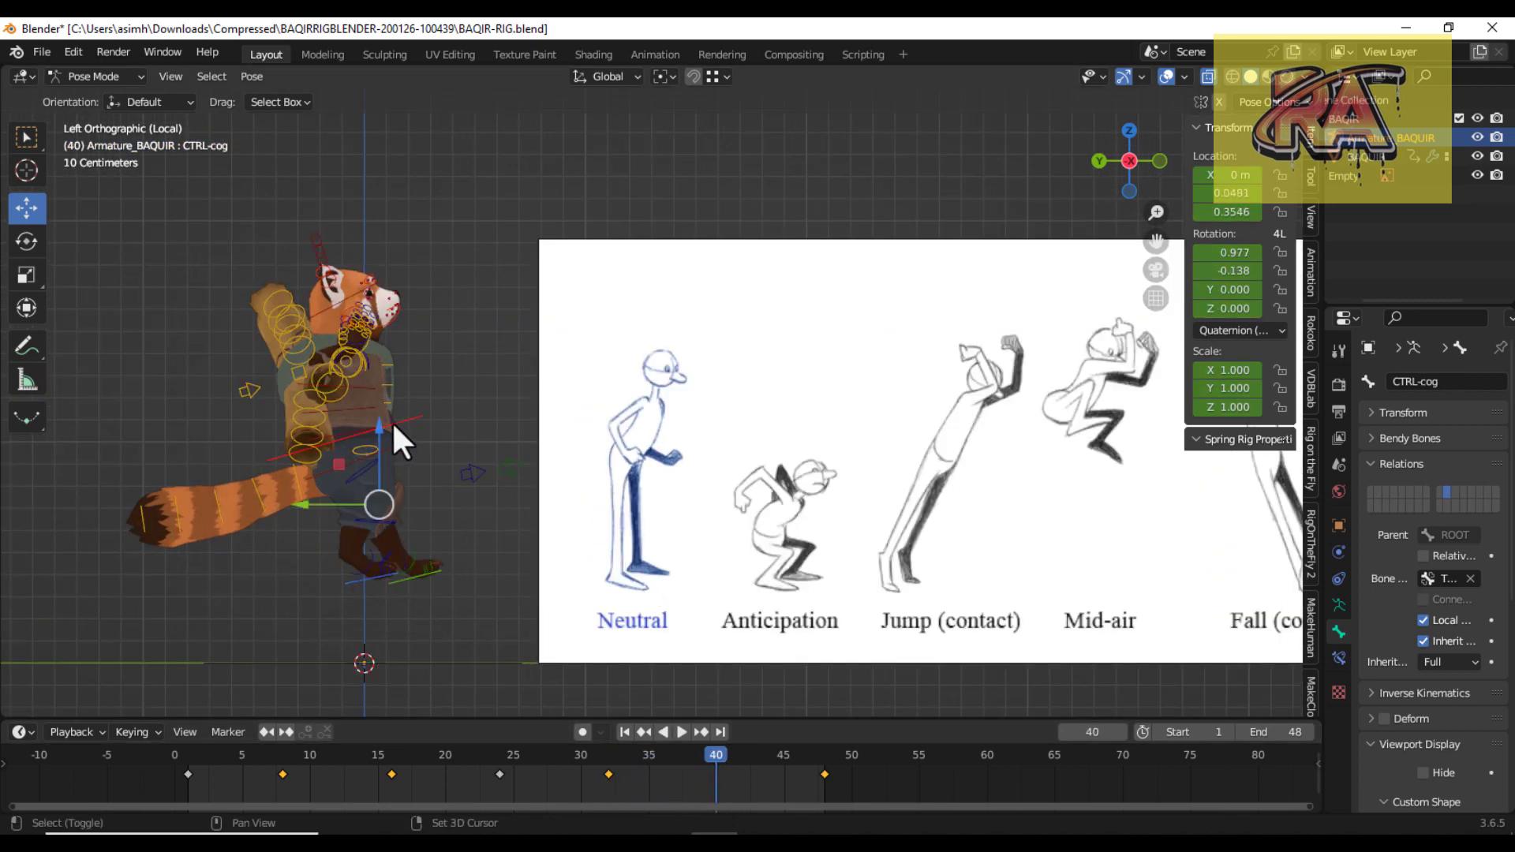
drag(394, 427, 411, 533)
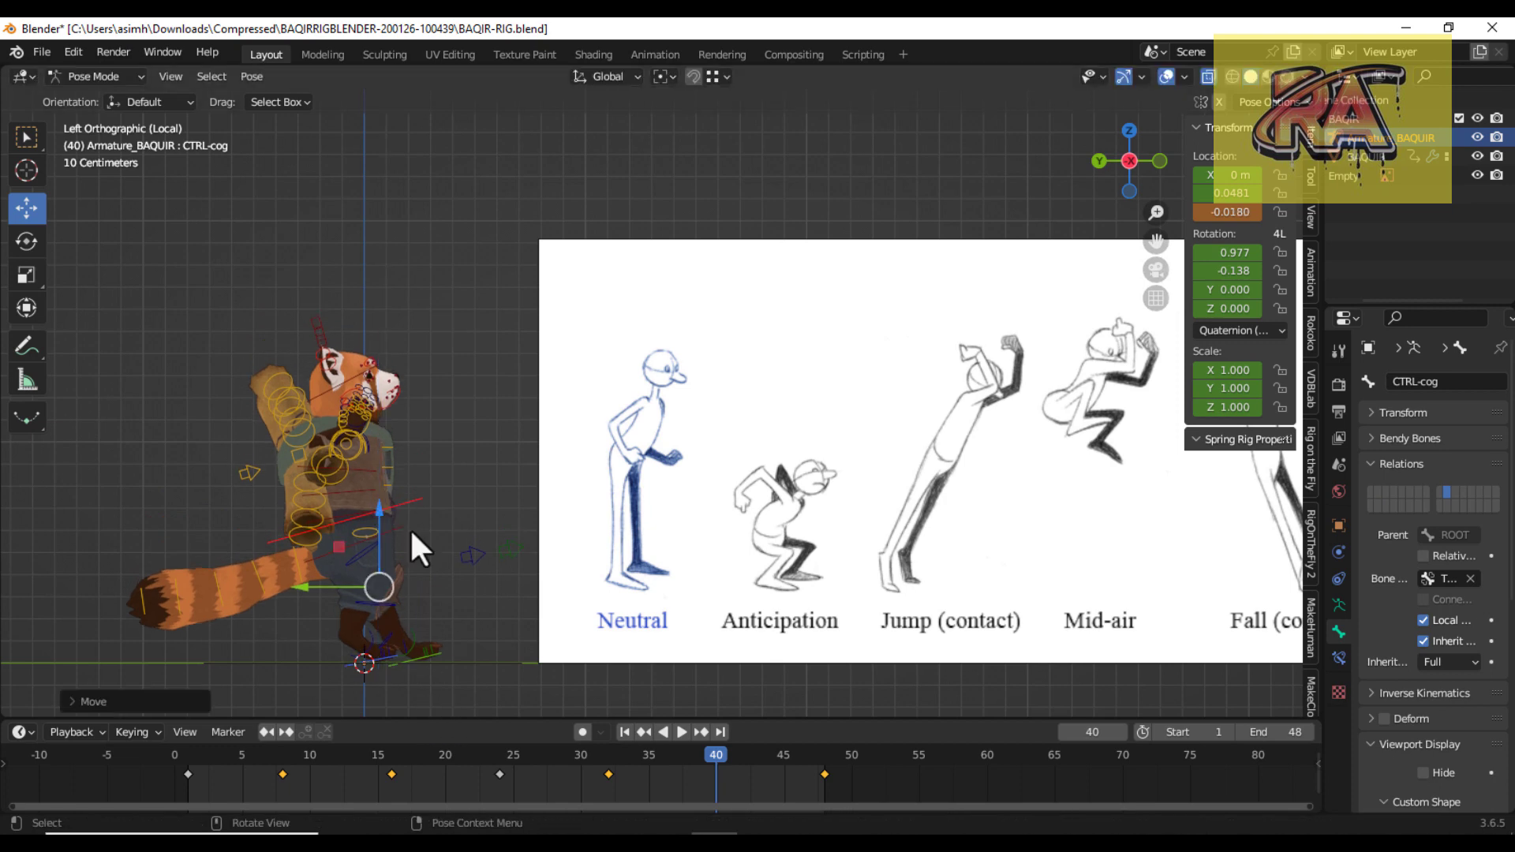
scroll(419, 548, up, 5)
shift+scroll(1245, 622, down, 4)
ctrl+scroll(467, 477, left, 2)
click(466, 477)
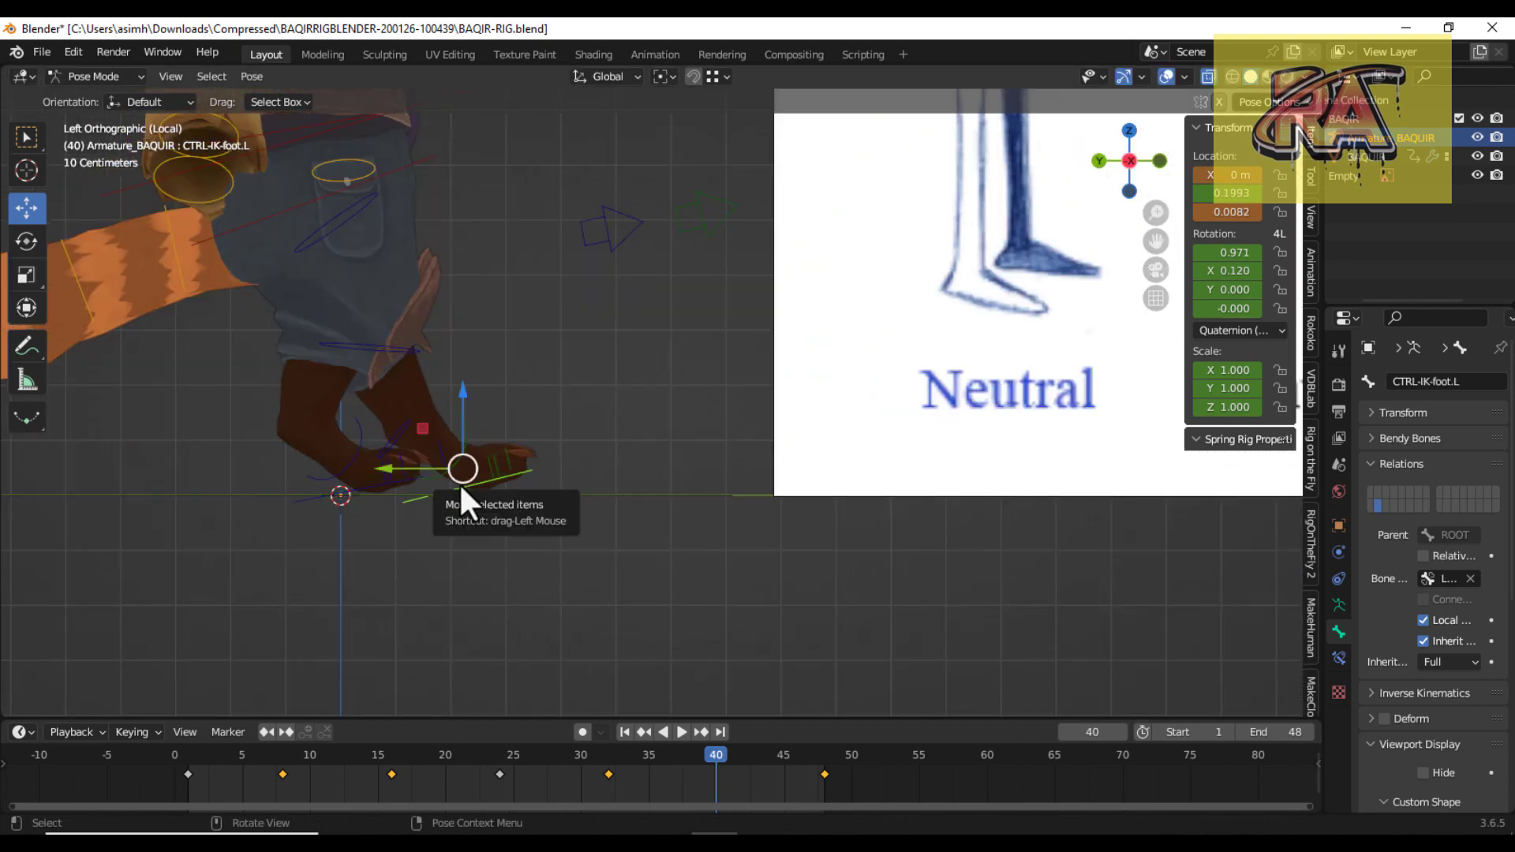
key(r)
click(468, 497)
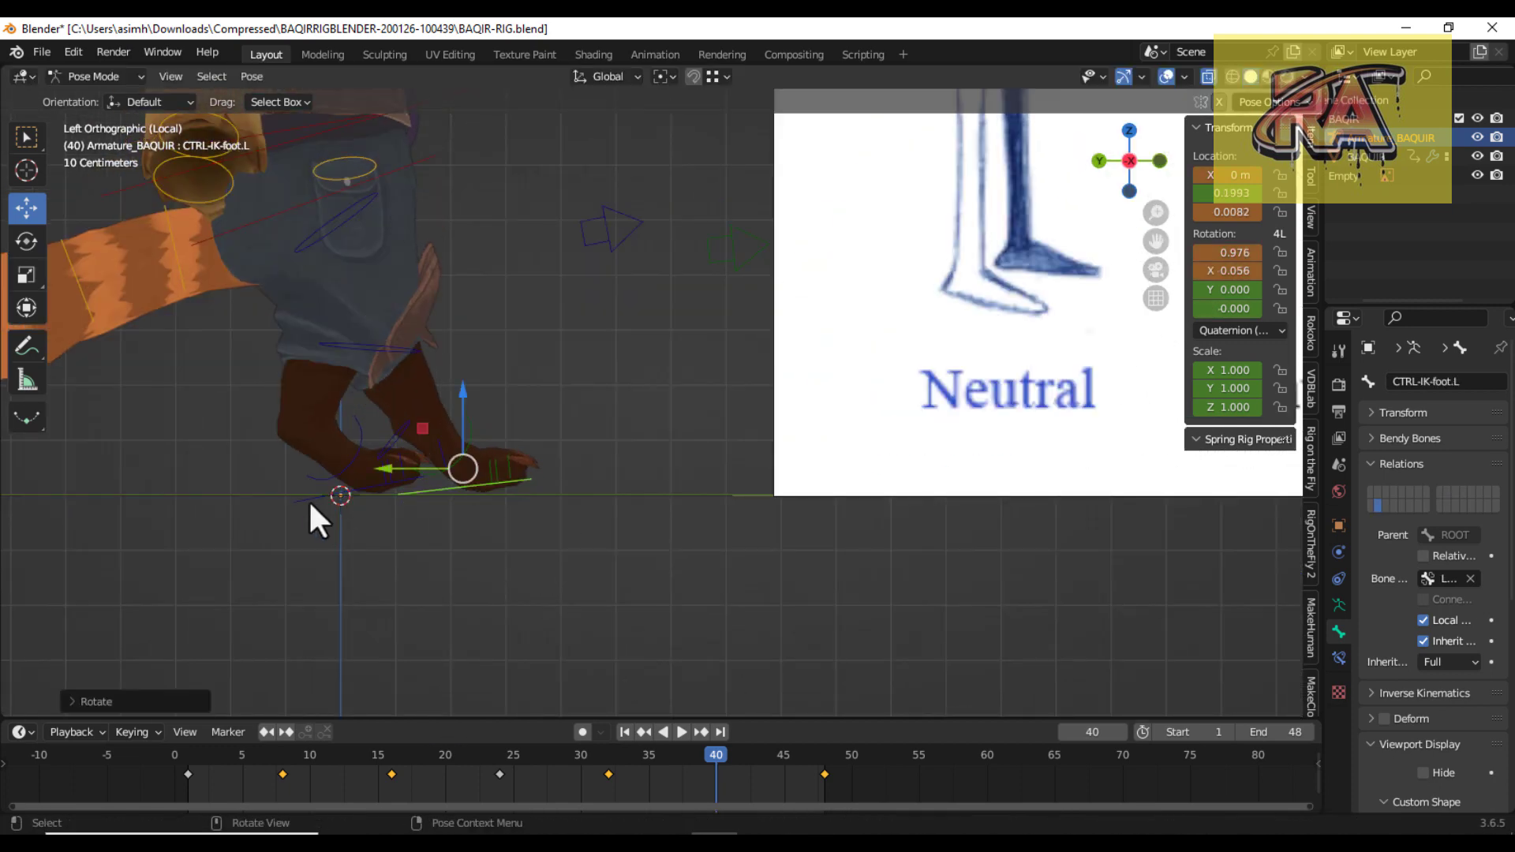
click(310, 499)
key(r)
scroll(414, 491, down, 3)
scroll(467, 480, down, 3)
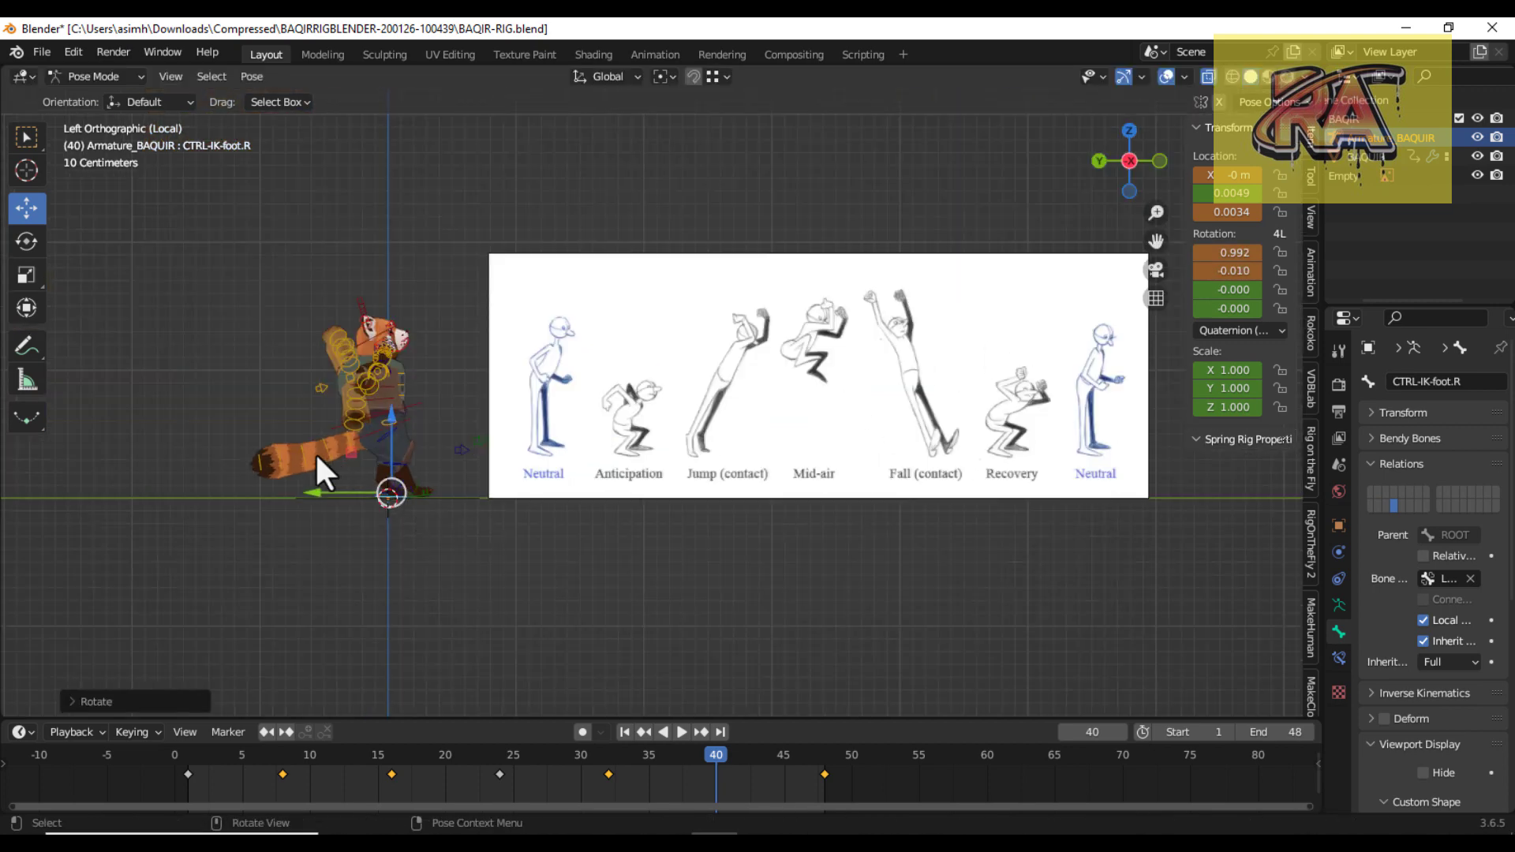
scroll(315, 451, up, 3)
Curl the tail up by rotating the tail base and second tail segment.
click(370, 436)
key(r)
click(309, 420)
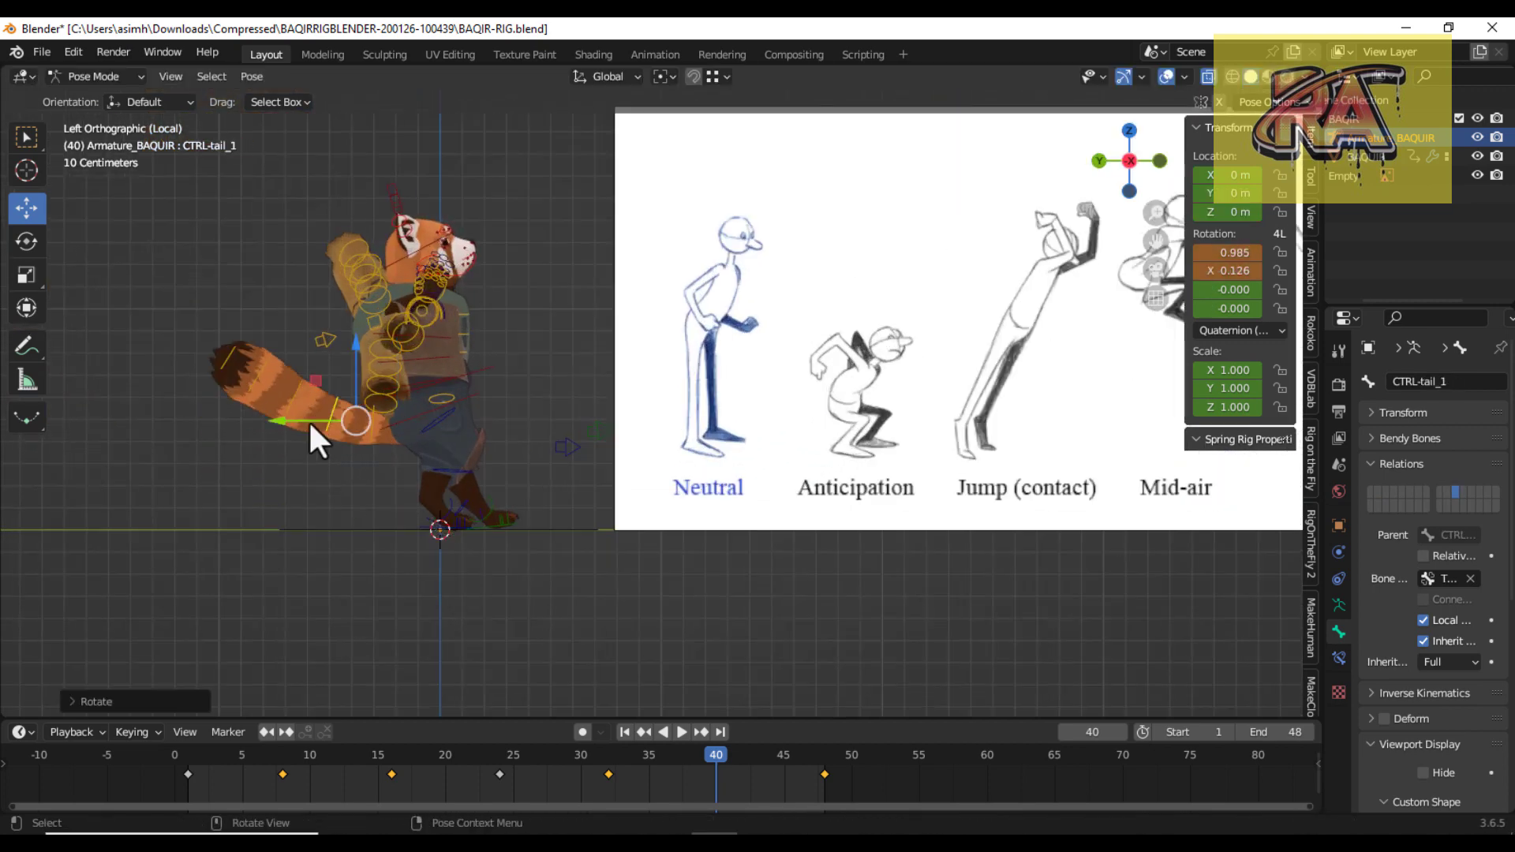
key(r)
click(311, 434)
scroll(446, 468, up, 1)
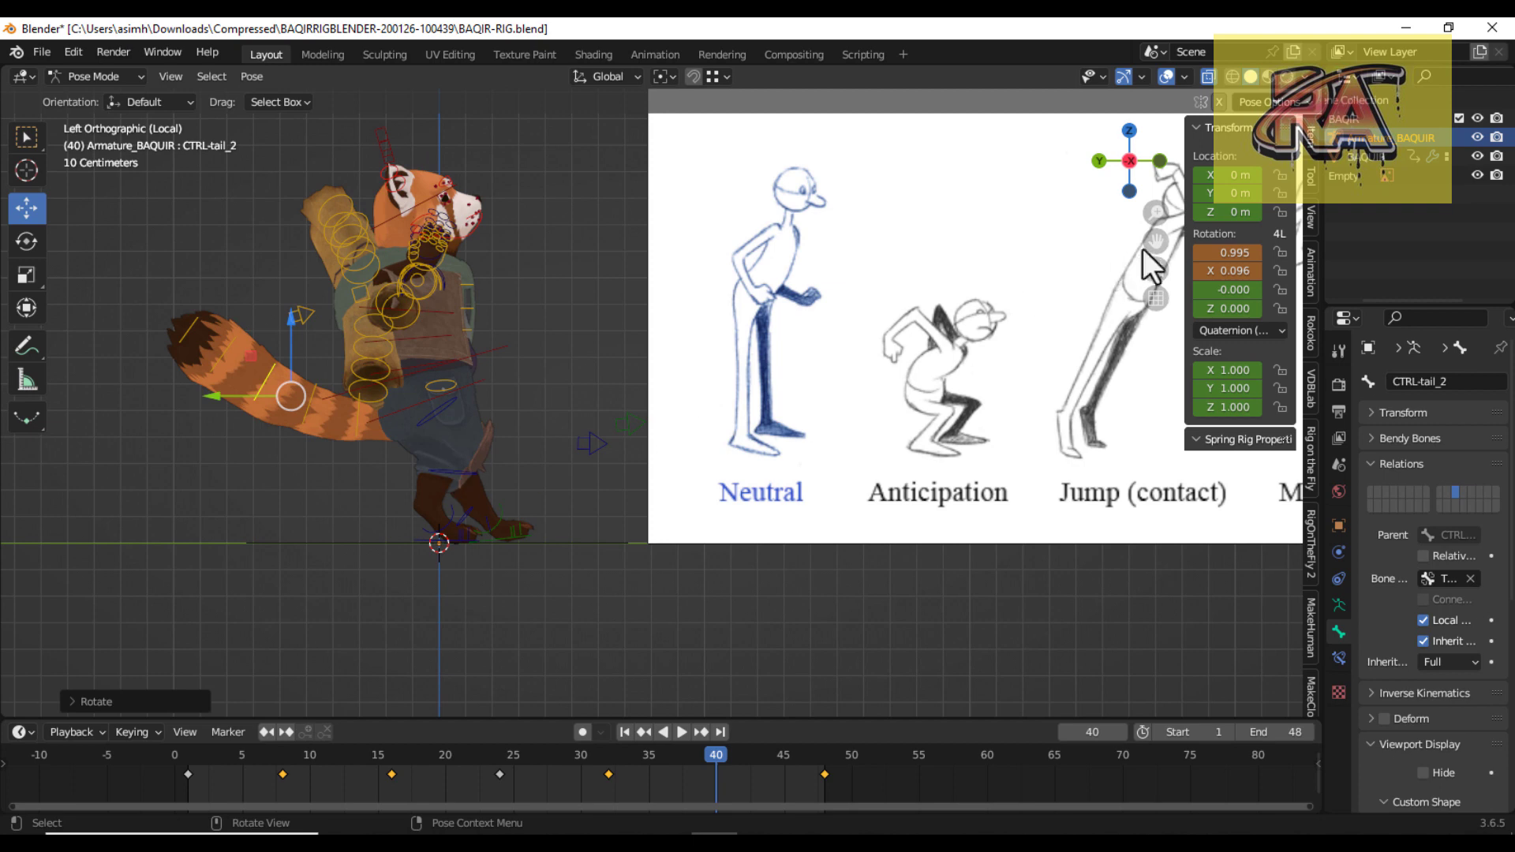
drag(1154, 241, 1085, 305)
Tip CTRL-cog forward and lower it vertically to Z -0.2108.
click(405, 424)
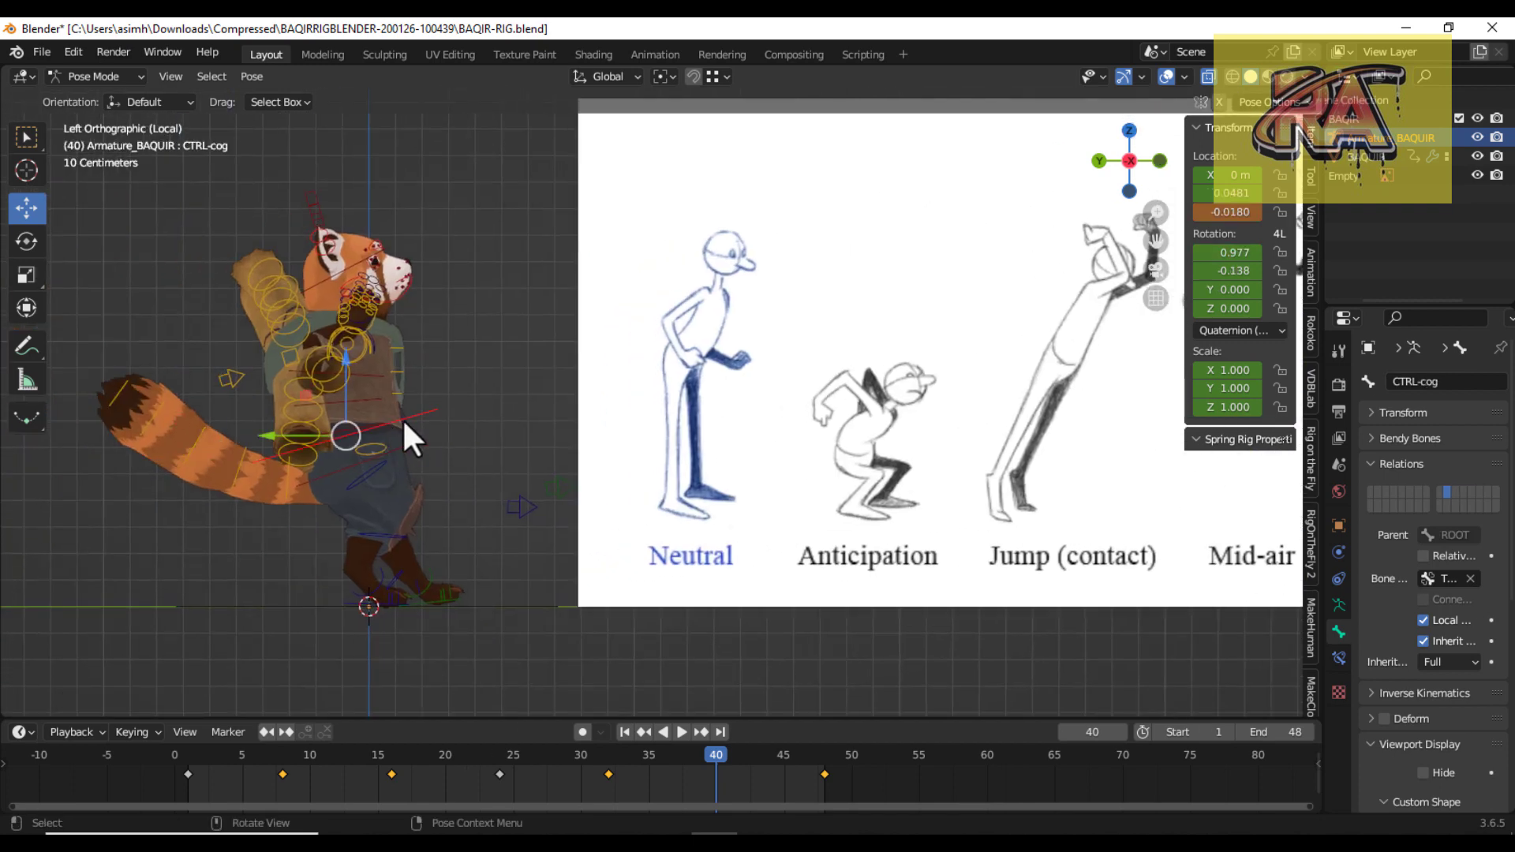
key(r)
click(344, 362)
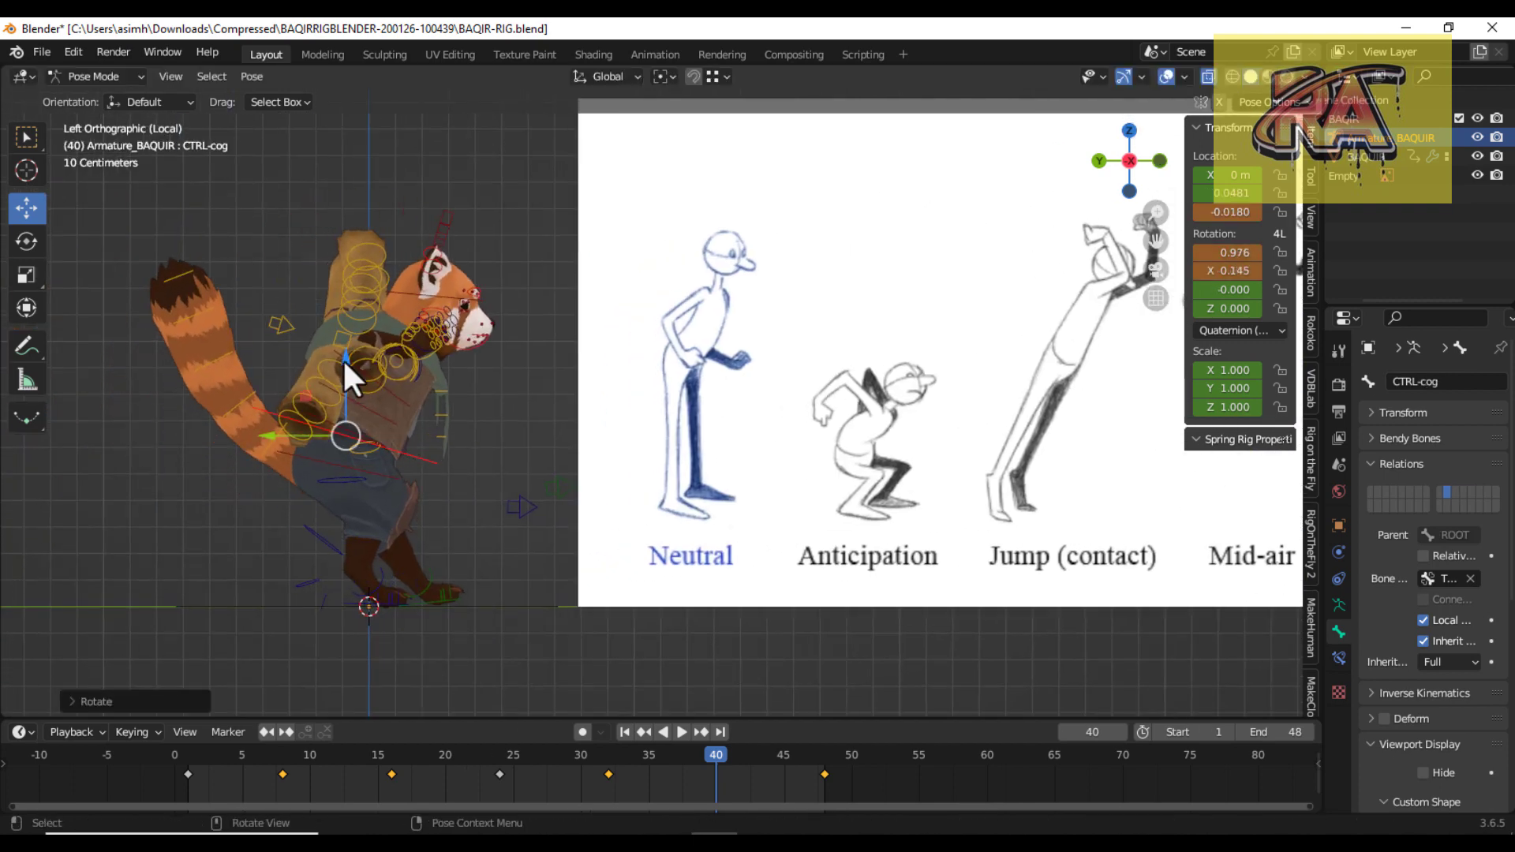
key(r)
click(405, 477)
key(g)
key(z)
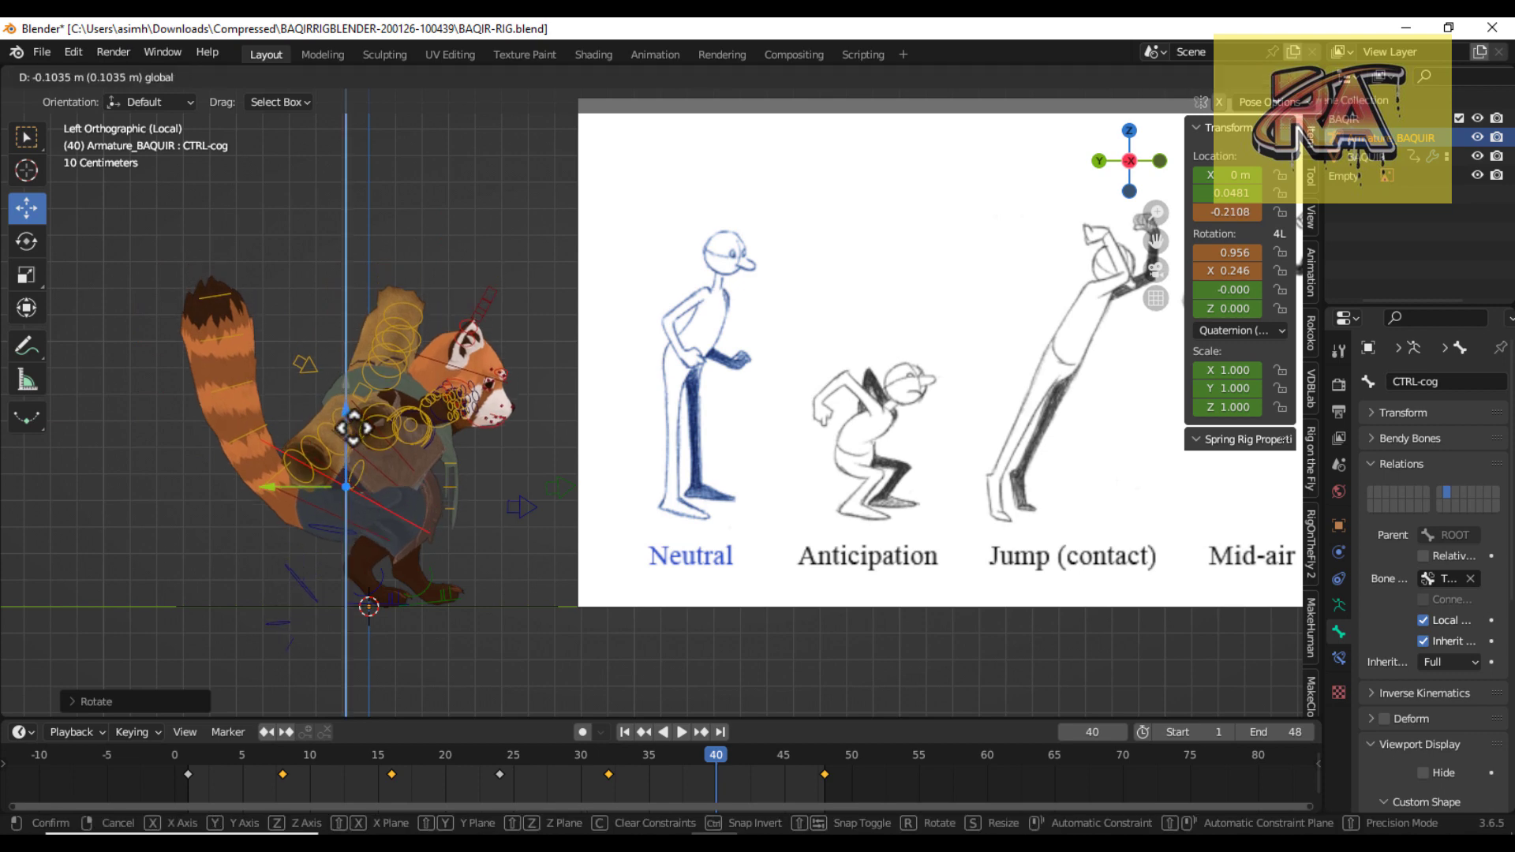
click(387, 478)
scroll(524, 419, down, 2)
Bend the head down by rotating CTRL-NECK, then orbit to inspect the crouch.
click(470, 378)
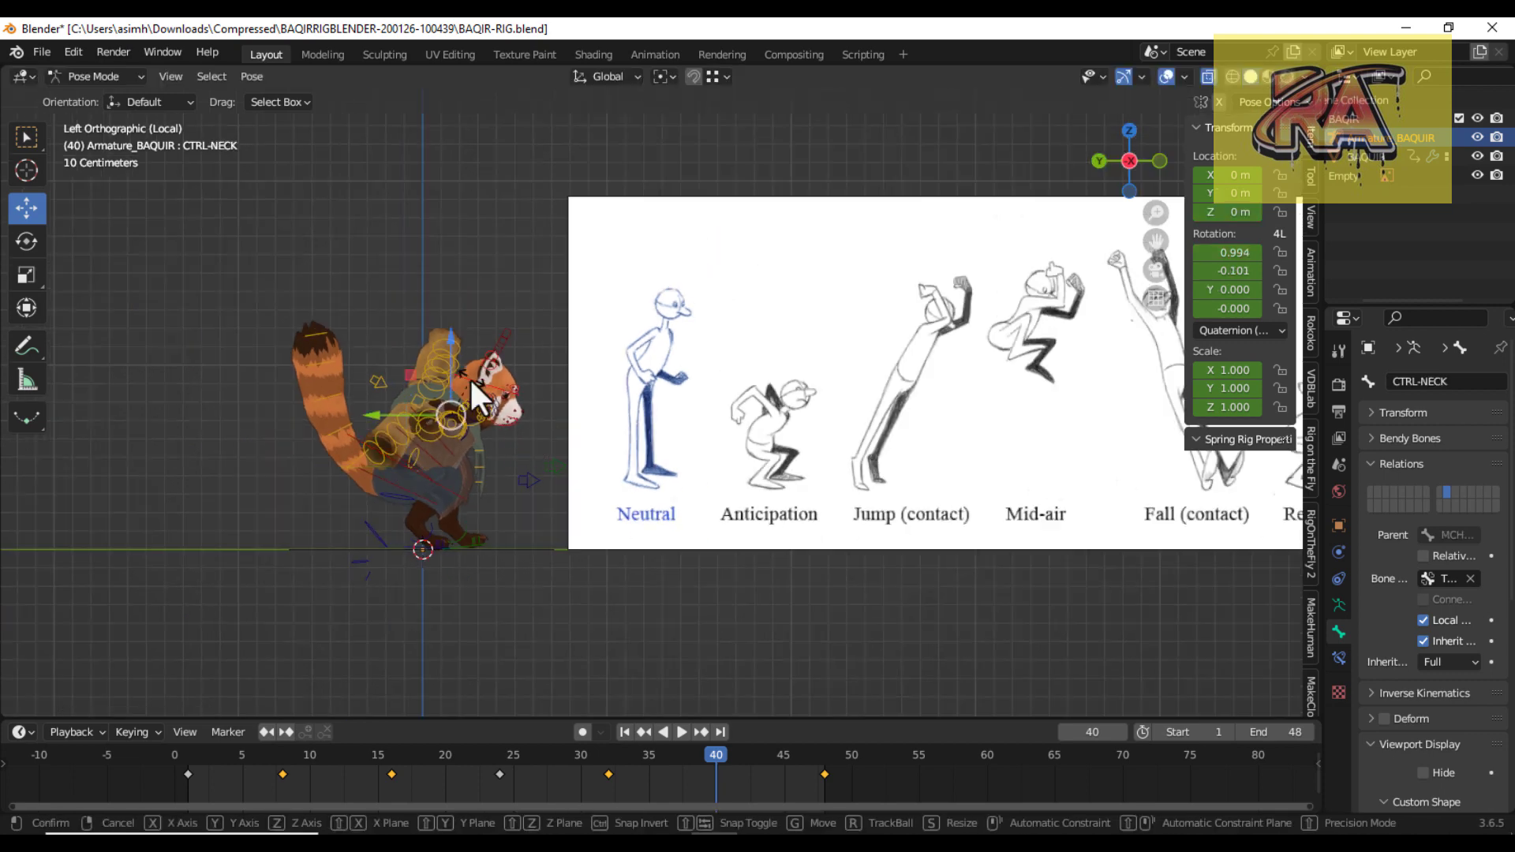
key(r)
click(513, 434)
scroll(489, 466, up, 1)
scroll(483, 487, up, 1)
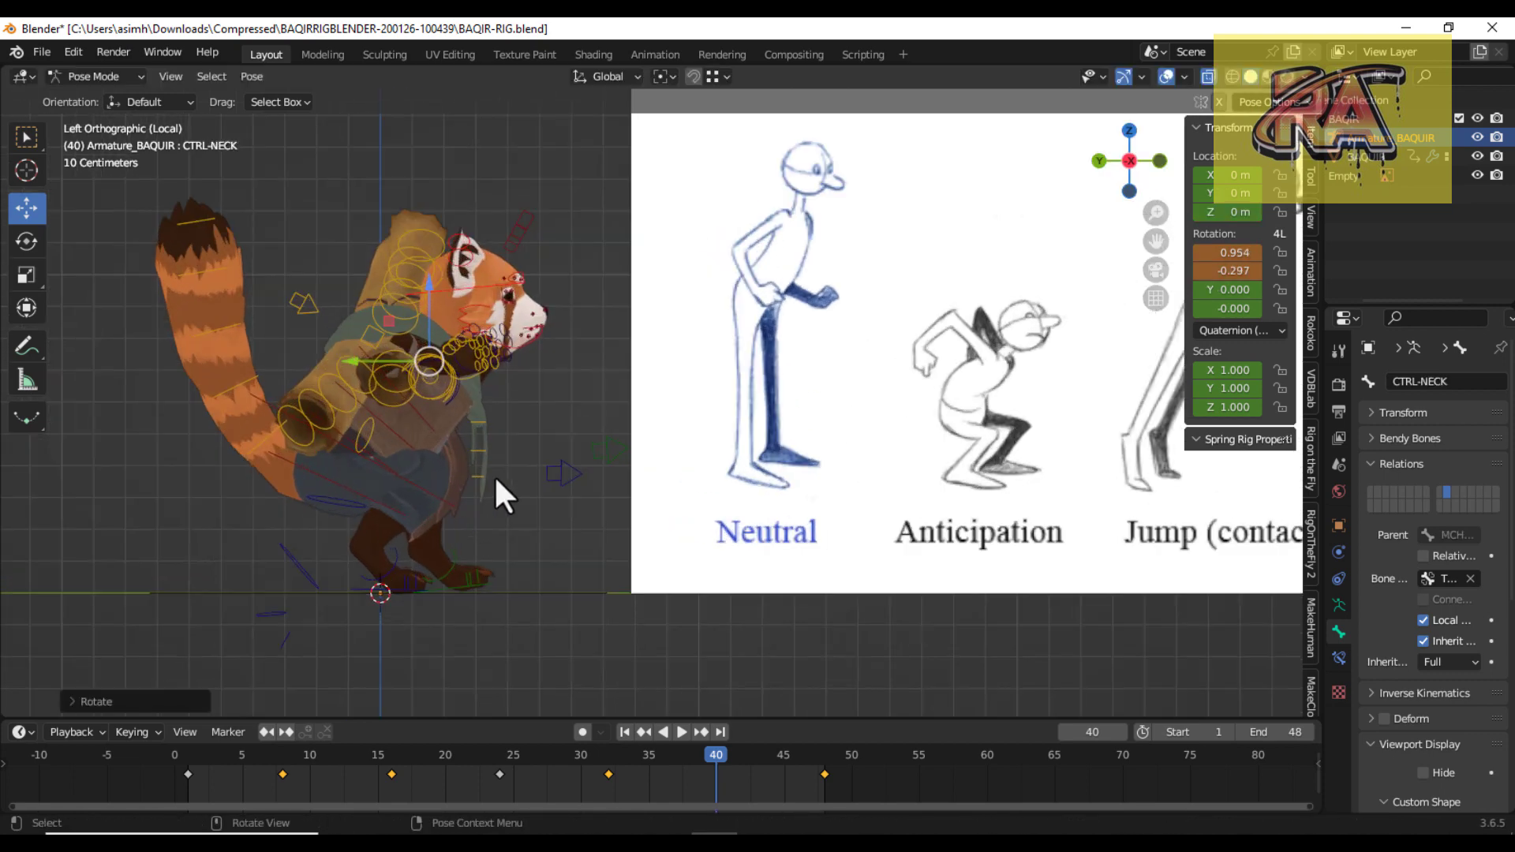
drag(1130, 169, 1137, 162)
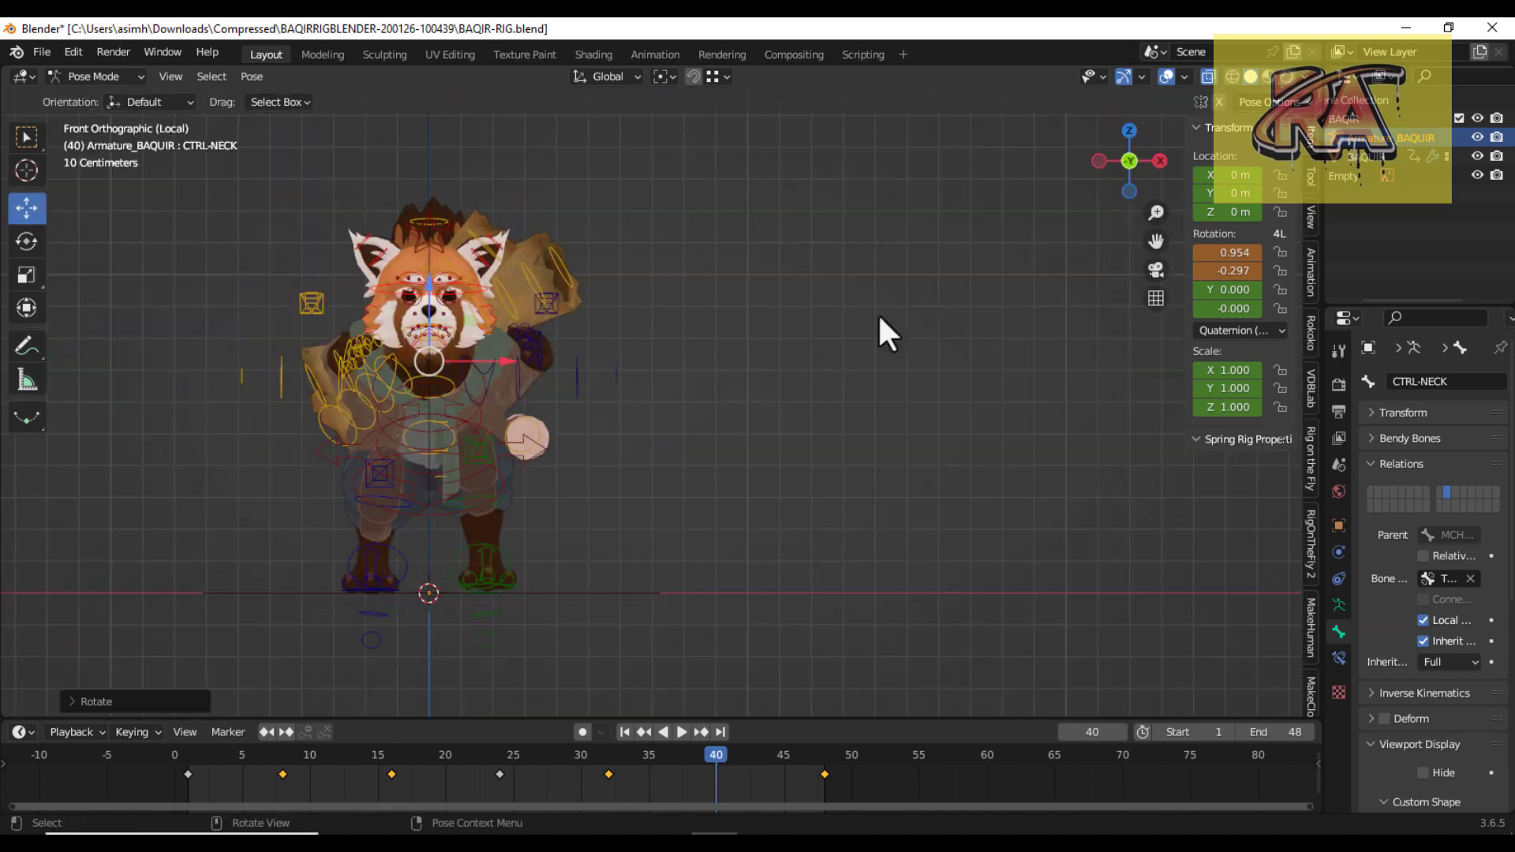
In front view, raise both the left and right hand IK controls.
drag(1136, 161, 807, 365)
key(ctrl+KP_3)
shift+middle_drag(808, 365, 474, 379)
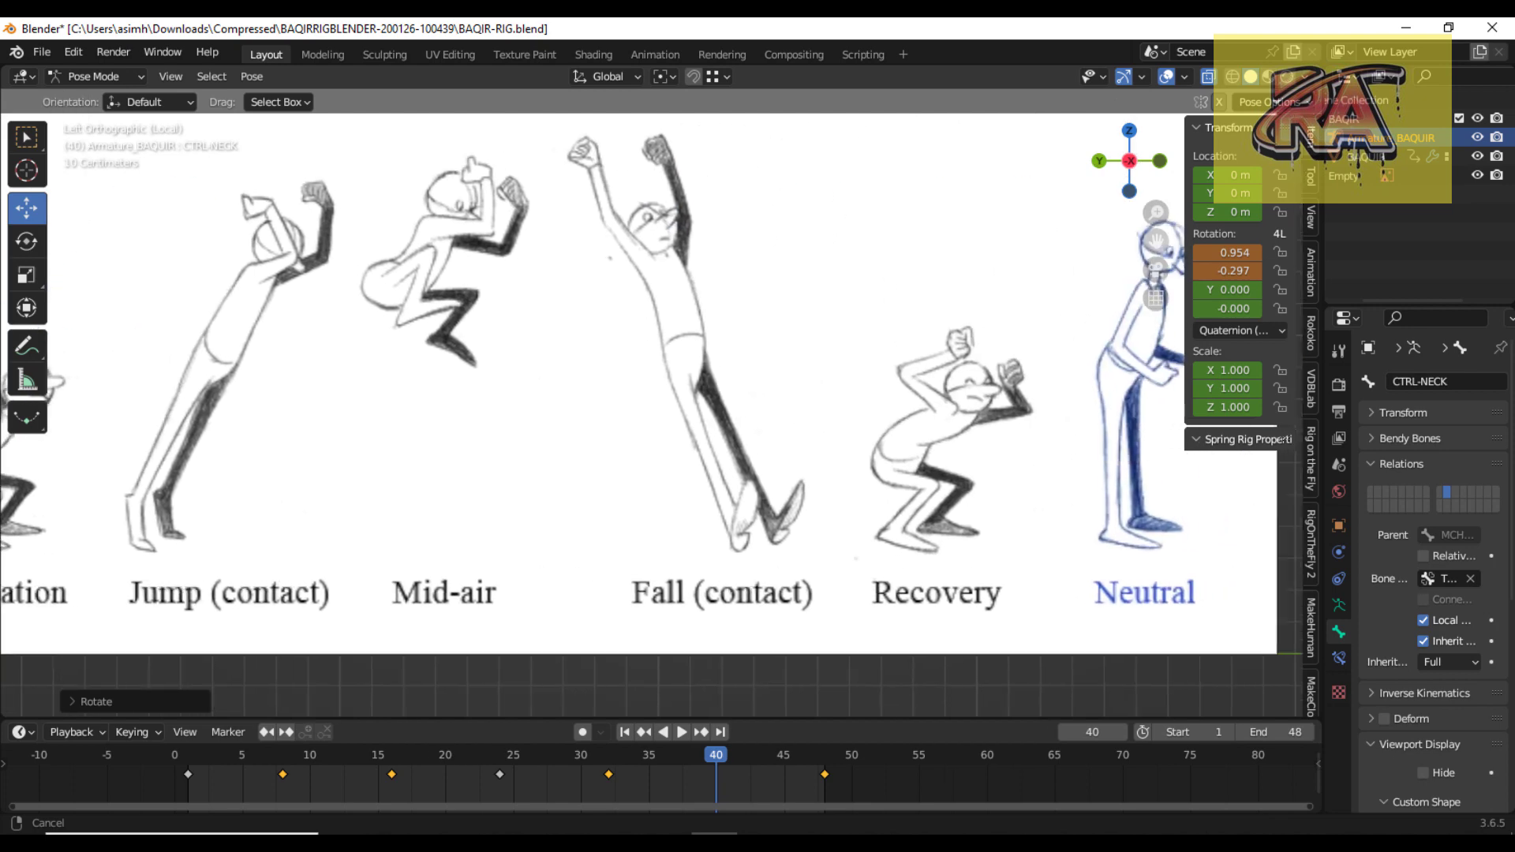
mouse_move(237, 363)
shift+middle_down()
mouse_move(391, 403)
mouse_move(1097, 405)
shift+middle_up()
scroll(312, 489, up, 1)
key(KP_1)
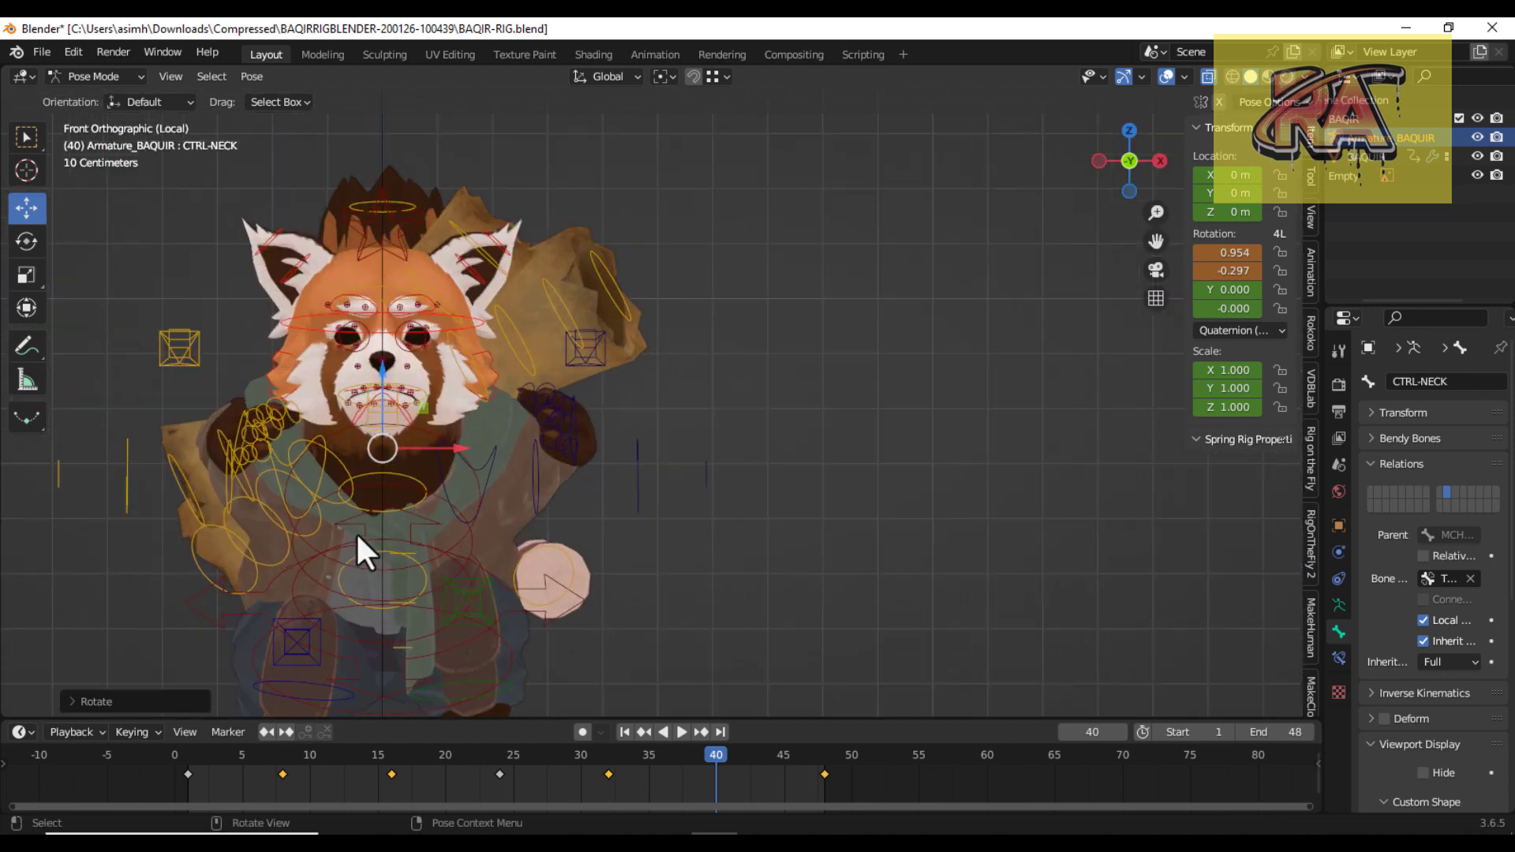
click(570, 416)
drag(580, 428, 580, 347)
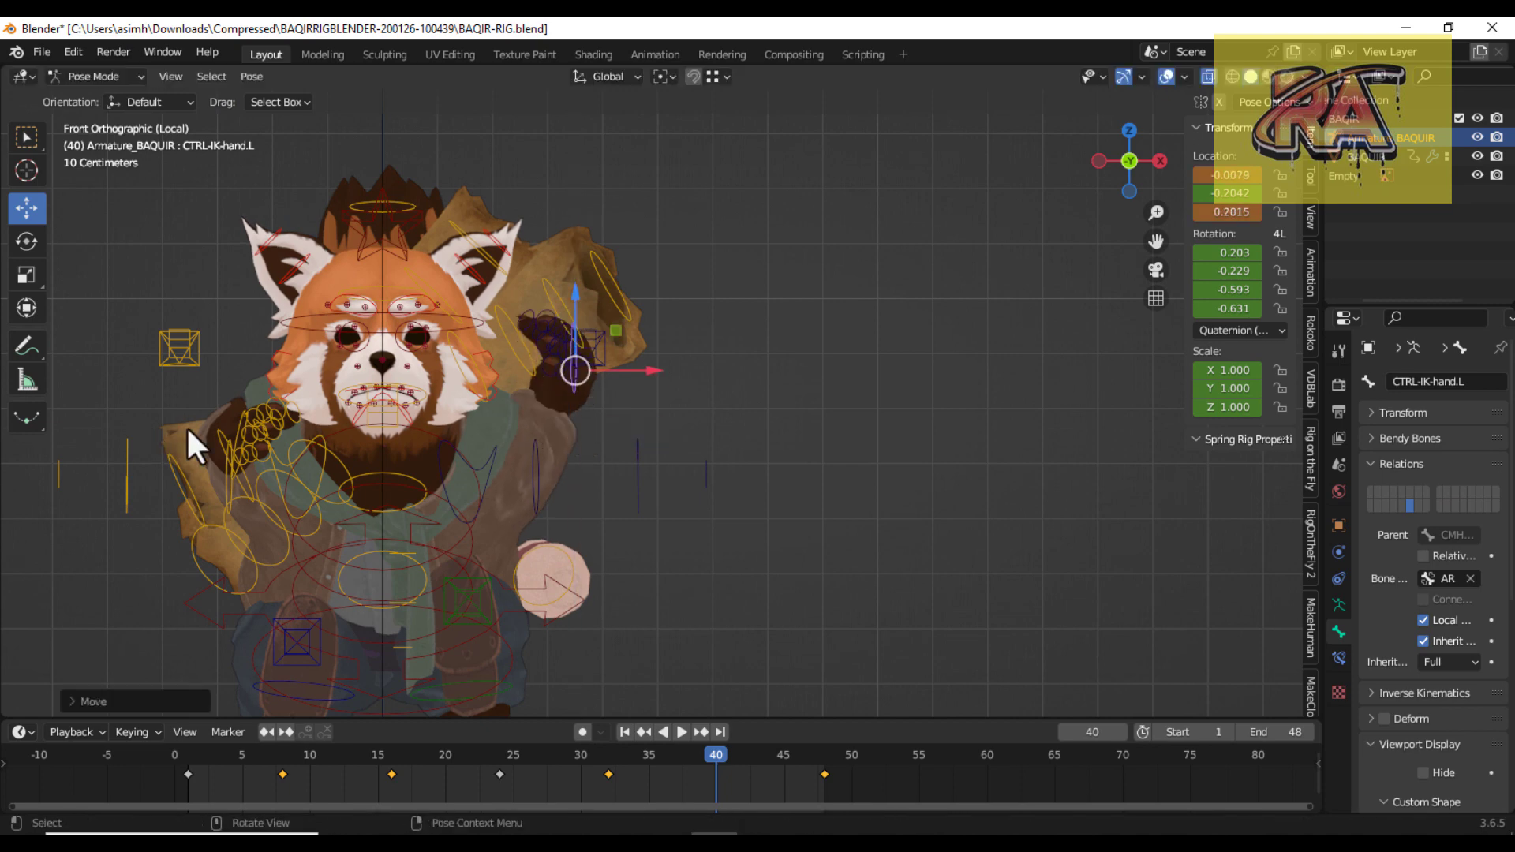
drag(238, 392, 229, 296)
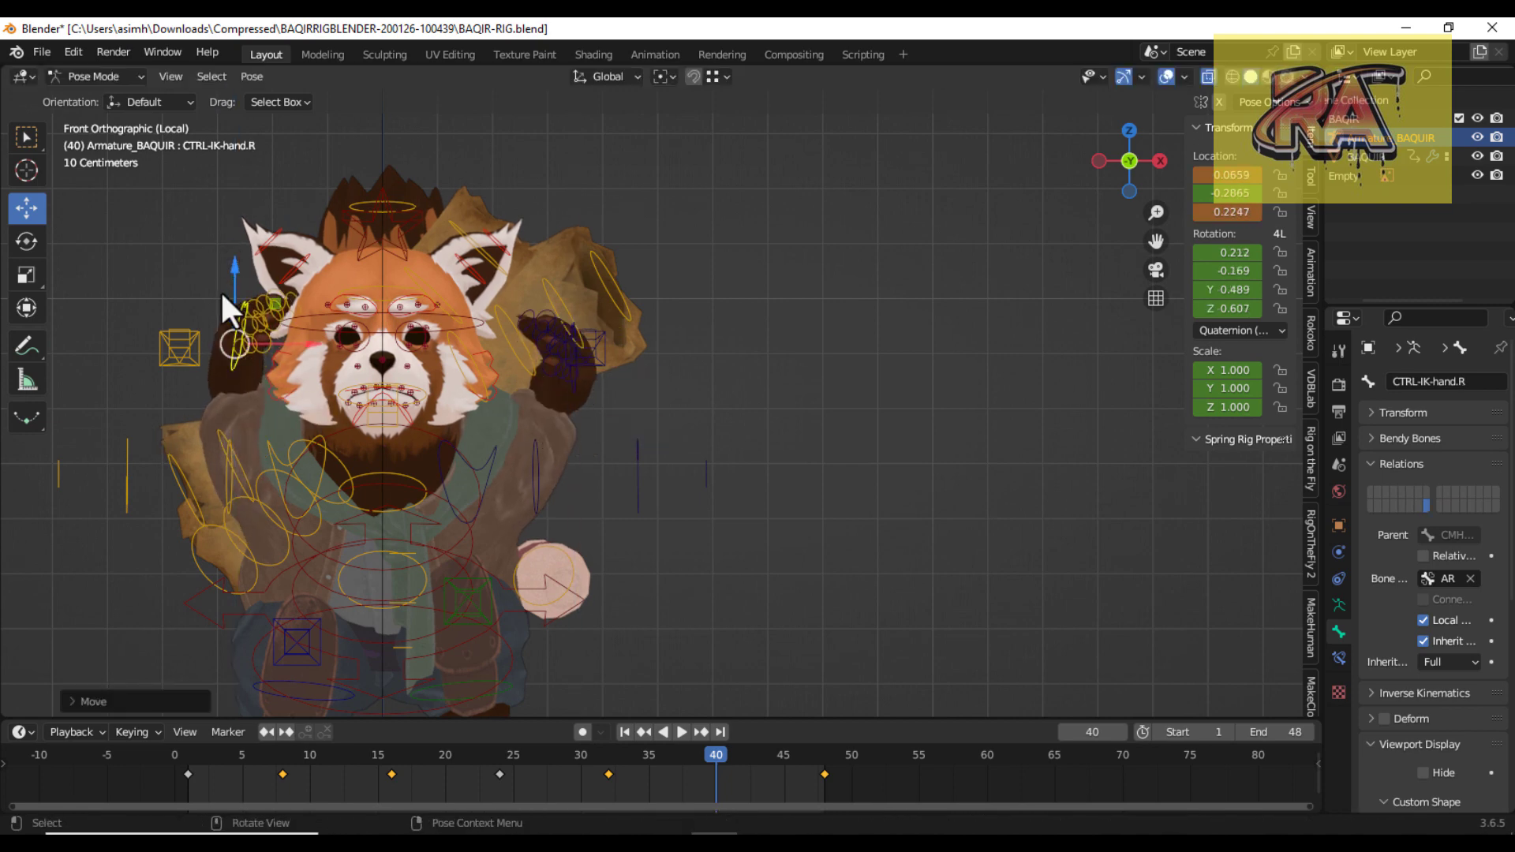
In the right side view, rotate the right hand and then the left hand.
key(KP_3)
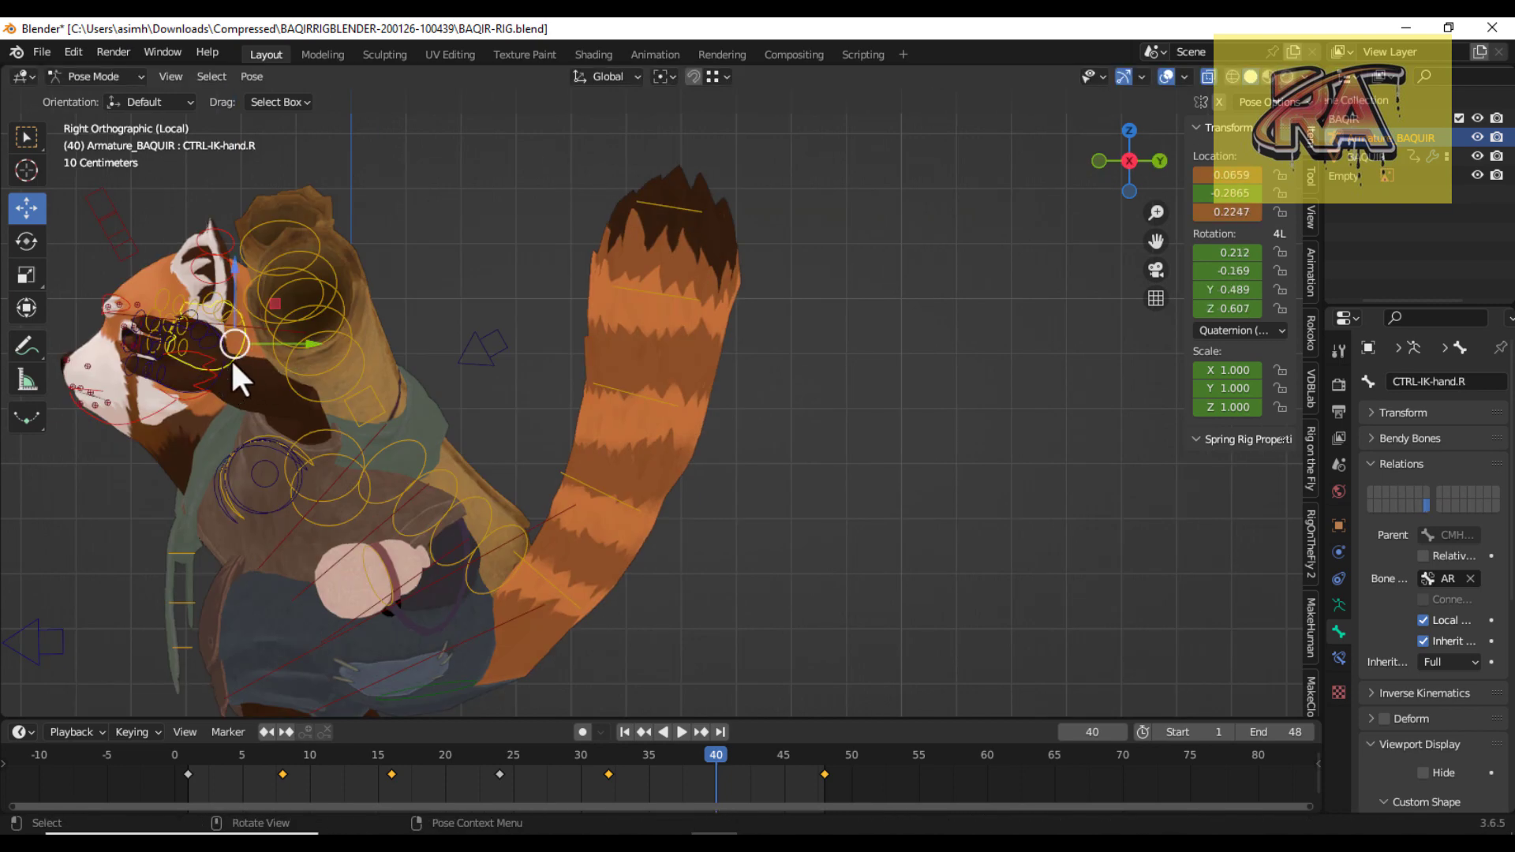
key(r)
click(187, 505)
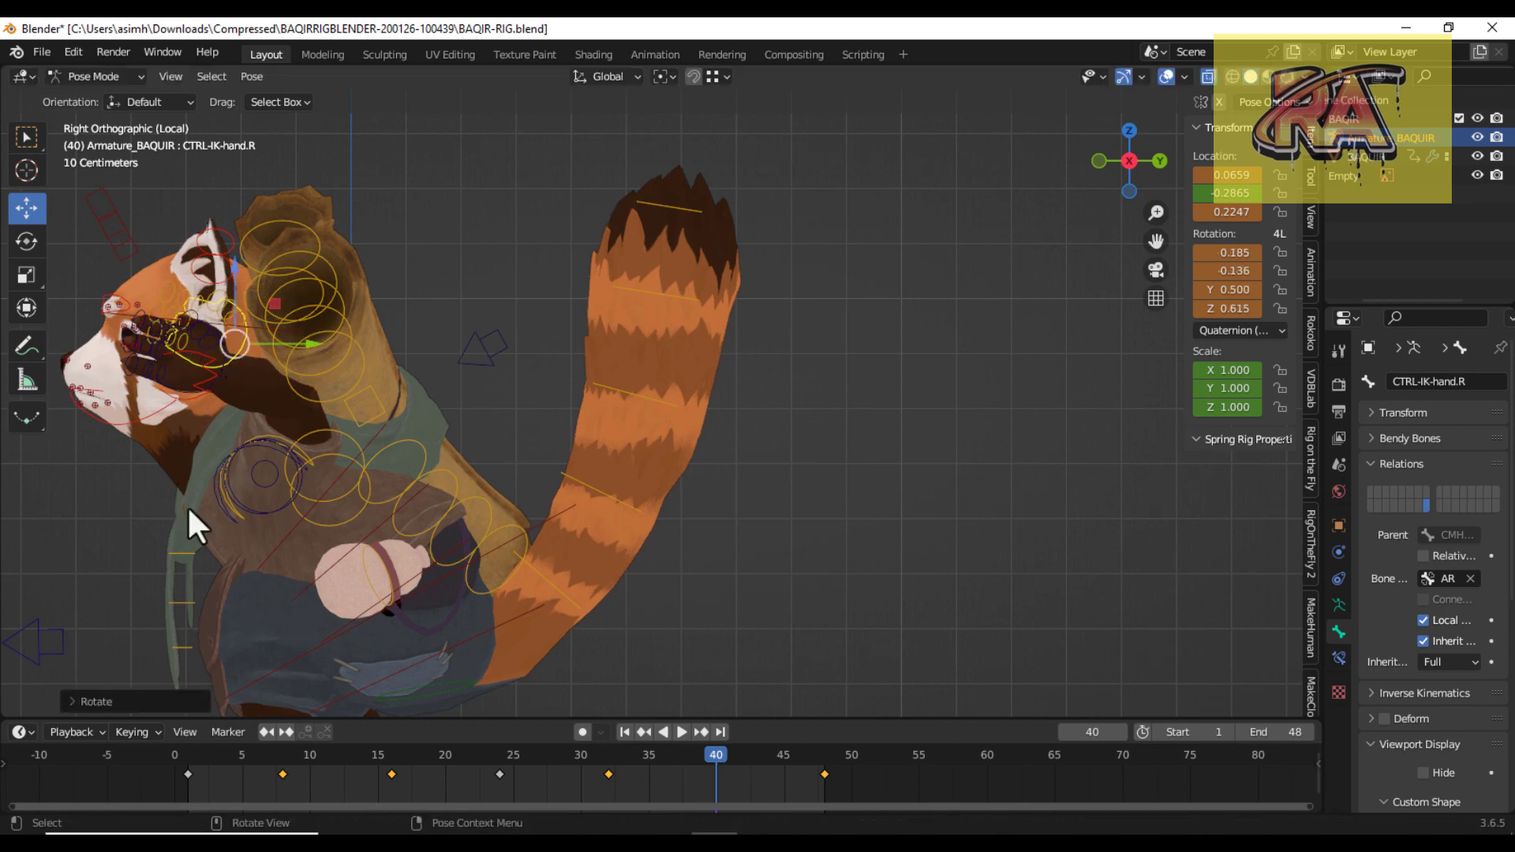
scroll(187, 505, up, 2)
click(173, 396)
key(r)
click(189, 358)
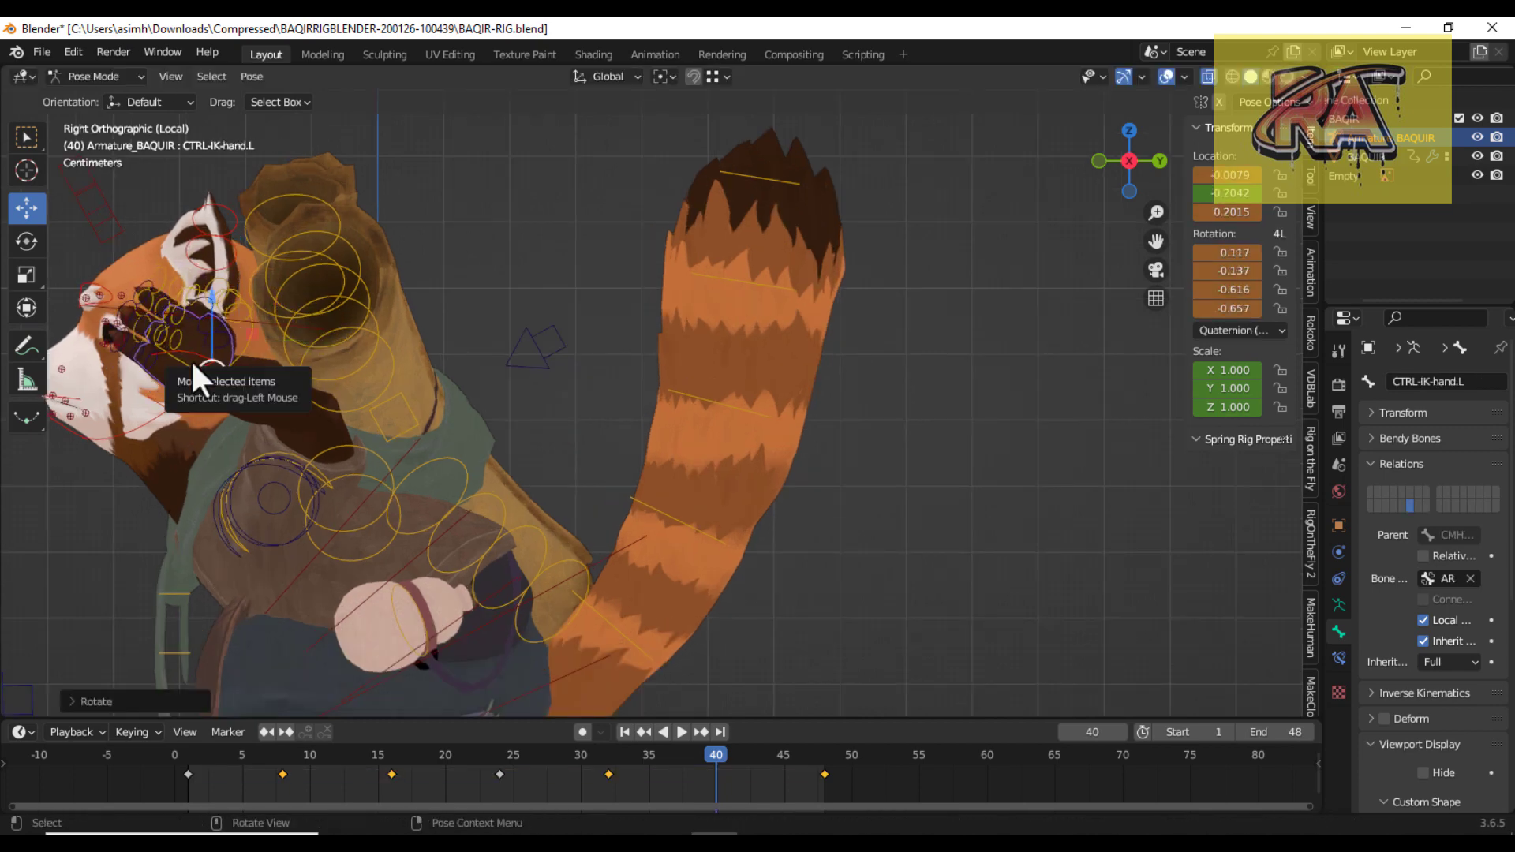
Reposition and re-angle the left hand beside the head at Z 0.2131.
key(g)
click(209, 269)
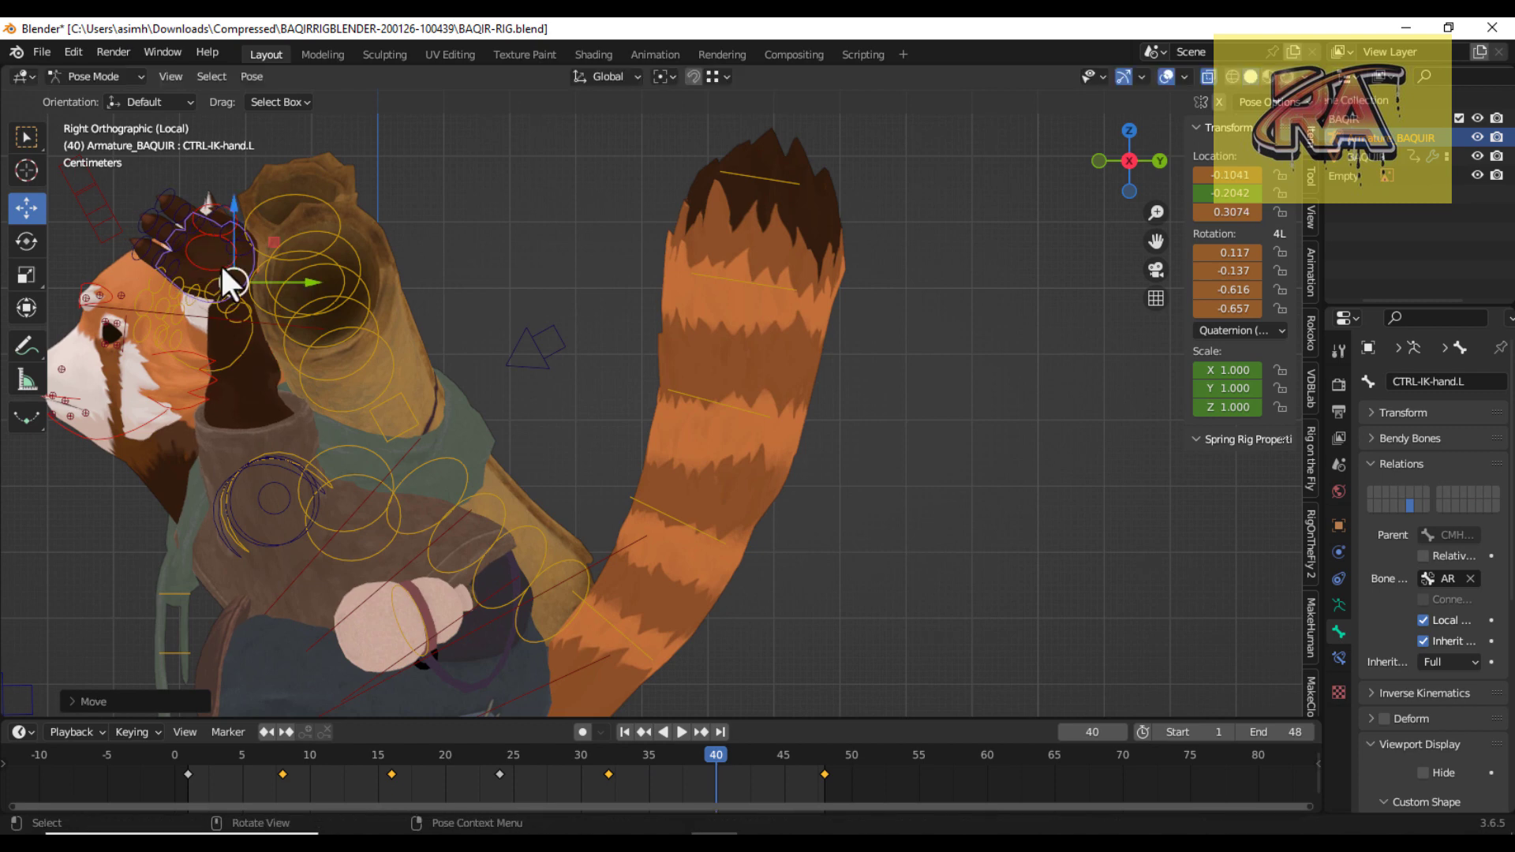
key(r)
click(269, 258)
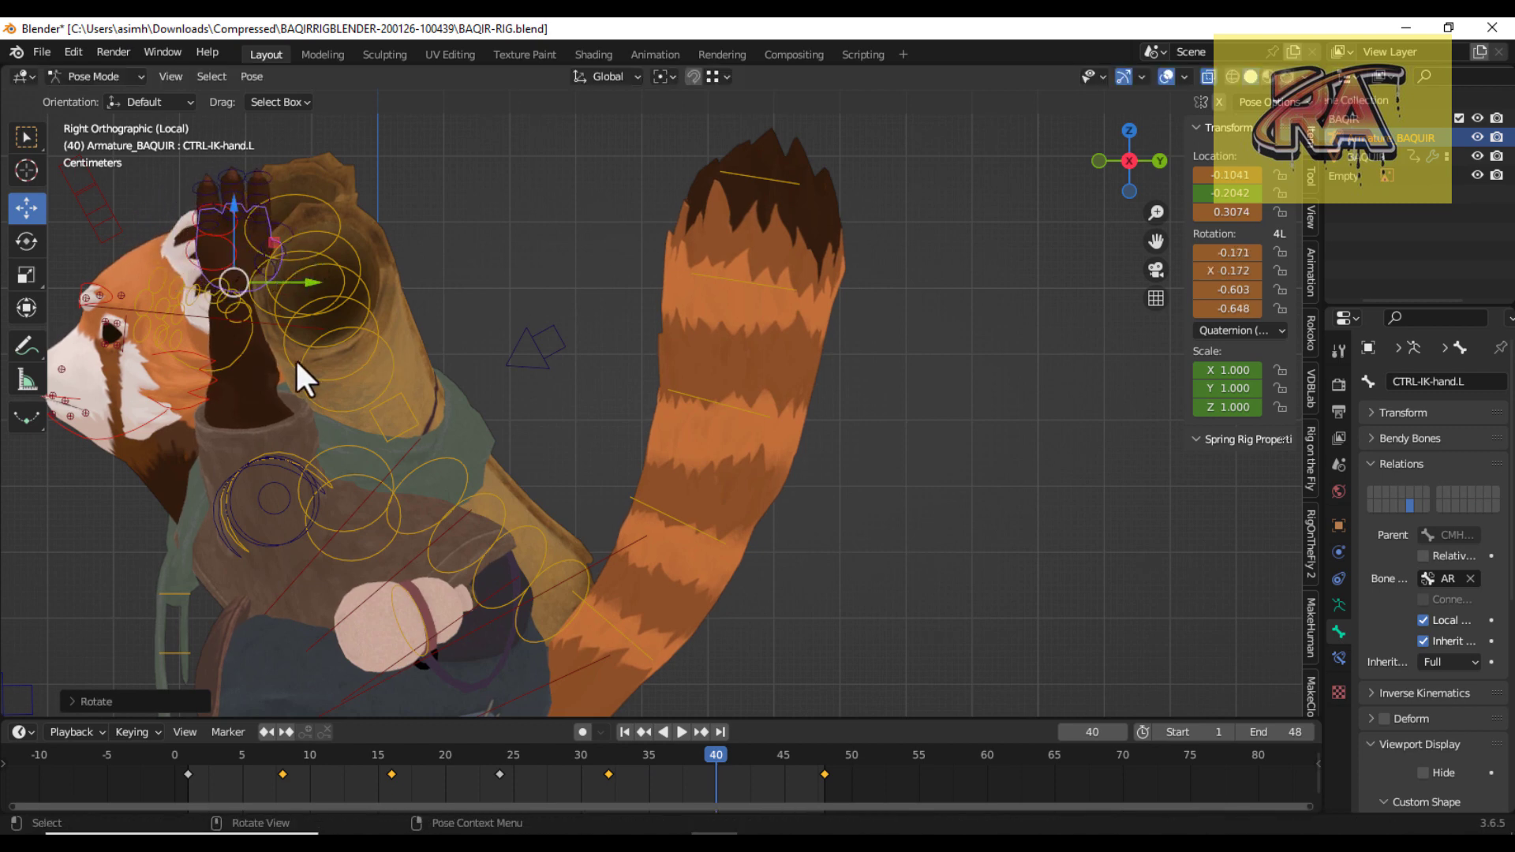
key(g)
click(301, 387)
key(r)
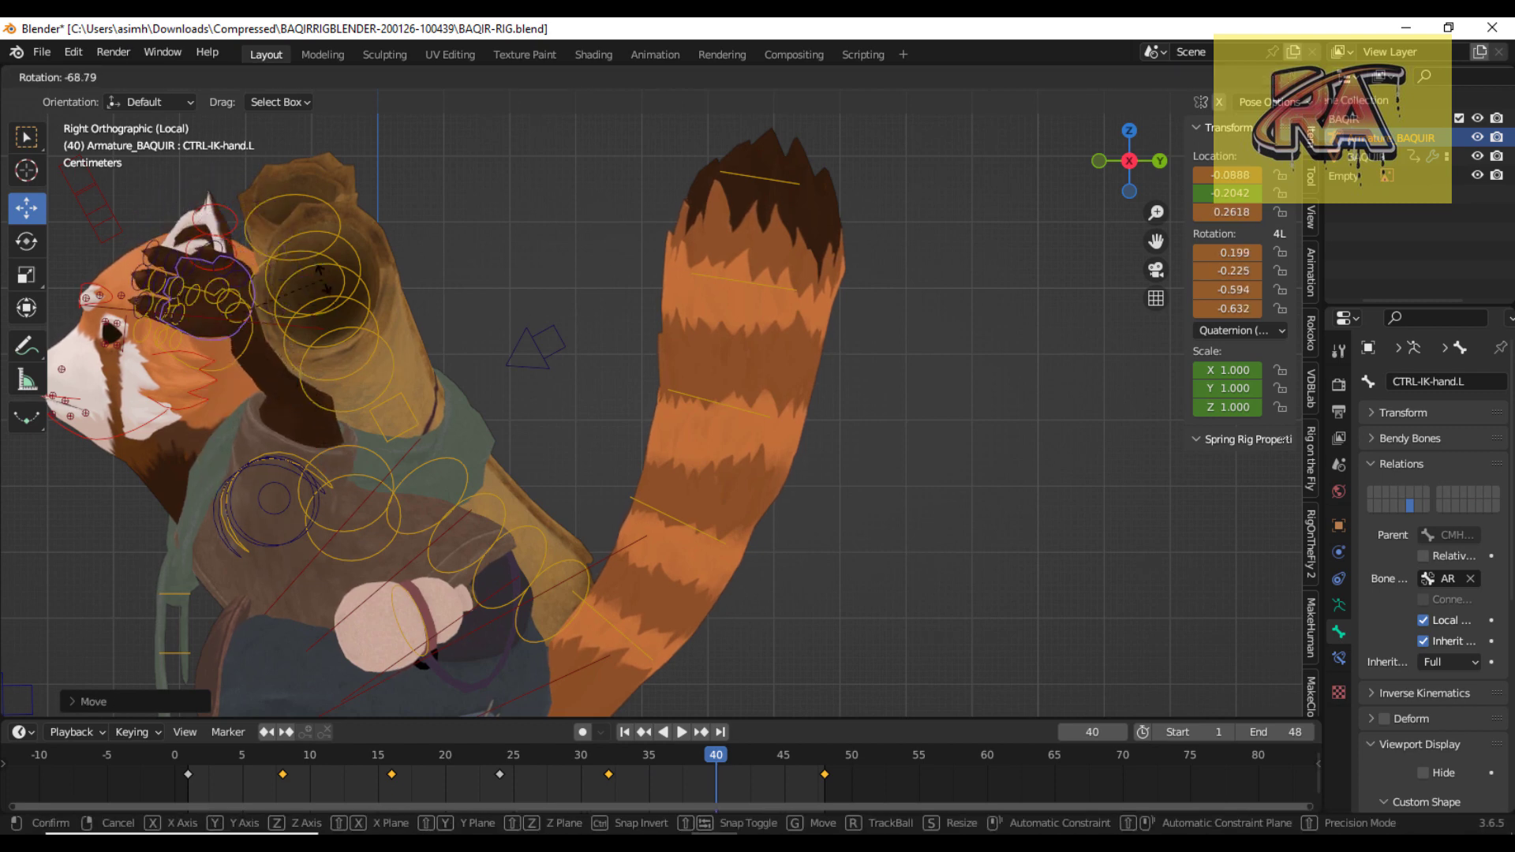
right_click(320, 281)
key(g)
click(599, 281)
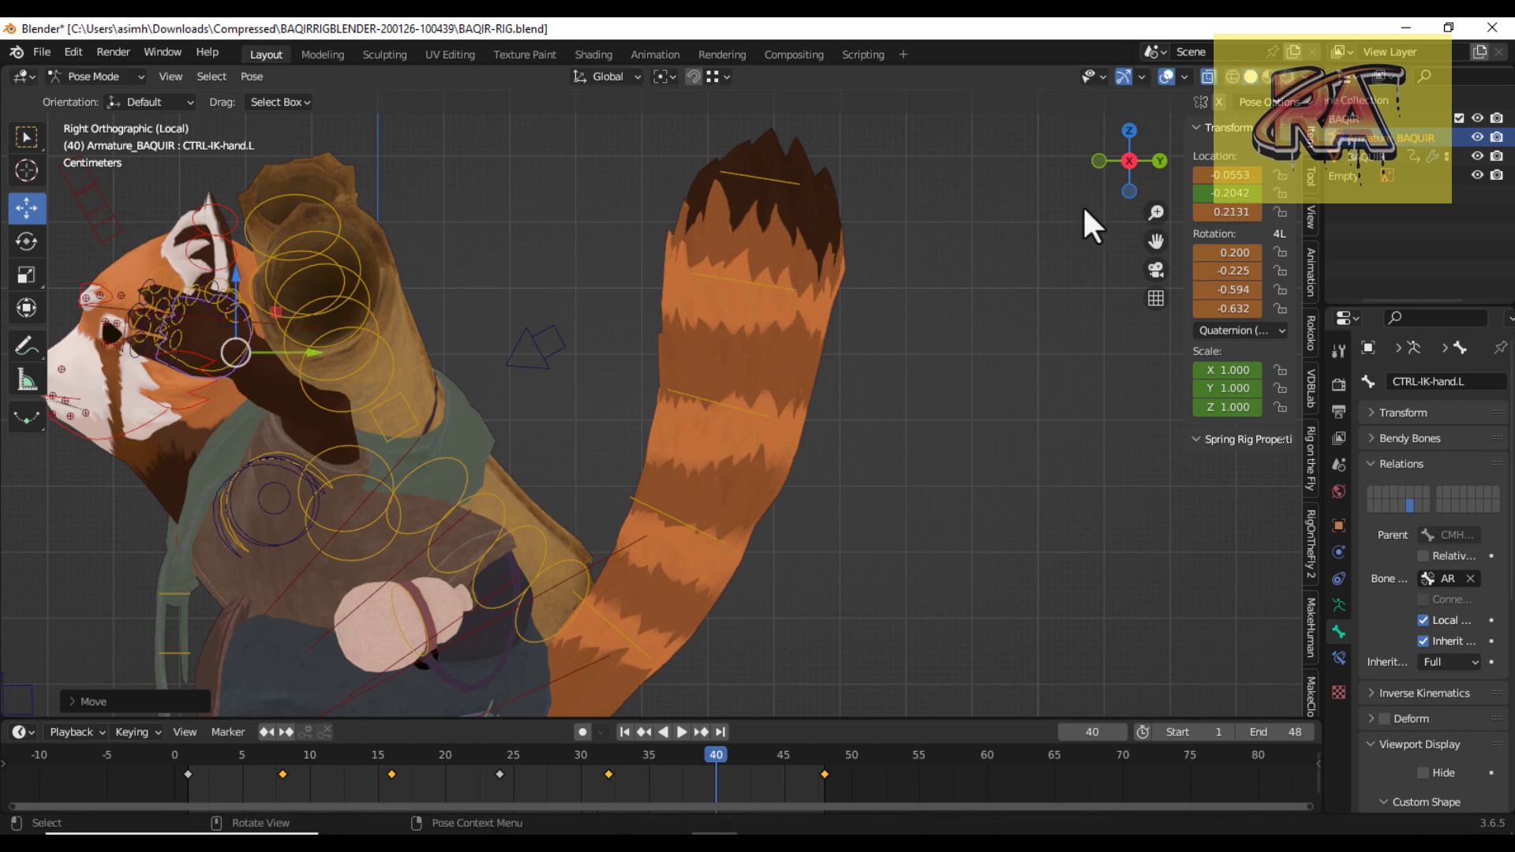
key(ctrl+KP_3)
scroll(624, 430, up, 2)
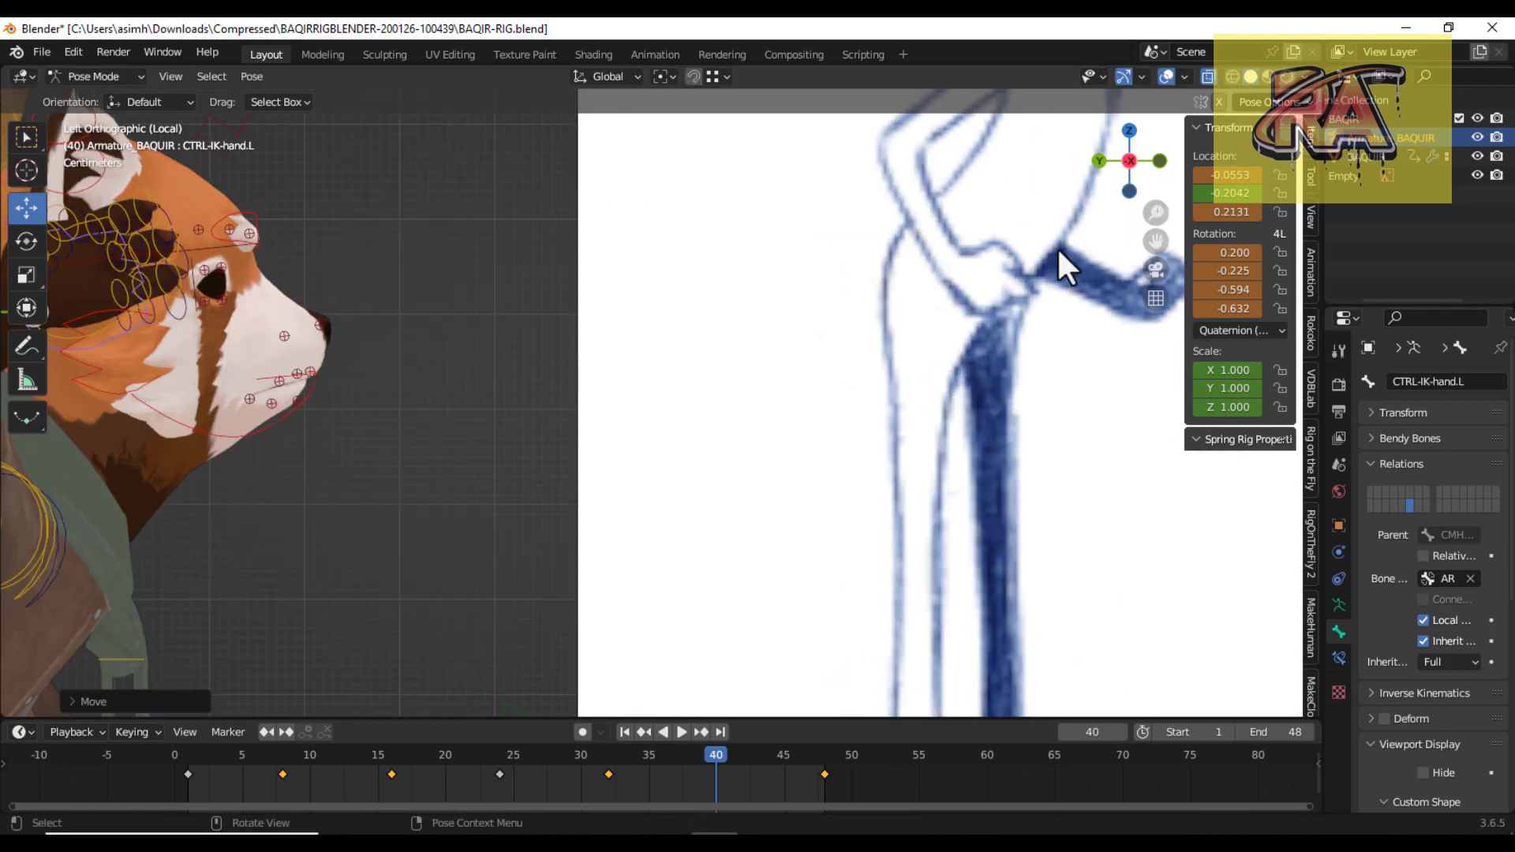
Rotate and nudge the right hand IK control to Z 0.2108.
shift+middle_drag(1057, 246, 1128, 290)
click(230, 433)
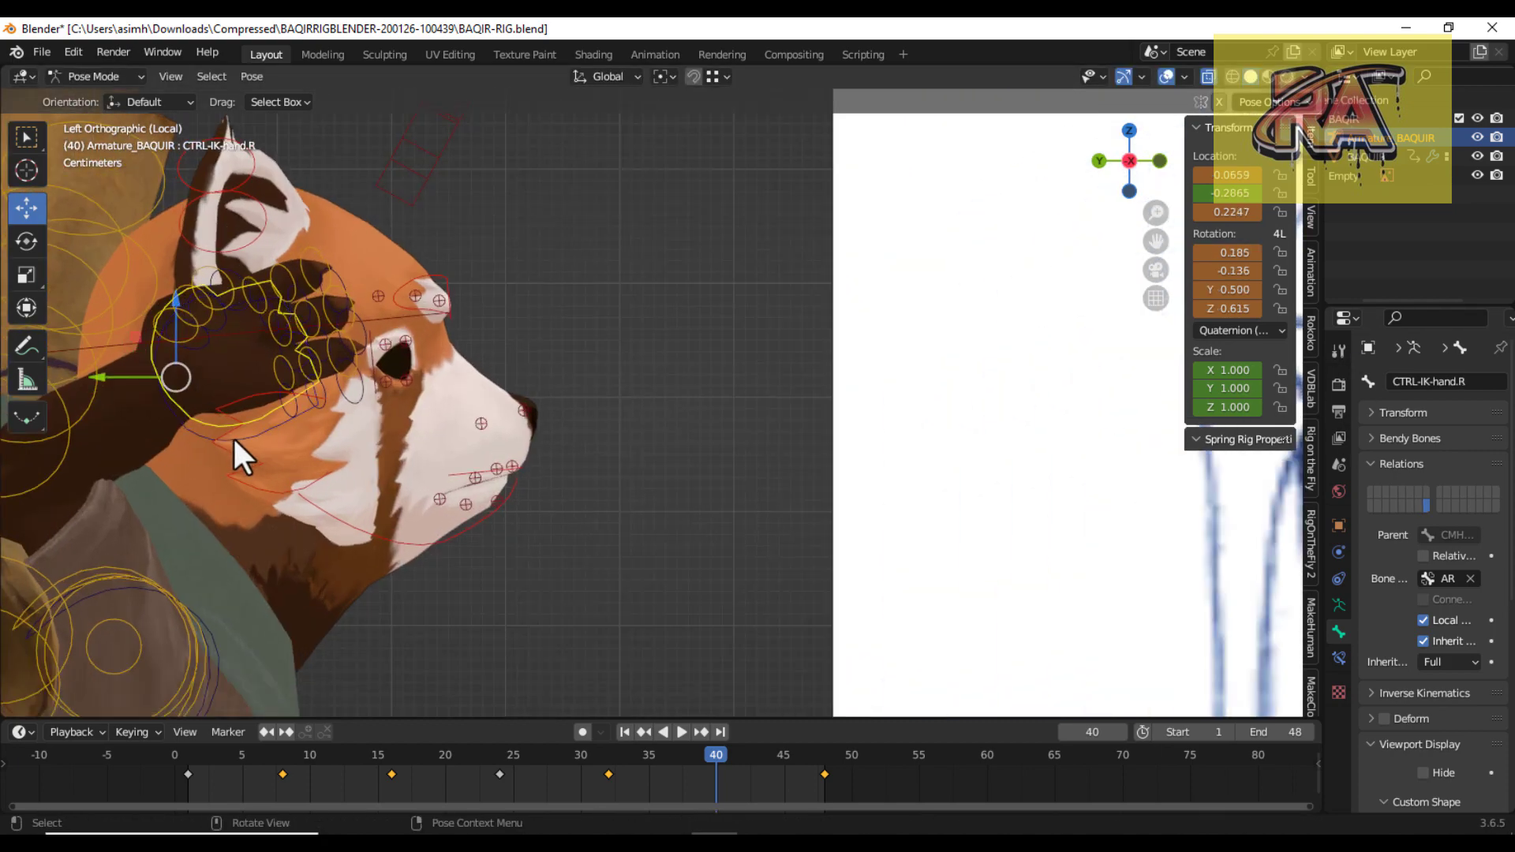
key(r)
click(237, 438)
scroll(240, 439, down, 2)
key(g)
click(249, 456)
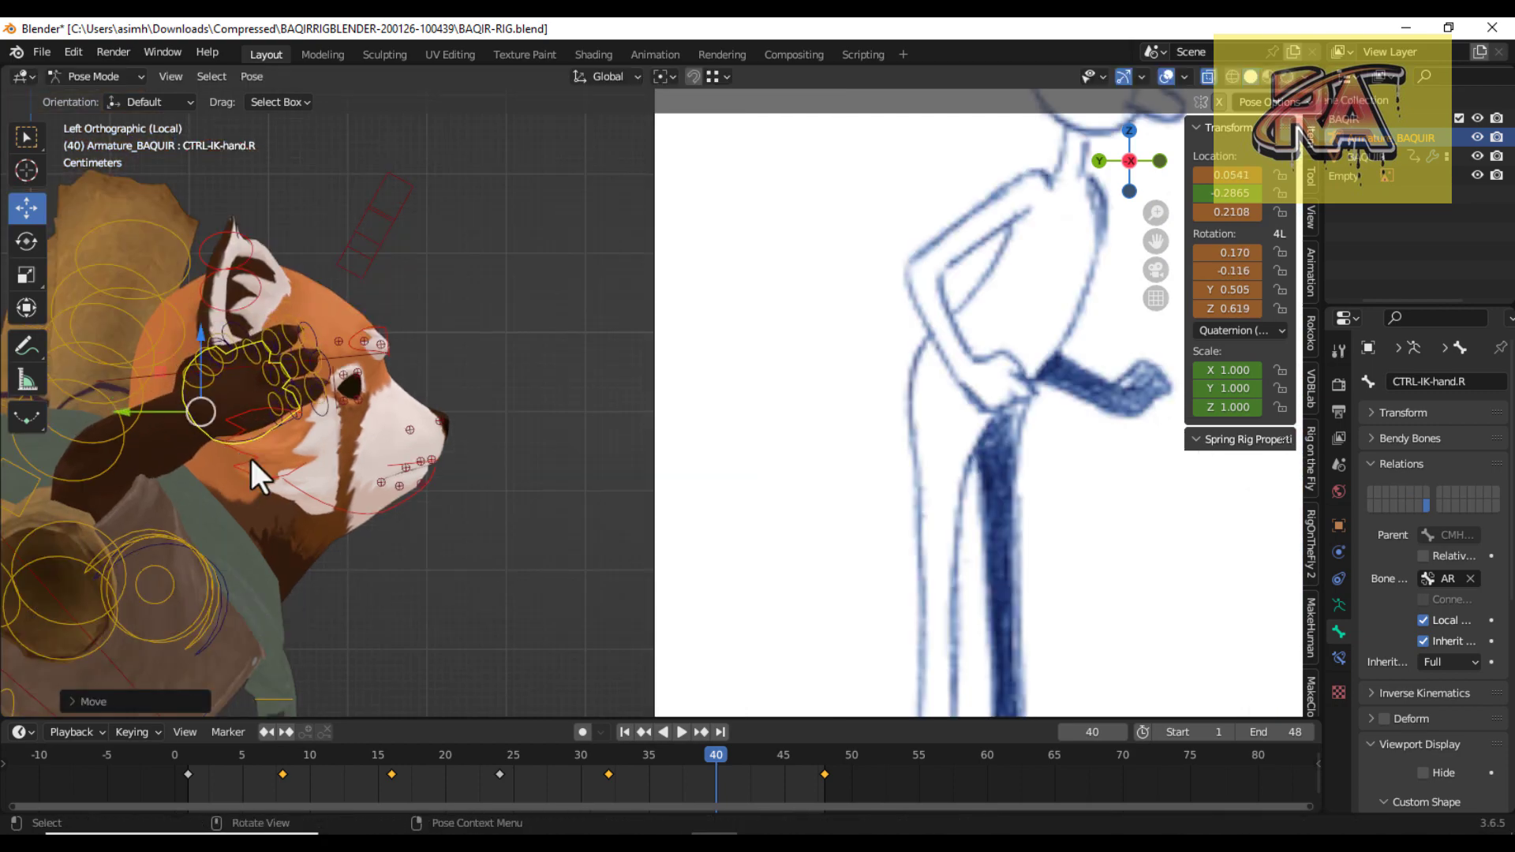
scroll(319, 462, down, 3)
scroll(325, 474, up, 3)
Tilt the head with CTRL-NECK (W 0.989, X 0.146) and key its rotation at frame 40.
click(325, 476)
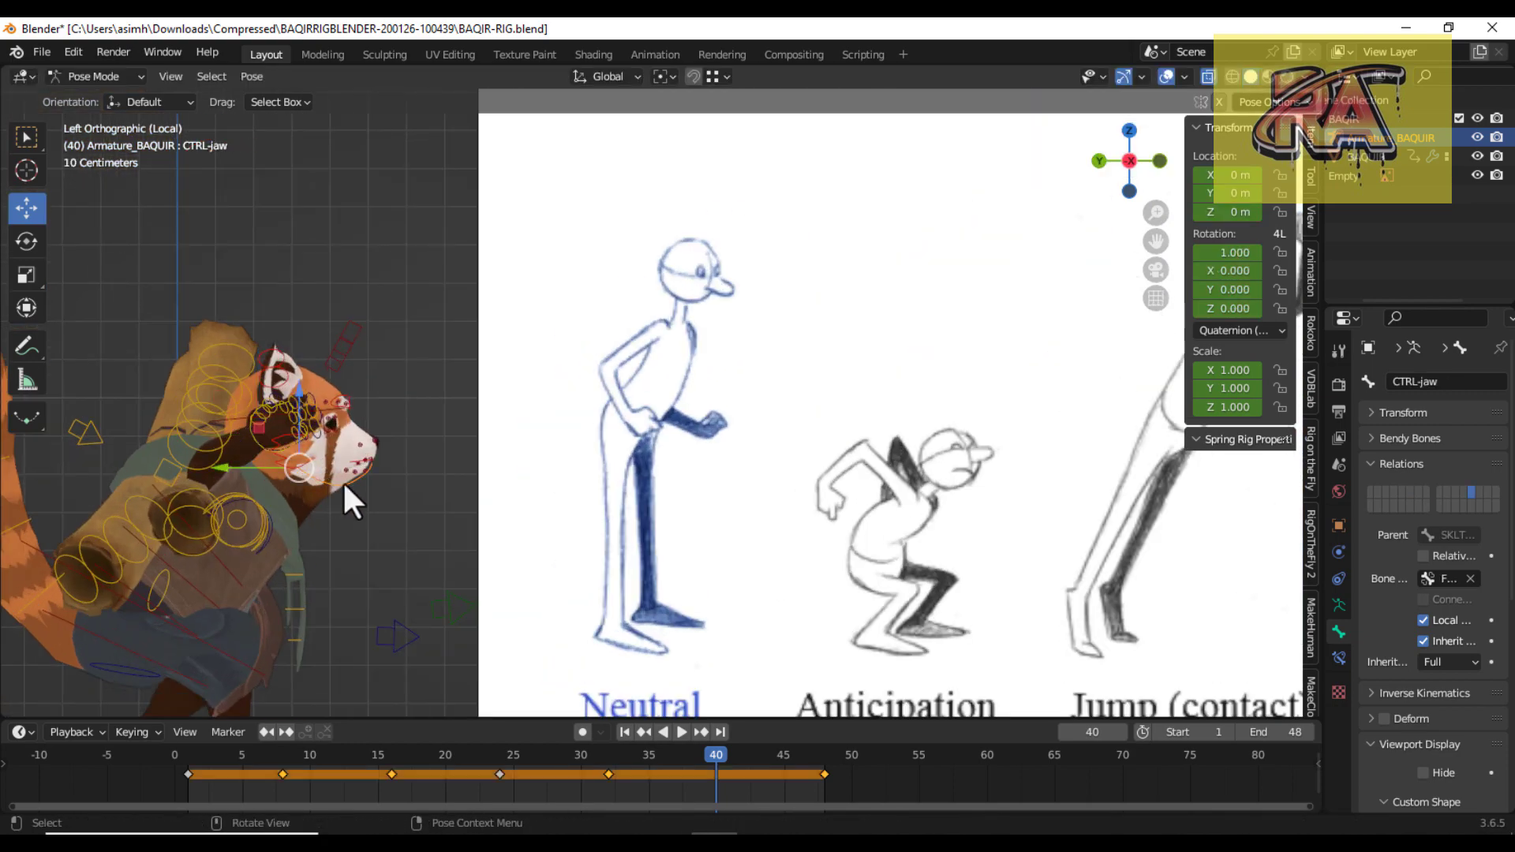
scroll(331, 473, up, 2)
click(333, 383)
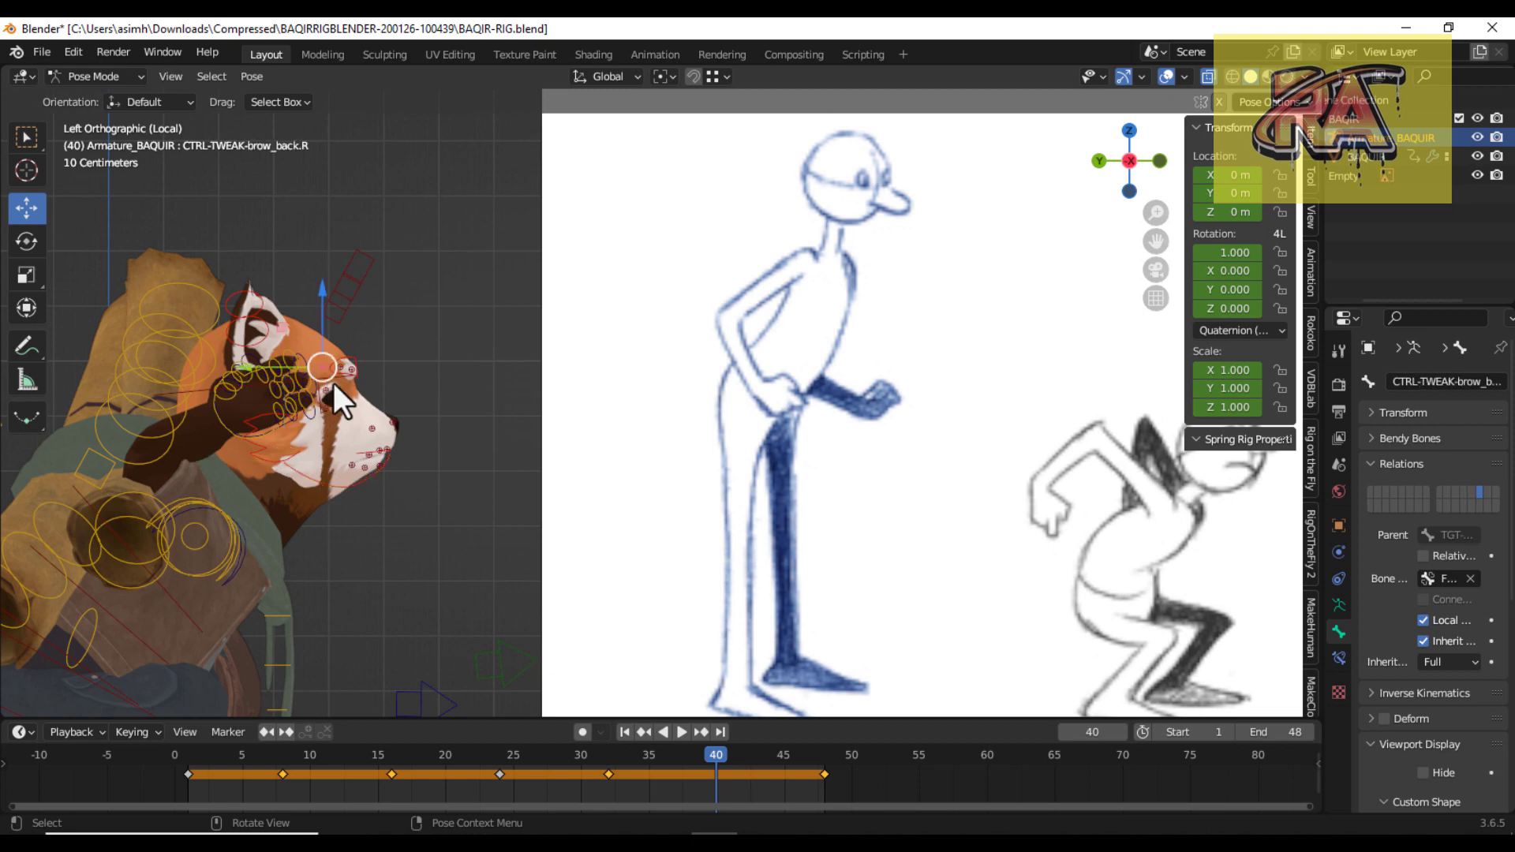
click(338, 381)
key(r)
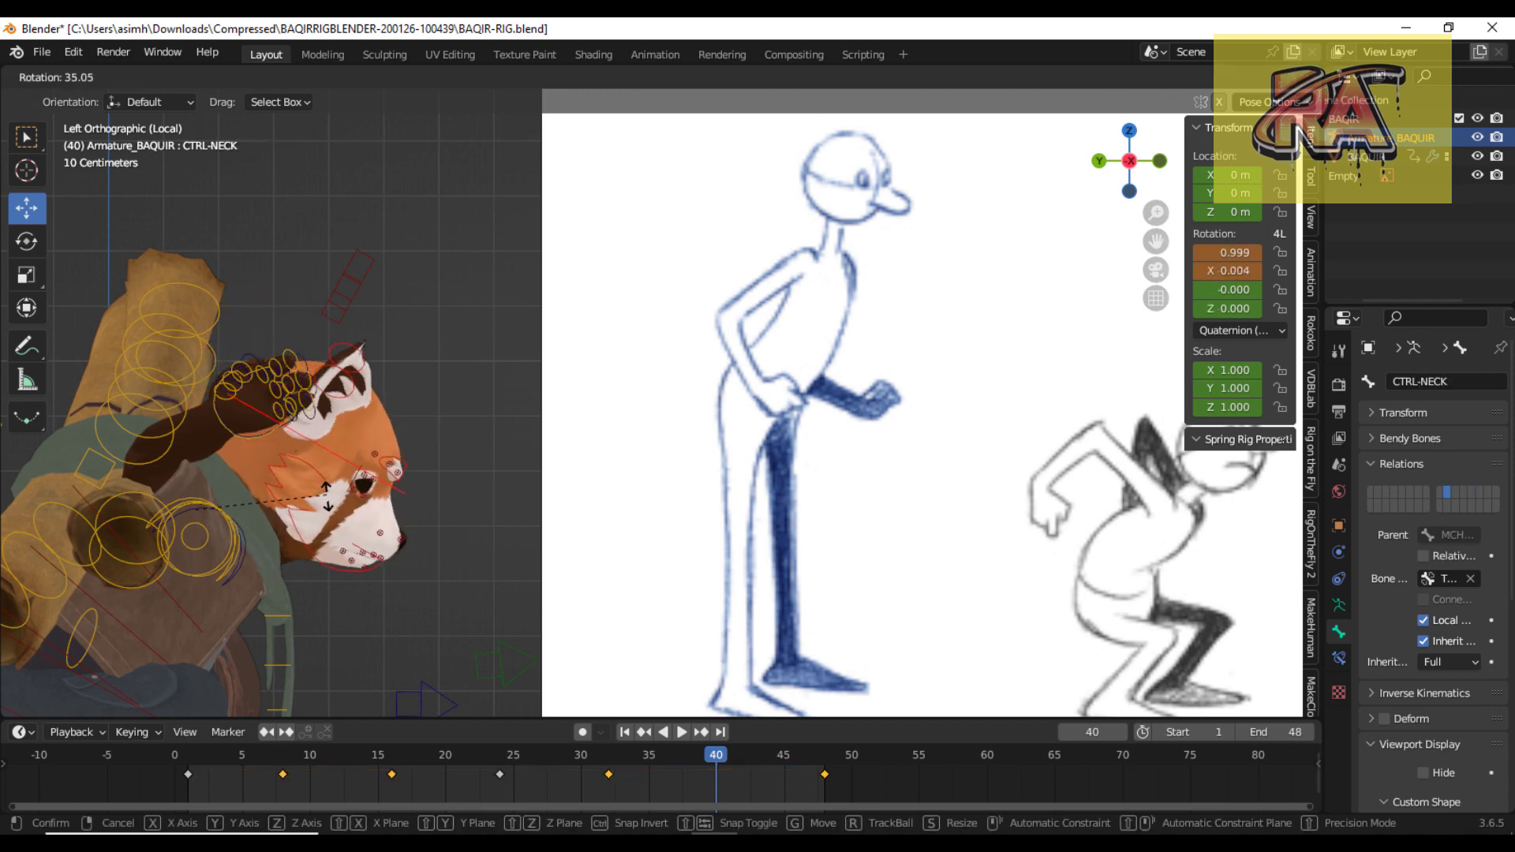
click(325, 496)
scroll(322, 505, down, 2)
scroll(320, 511, down, 3)
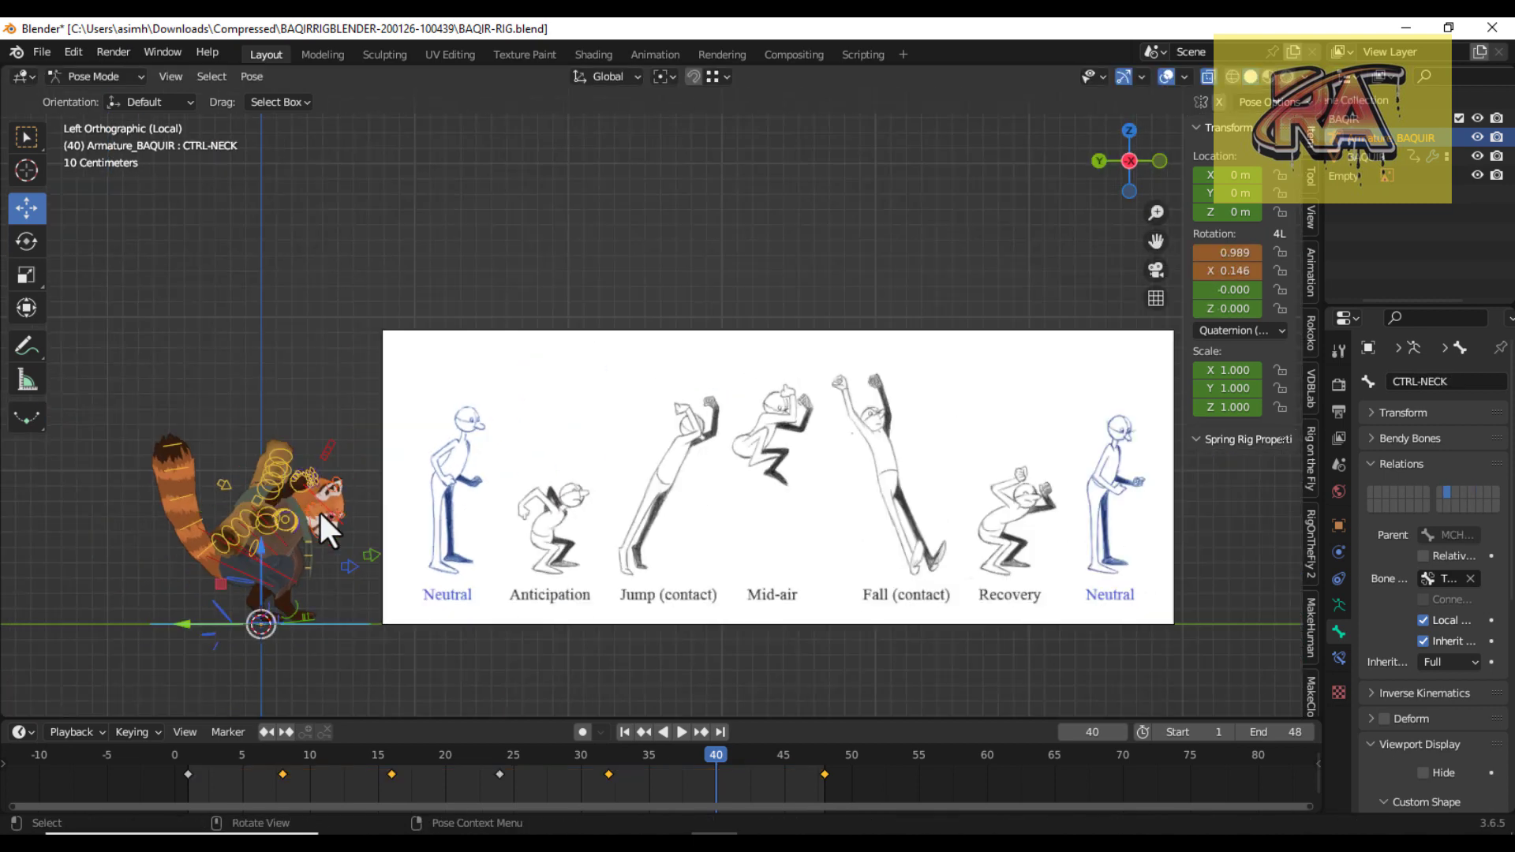
key(i)
click(319, 510)
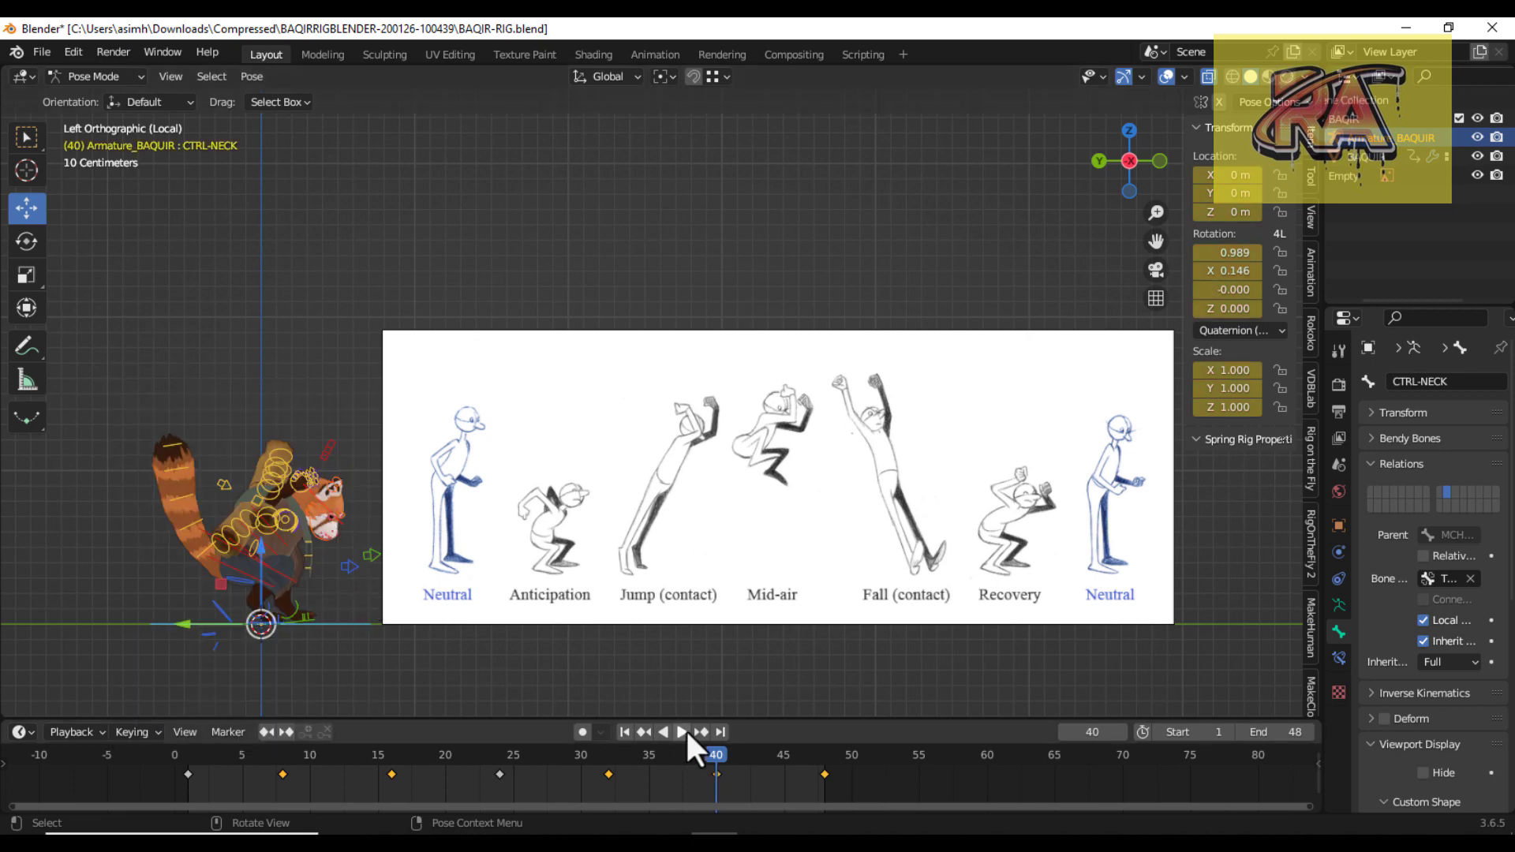
Play the jump, hide the reference image and rig widgets via Viewport Overlays, then replay it.
click(684, 730)
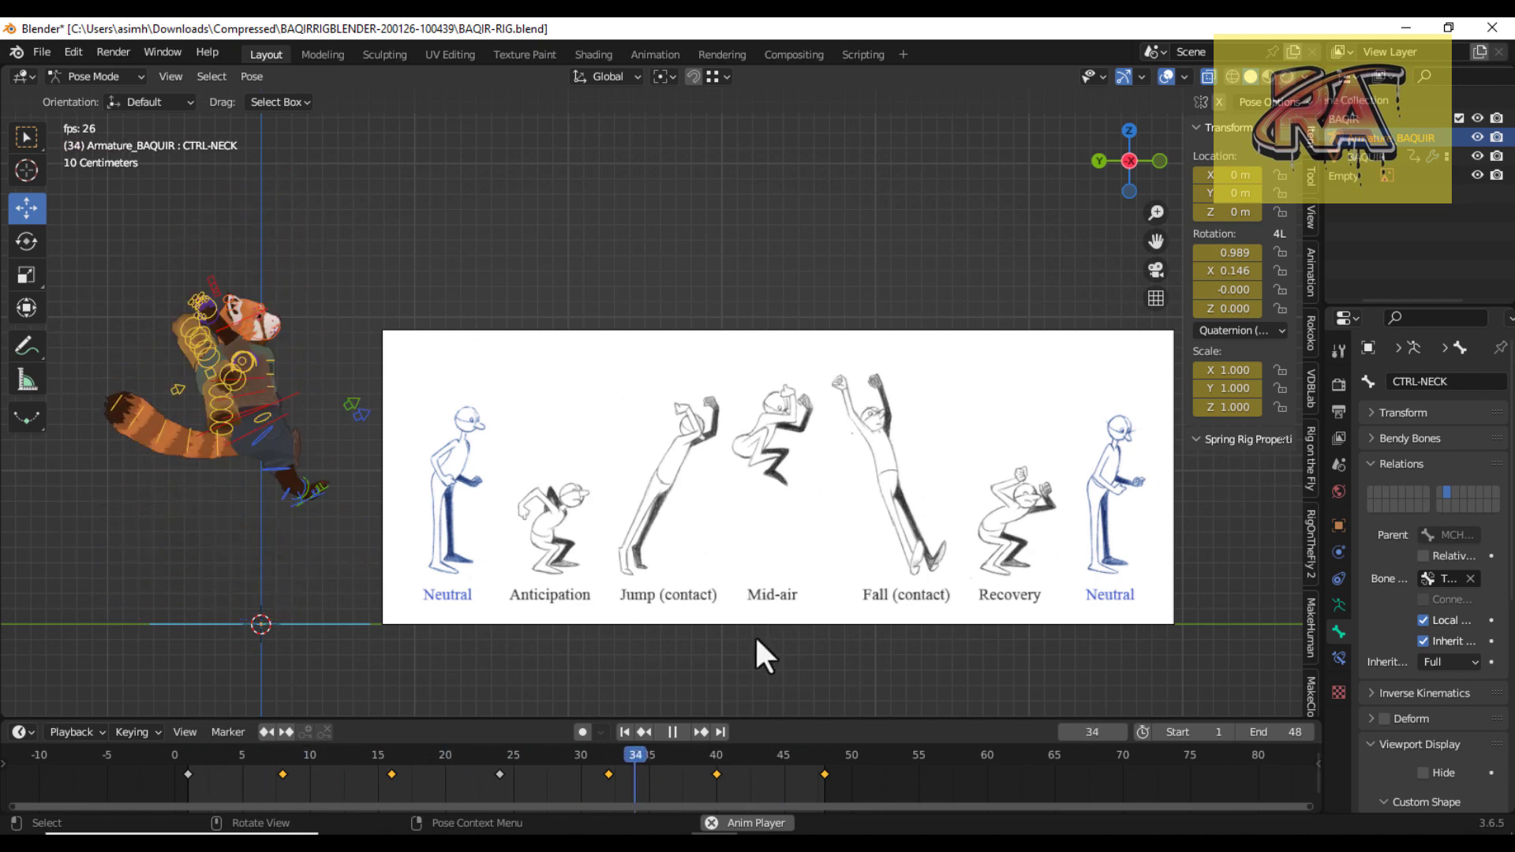
key(Escape)
click(1184, 76)
click(1081, 289)
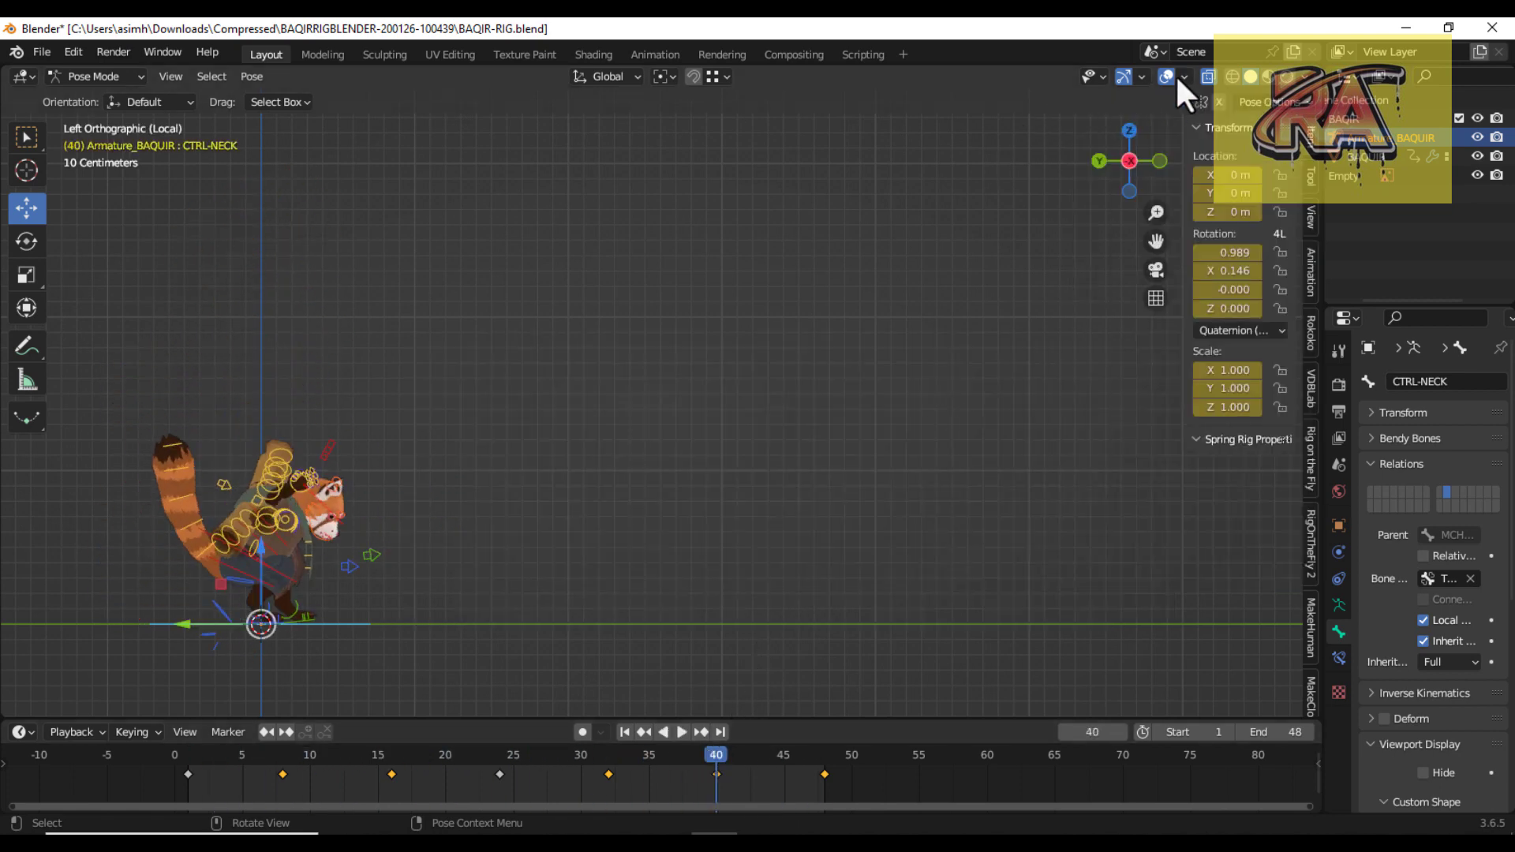
click(1183, 76)
click(1187, 272)
key(space)
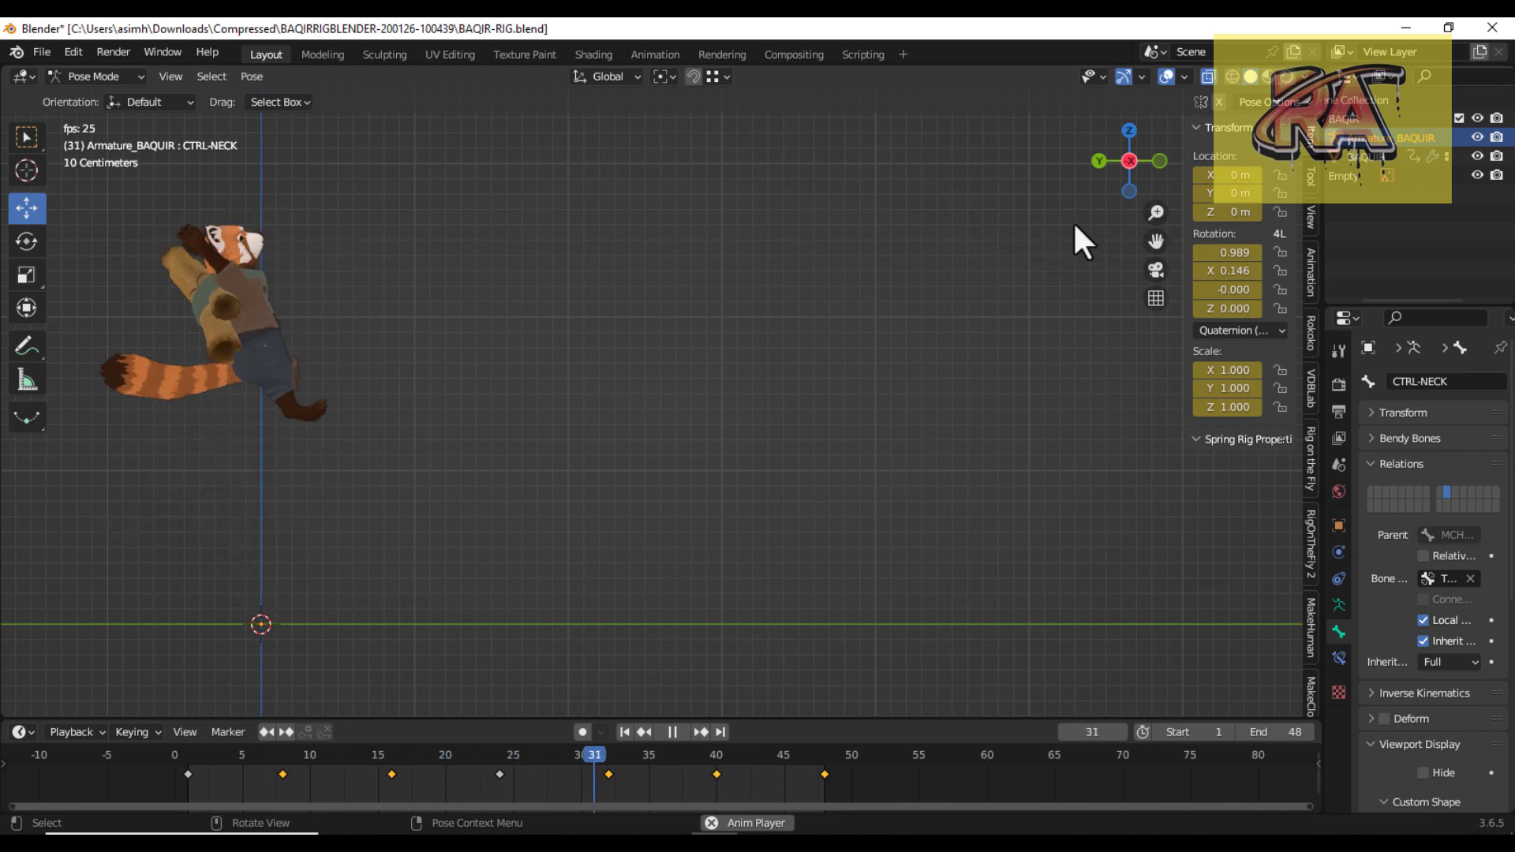
Orbit to a perspective view of the jumping panda and scrub back to frame 8.
drag(1134, 159, 807, 438)
scroll(806, 437, up, 4)
shift+middle_drag(806, 437, 1002, 335)
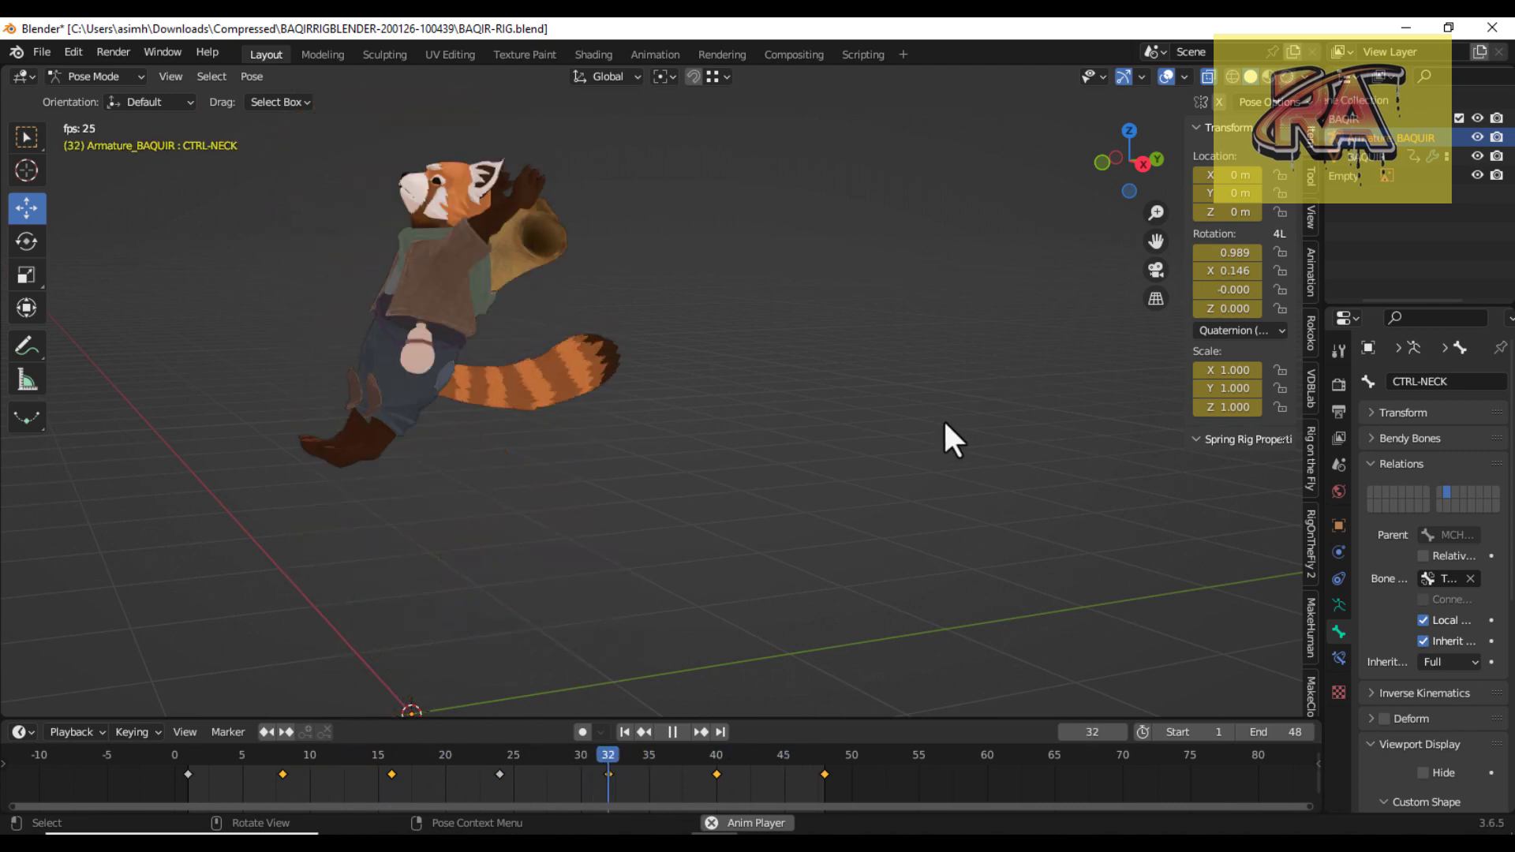
drag(1130, 158, 1083, 191)
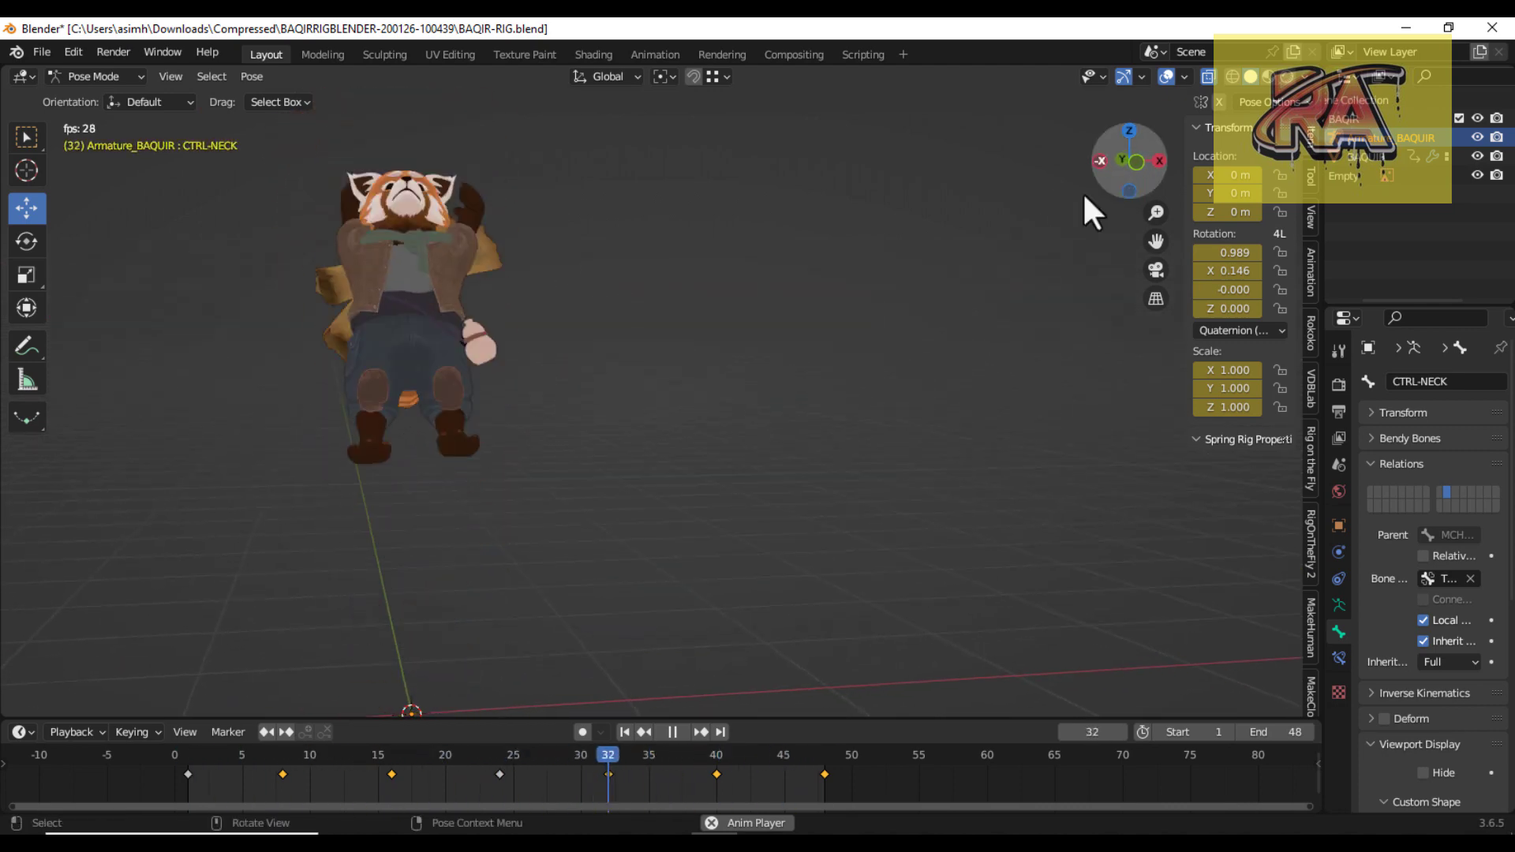
click(456, 781)
mouse_move(456, 781)
mouse_down()
mouse_move(247, 827)
mouse_move(277, 827)
mouse_up()
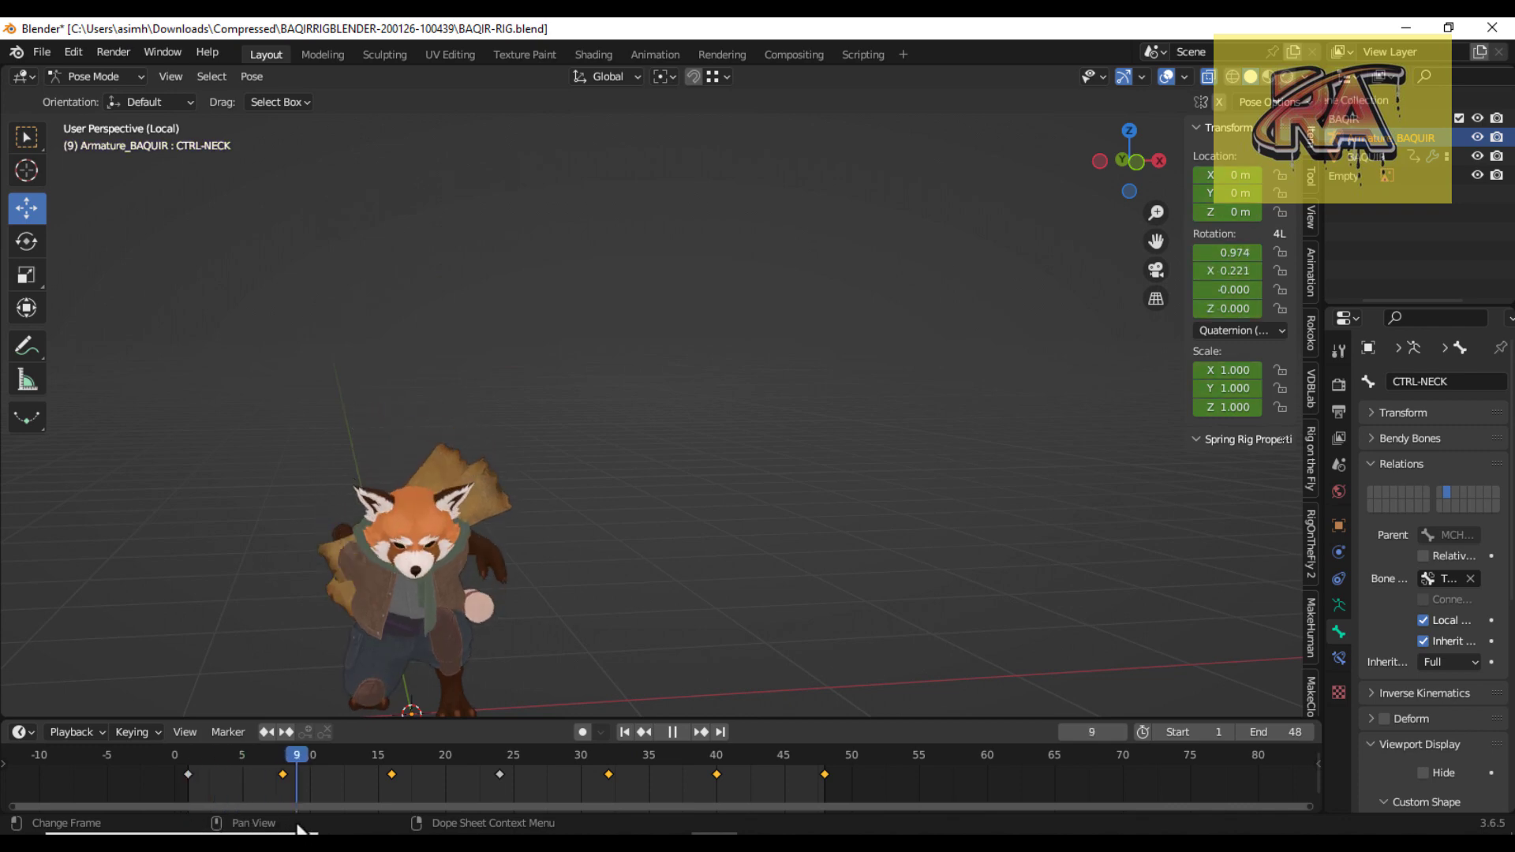
Show the rig widgets again and frame the arms in a side orthographic view.
click(1184, 76)
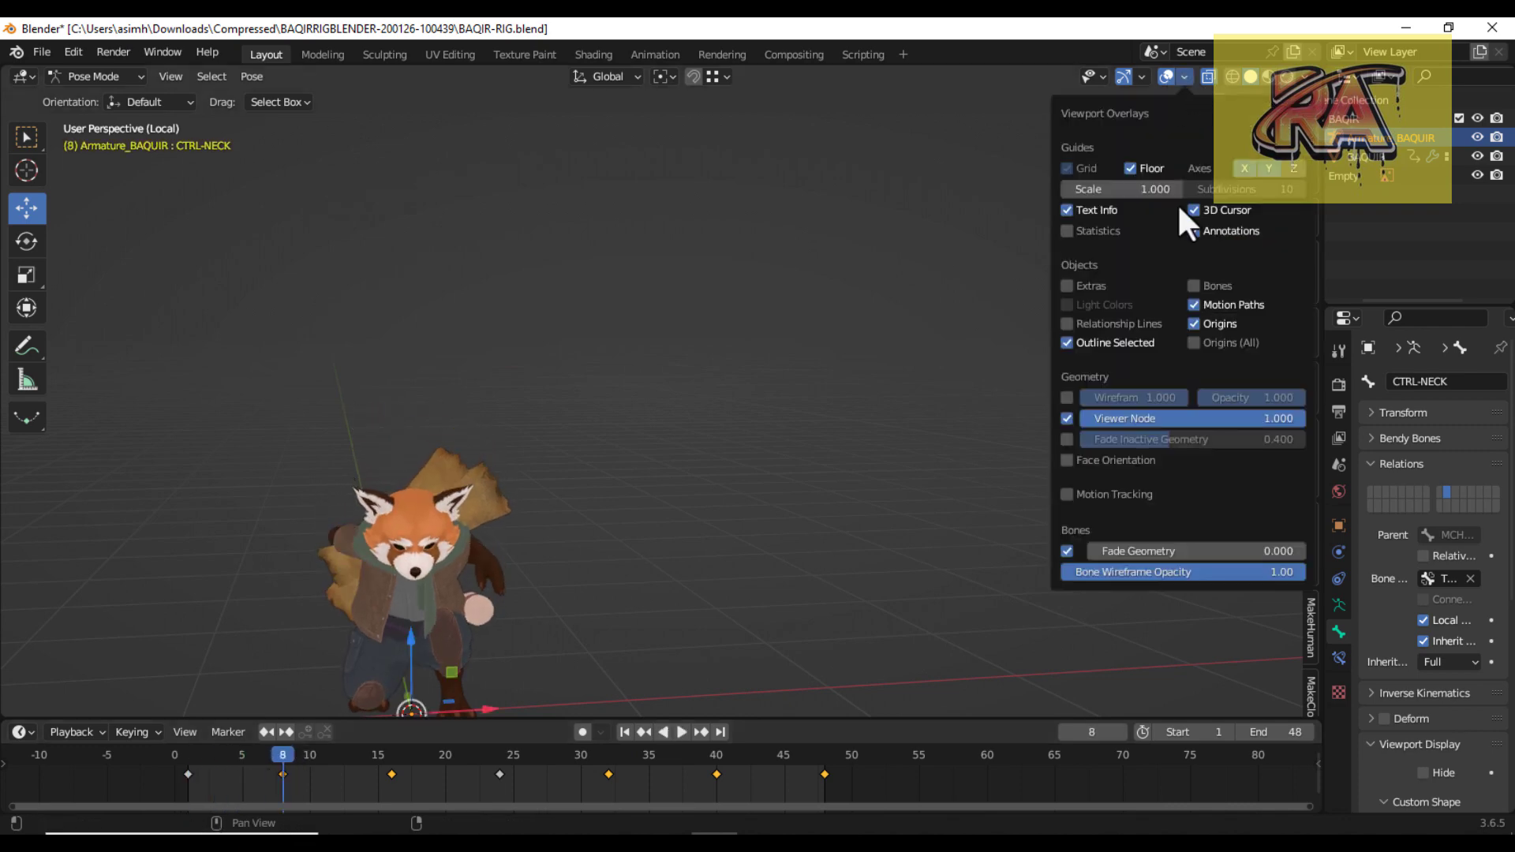
click(1181, 281)
scroll(986, 355, up, 3)
click(1134, 172)
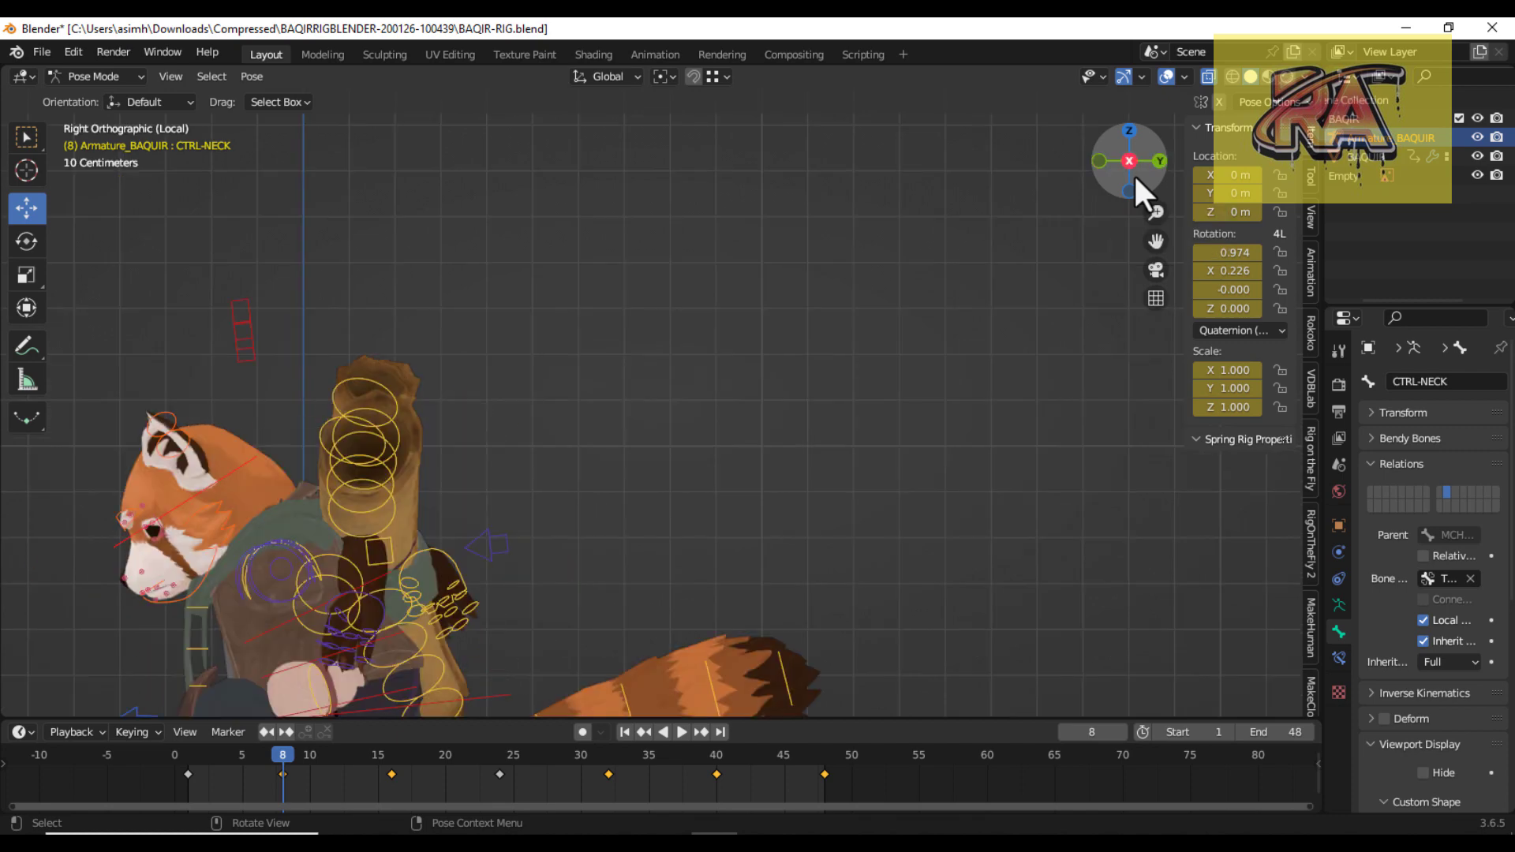
drag(1156, 240, 1378, 138)
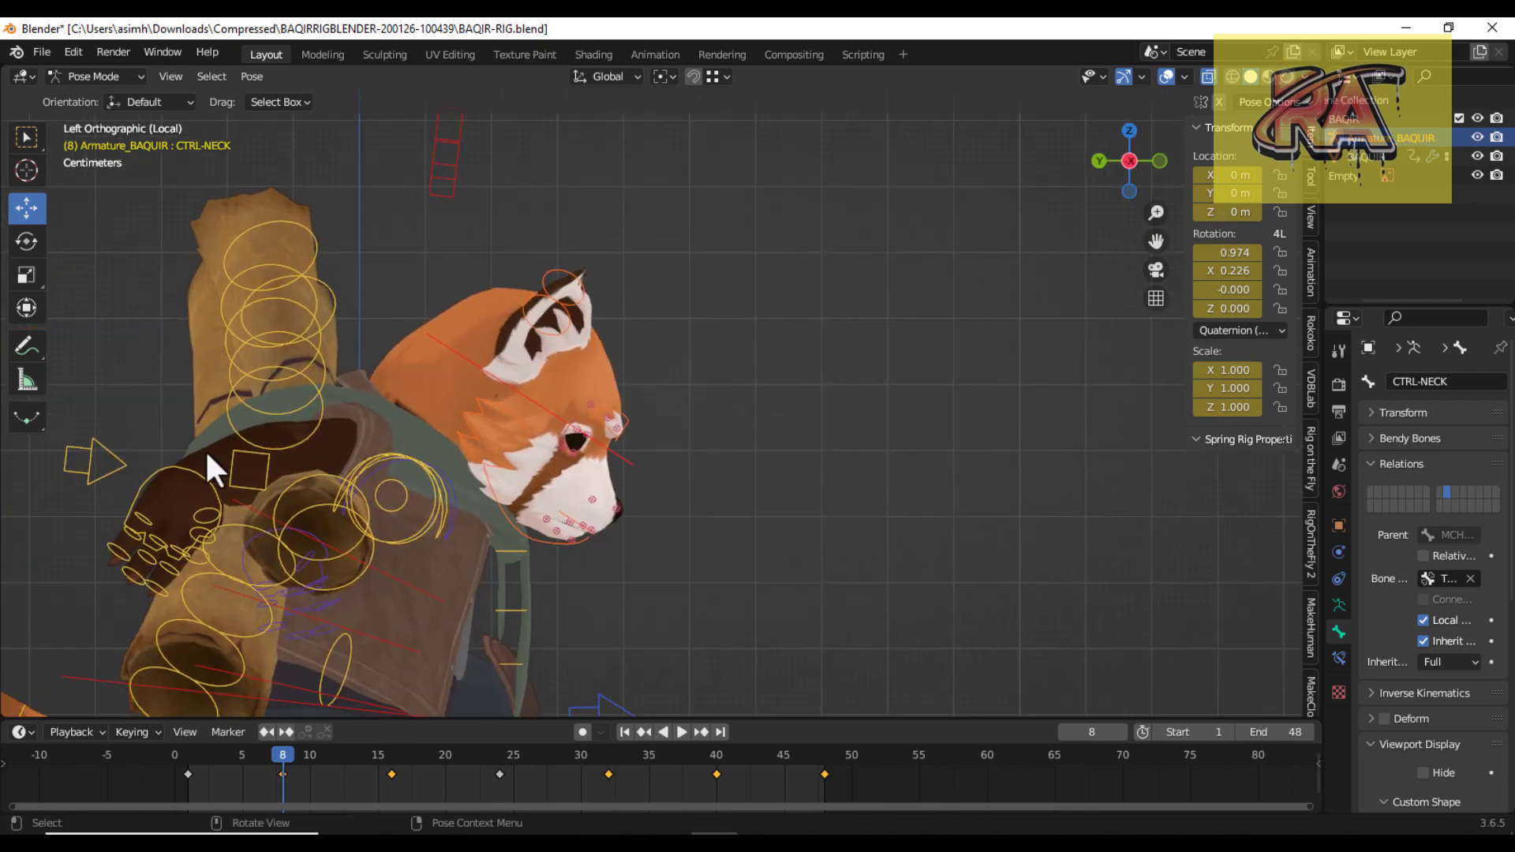
Move and rotate the right hand control CTRL-IK-hand.R into a new frame-8 pose.
click(154, 493)
key(g)
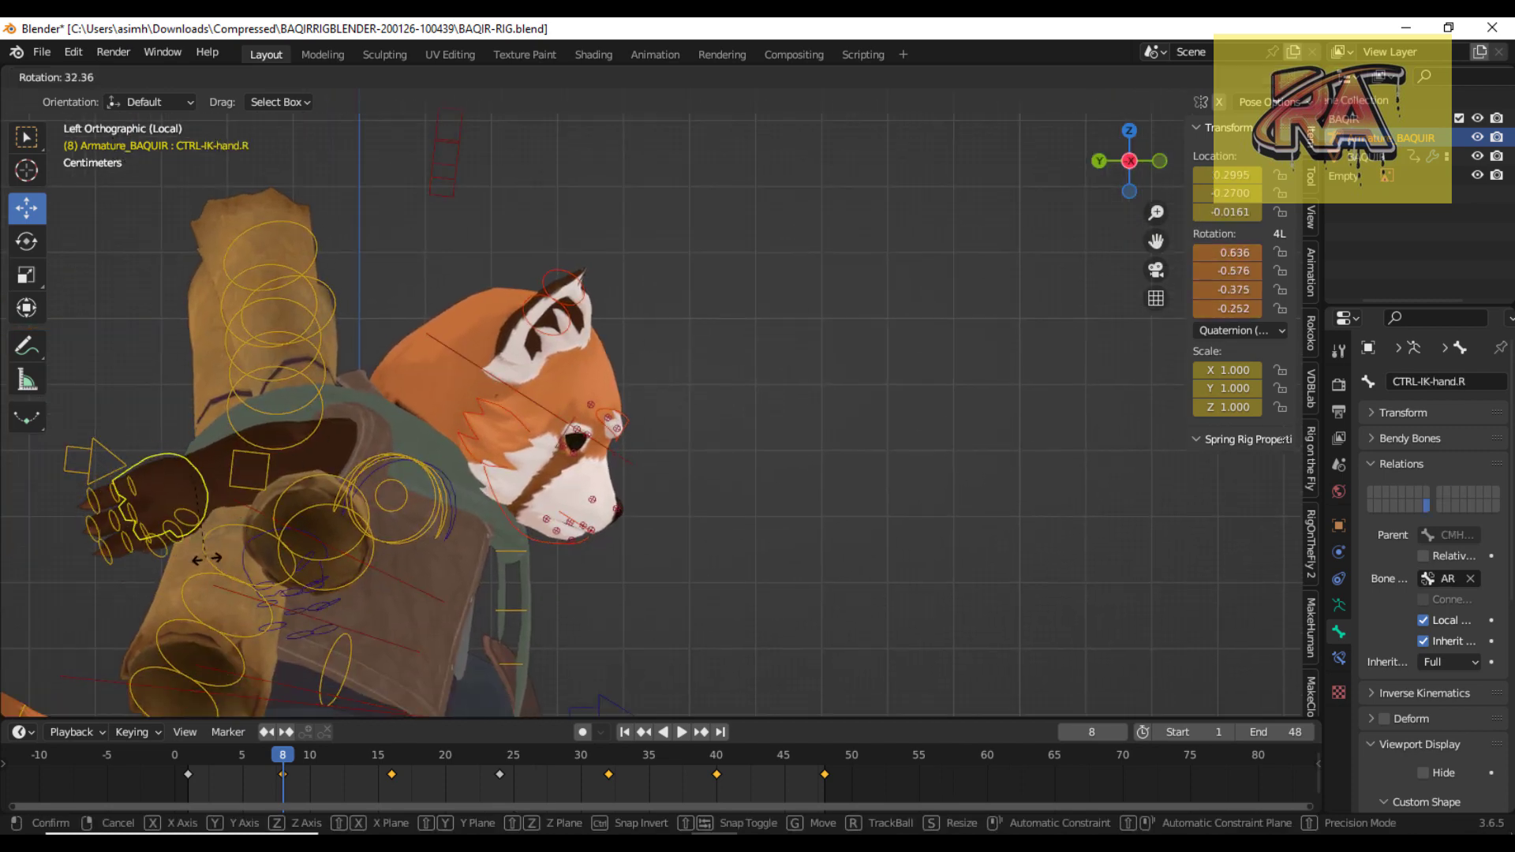
click(248, 561)
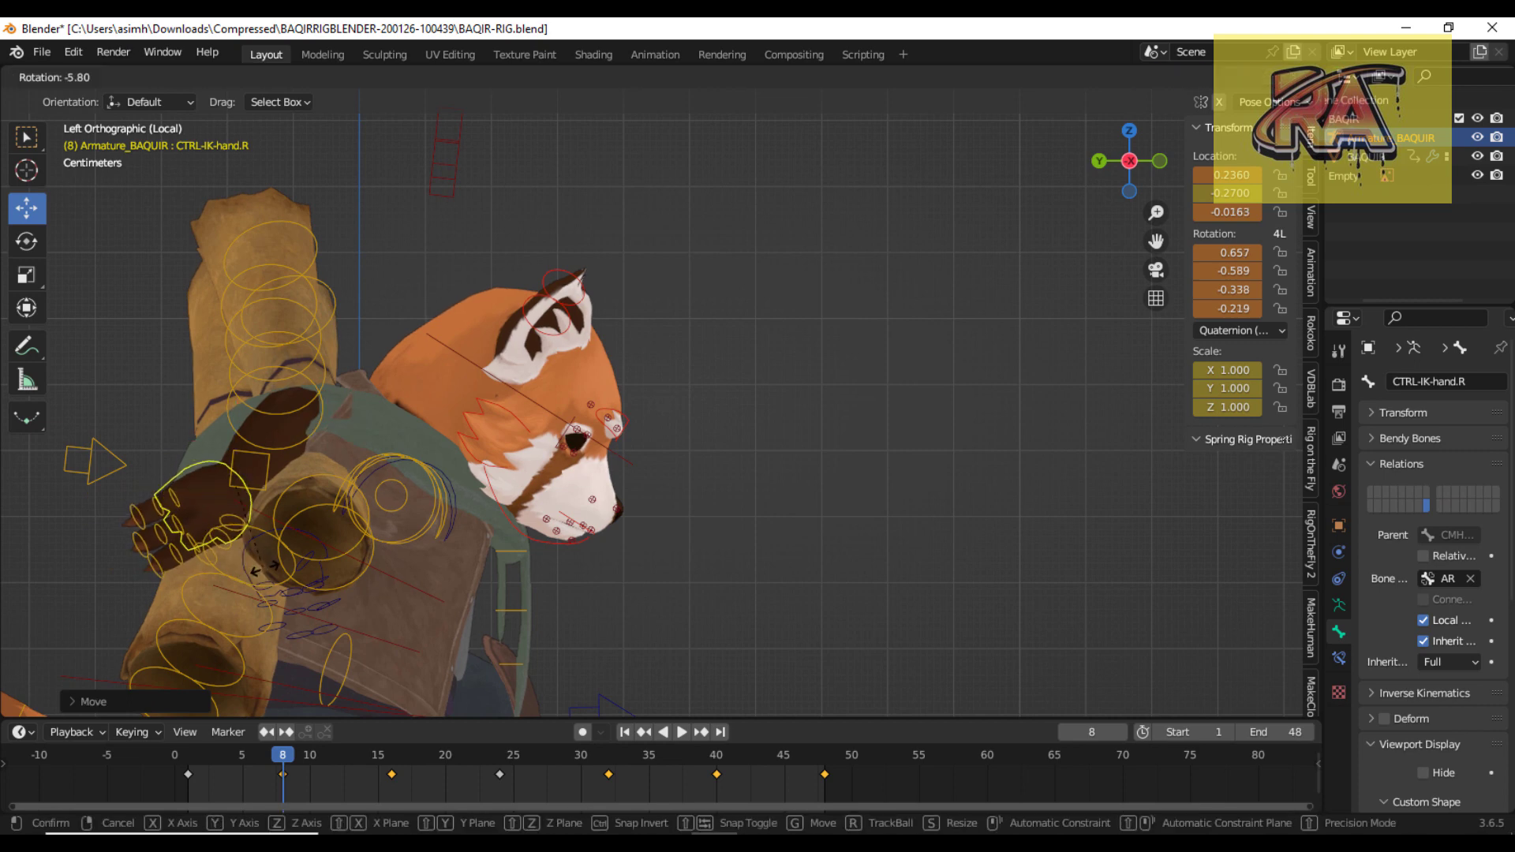
key(r)
click(271, 544)
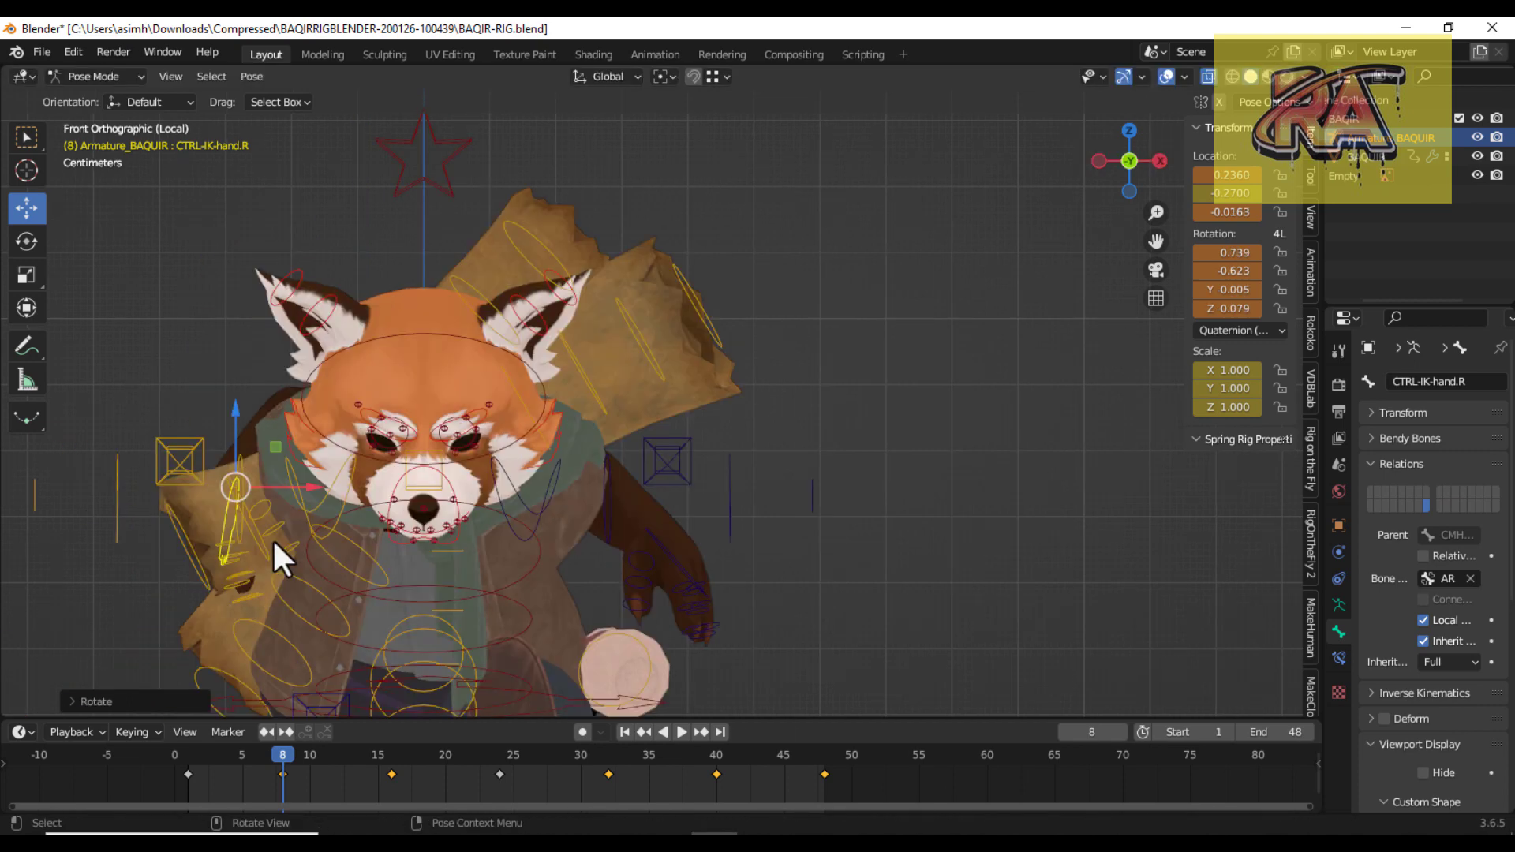
key(g)
click(280, 546)
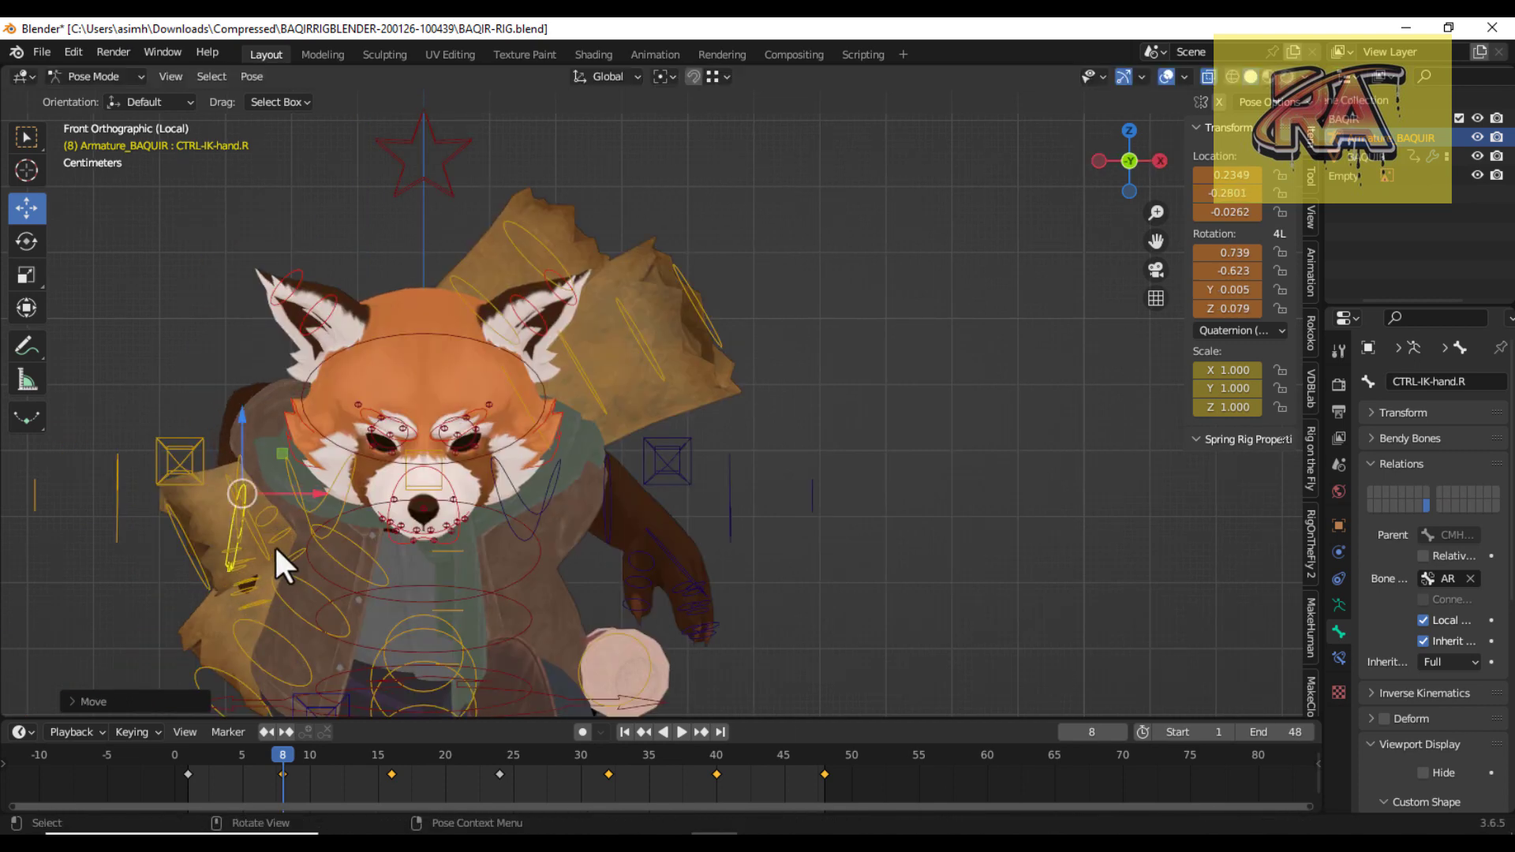
Fine-tune the right hand control's position from the front and left side views.
key(KP_1)
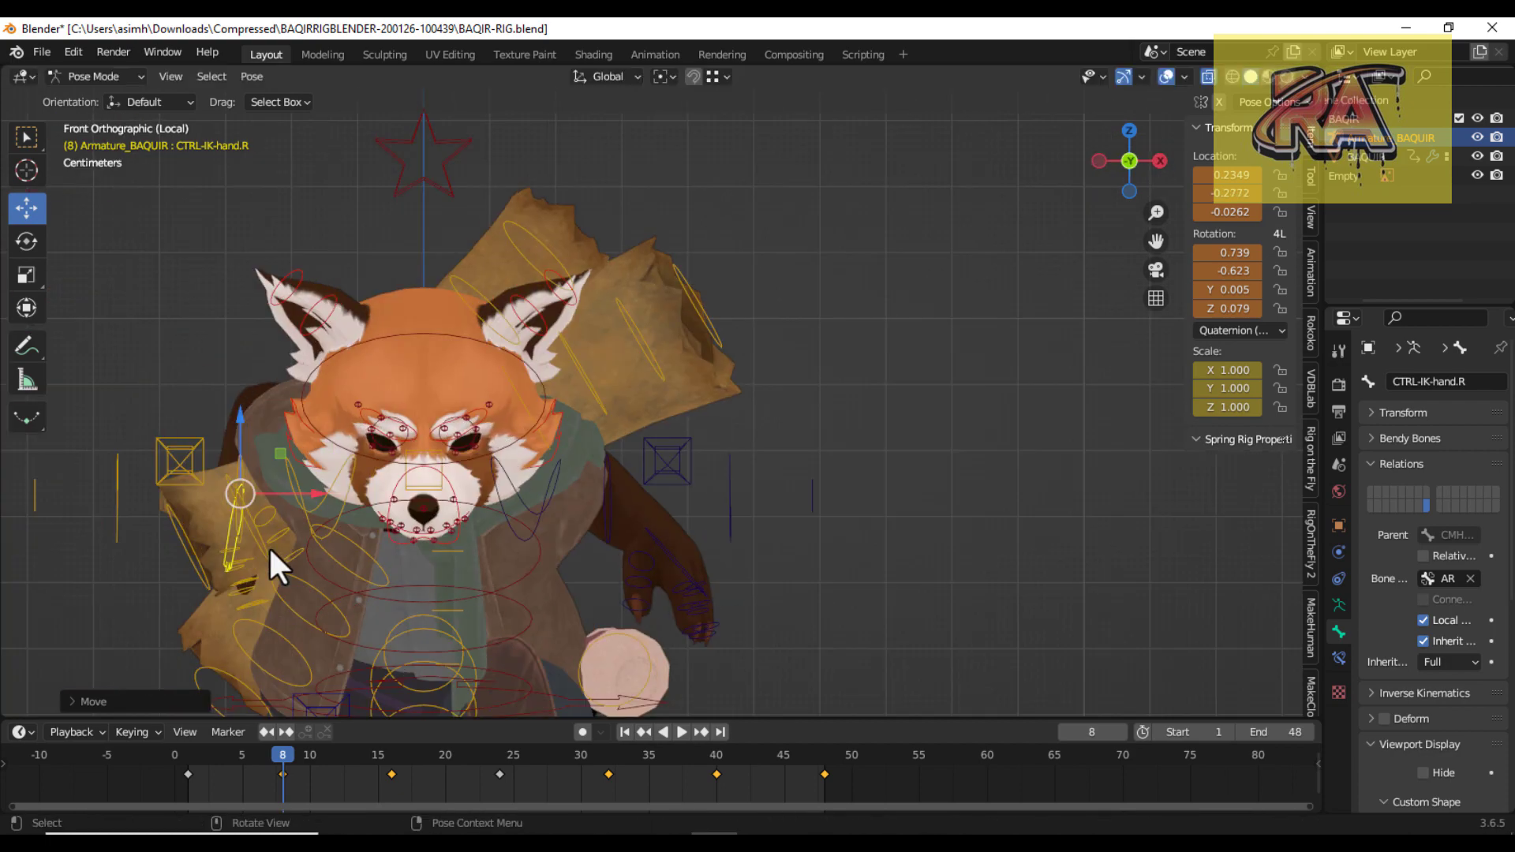
key(KP_3)
key(KP_1)
key(ctrl+KP_3)
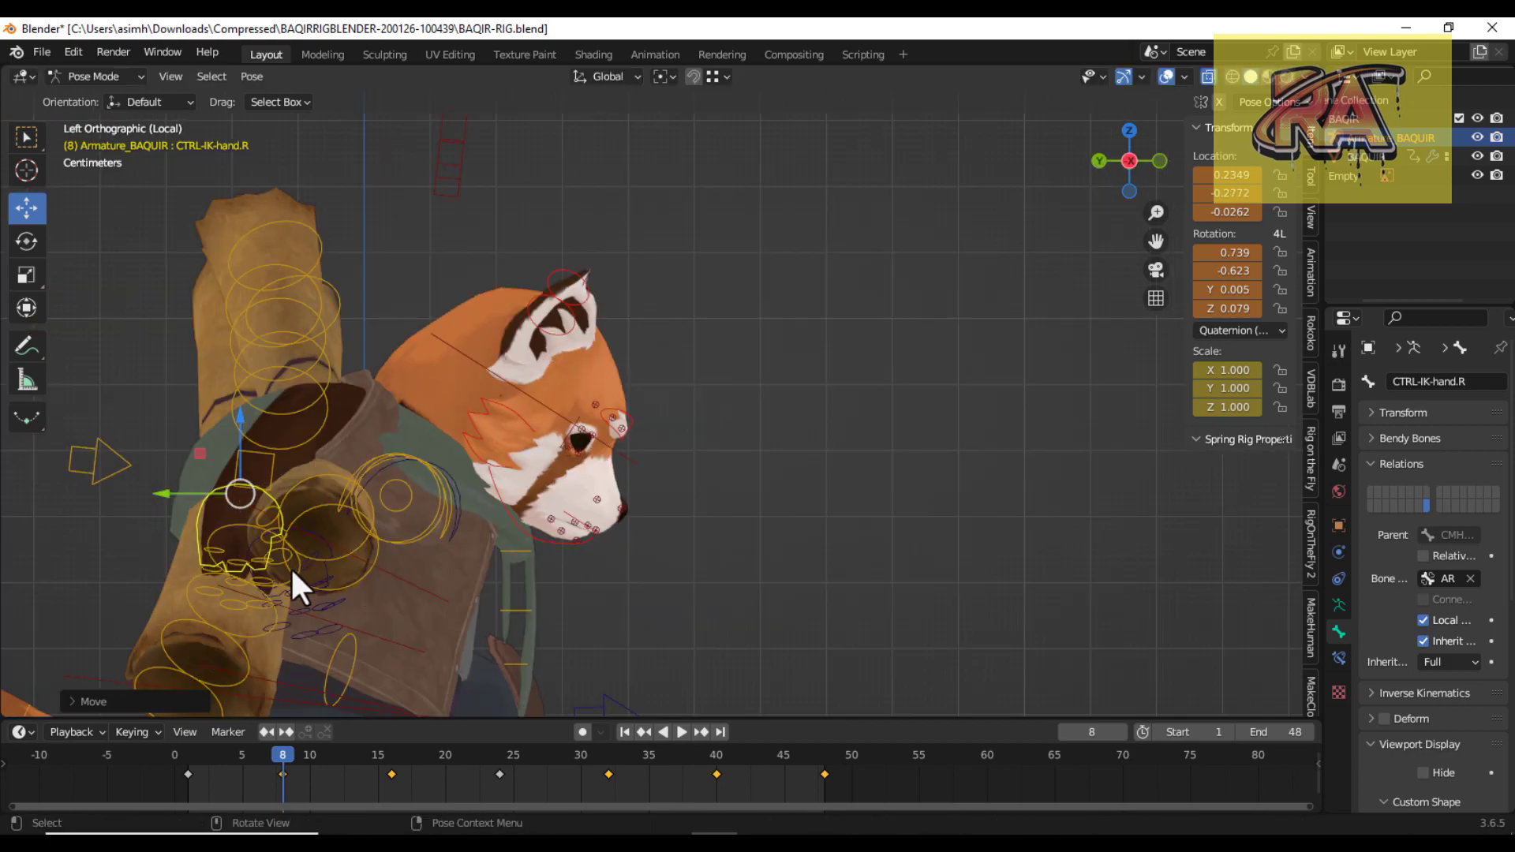
key(g)
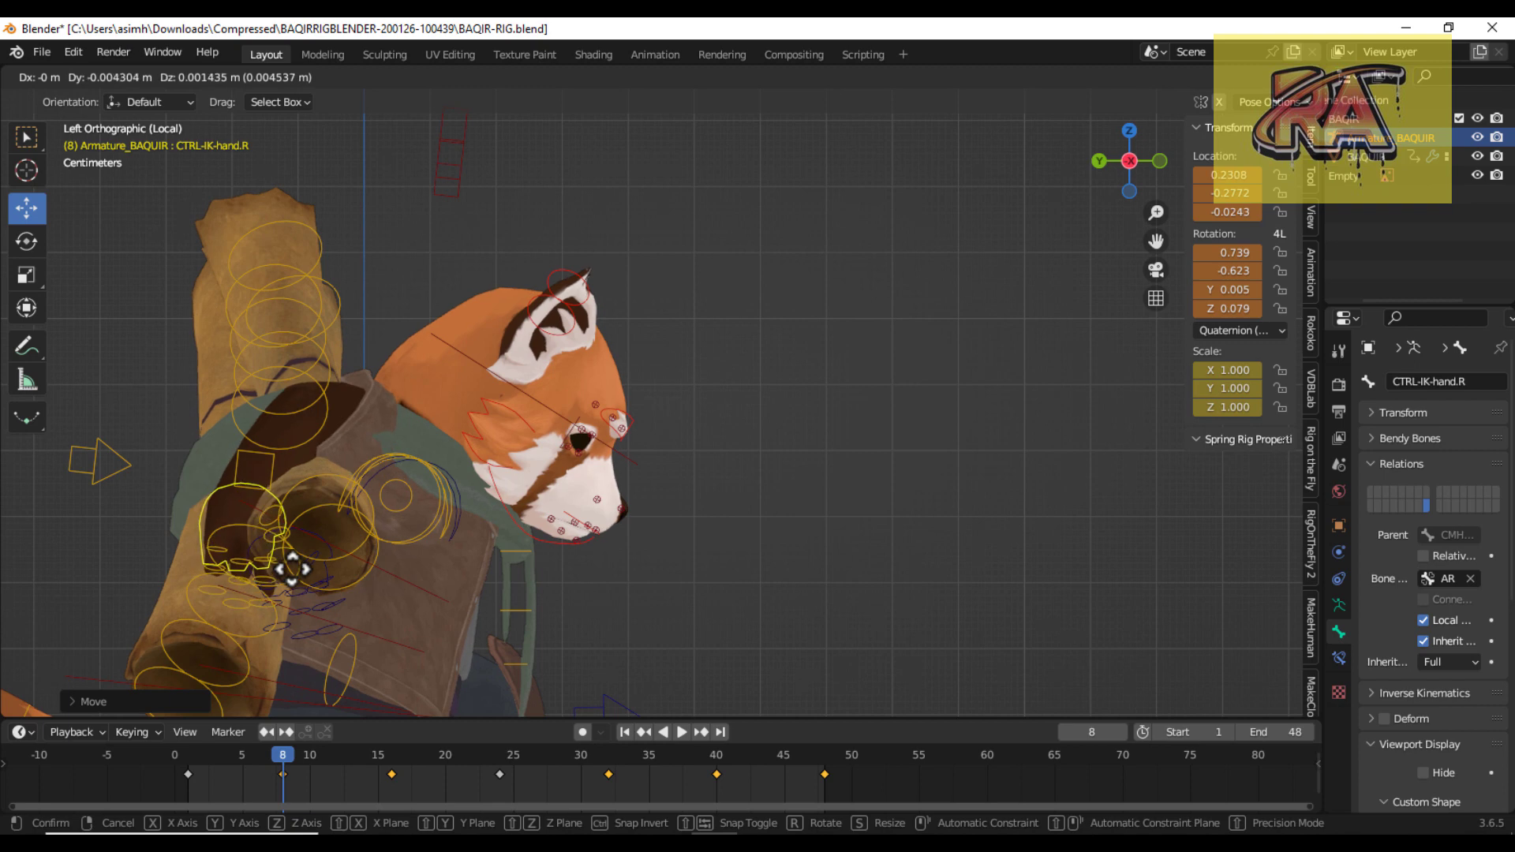
click(292, 568)
key(KP_1)
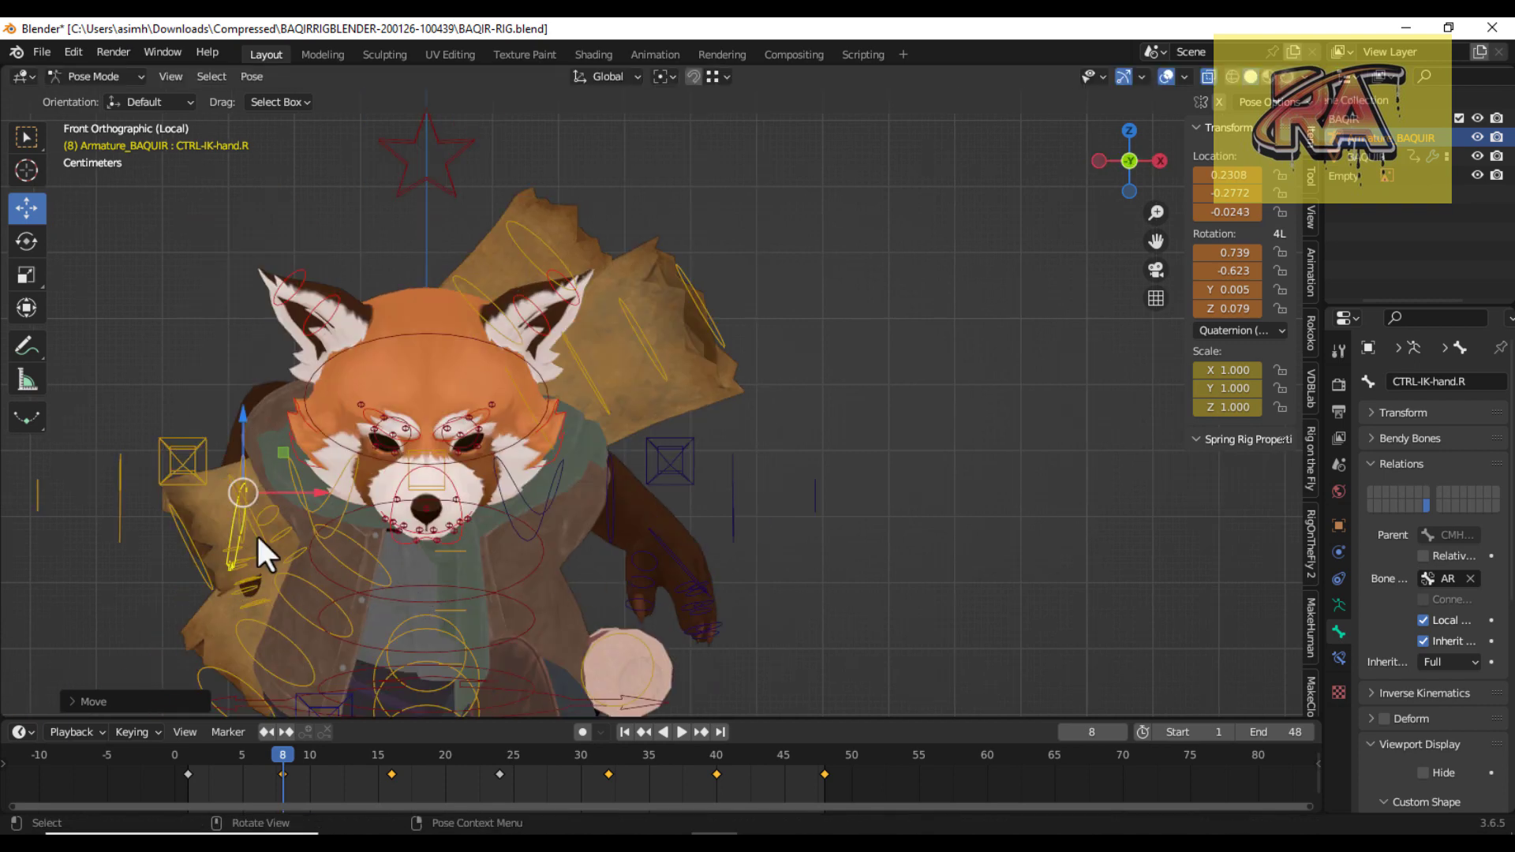
key(g)
click(250, 548)
key(g)
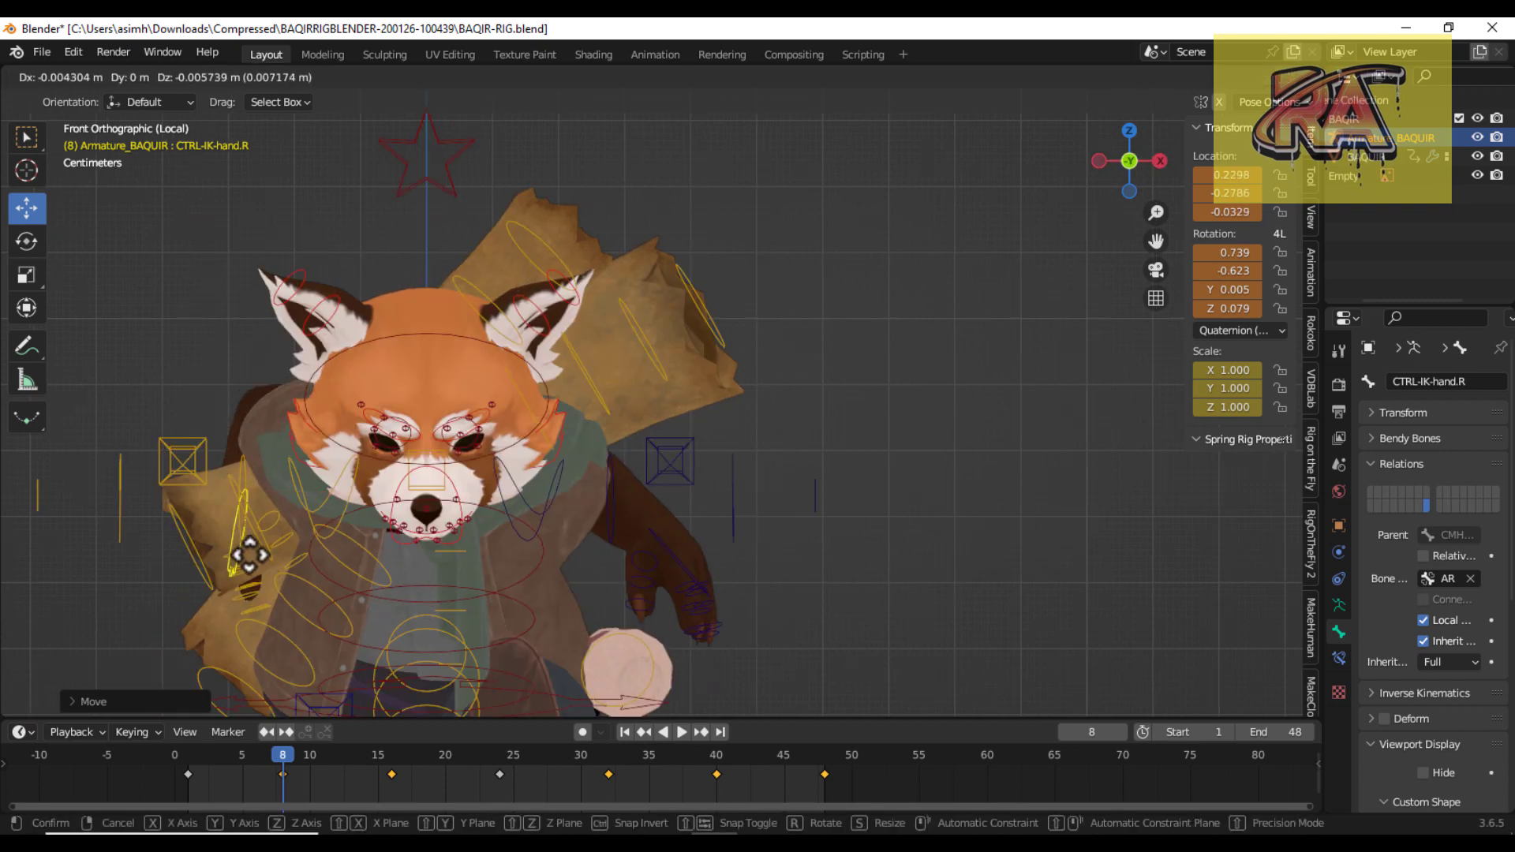
click(250, 556)
key(g)
click(248, 557)
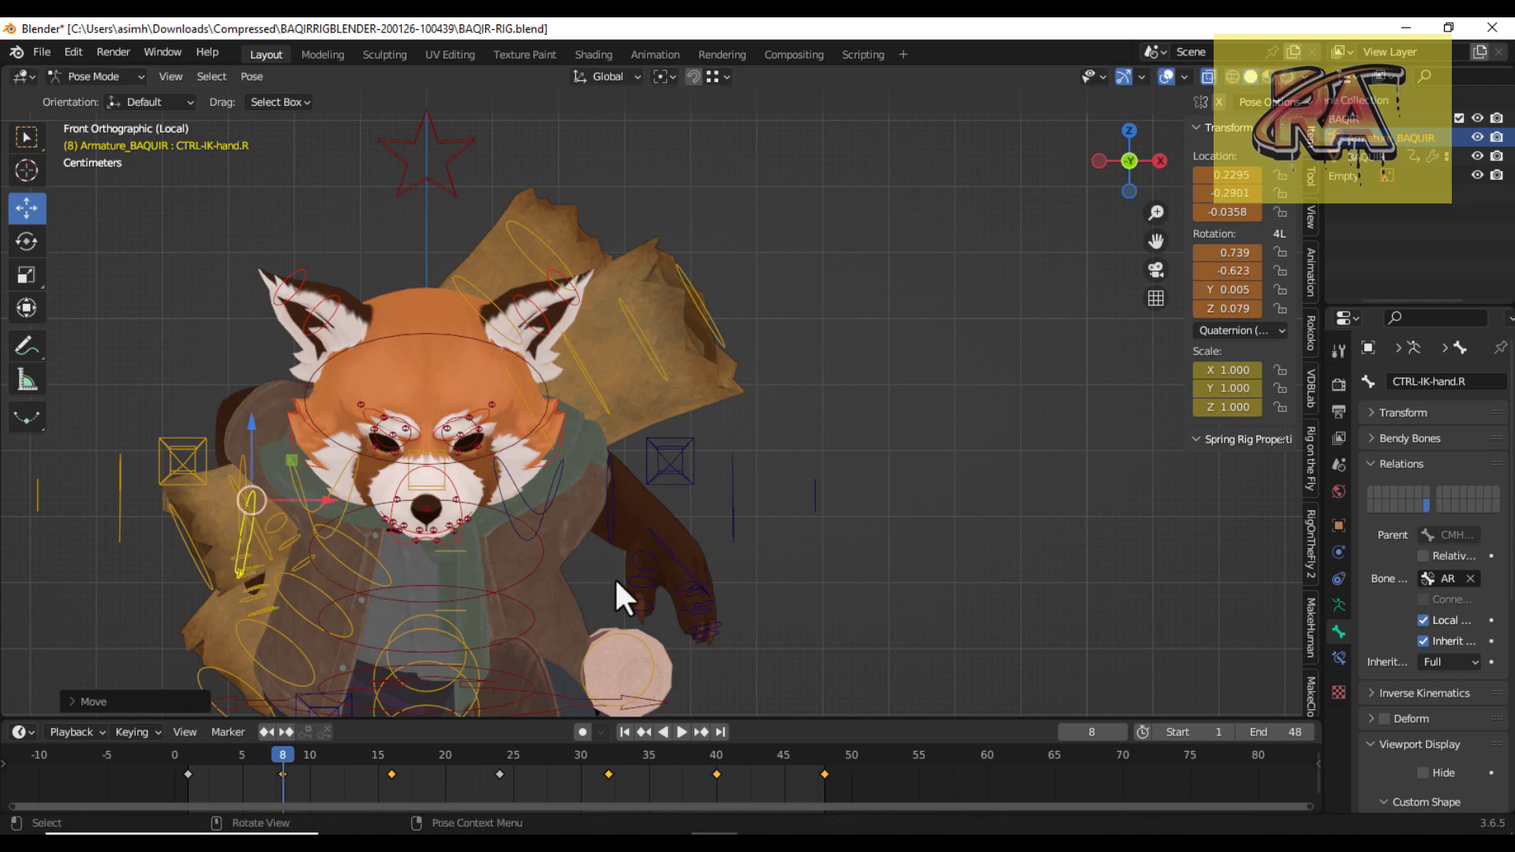
Reposition the left hand control CTRL-IK-hand.L, bringing it to Z -0.0958.
key(g)
click(673, 570)
key(g)
click(663, 578)
scroll(661, 581, down, 1)
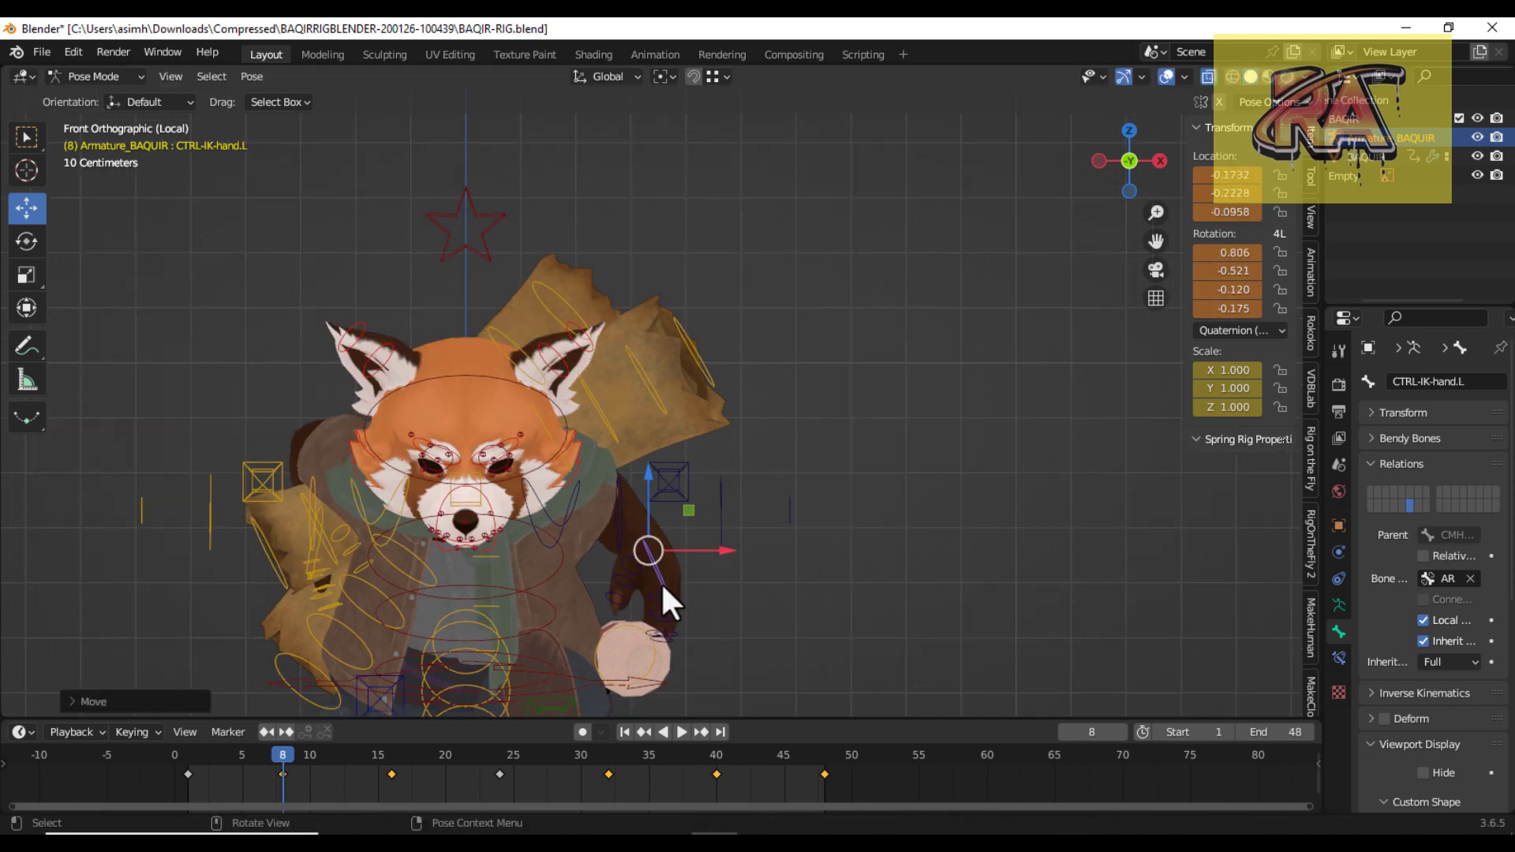
Keyframe the revised hand pose at frame 8 and start playback in perspective.
key(i)
click(613, 580)
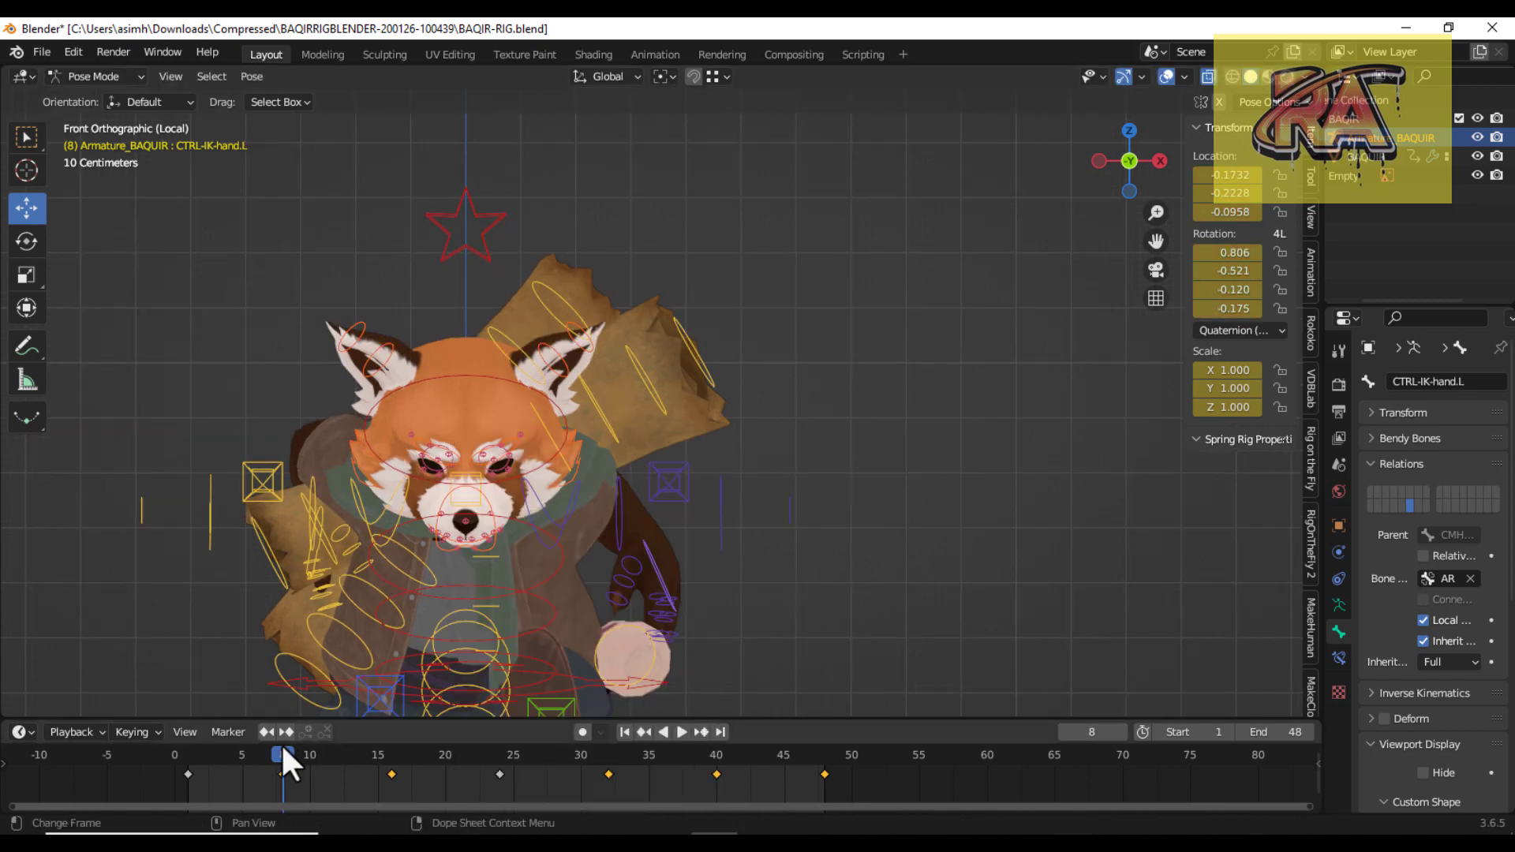
drag(283, 756, 284, 756)
middle_drag(981, 352, 913, 374)
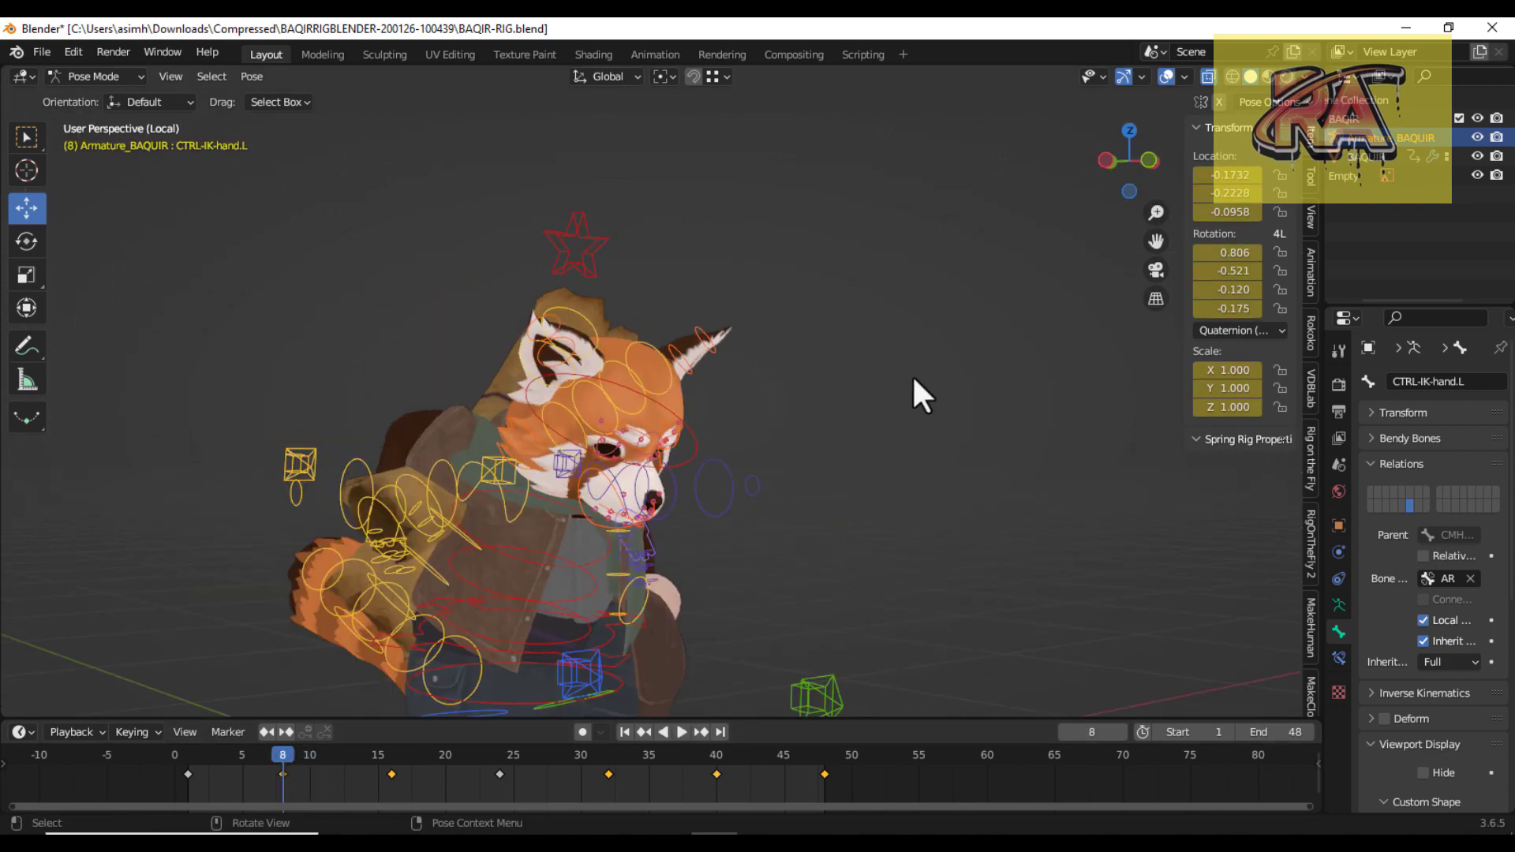
key(space)
scroll(622, 637, down, 3)
With overlays hidden, review frames 3 to 10 and orbit to a front view.
click(300, 761)
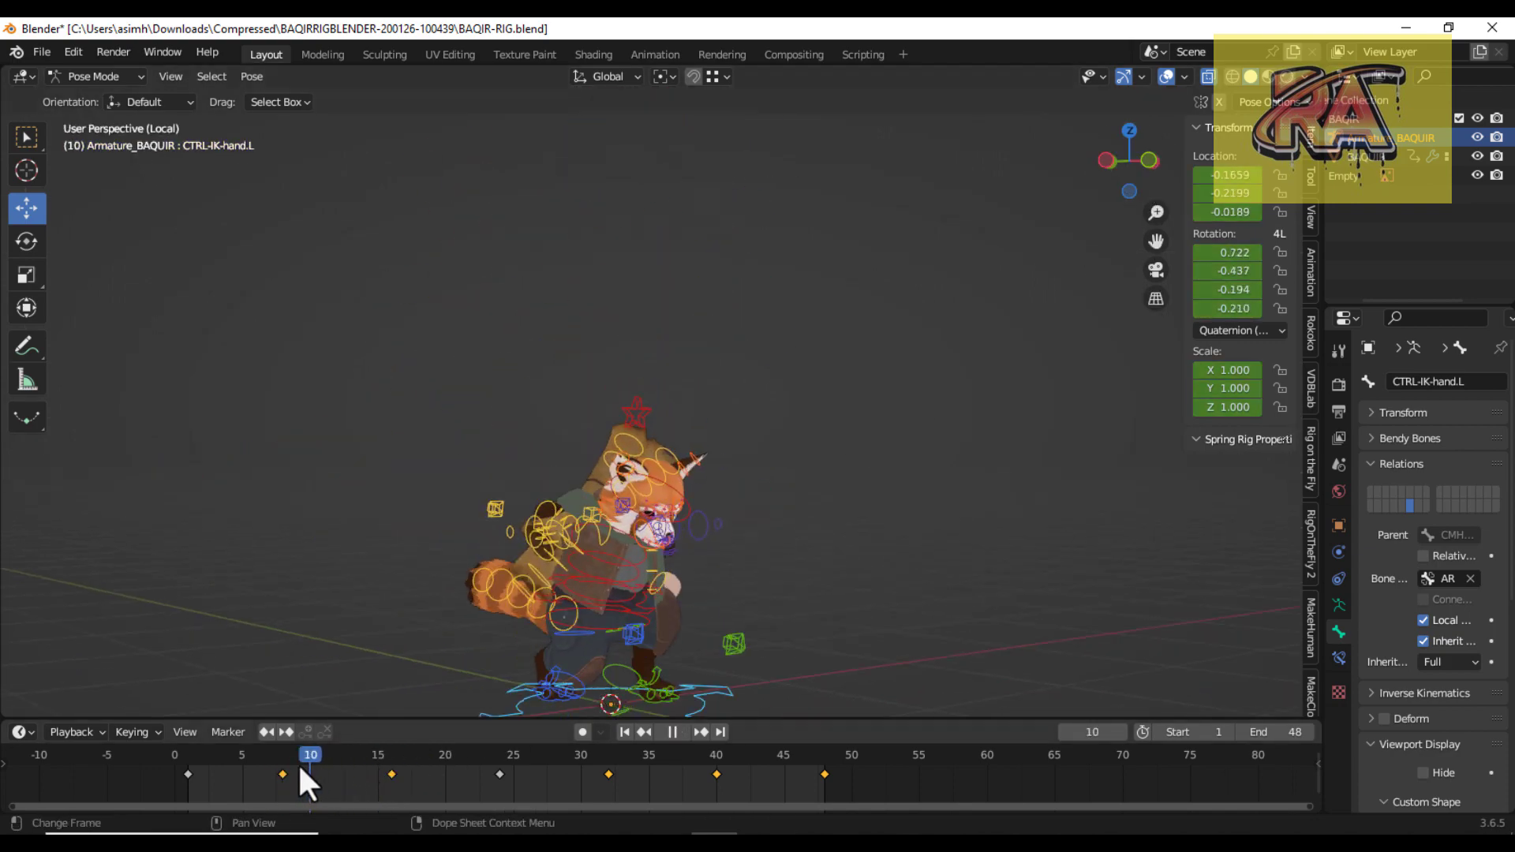
key(space)
click(210, 789)
click(1166, 76)
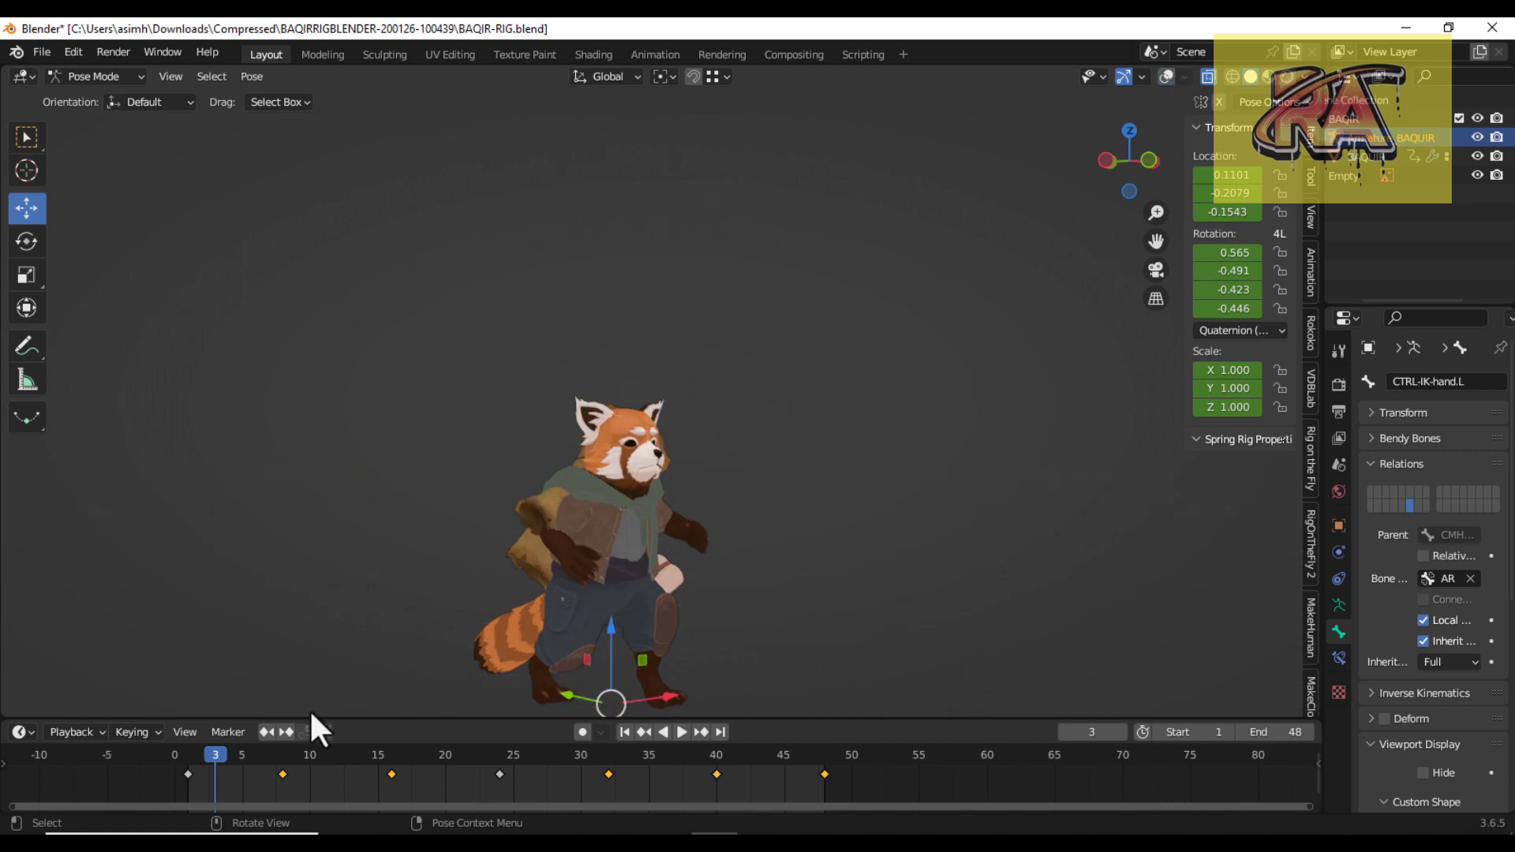
mouse_move(216, 761)
mouse_down()
mouse_move(568, 732)
mouse_move(697, 733)
mouse_move(811, 755)
mouse_move(248, 752)
mouse_move(182, 769)
mouse_up()
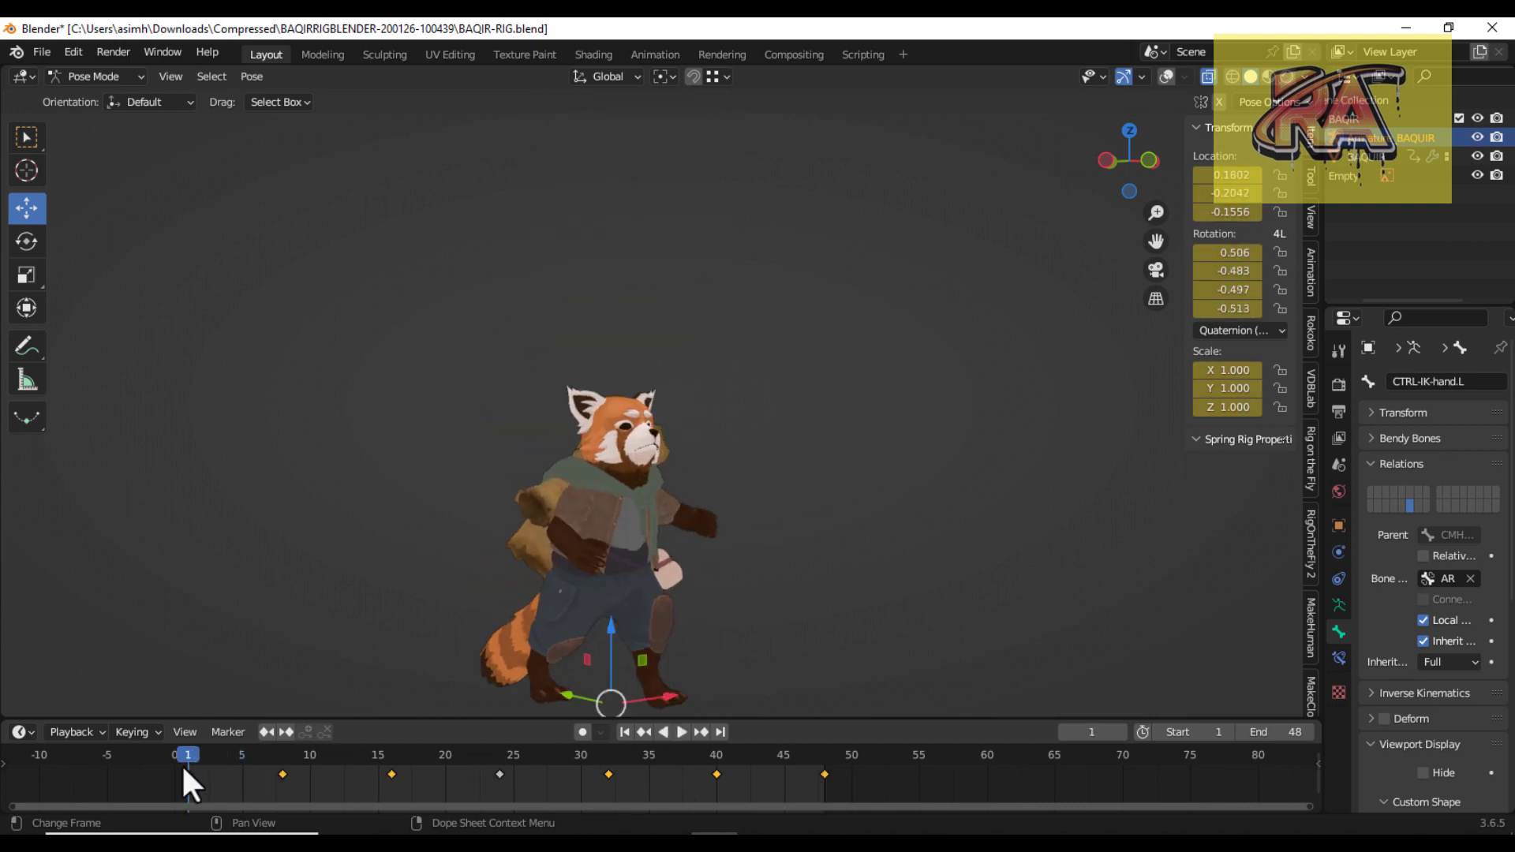
drag(1104, 186, 1161, 178)
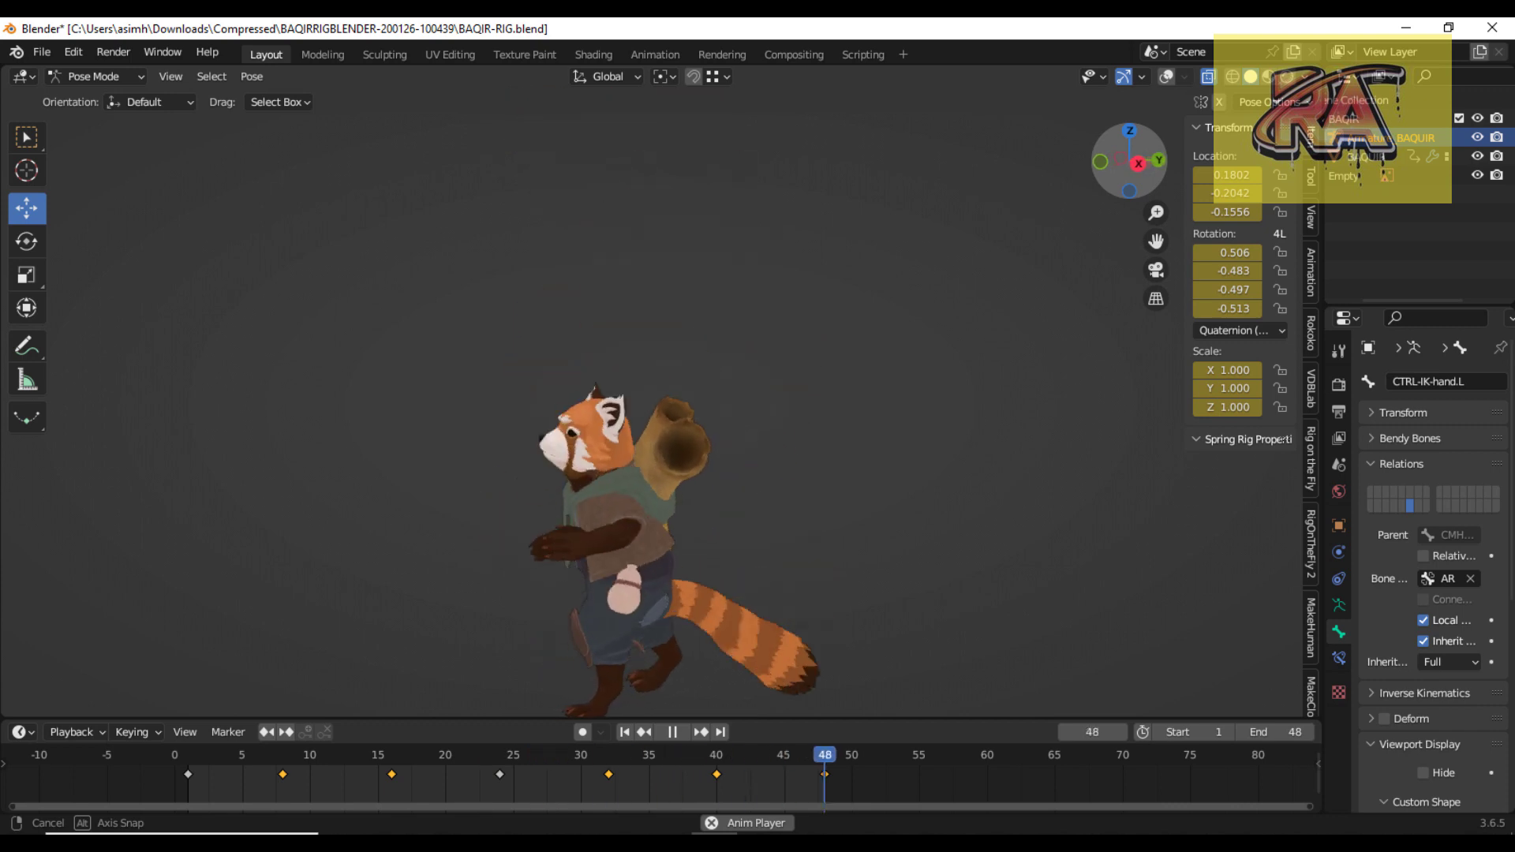
drag(1160, 179, 1159, 178)
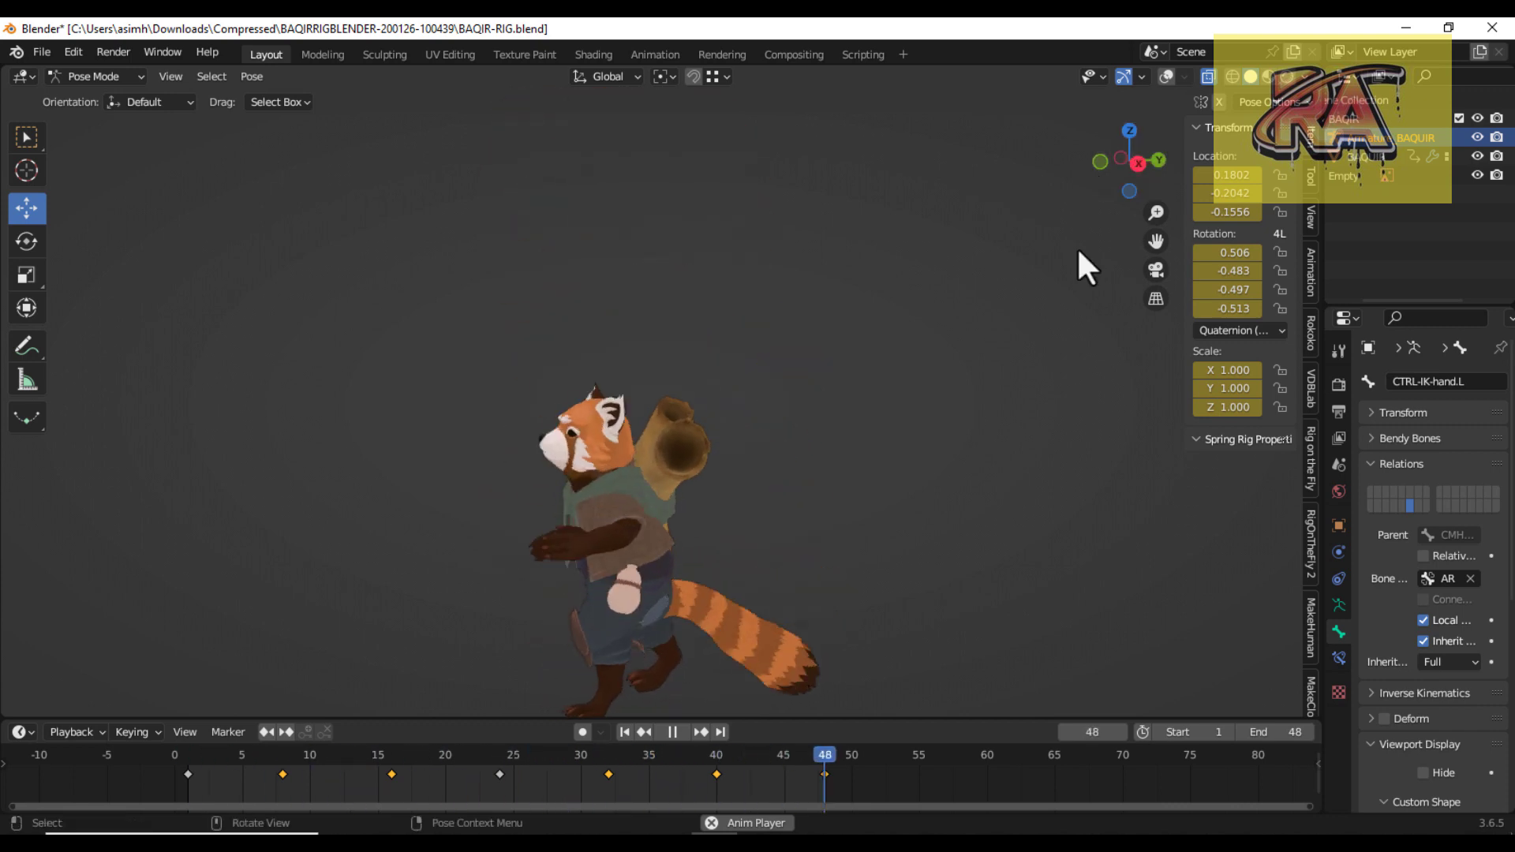